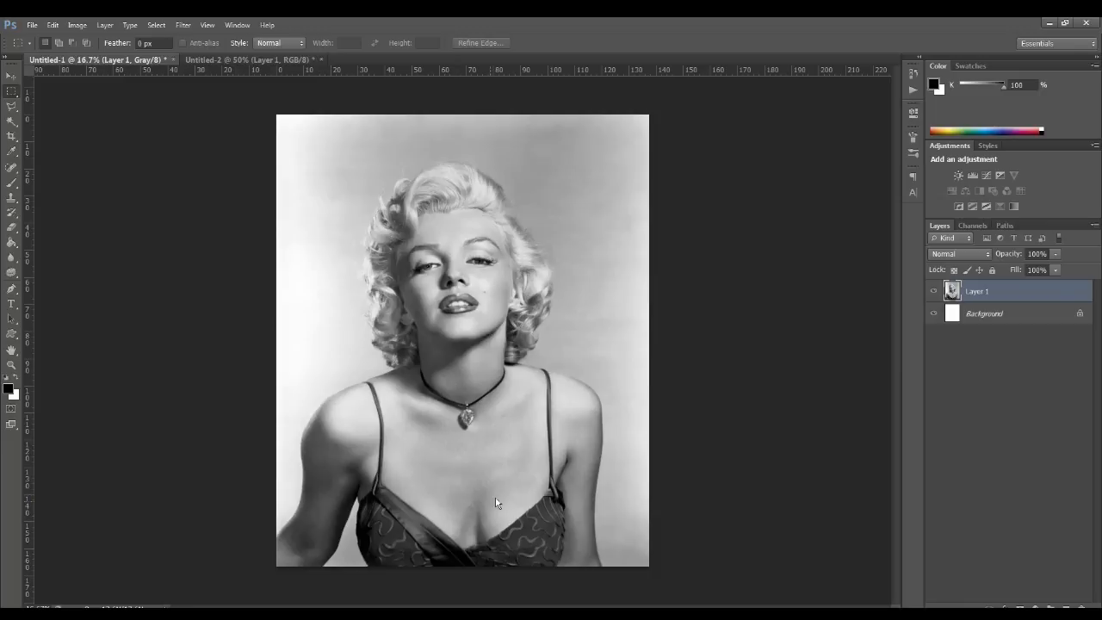
# Compare the grayscale portrait with the colour reference portrait, ending on the reference at 100% zoom.
pyautogui.click(224, 61)
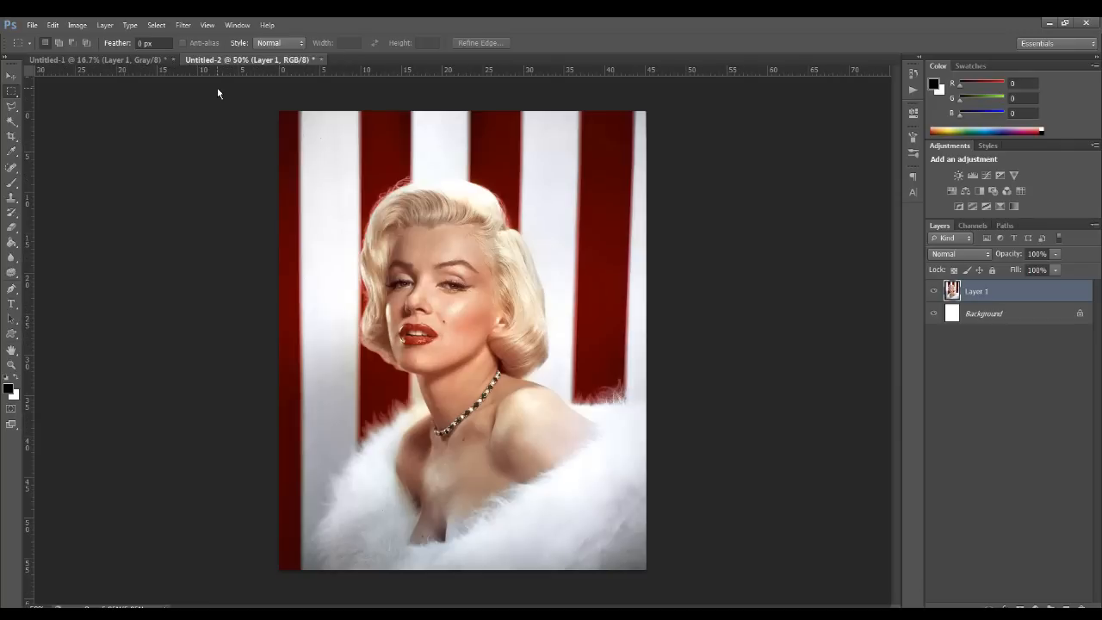
pyautogui.click(139, 61)
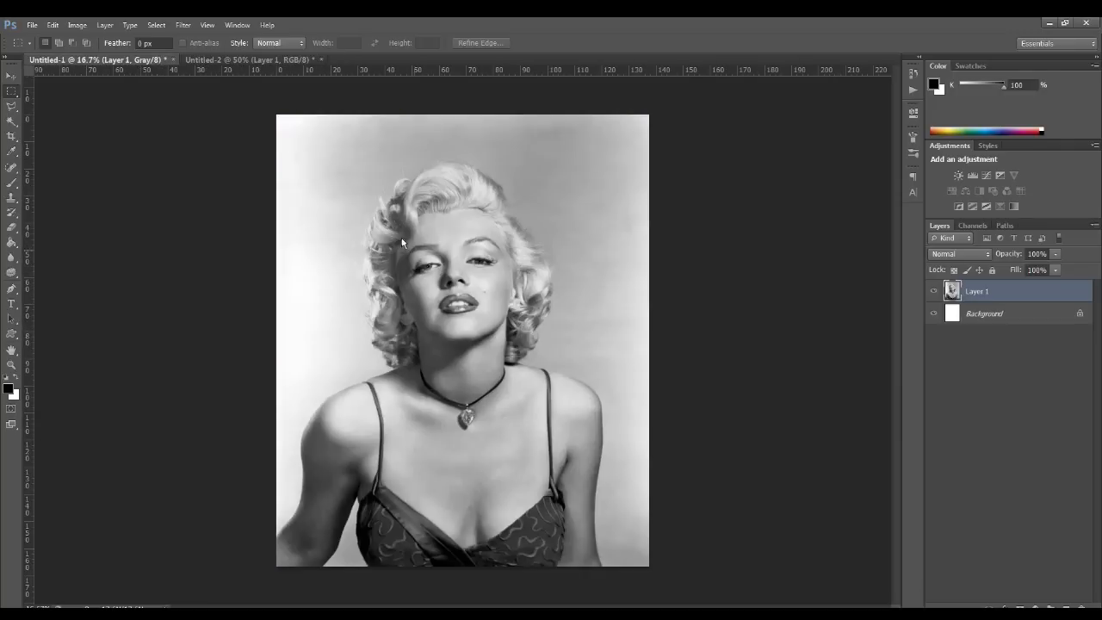
pyautogui.click(263, 61)
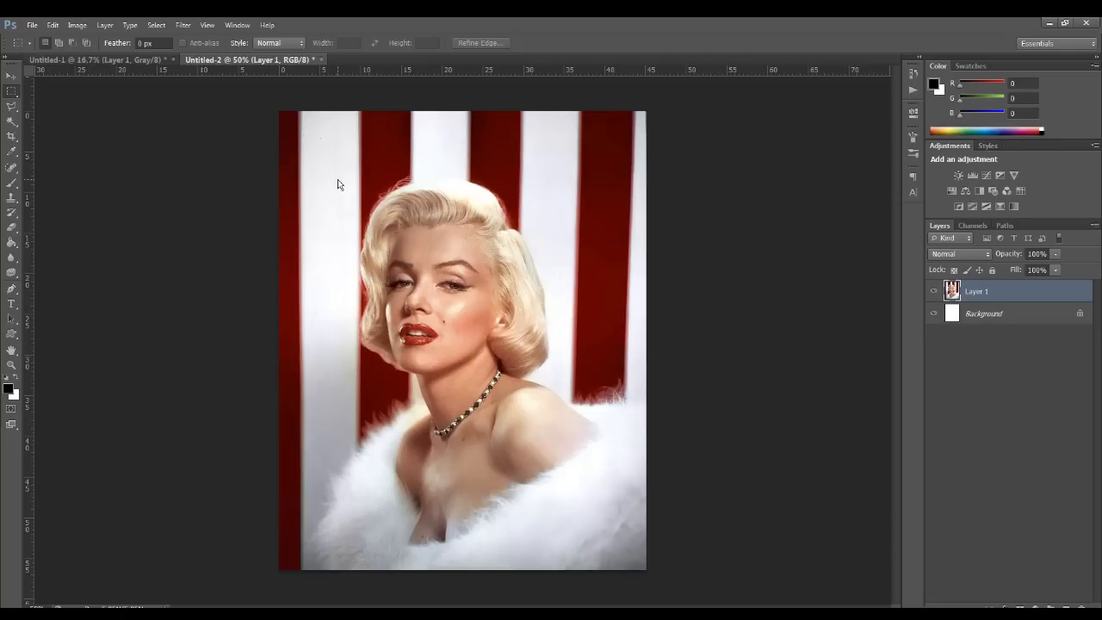
pyautogui.hotkey('ctrl', '1')
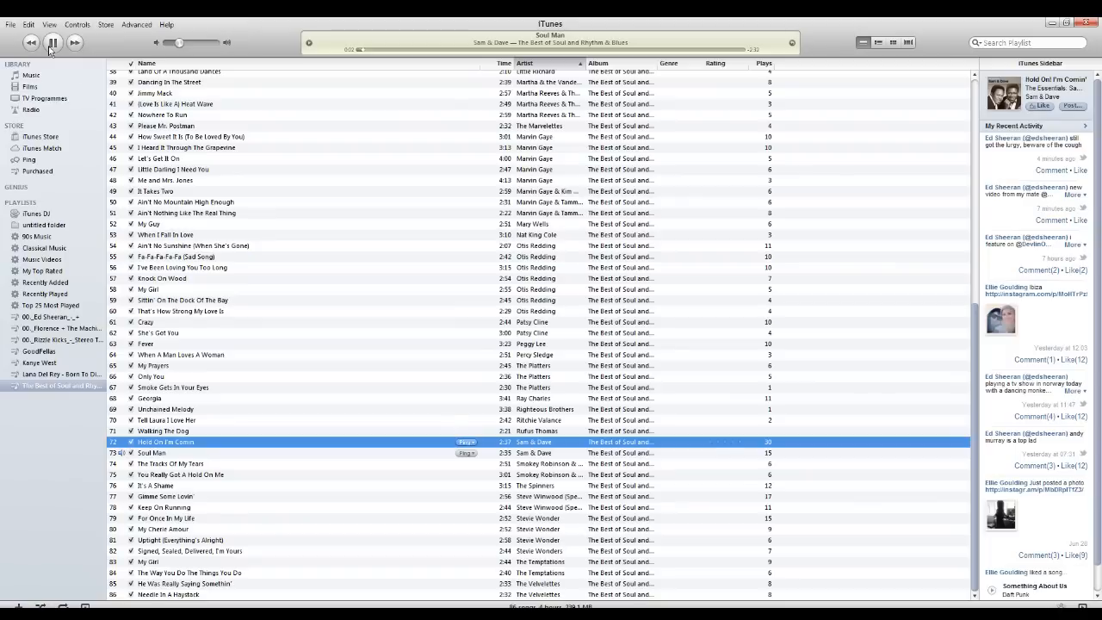
pyautogui.click(51, 46)
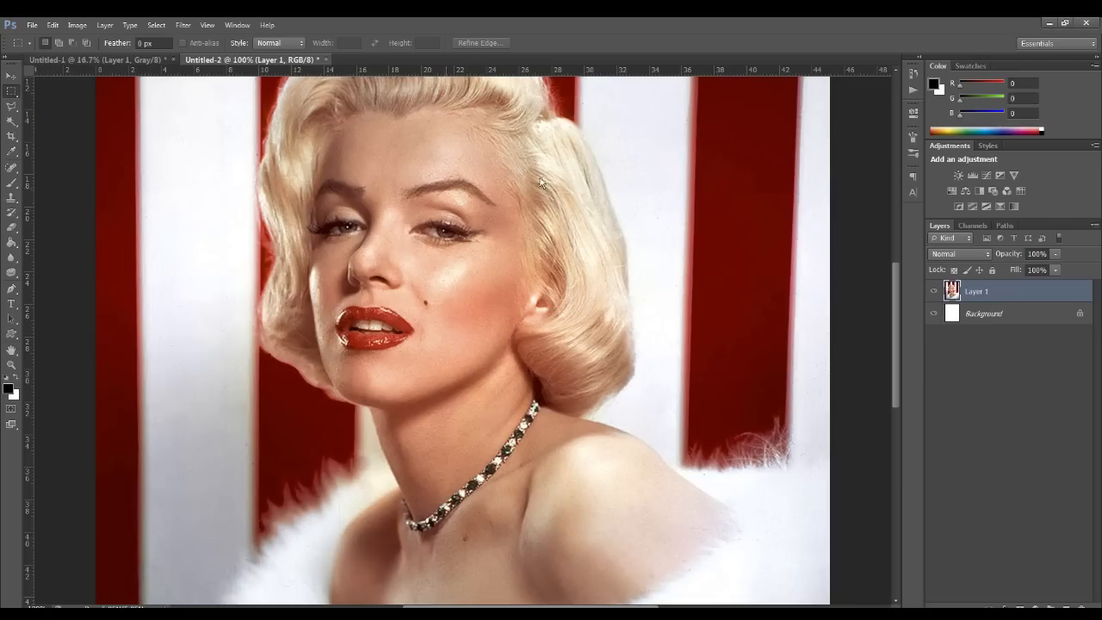
# Sample the light skin tone from the forehead in the colour reference portrait as the foreground colour.
pyautogui.moveTo(894, 292); pyautogui.dragTo(895, 271)
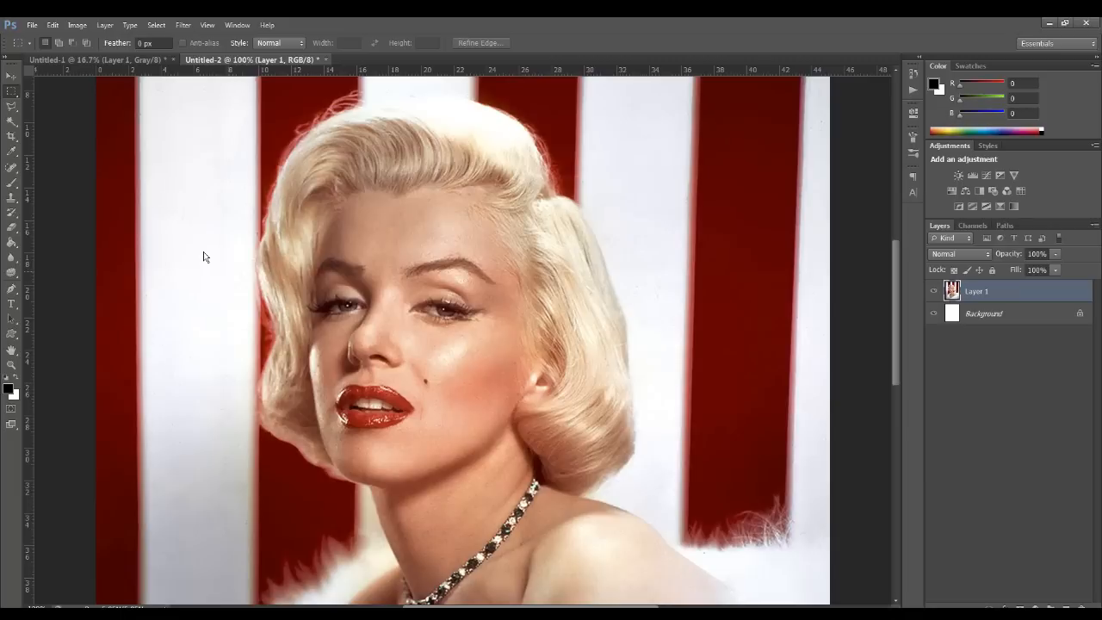
pyautogui.click(12, 152)
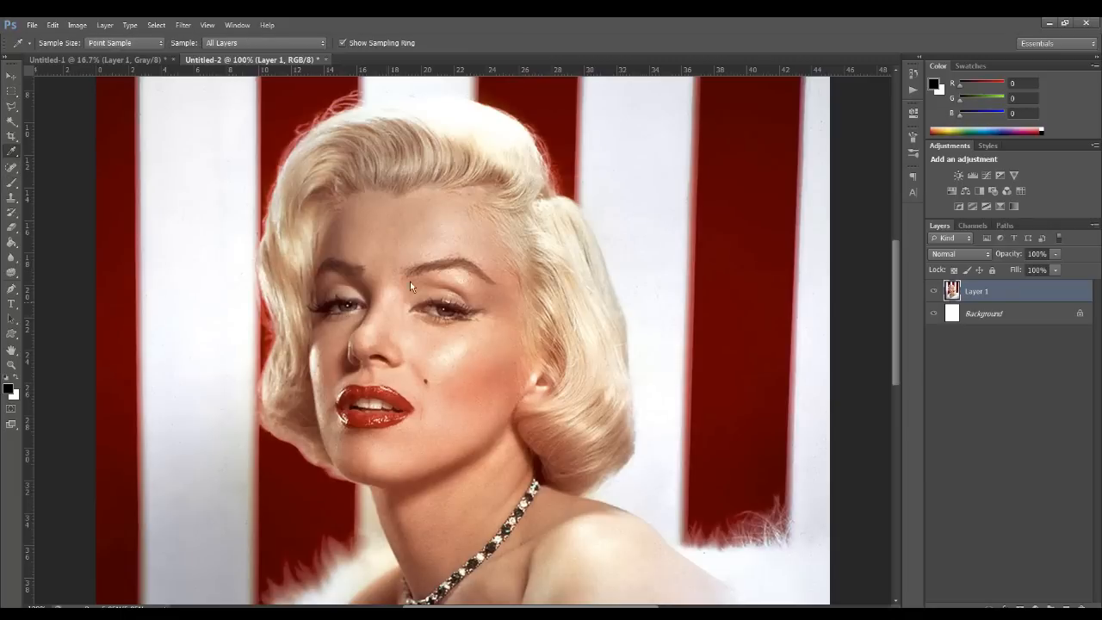
pyautogui.click(423, 223)
pyautogui.click(438, 224)
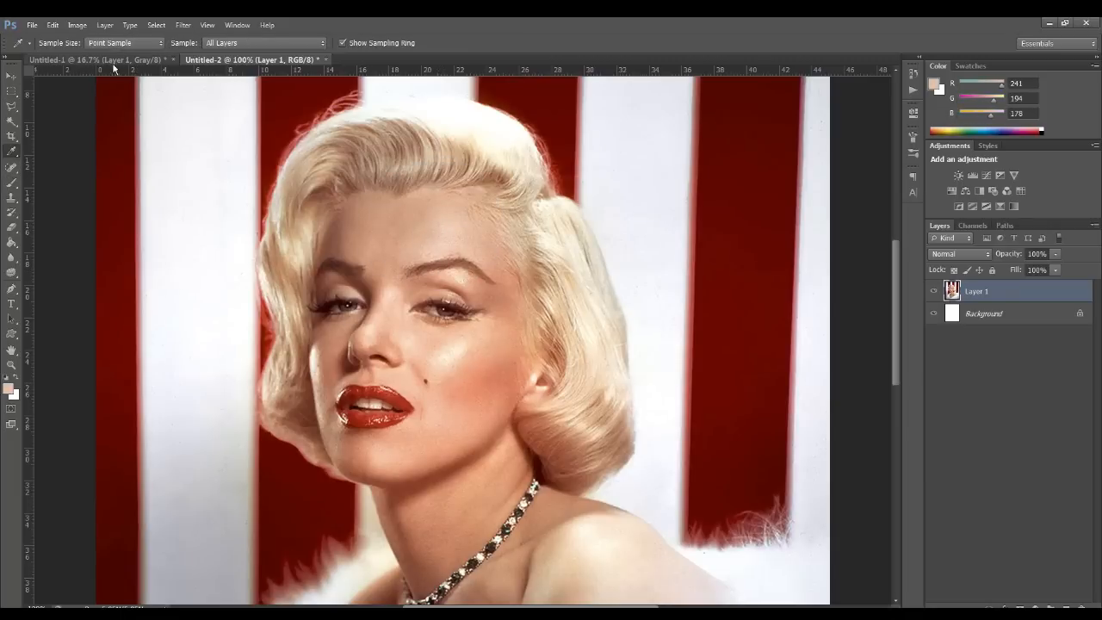
# Set up a soft 187 px brush in the grayscale portrait document and add a new layer above the photo.
pyautogui.click(94, 59)
pyautogui.hotkey('ctrl', '+')
pyautogui.hotkey('ctrl', '+')
pyautogui.hotkey('ctrl', '+')
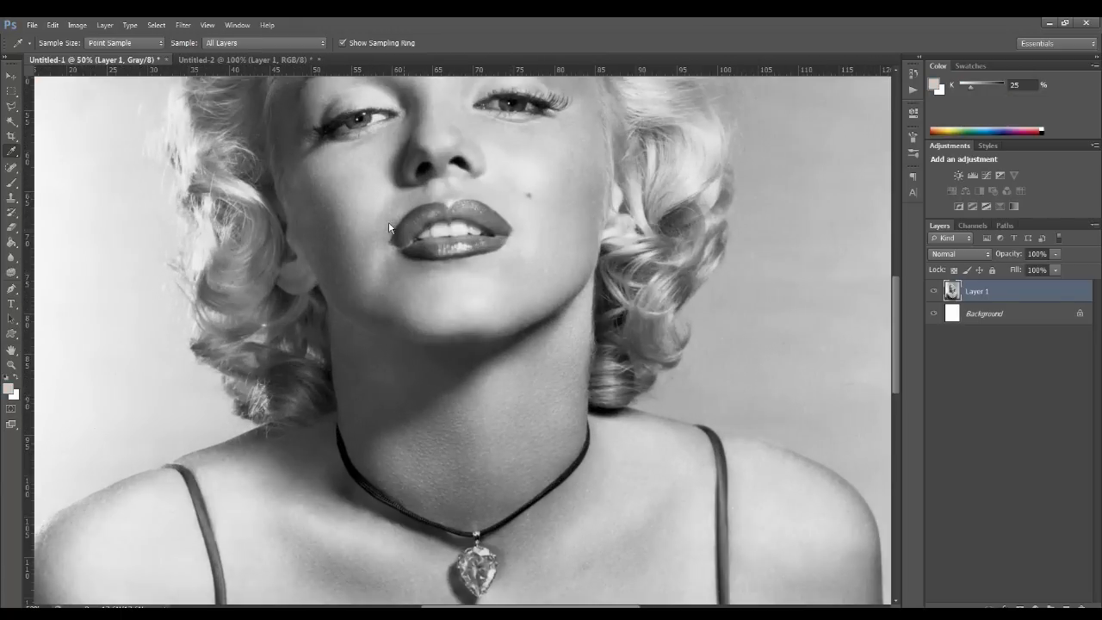
pyautogui.click(11, 182)
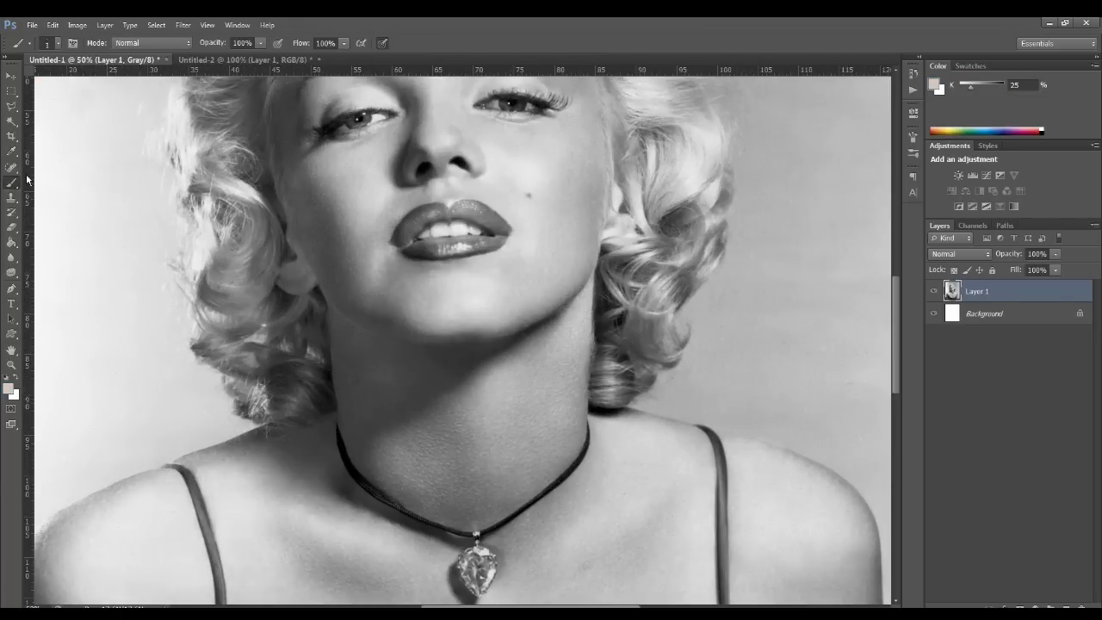
pyautogui.click(53, 43)
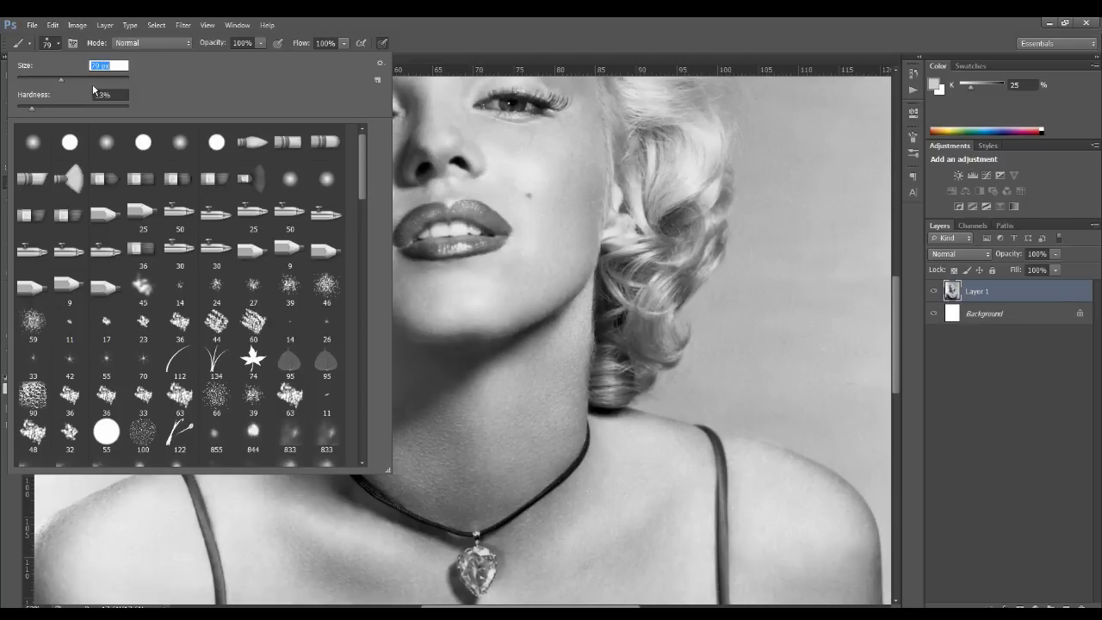
pyautogui.click(96, 79)
pyautogui.moveTo(894, 314); pyautogui.dragTo(894, 292)
pyautogui.click(1065, 606)
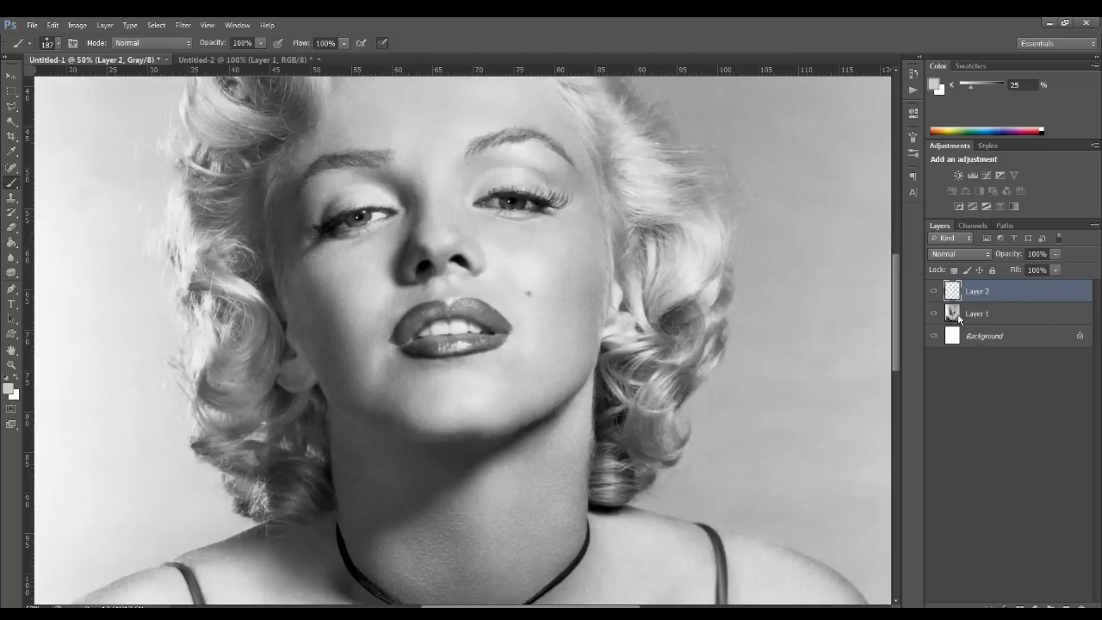
# Undo a test stroke over the nose and convert the document to RGB Color, leaving an empty layer above the flattened photo.
pyautogui.moveTo(421, 198); pyautogui.dragTo(424, 271)
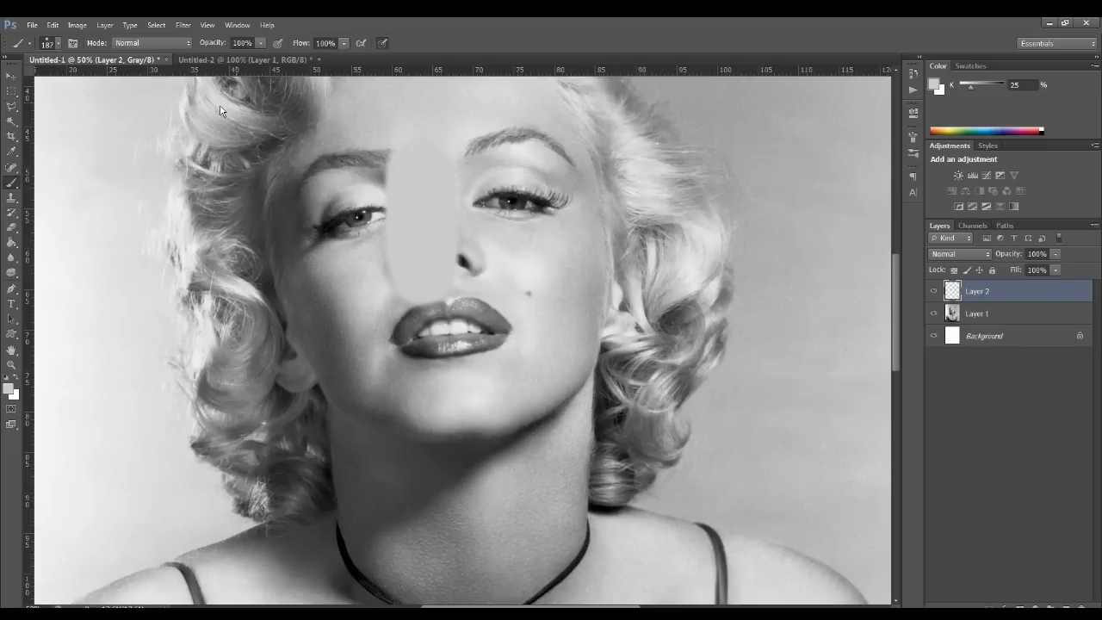
pyautogui.hotkey('ctrl', 'z')
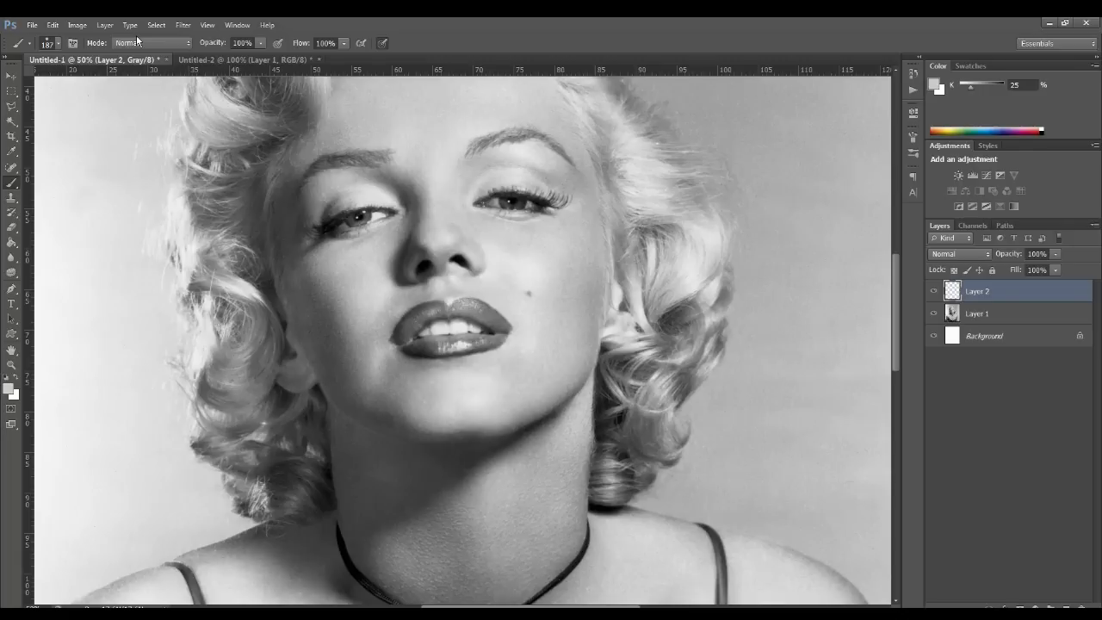
pyautogui.click(76, 24)
pyautogui.moveTo(87, 56)
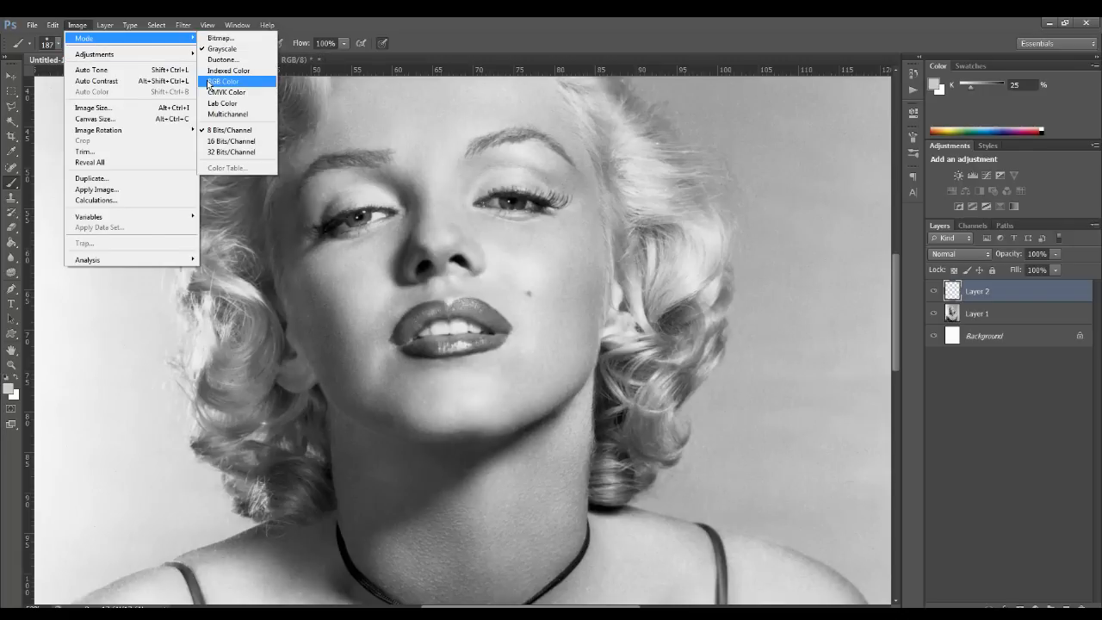
pyautogui.click(222, 81)
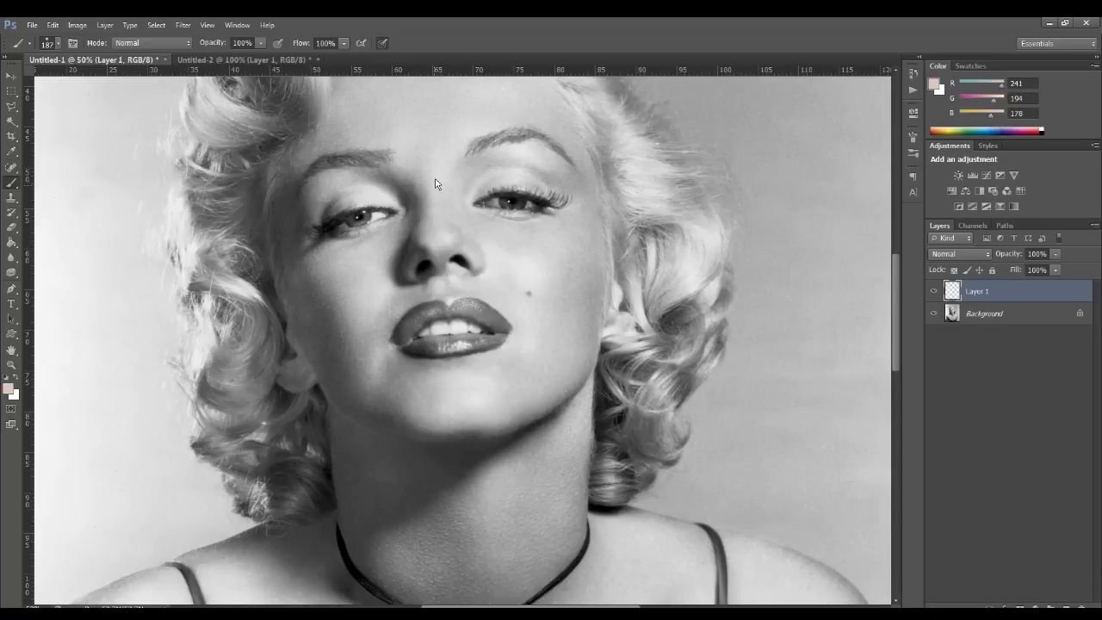
# Paint the sampled skin tone over the face and down onto the neck on the empty layer.
pyautogui.moveTo(436, 184); pyautogui.dragTo(575, 234)
pyautogui.moveTo(570, 316)
pyautogui.mouseDown()
pyautogui.moveTo(442, 366)
pyautogui.moveTo(402, 340)
pyautogui.moveTo(435, 216)
pyautogui.moveTo(480, 329)
pyautogui.moveTo(525, 230)
pyautogui.moveTo(433, 272)
pyautogui.mouseUp()
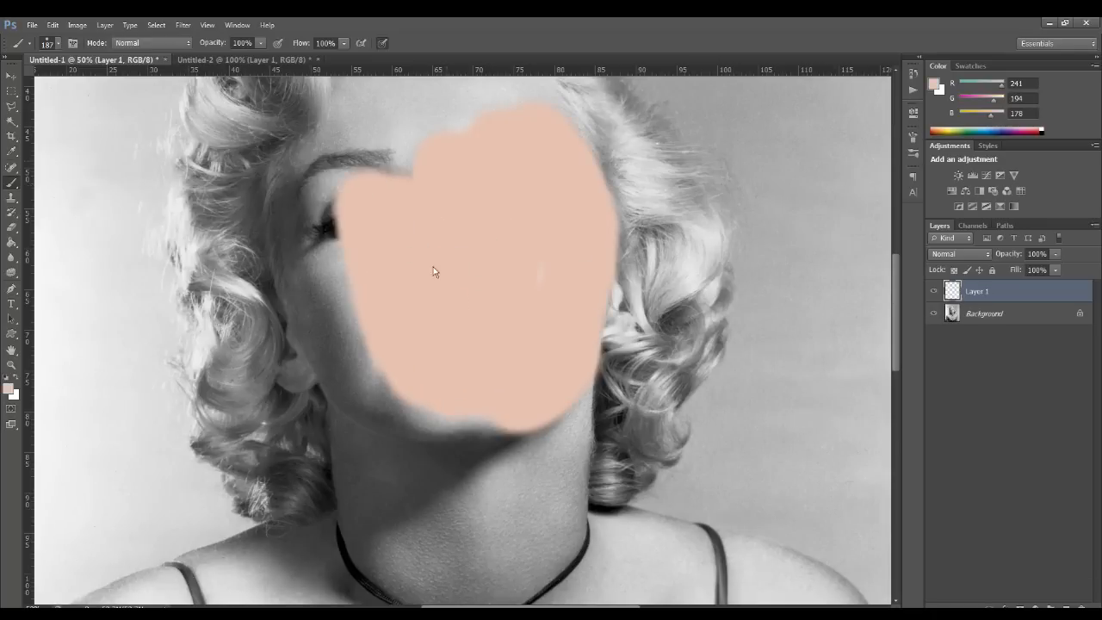
pyautogui.moveTo(308, 254)
pyautogui.mouseDown()
pyautogui.moveTo(293, 233)
pyautogui.moveTo(280, 275)
pyautogui.moveTo(331, 317)
pyautogui.mouseUp()
pyautogui.moveTo(359, 395)
pyautogui.mouseDown()
pyautogui.moveTo(348, 327)
pyautogui.moveTo(465, 428)
pyautogui.moveTo(502, 402)
pyautogui.moveTo(377, 416)
pyautogui.moveTo(376, 511)
pyautogui.moveTo(369, 485)
pyautogui.moveTo(480, 482)
pyautogui.moveTo(511, 533)
pyautogui.moveTo(549, 499)
pyautogui.moveTo(577, 392)
pyautogui.moveTo(504, 571)
pyautogui.moveTo(549, 550)
pyautogui.moveTo(408, 568)
pyautogui.moveTo(388, 491)
pyautogui.mouseUp()
# Paint the skin tone over the chest down to the dress neckline and over the shoulder and arm on the image's right side.
pyautogui.moveTo(895, 319); pyautogui.dragTo(896, 399)
pyautogui.moveTo(432, 365)
pyautogui.mouseDown()
pyautogui.moveTo(478, 414)
pyautogui.moveTo(532, 428)
pyautogui.moveTo(575, 409)
pyautogui.moveTo(594, 313)
pyautogui.moveTo(564, 265)
pyautogui.moveTo(581, 247)
pyautogui.moveTo(638, 276)
pyautogui.moveTo(622, 259)
pyautogui.moveTo(643, 274)
pyautogui.moveTo(768, 302)
pyautogui.moveTo(741, 291)
pyautogui.moveTo(857, 388)
pyautogui.mouseUp()
pyautogui.moveTo(771, 303)
pyautogui.mouseDown()
pyautogui.moveTo(847, 380)
pyautogui.moveTo(841, 363)
pyautogui.moveTo(835, 499)
pyautogui.moveTo(857, 451)
pyautogui.moveTo(845, 339)
pyautogui.moveTo(859, 475)
pyautogui.mouseUp()
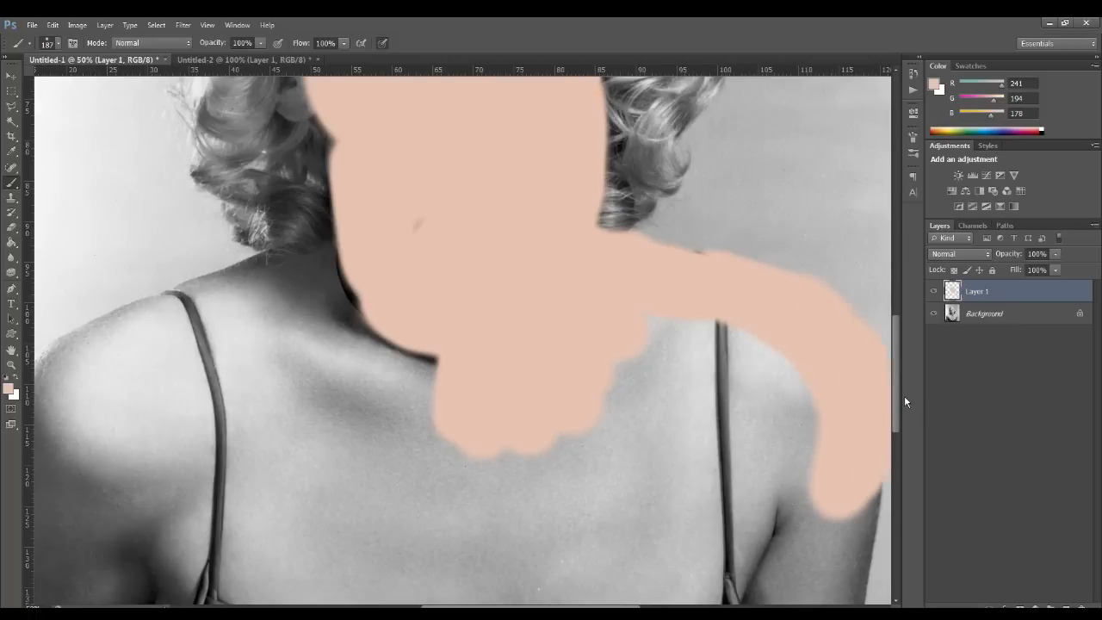
pyautogui.scroll(-5, 881, 449)
pyautogui.moveTo(849, 237)
pyautogui.mouseDown()
pyautogui.moveTo(823, 361)
pyautogui.moveTo(854, 559)
pyautogui.moveTo(822, 503)
pyautogui.moveTo(785, 589)
pyautogui.moveTo(777, 566)
pyautogui.moveTo(762, 586)
pyautogui.moveTo(793, 491)
pyautogui.moveTo(786, 290)
pyautogui.moveTo(785, 322)
pyautogui.moveTo(765, 328)
pyautogui.moveTo(802, 271)
pyautogui.moveTo(811, 129)
pyautogui.moveTo(780, 109)
pyautogui.moveTo(689, 94)
pyautogui.moveTo(614, 117)
pyautogui.moveTo(680, 125)
pyautogui.moveTo(663, 153)
pyautogui.moveTo(712, 160)
pyautogui.moveTo(743, 186)
pyautogui.moveTo(729, 286)
pyautogui.moveTo(739, 292)
pyautogui.moveTo(614, 425)
pyautogui.moveTo(506, 489)
pyautogui.moveTo(478, 494)
pyautogui.moveTo(454, 480)
pyautogui.moveTo(386, 411)
pyautogui.moveTo(231, 302)
pyautogui.moveTo(338, 376)
pyautogui.moveTo(464, 438)
pyautogui.moveTo(284, 291)
pyautogui.moveTo(462, 432)
pyautogui.moveTo(651, 340)
pyautogui.moveTo(644, 327)
pyautogui.moveTo(485, 421)
pyautogui.moveTo(595, 333)
pyautogui.moveTo(574, 298)
pyautogui.moveTo(426, 381)
pyautogui.moveTo(664, 195)
pyautogui.moveTo(413, 337)
pyautogui.moveTo(582, 188)
pyautogui.moveTo(368, 306)
pyautogui.moveTo(536, 187)
pyautogui.moveTo(343, 271)
pyautogui.moveTo(445, 172)
pyautogui.moveTo(427, 160)
pyautogui.moveTo(375, 189)
pyautogui.moveTo(301, 198)
pyautogui.moveTo(341, 192)
pyautogui.moveTo(389, 134)
pyautogui.moveTo(312, 246)
pyautogui.moveTo(178, 333)
pyautogui.moveTo(220, 232)
pyautogui.mouseUp()
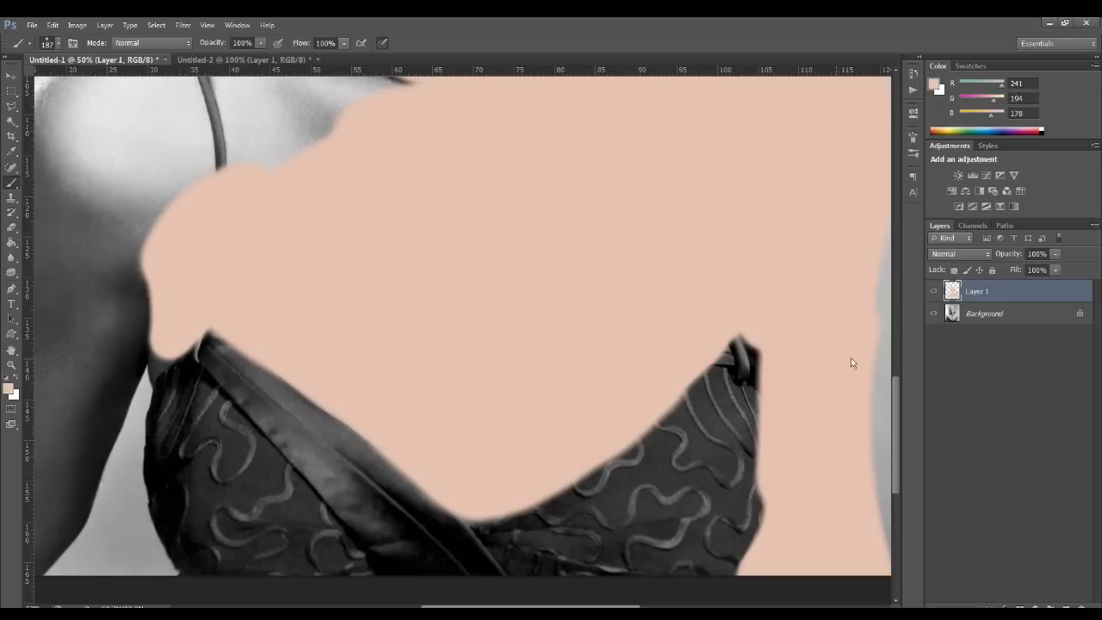
# Paint the skin tone over the upper chest and along the shoulder on the image's left side.
pyautogui.scroll(5, 850, 357)
pyautogui.moveTo(276, 376)
pyautogui.mouseDown()
pyautogui.moveTo(343, 304)
pyautogui.moveTo(324, 287)
pyautogui.moveTo(372, 216)
pyautogui.moveTo(447, 207)
pyautogui.moveTo(404, 159)
pyautogui.moveTo(407, 178)
pyautogui.moveTo(279, 250)
pyautogui.moveTo(370, 196)
pyautogui.moveTo(66, 323)
pyautogui.mouseUp()
pyautogui.moveTo(106, 294)
pyautogui.mouseDown()
pyautogui.moveTo(341, 178)
pyautogui.moveTo(301, 157)
pyautogui.mouseUp()
pyautogui.moveTo(684, 285); pyautogui.dragTo(664, 260)
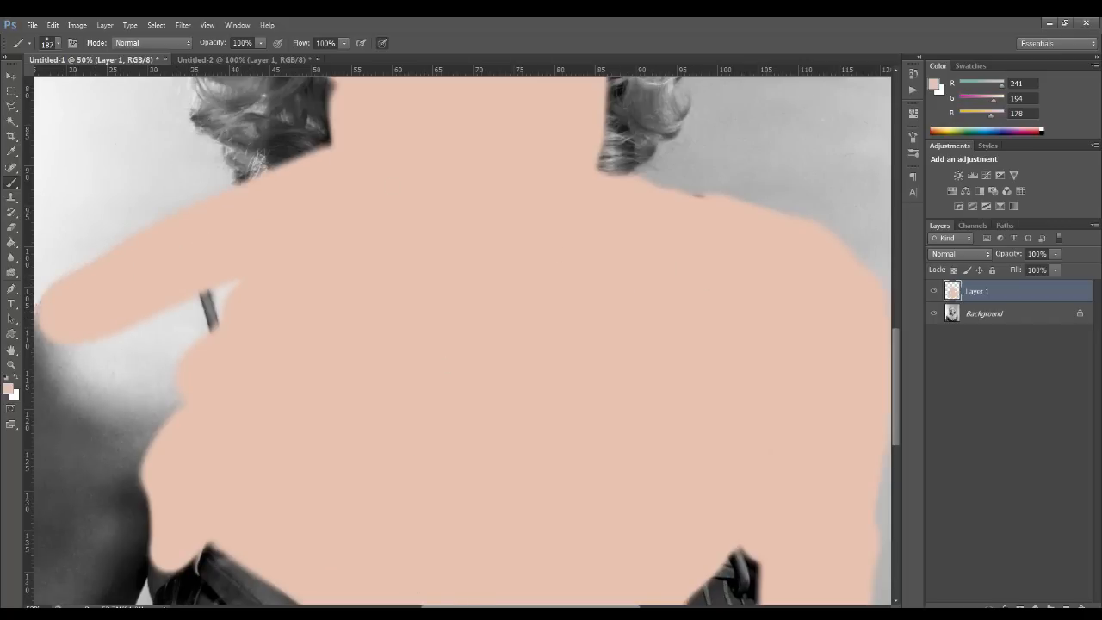
# Cover the whole arm on the image's left side with the skin tone, from the shoulder to the lower image edge.
pyautogui.moveTo(30, 402); pyautogui.dragTo(395, 402)
pyautogui.moveTo(469, 363)
pyautogui.mouseDown()
pyautogui.moveTo(505, 395)
pyautogui.moveTo(487, 437)
pyautogui.moveTo(513, 433)
pyautogui.moveTo(500, 451)
pyautogui.moveTo(573, 355)
pyautogui.moveTo(472, 495)
pyautogui.mouseUp()
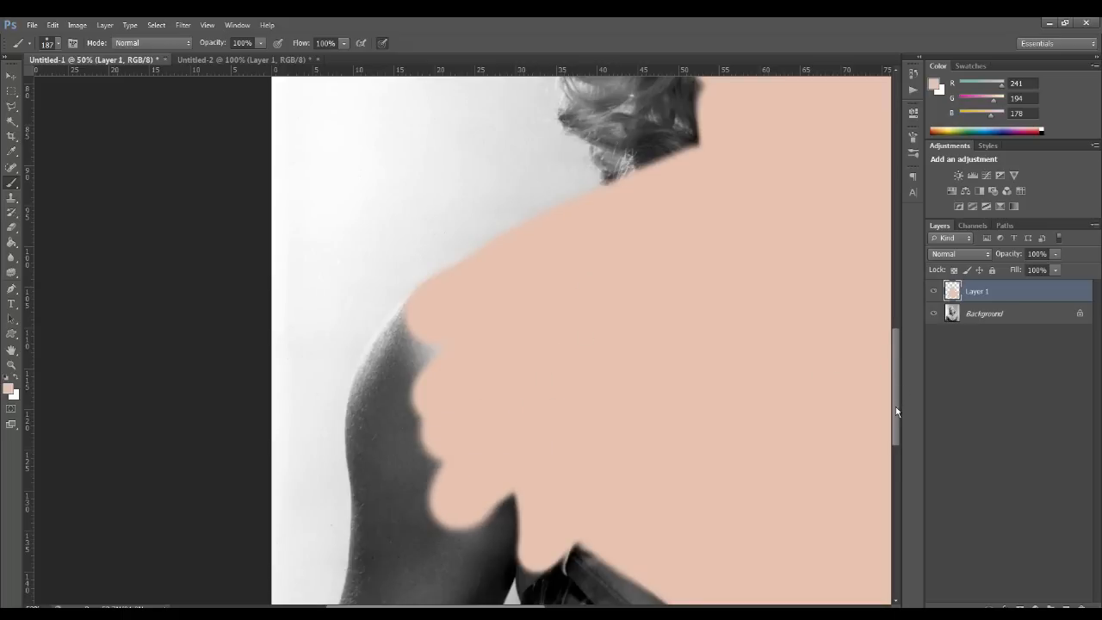
pyautogui.moveTo(897, 430); pyautogui.dragTo(896, 482)
pyautogui.moveTo(503, 269)
pyautogui.mouseDown()
pyautogui.moveTo(453, 399)
pyautogui.moveTo(501, 313)
pyautogui.moveTo(423, 473)
pyautogui.moveTo(385, 529)
pyautogui.moveTo(329, 563)
pyautogui.moveTo(380, 436)
pyautogui.moveTo(305, 491)
pyautogui.moveTo(370, 389)
pyautogui.moveTo(270, 507)
pyautogui.moveTo(419, 299)
pyautogui.moveTo(387, 362)
pyautogui.mouseUp()
pyautogui.moveTo(426, 207)
pyautogui.mouseDown()
pyautogui.moveTo(392, 371)
pyautogui.moveTo(408, 360)
pyautogui.moveTo(400, 420)
pyautogui.moveTo(427, 372)
pyautogui.moveTo(417, 404)
pyautogui.mouseUp()
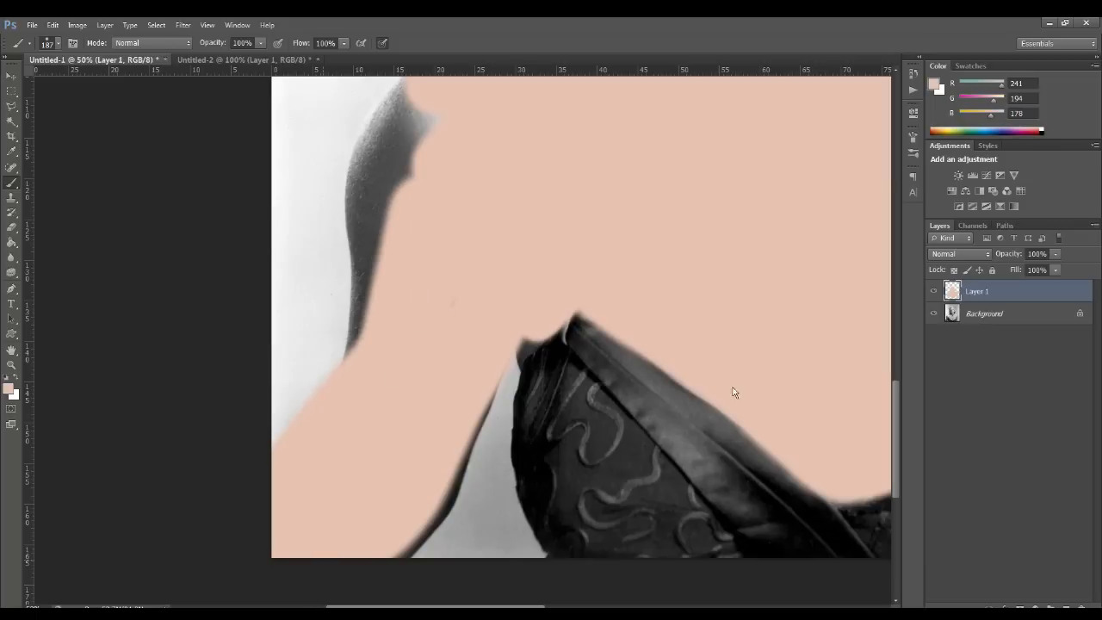
pyautogui.moveTo(894, 406); pyautogui.dragTo(896, 369)
pyautogui.moveTo(441, 270)
pyautogui.mouseDown()
pyautogui.moveTo(370, 392)
pyautogui.moveTo(367, 514)
pyautogui.mouseUp()
pyautogui.moveTo(403, 388); pyautogui.dragTo(412, 324)
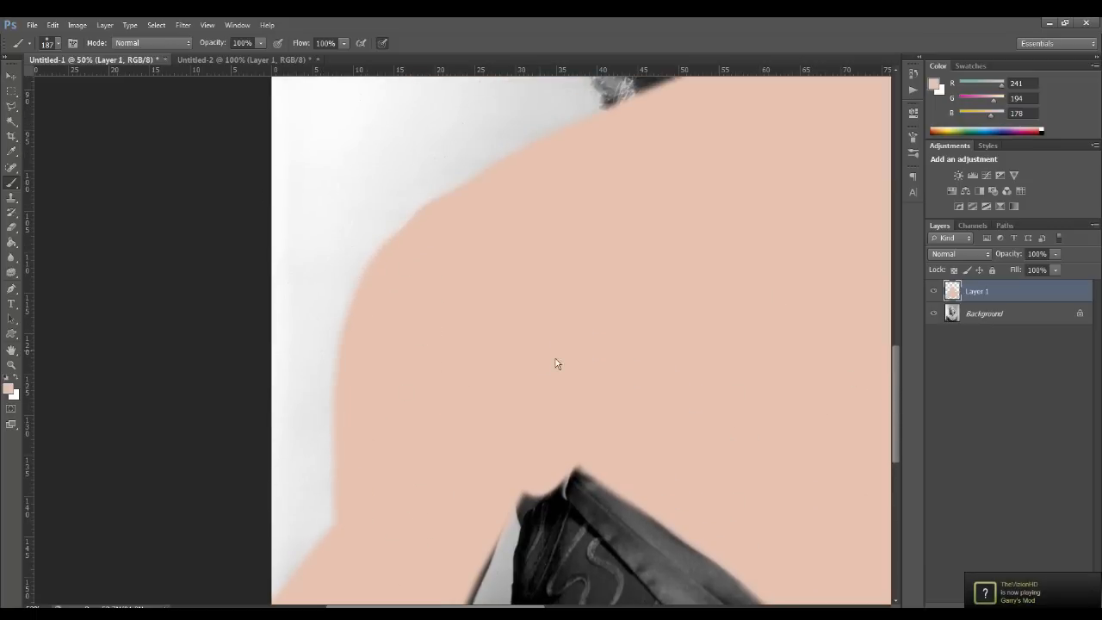
# Reduce the brush to 50 px and fill the unpainted inner edge of the arm beside the dress.
pyautogui.press('[')
pyautogui.press('[')
pyautogui.press('[')
pyautogui.press('[')
pyautogui.press('[')
pyautogui.press('[')
pyautogui.scroll(-5, 893, 370)
pyautogui.click(458, 415)
pyautogui.moveTo(439, 459); pyautogui.dragTo(424, 468)
pyautogui.click(465, 413)
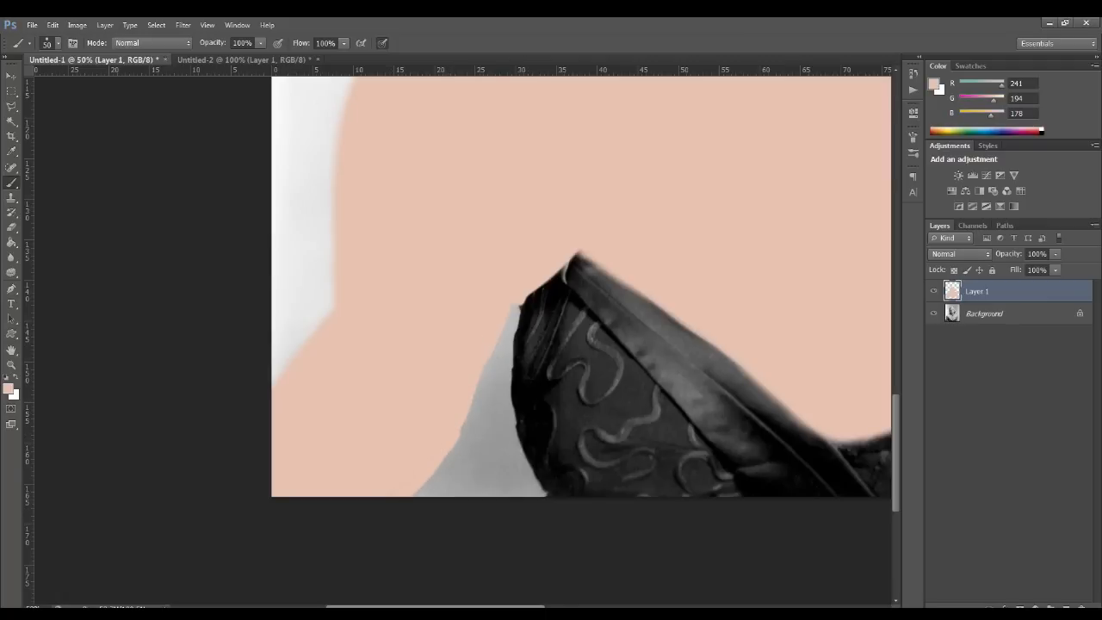
# Enlarge the brush to 80 px and paint the remaining forehead, brow and temple areas up to the hairline.
pyautogui.hscroll(10, 787, 486)
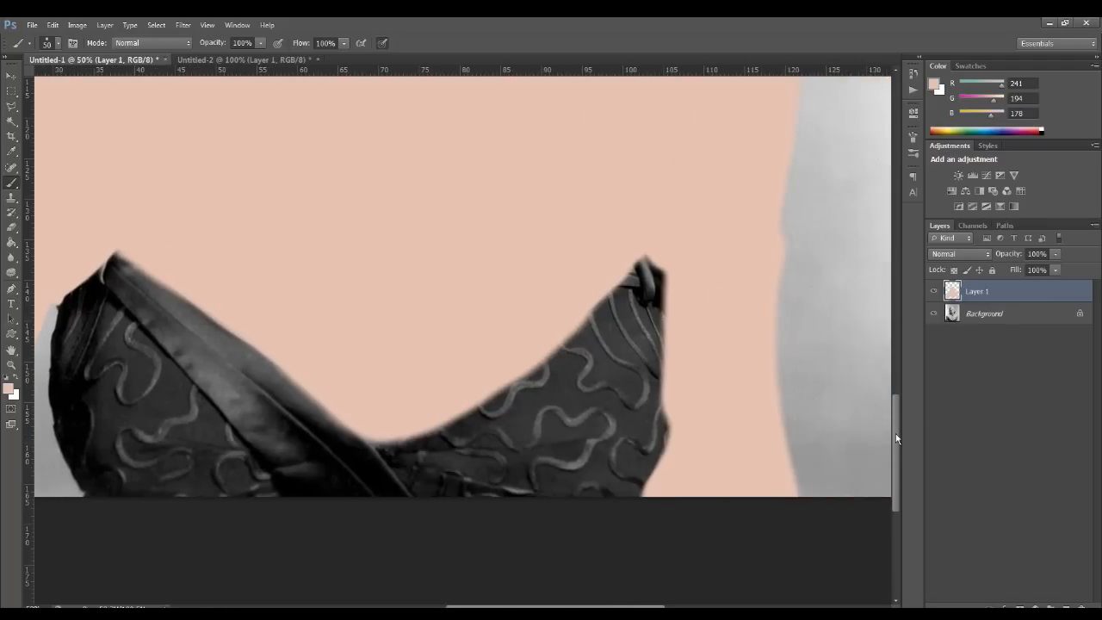
pyautogui.moveTo(895, 432); pyautogui.dragTo(895, 278)
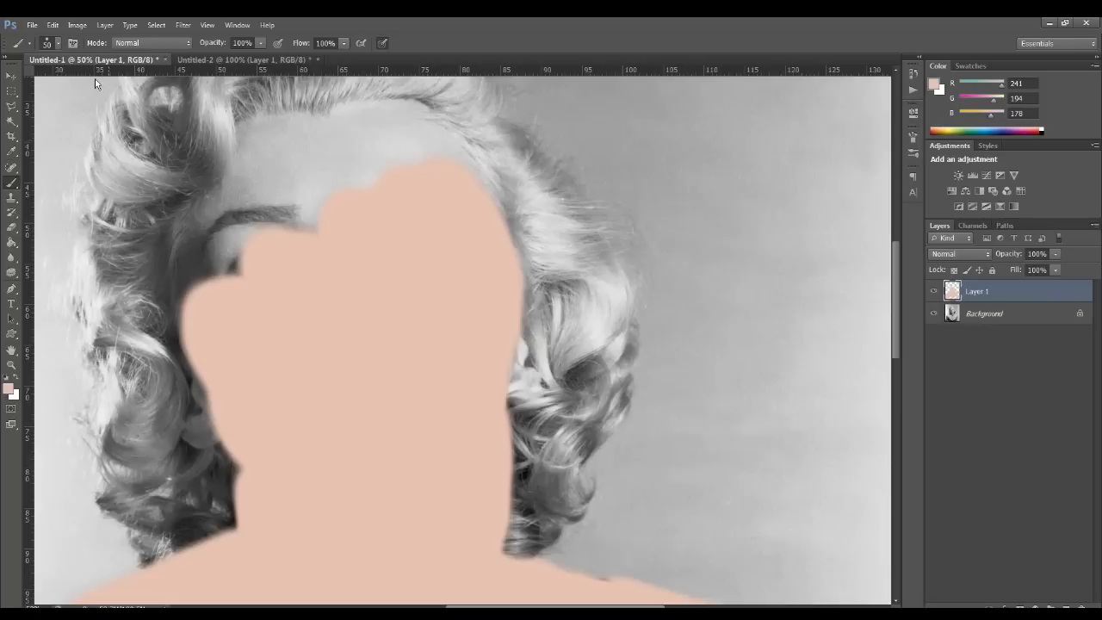
pyautogui.click(58, 43)
pyautogui.moveTo(58, 78); pyautogui.dragTo(62, 79)
pyautogui.click(365, 31)
pyautogui.moveTo(341, 150)
pyautogui.mouseDown()
pyautogui.moveTo(320, 201)
pyautogui.moveTo(406, 153)
pyautogui.moveTo(390, 201)
pyautogui.moveTo(445, 134)
pyautogui.moveTo(495, 209)
pyautogui.moveTo(489, 231)
pyautogui.moveTo(408, 128)
pyautogui.moveTo(380, 116)
pyautogui.moveTo(363, 129)
pyautogui.moveTo(252, 134)
pyautogui.mouseUp()
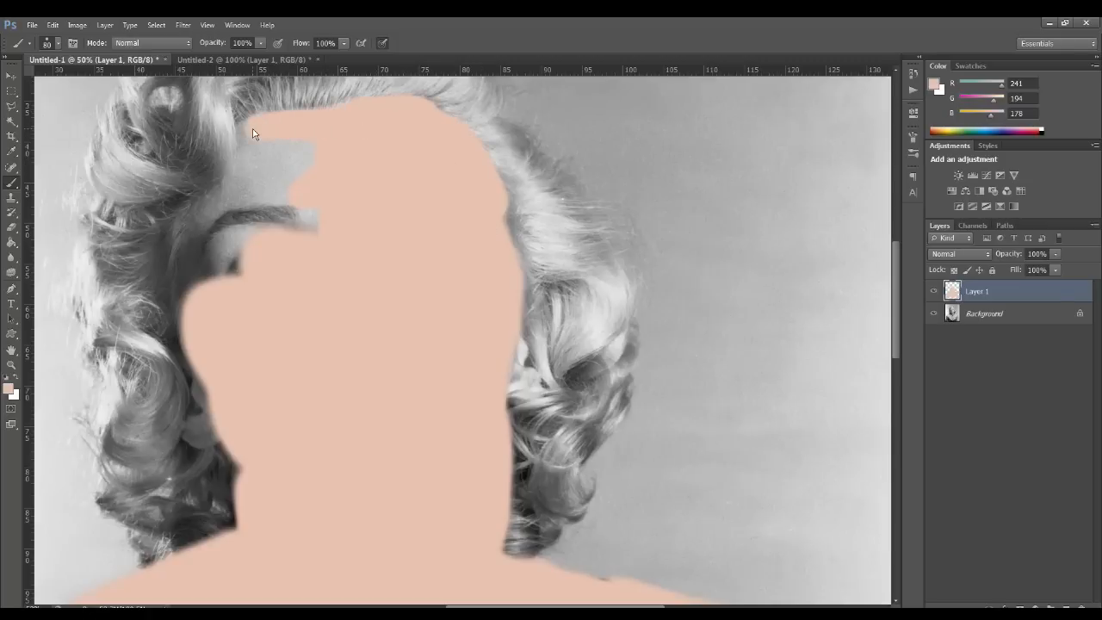
pyautogui.moveTo(244, 189)
pyautogui.mouseDown()
pyautogui.moveTo(266, 207)
pyautogui.moveTo(265, 242)
pyautogui.moveTo(313, 160)
pyautogui.moveTo(287, 263)
pyautogui.mouseUp()
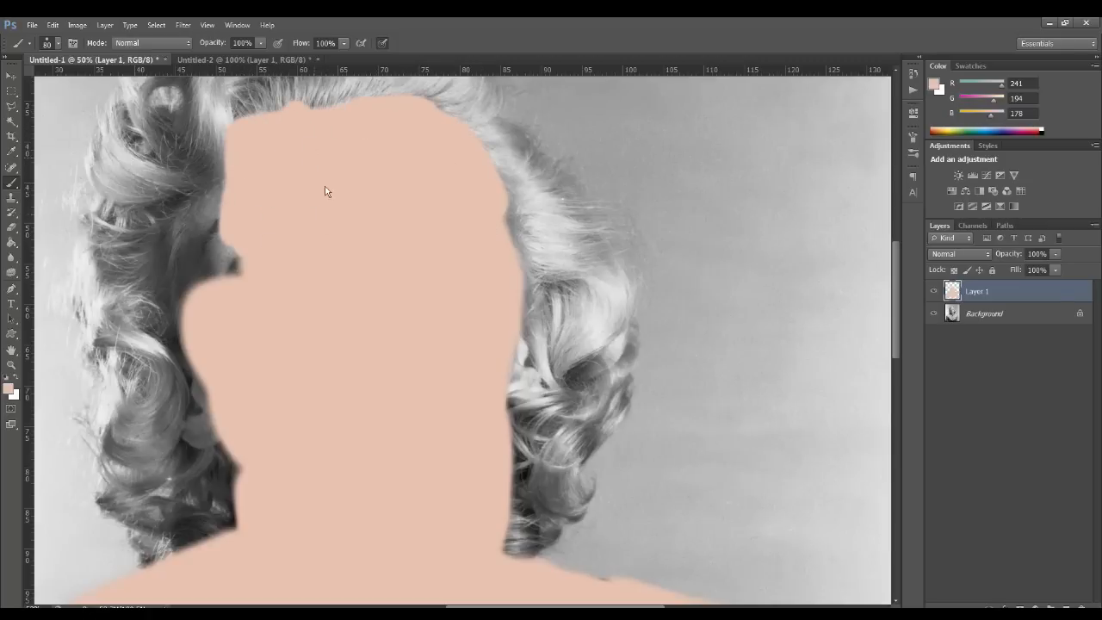
pyautogui.moveTo(209, 265)
pyautogui.mouseDown()
pyautogui.moveTo(221, 216)
pyautogui.moveTo(202, 290)
pyautogui.moveTo(223, 269)
pyautogui.moveTo(222, 187)
pyautogui.mouseUp()
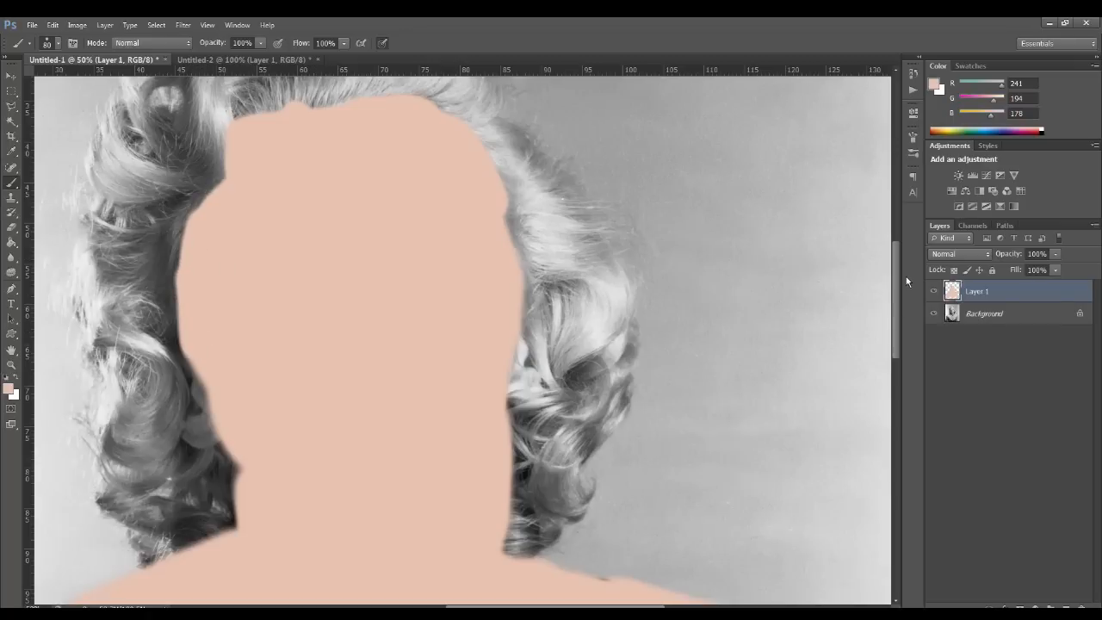
# Set the blending mode of the painted skin layer to Color.
pyautogui.click(955, 254)
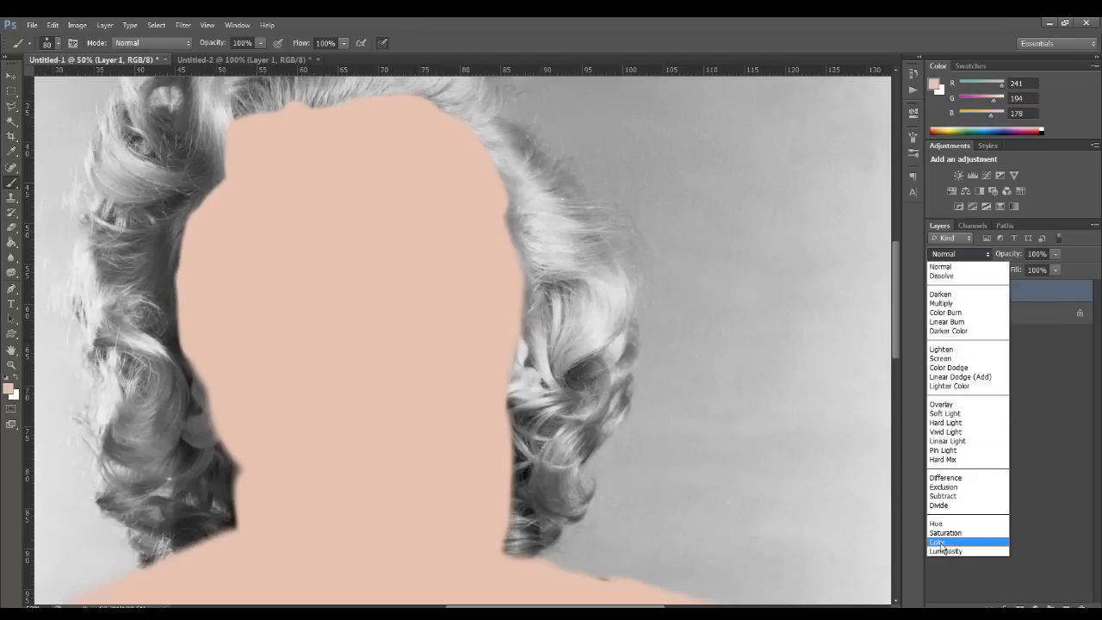
pyautogui.click(939, 545)
pyautogui.moveTo(894, 341)
pyautogui.mouseDown()
pyautogui.moveTo(891, 435)
pyautogui.moveTo(890, 347)
pyautogui.mouseUp()
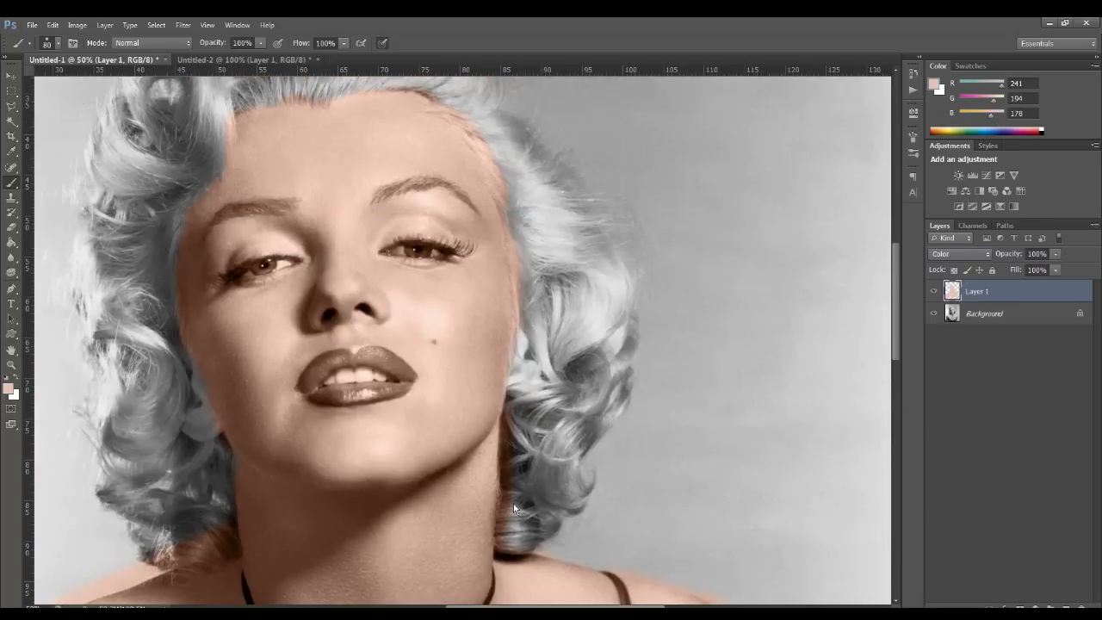
pyautogui.click(947, 254)
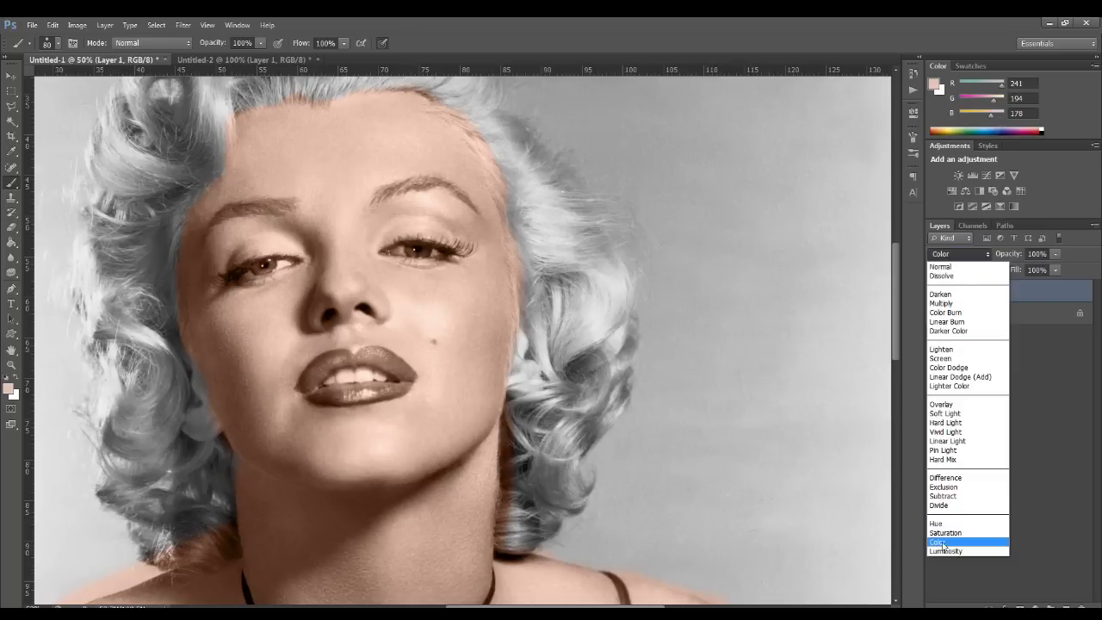
pyautogui.click(943, 543)
# Apply a Hue/Saturation adjustment to the painted skin layer with hue +6 and slightly lower saturation.
pyautogui.hotkey('ctrl', '-')
pyautogui.hotkey('ctrl', '-')
pyautogui.hotkey('ctrl', '-')
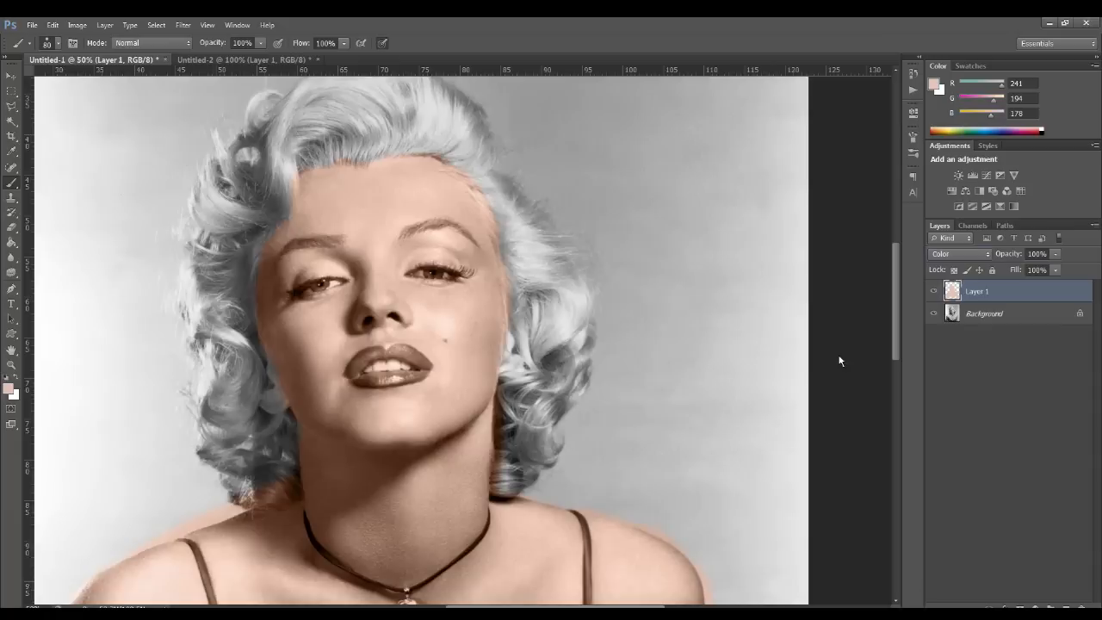
pyautogui.hotkey('ctrl', '+')
pyautogui.hotkey('ctrl', '+')
pyautogui.hotkey('ctrl', '+')
pyautogui.hotkey('ctrl', '+')
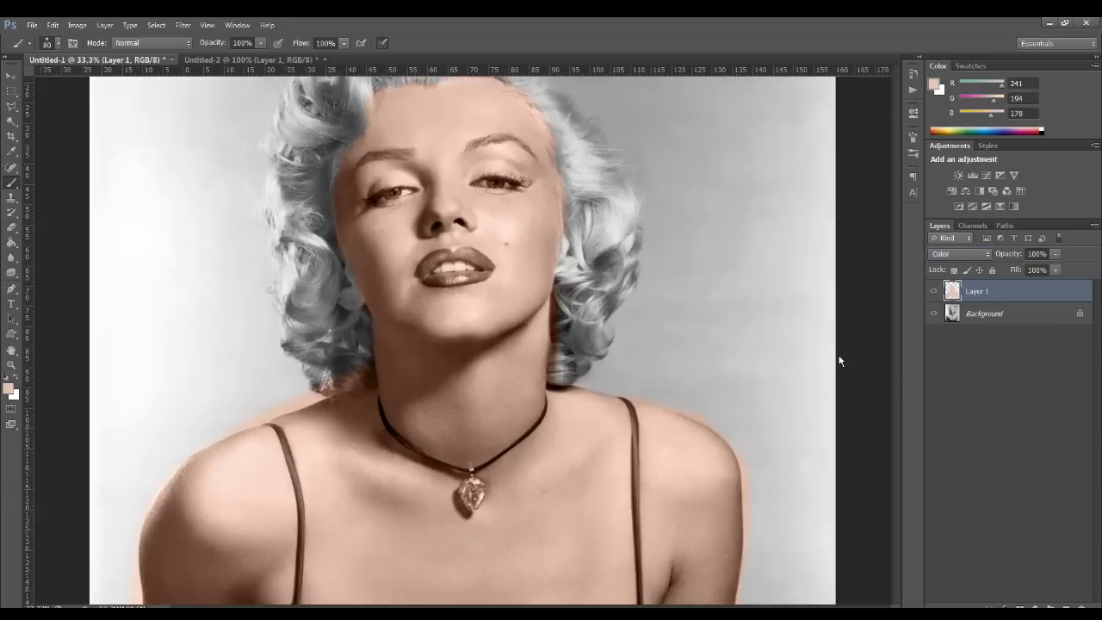
pyautogui.click(79, 25)
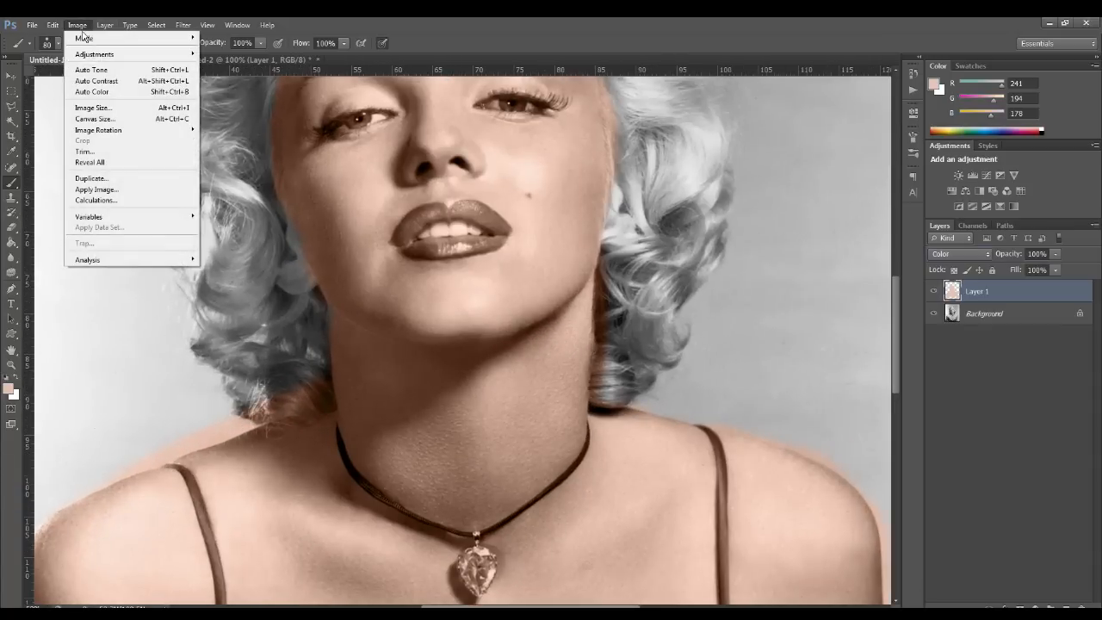
pyautogui.moveTo(116, 58)
pyautogui.click(218, 116)
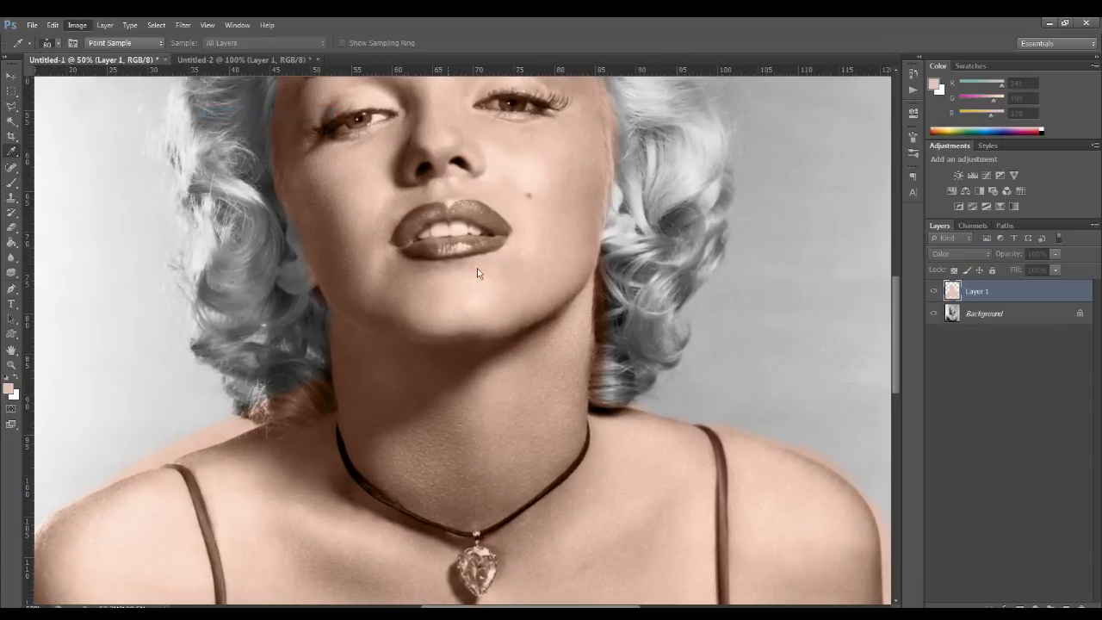
pyautogui.moveTo(231, 238); pyautogui.dragTo(216, 265)
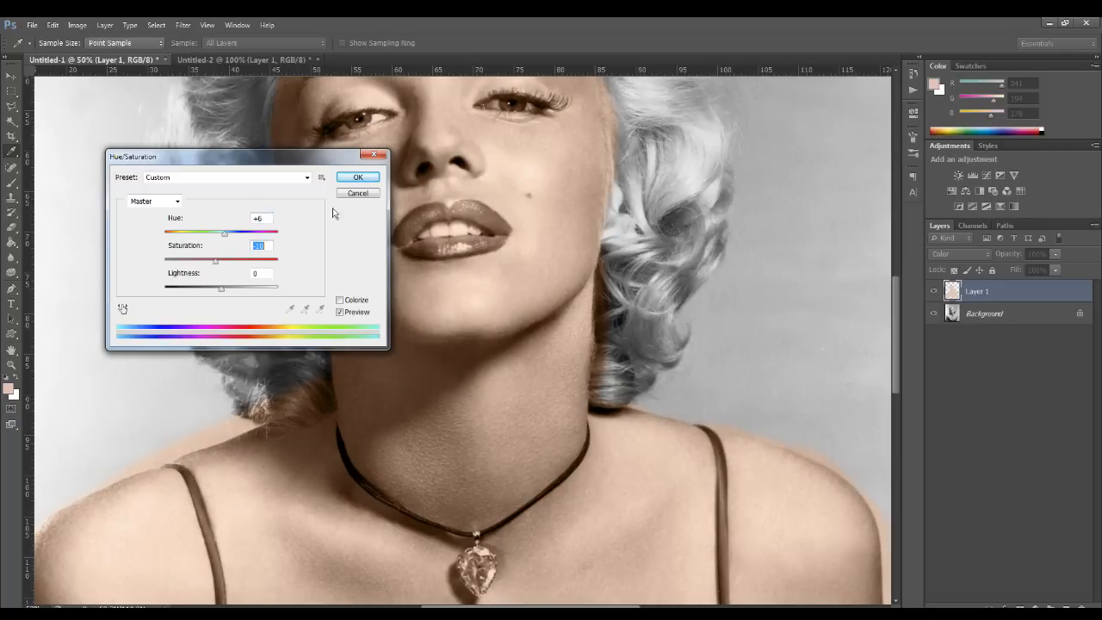
pyautogui.click(356, 178)
# Erase the skin-tone overspill from the hair around the face and along the top hairline with an 81 px eraser.
pyautogui.moveTo(896, 327); pyautogui.dragTo(887, 292)
pyautogui.click(11, 227)
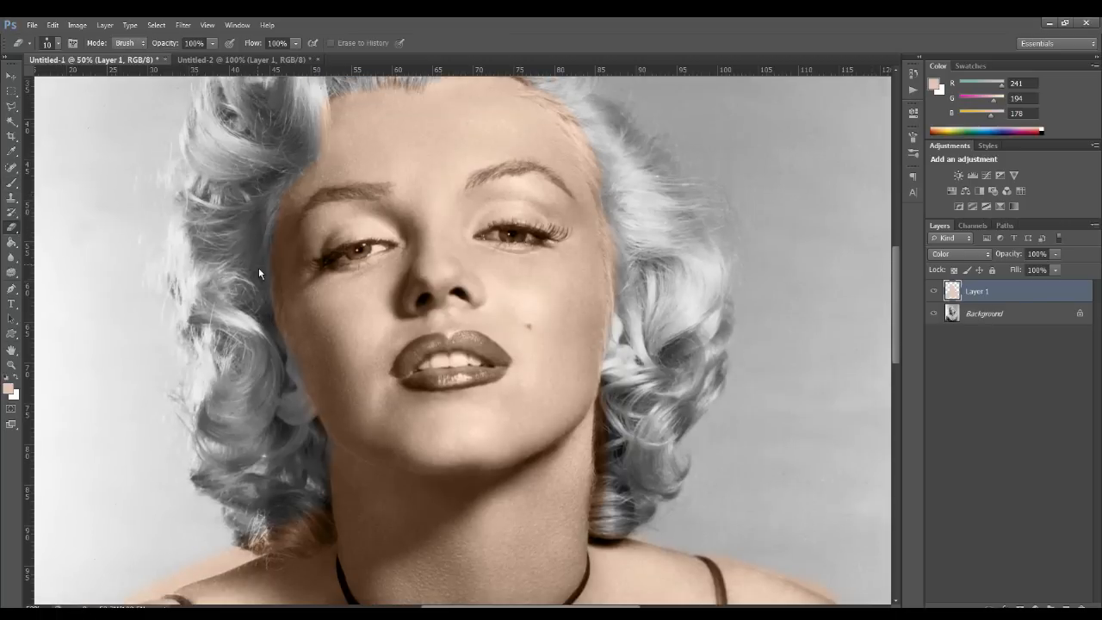
pyautogui.click(58, 43)
pyautogui.click(608, 165)
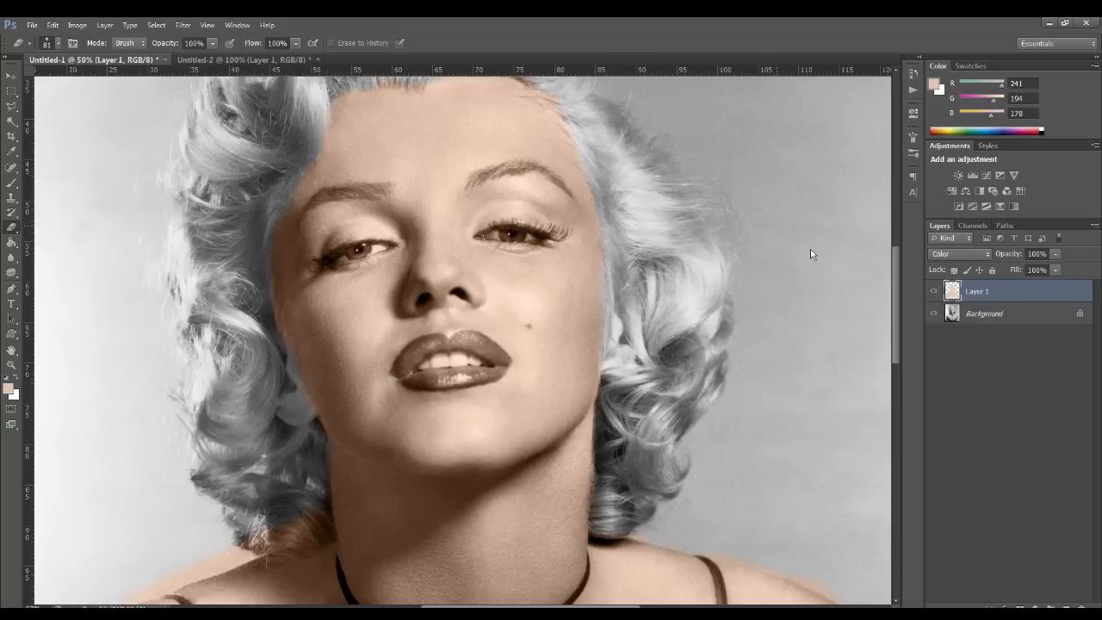
pyautogui.scroll(3, 812, 249)
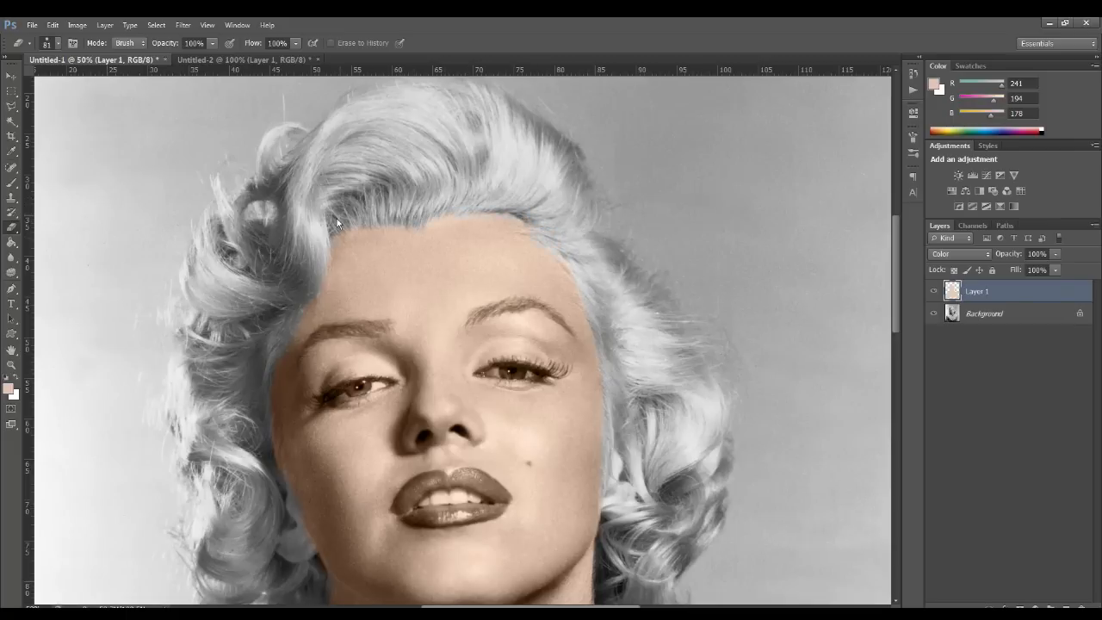
# Erase the skin-tone overspill from the background along the shoulder and outer arm on the image's right side.
pyautogui.scroll(-5, 898, 365)
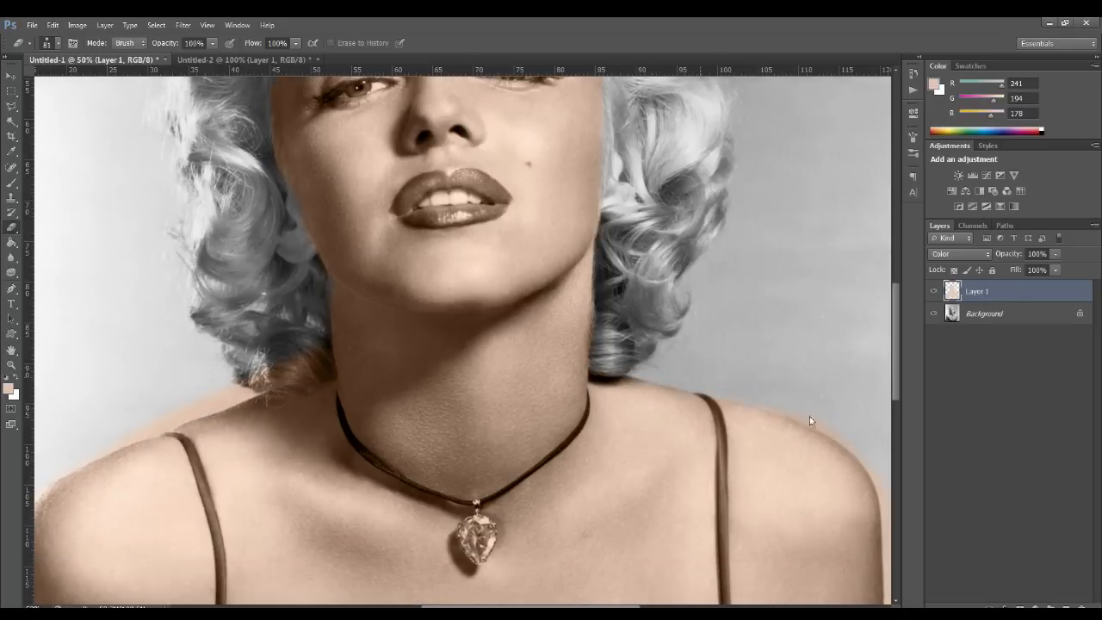
pyautogui.scroll(-3, 892, 422)
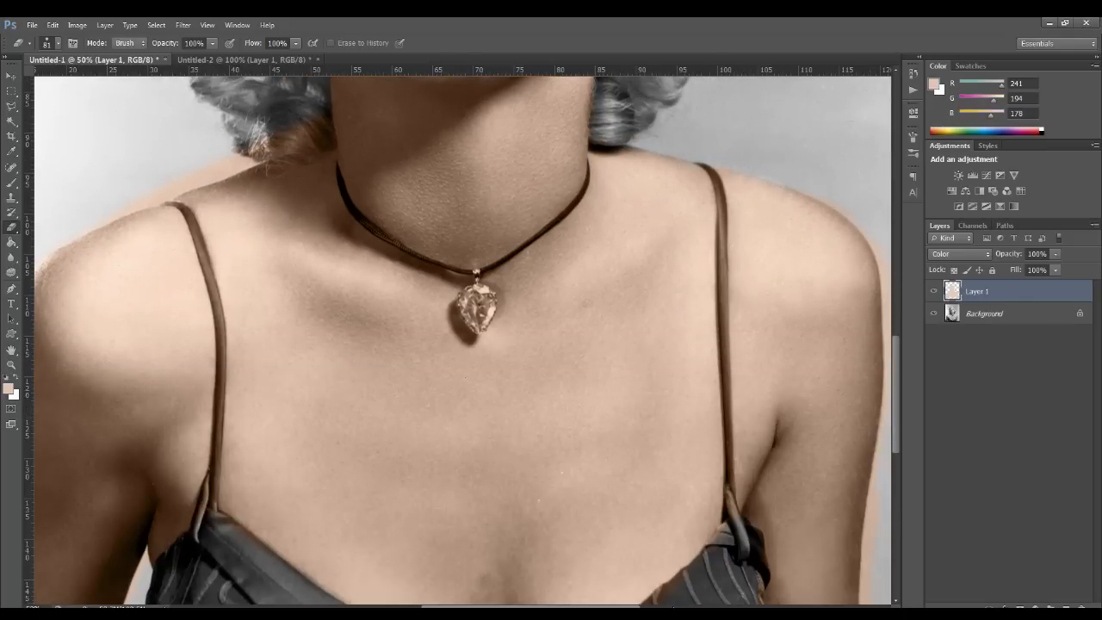
pyautogui.hscroll(4, 757, 472)
pyautogui.scroll(-3, 895, 445)
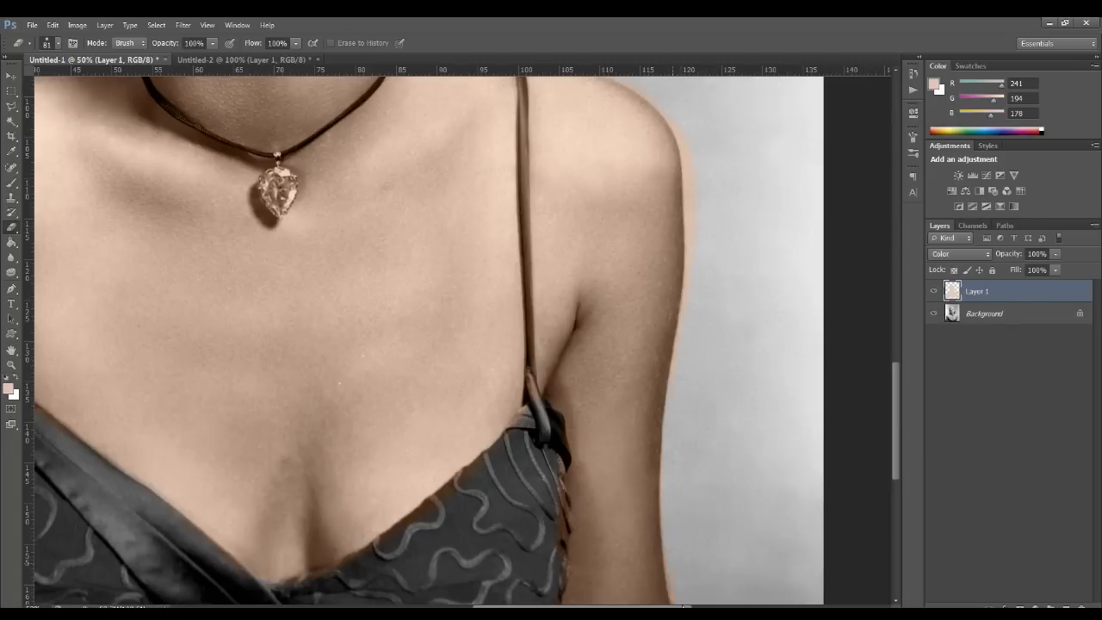
pyautogui.scroll(-3, 893, 433)
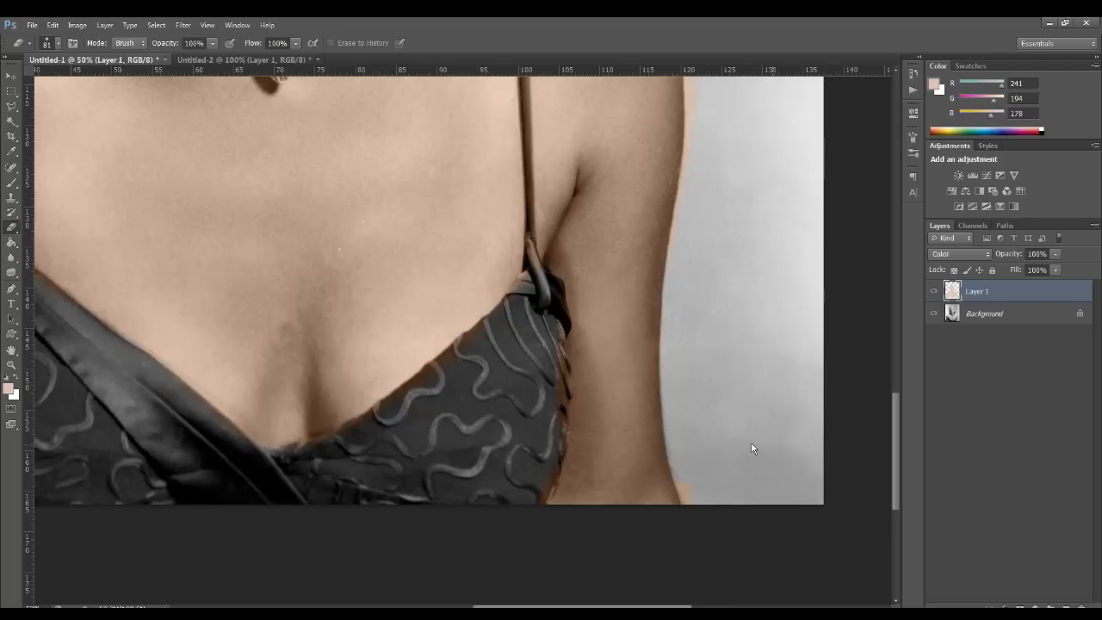
pyautogui.moveTo(897, 416); pyautogui.dragTo(900, 356)
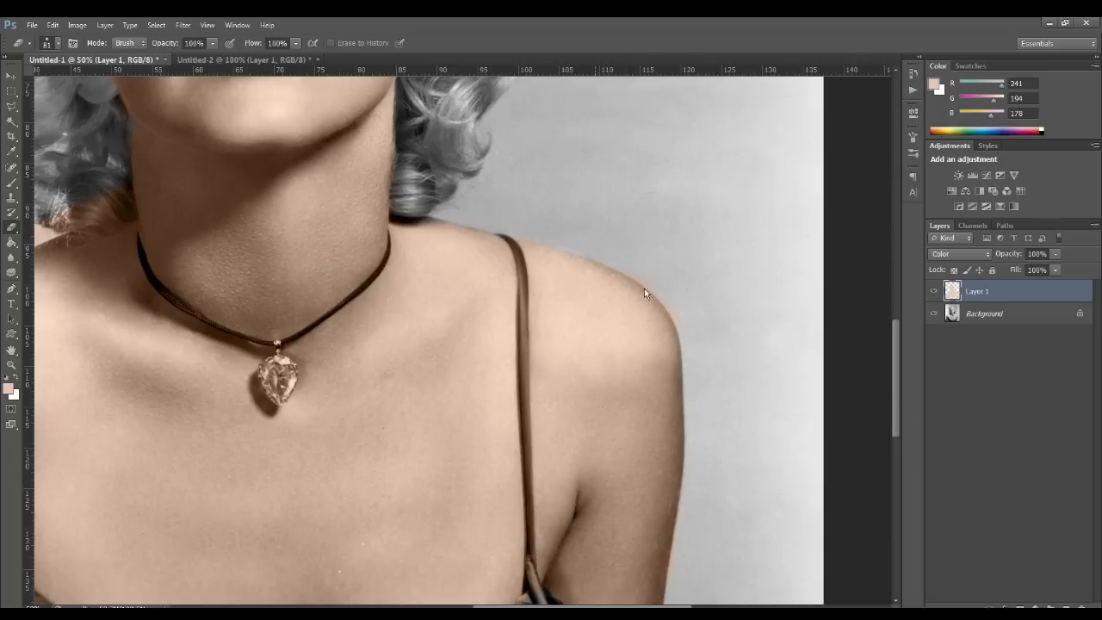
# Erase the skin-tone overspill from the lower hair curls and along the shoulder and outer arm on the image's left side.
pyautogui.hscroll(-10, 517, 499)
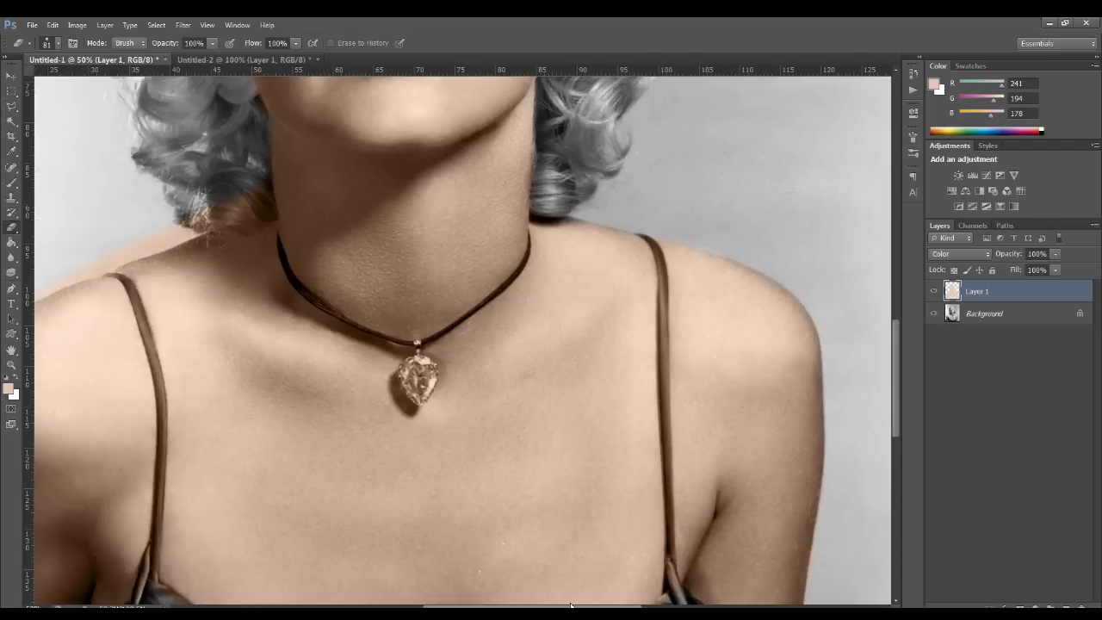
pyautogui.moveTo(456, 292)
pyautogui.mouseDown()
pyautogui.moveTo(574, 244)
pyautogui.moveTo(500, 264)
pyautogui.moveTo(617, 233)
pyautogui.moveTo(589, 235)
pyautogui.moveTo(679, 199)
pyautogui.moveTo(647, 216)
pyautogui.moveTo(687, 216)
pyautogui.moveTo(635, 220)
pyautogui.mouseUp()
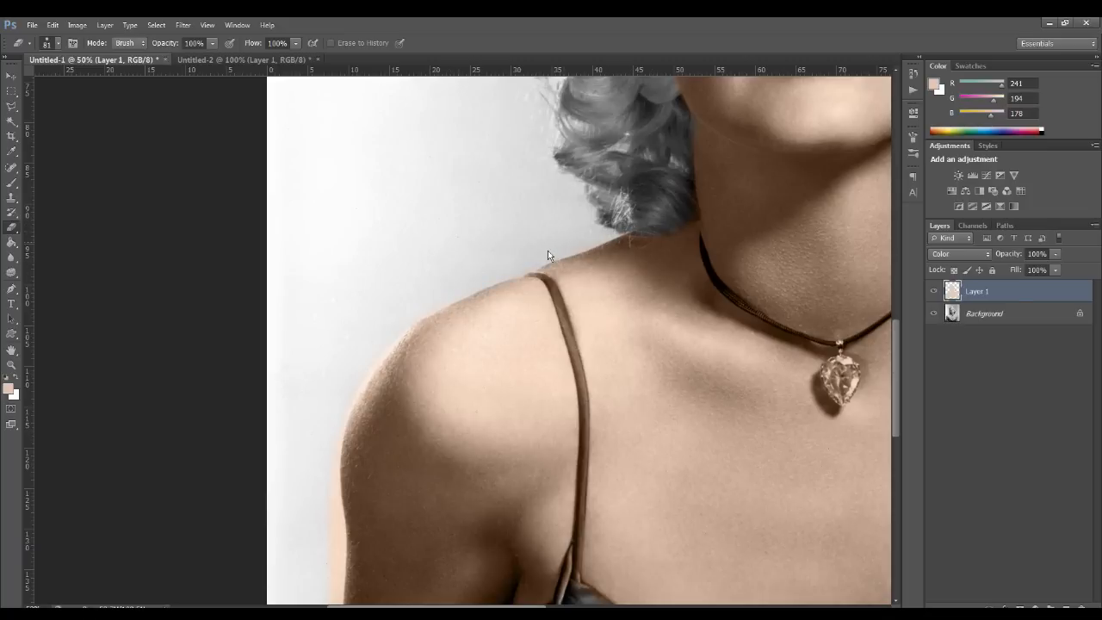
pyautogui.scroll(-3, 374, 225)
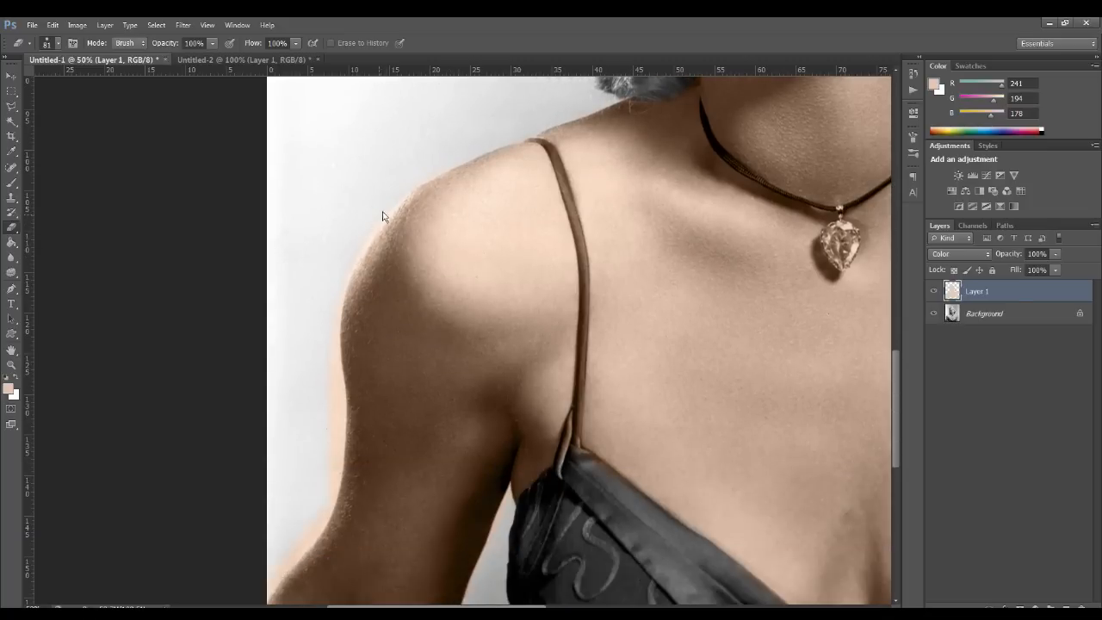
pyautogui.moveTo(332, 324)
pyautogui.mouseDown()
pyautogui.moveTo(326, 483)
pyautogui.moveTo(315, 522)
pyautogui.moveTo(271, 568)
pyautogui.mouseUp()
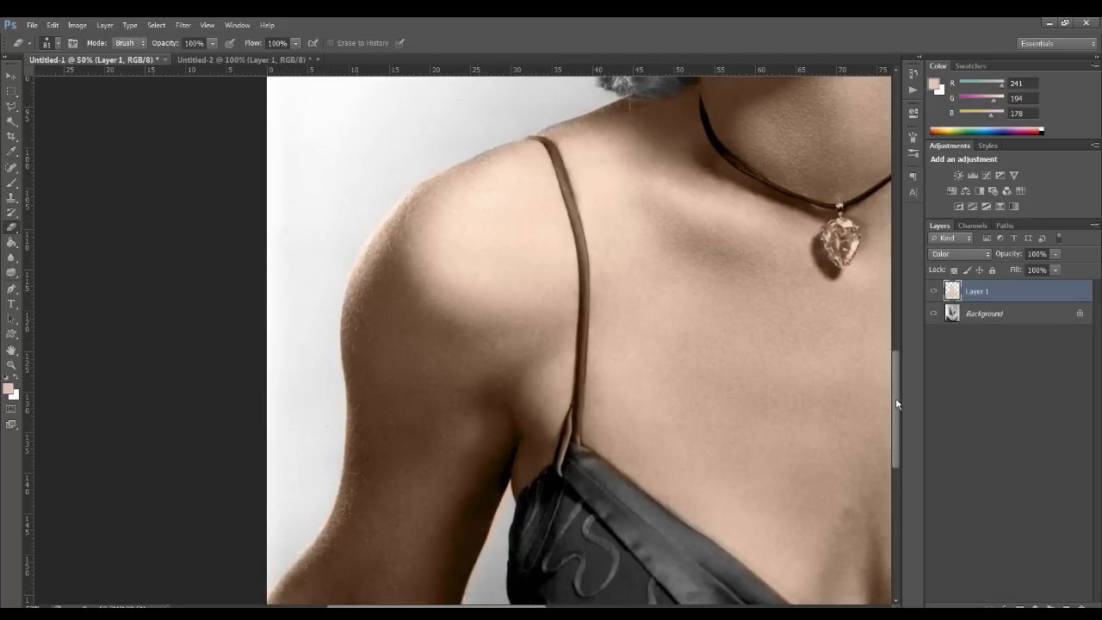
# Clean the overspill between the left-side arm and the dress, reducing the eraser to 35 px for the underarm edge.
pyautogui.moveTo(896, 403); pyautogui.dragTo(896, 442)
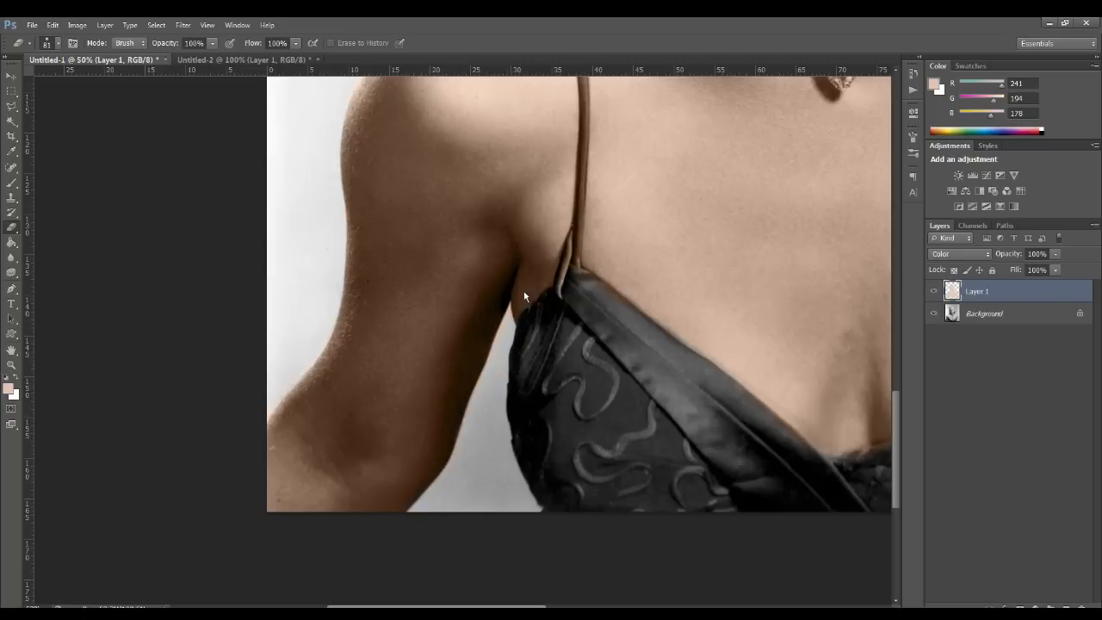
pyautogui.press('[')
pyautogui.press('[')
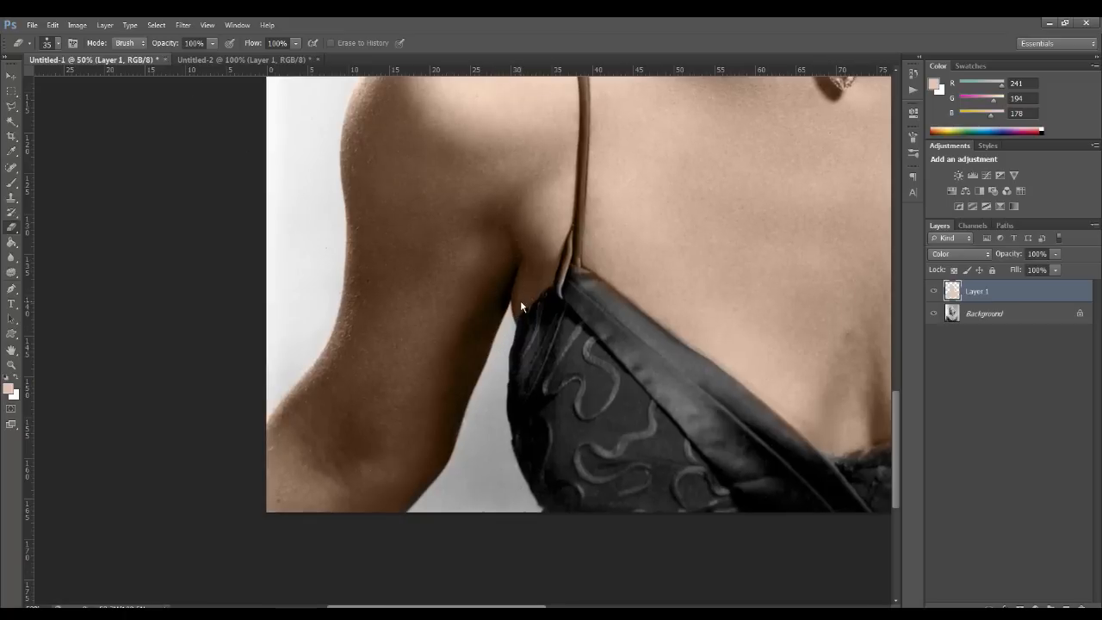
pyautogui.hotkey('ctrl', '+')
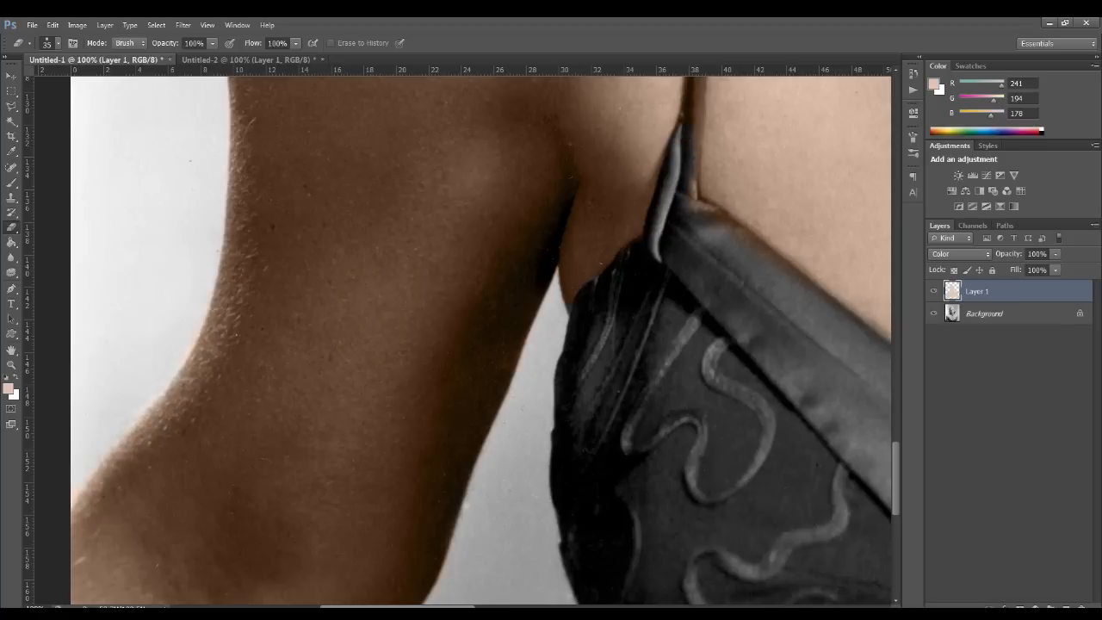
# Erase the skin tone from the dress strap on the image's left side, from the dress up to the shoulder.
pyautogui.moveTo(467, 607); pyautogui.dragTo(489, 607)
pyautogui.moveTo(896, 444); pyautogui.dragTo(896, 384)
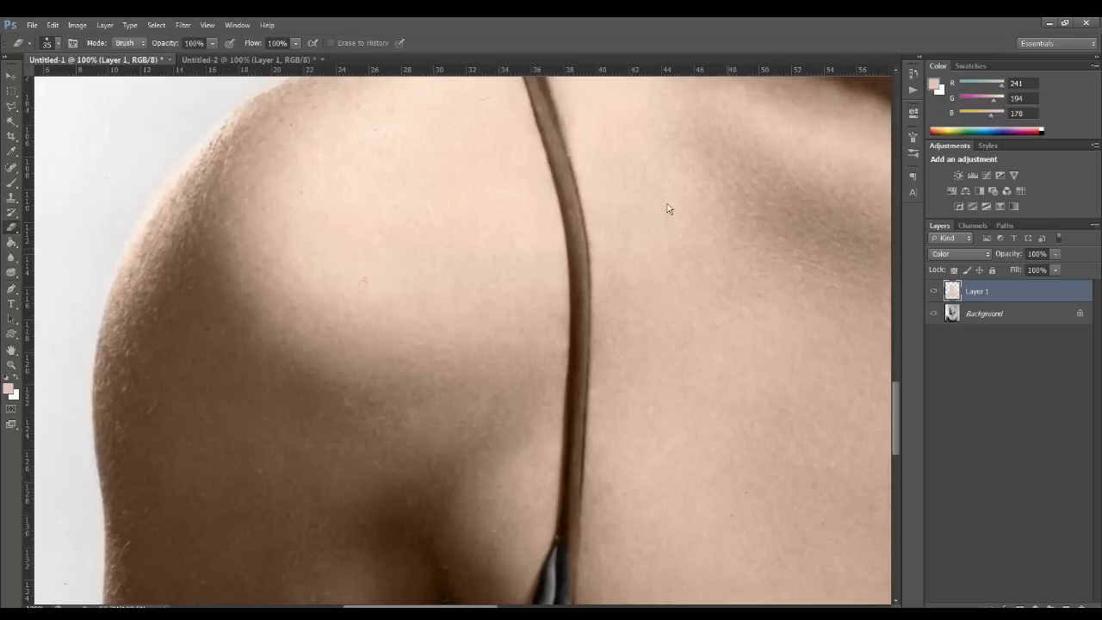
pyautogui.moveTo(566, 184); pyautogui.dragTo(577, 247)
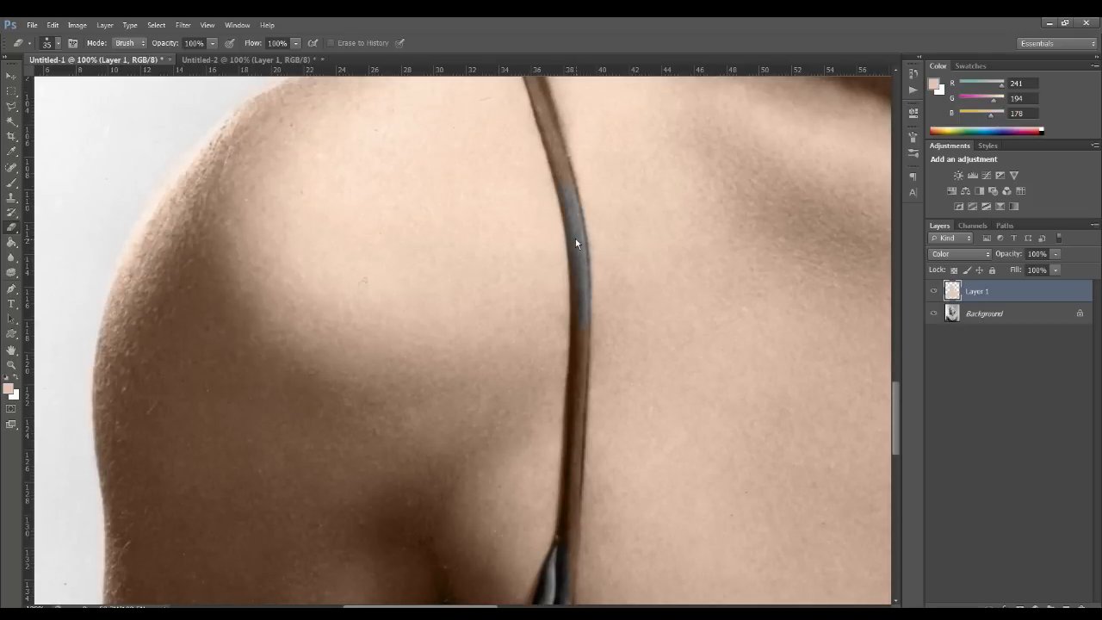
pyautogui.moveTo(579, 295); pyautogui.dragTo(580, 340)
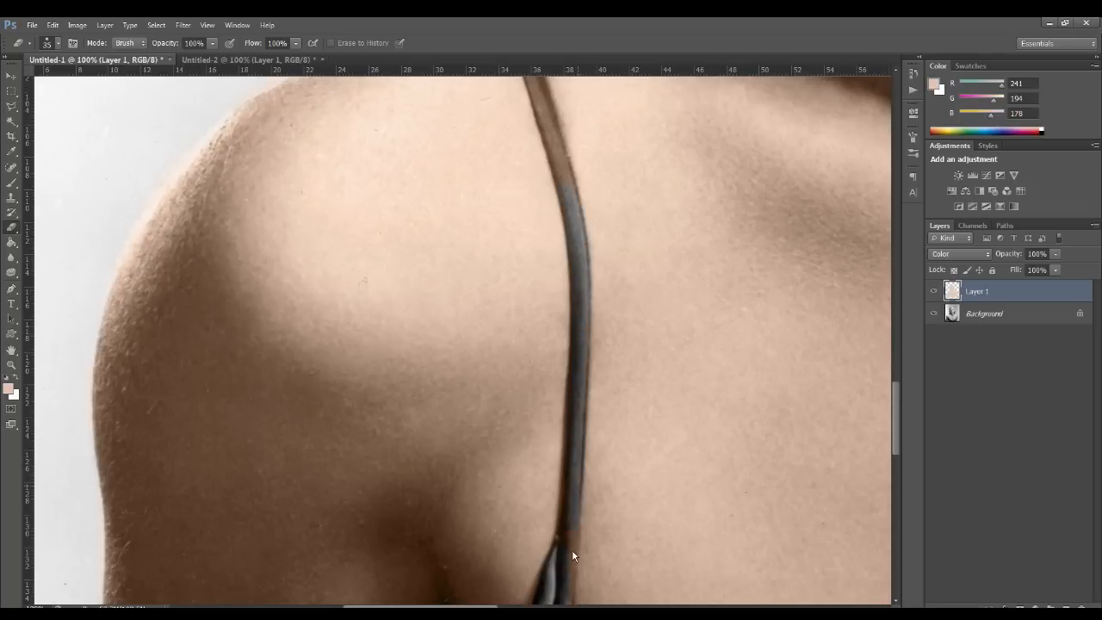
pyautogui.scroll(-3, 898, 423)
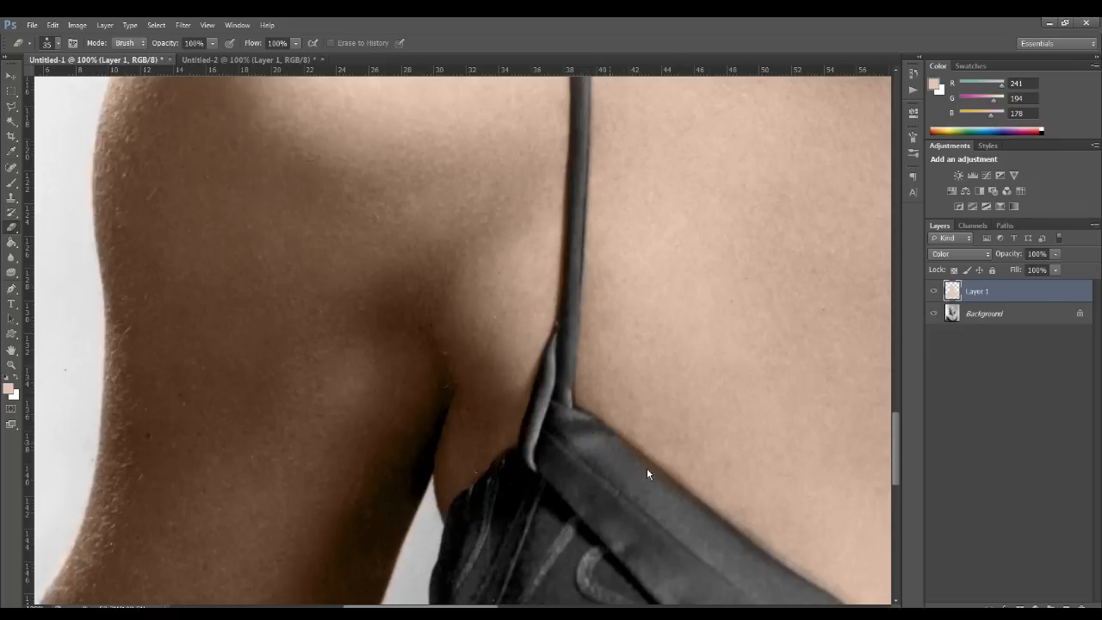
pyautogui.moveTo(897, 435); pyautogui.dragTo(895, 357)
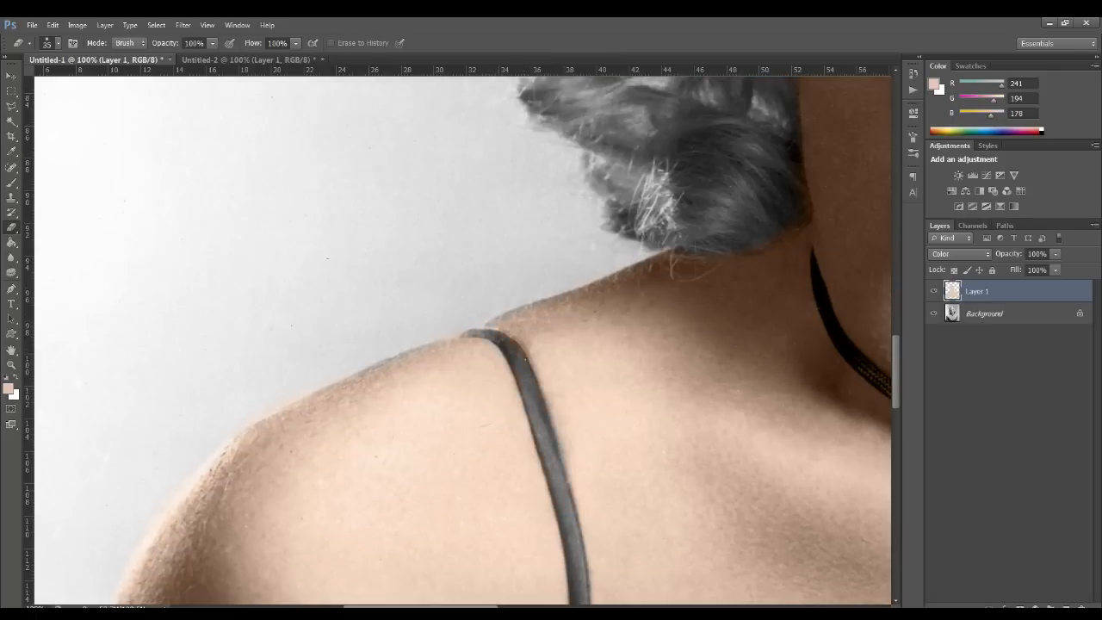
# Erase the skin tone from the dress strap on the image's right side, from the shoulder down to its knot.
pyautogui.moveTo(457, 607); pyautogui.dragTo(615, 606)
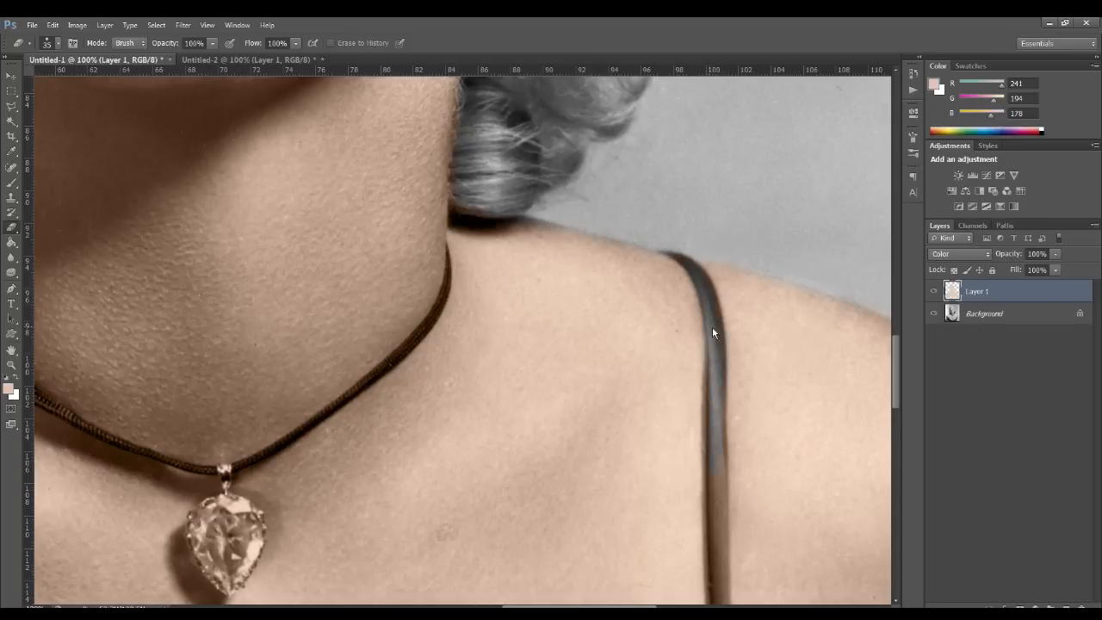
pyautogui.moveTo(896, 382); pyautogui.dragTo(896, 423)
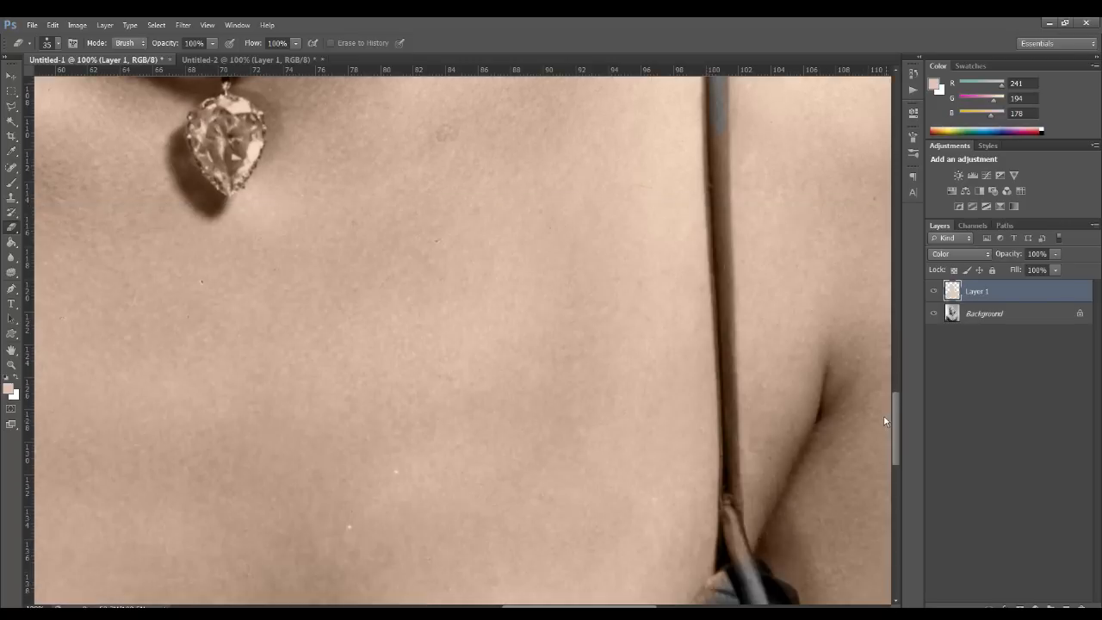
pyautogui.moveTo(717, 190); pyautogui.dragTo(718, 145)
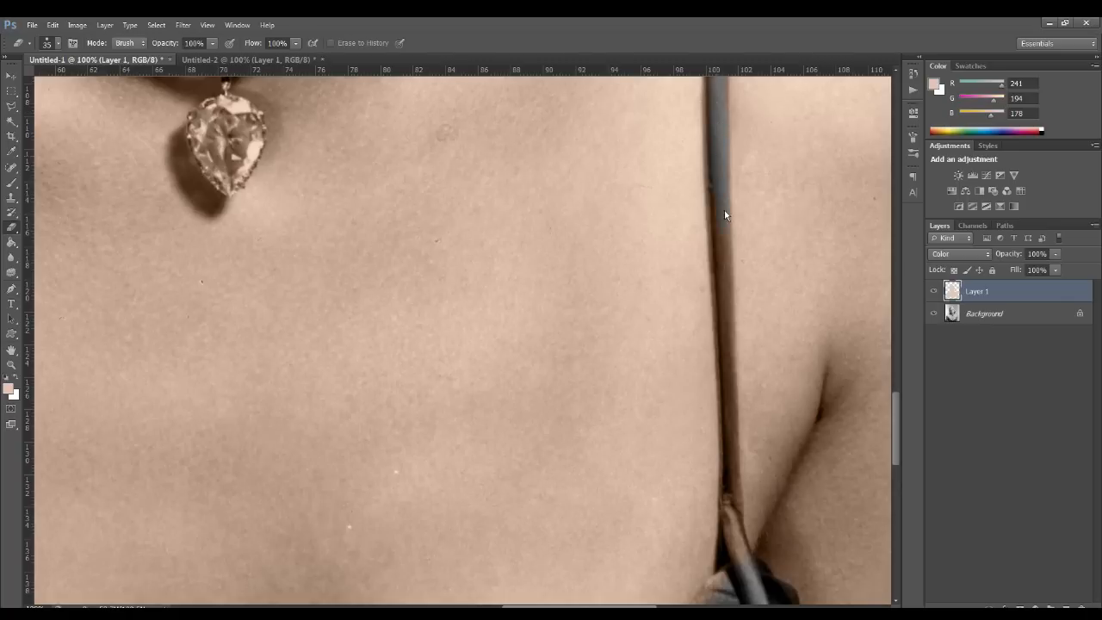
pyautogui.moveTo(717, 214); pyautogui.dragTo(732, 469)
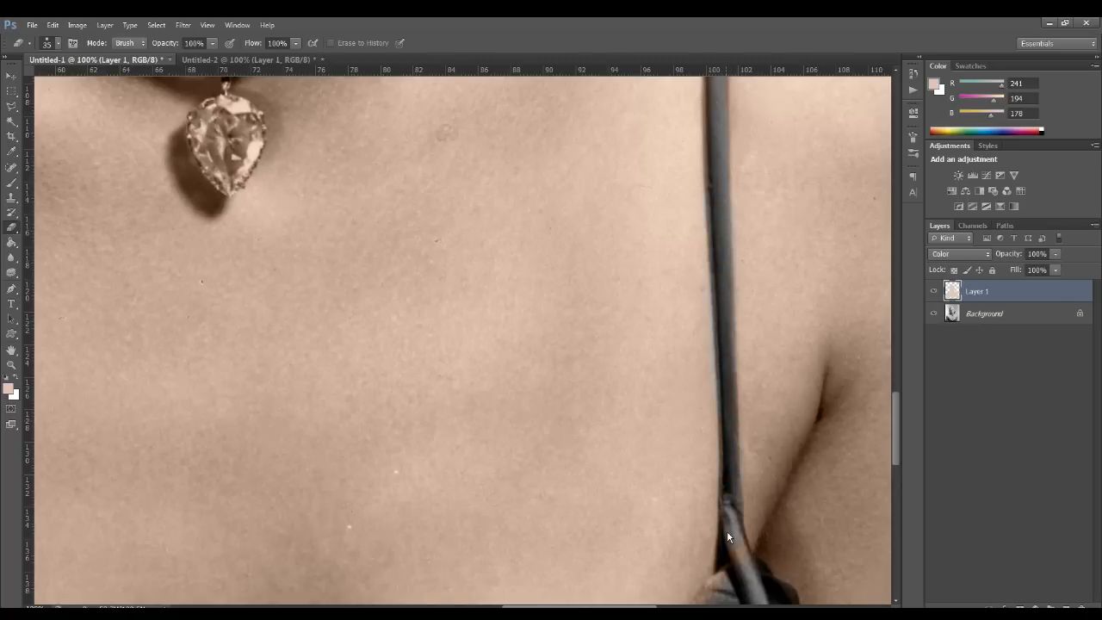
# Erase the skin-tone overspill from the dress's side edge beside the arm and from the upper neckline on the image's right side.
pyautogui.moveTo(896, 445); pyautogui.dragTo(895, 514)
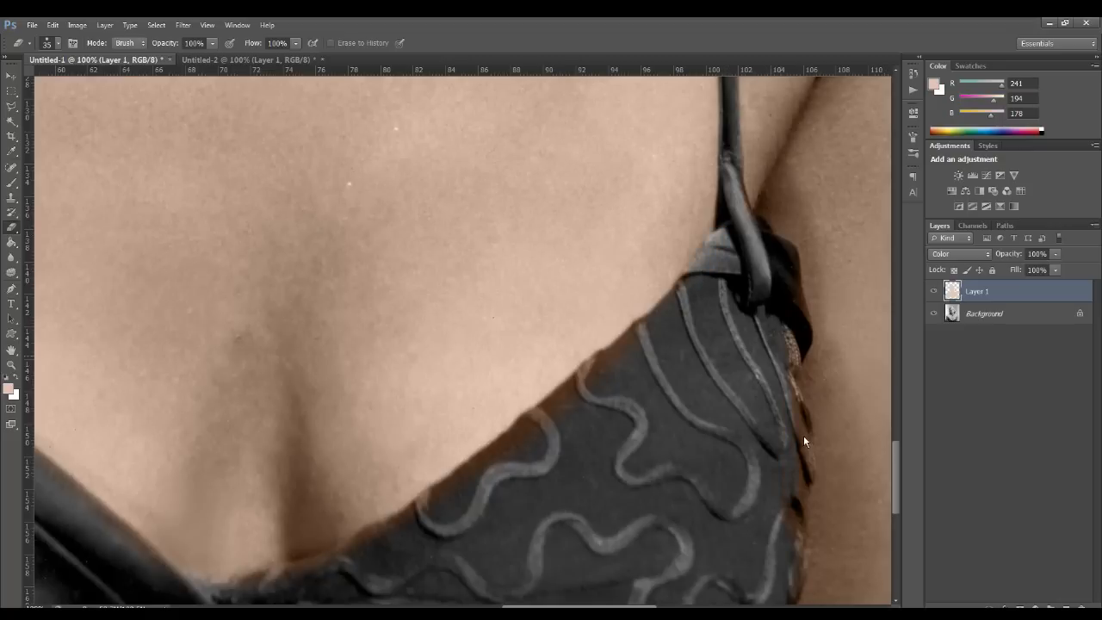
pyautogui.moveTo(896, 473); pyautogui.dragTo(895, 448)
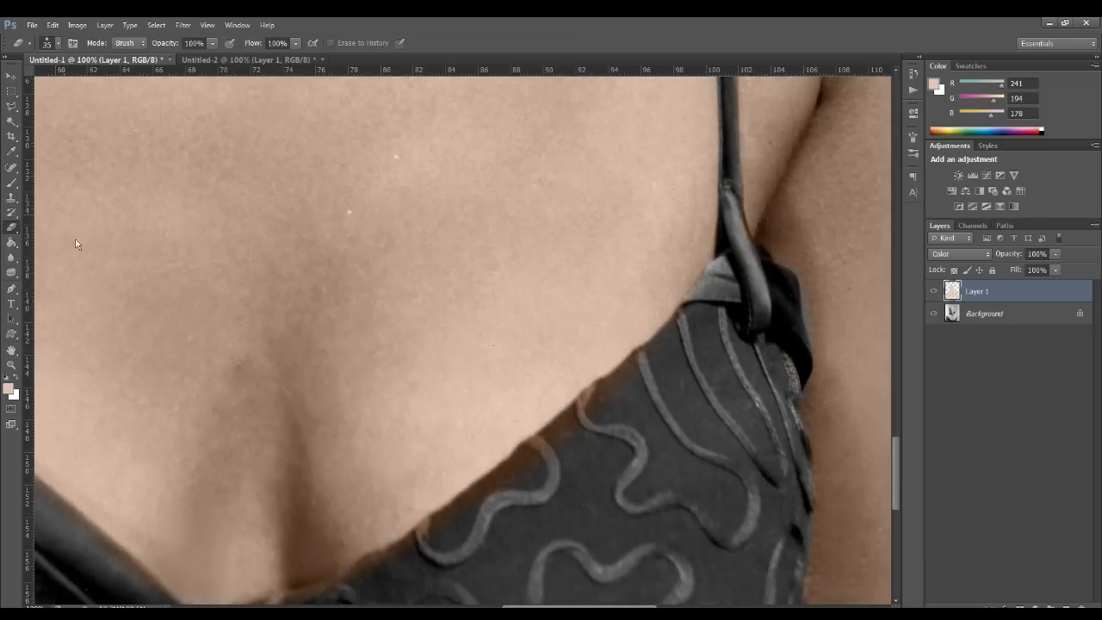
pyautogui.moveTo(621, 402)
pyautogui.mouseDown()
pyautogui.moveTo(487, 496)
pyautogui.moveTo(635, 366)
pyautogui.moveTo(592, 395)
pyautogui.mouseUp()
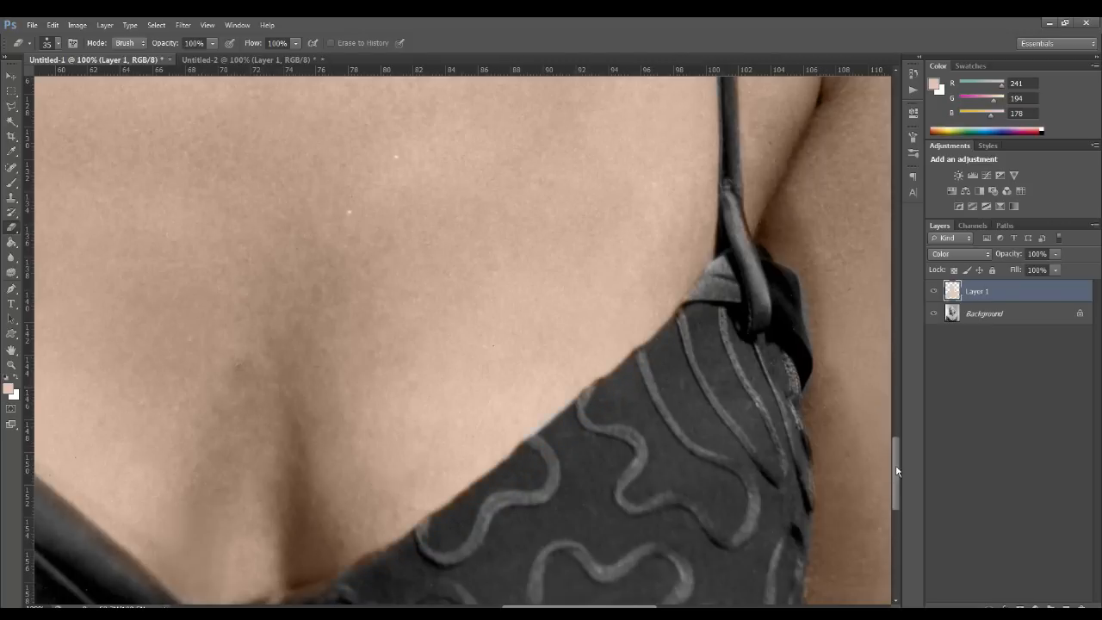
# Erase the remaining skin-tone overspill along the lower neckline, around its lowest point and up the lapel on the image's left side.
pyautogui.scroll(-5, 622, 545)
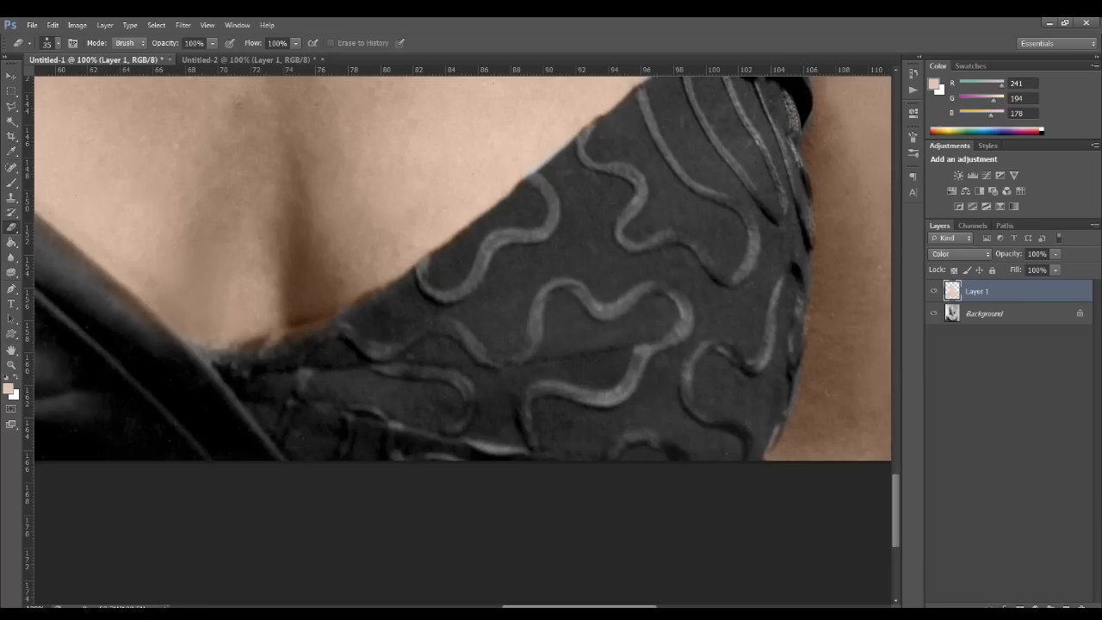
pyautogui.moveTo(504, 606); pyautogui.dragTo(450, 606)
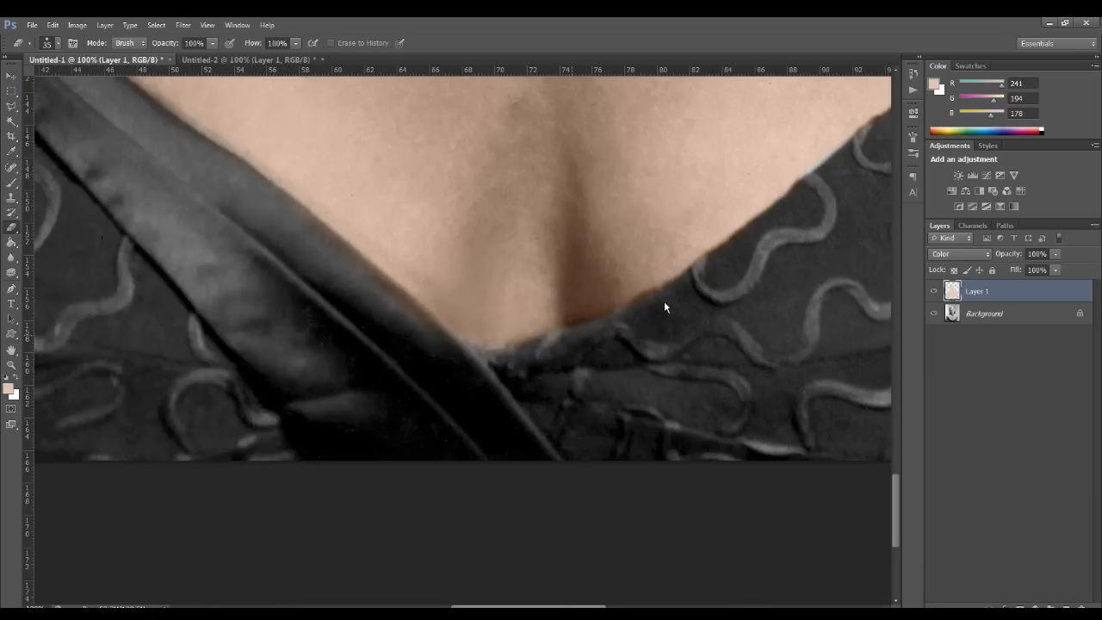
pyautogui.moveTo(551, 607); pyautogui.dragTo(532, 607)
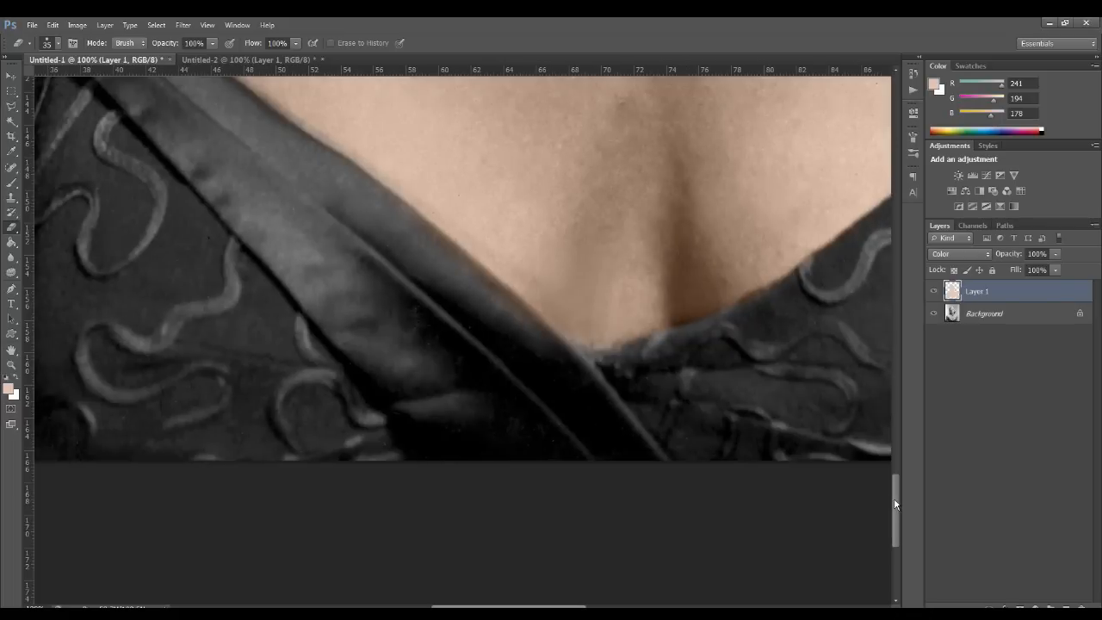
pyautogui.moveTo(894, 499); pyautogui.dragTo(895, 487)
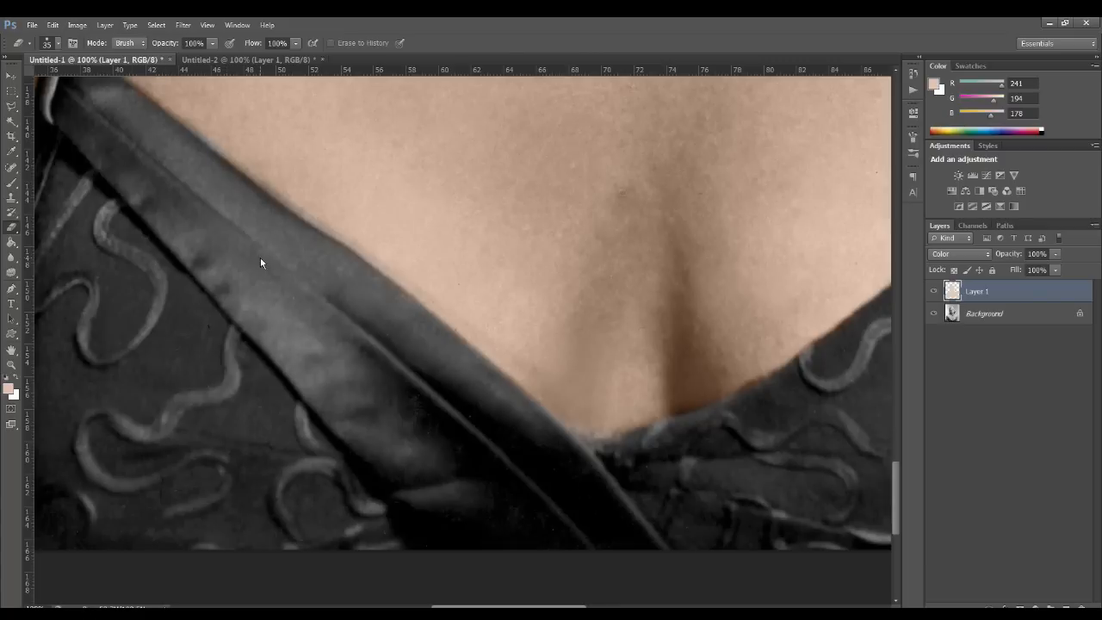
# Set the Brush to 31 px and sample the skin colour, RGB 238, 201, 181, with Layer 1 in Normal mode, restoring Color mode.
pyautogui.click(12, 183)
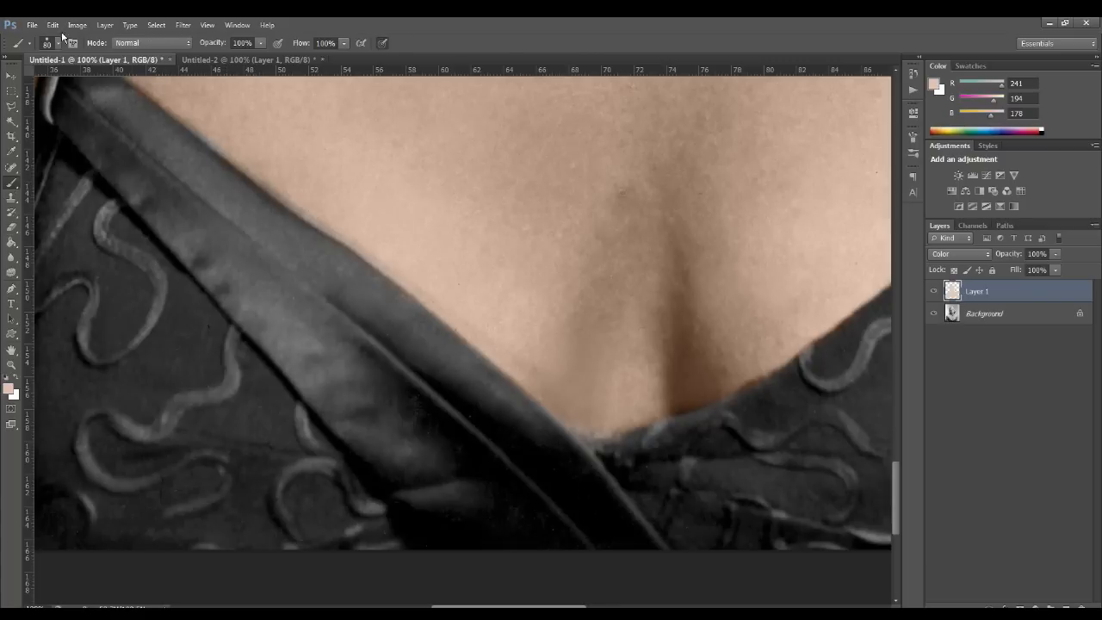
pyautogui.click(58, 44)
pyautogui.moveTo(540, 606); pyautogui.dragTo(635, 605)
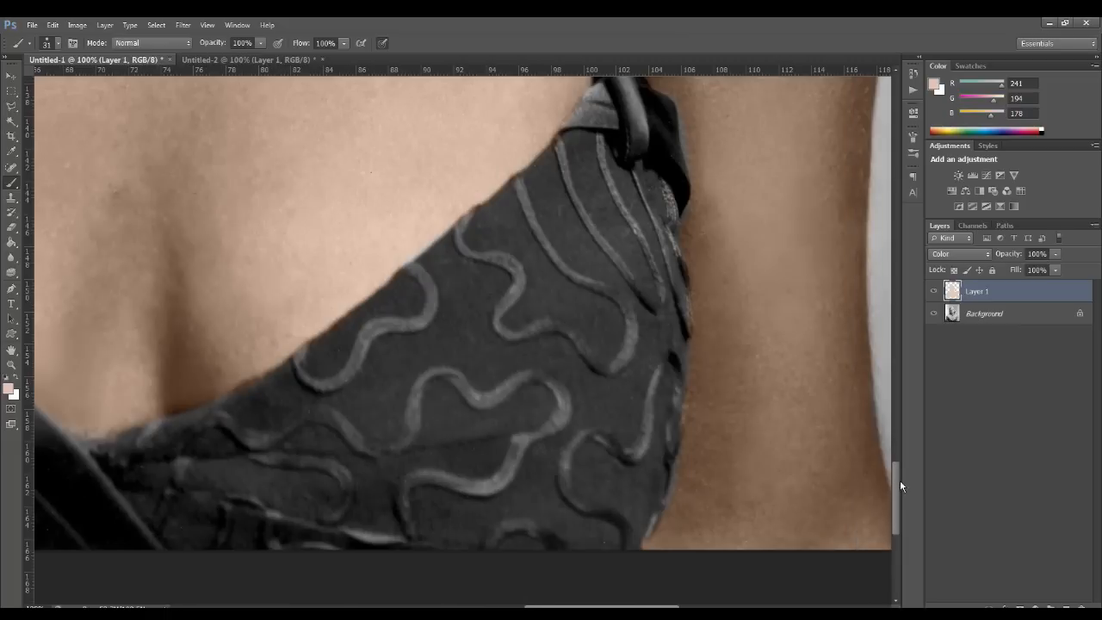
pyautogui.moveTo(899, 486); pyautogui.dragTo(900, 455)
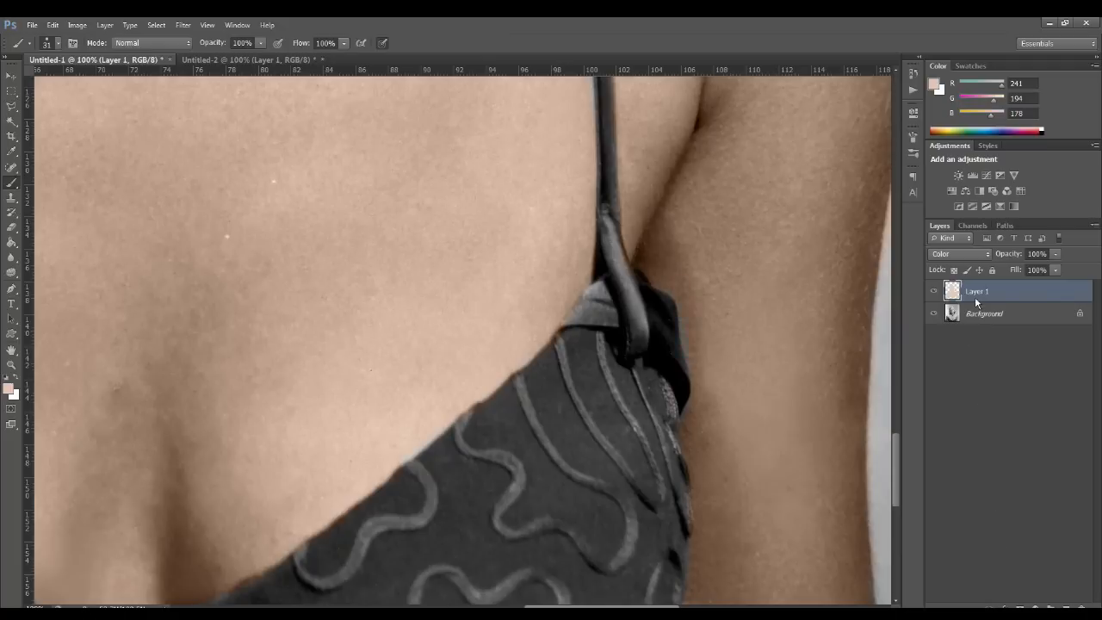
pyautogui.click(959, 254)
pyautogui.click(952, 265)
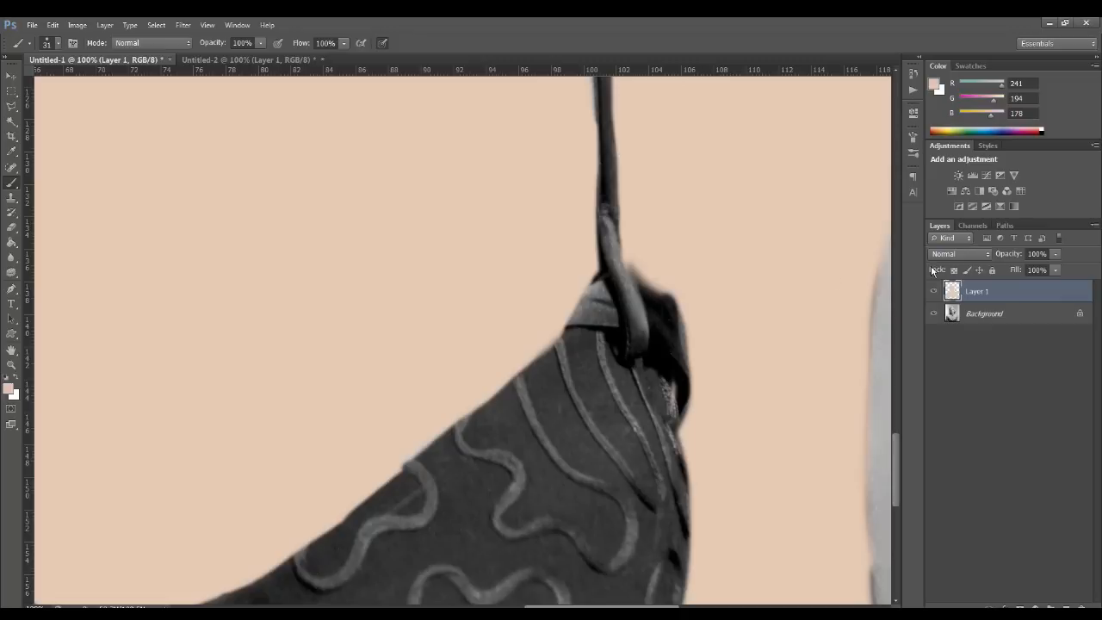
pyautogui.click(12, 151)
pyautogui.click(164, 273)
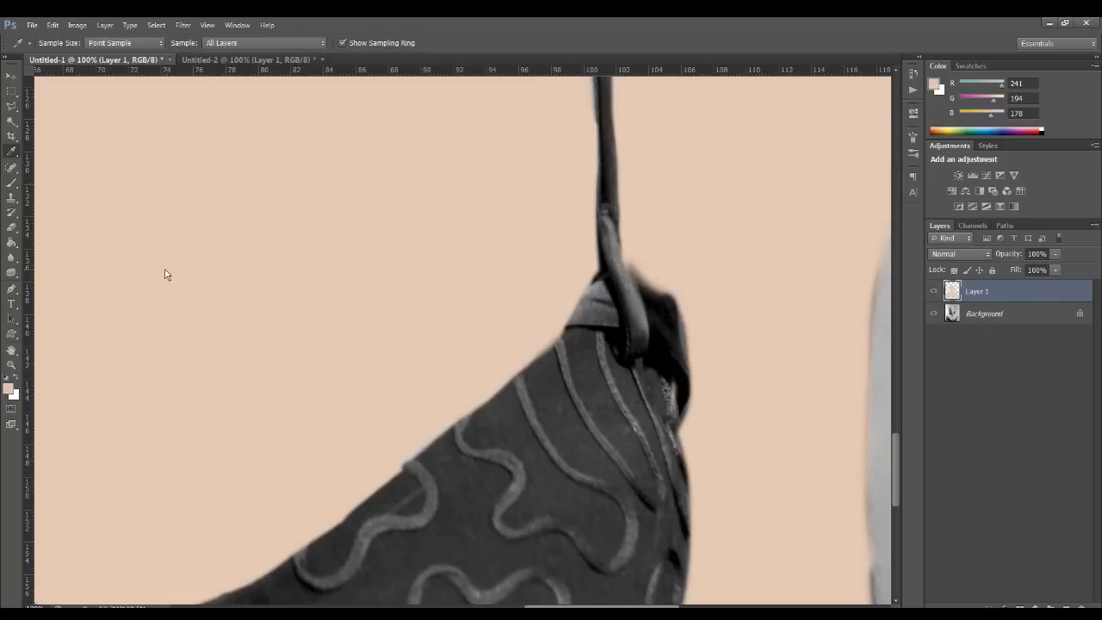
pyautogui.click(11, 183)
pyautogui.click(960, 254)
pyautogui.click(942, 542)
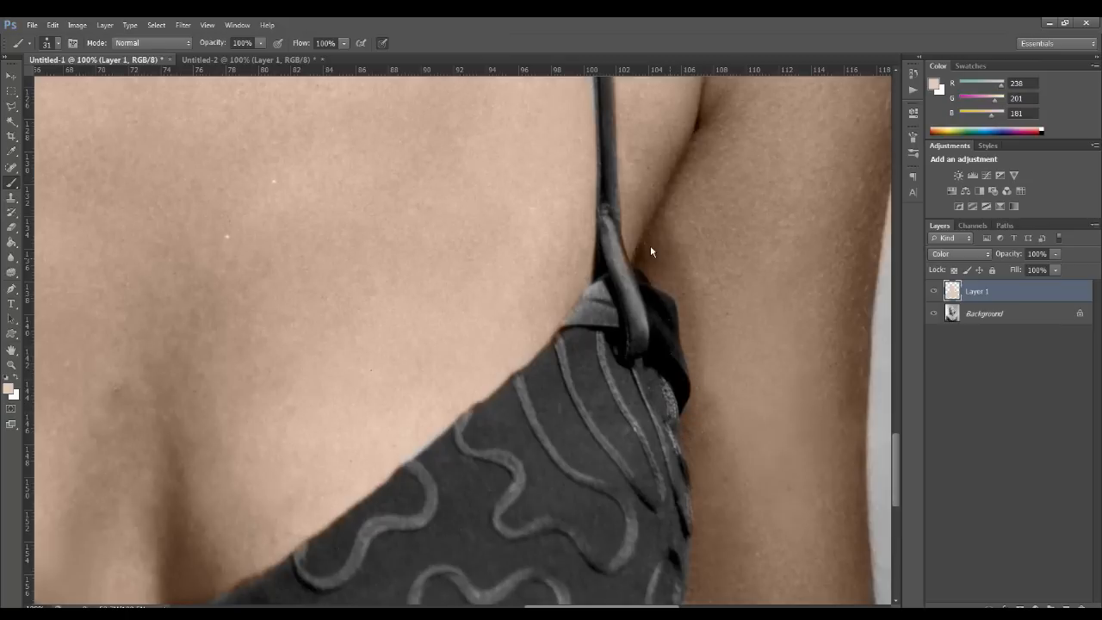
# Paint the missing skin tone along the outer edge of the shoulder on the image's right side and erase any spill onto the background.
pyautogui.press('e')
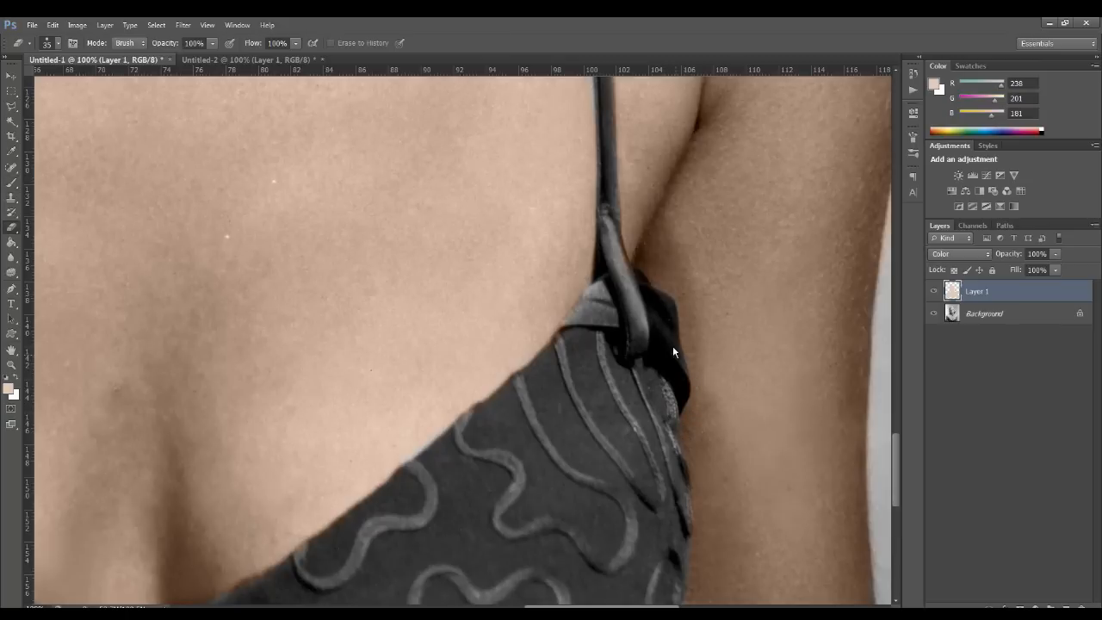
pyautogui.moveTo(895, 448); pyautogui.dragTo(897, 335)
pyautogui.moveTo(620, 603); pyautogui.dragTo(667, 603)
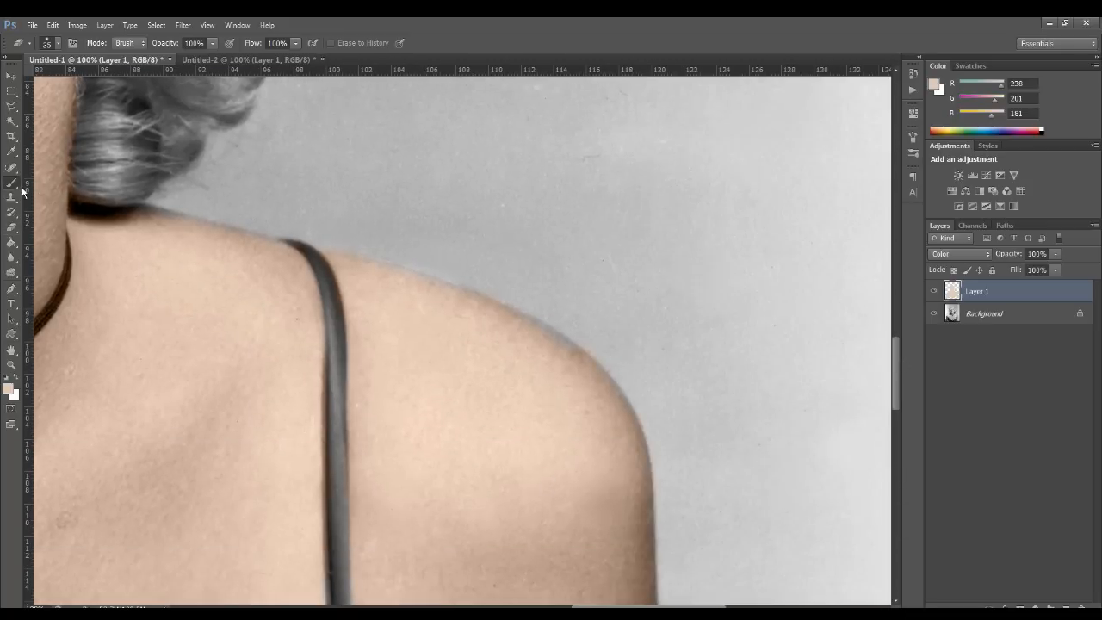
pyautogui.press('b')
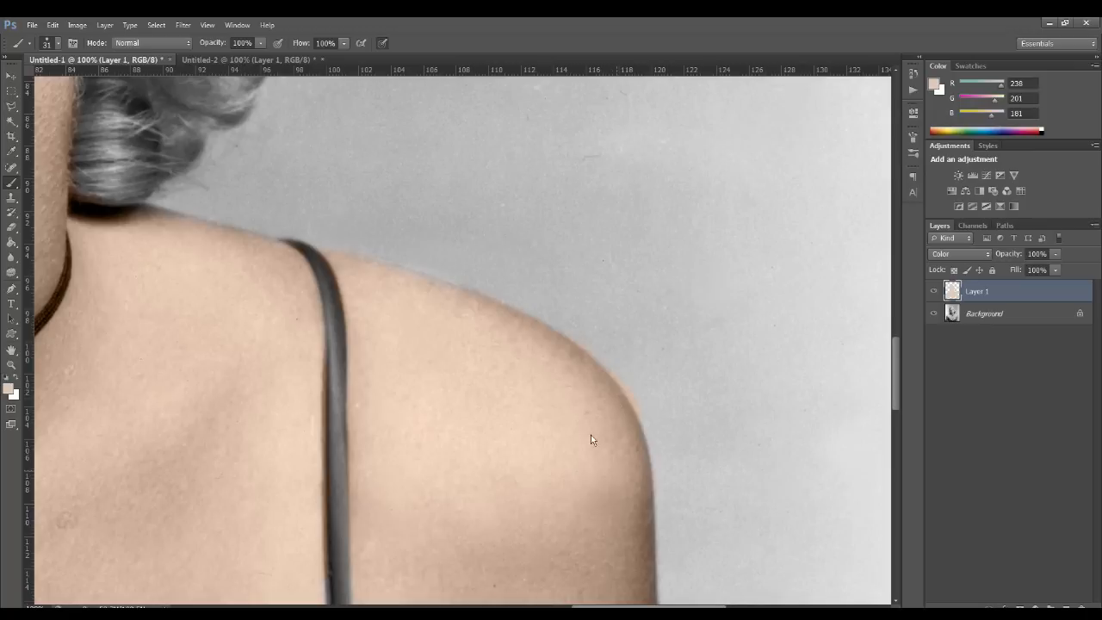
pyautogui.click(11, 227)
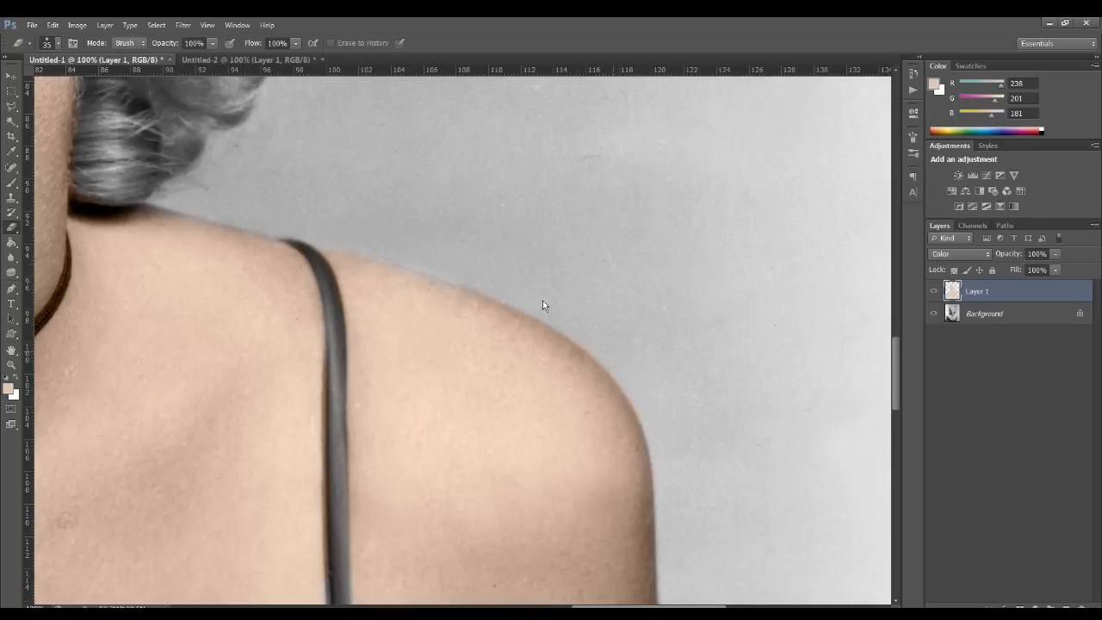
# Erase the skin tone from the irises and whites of both eyes and from the teeth.
pyautogui.moveTo(652, 606); pyautogui.dragTo(514, 606)
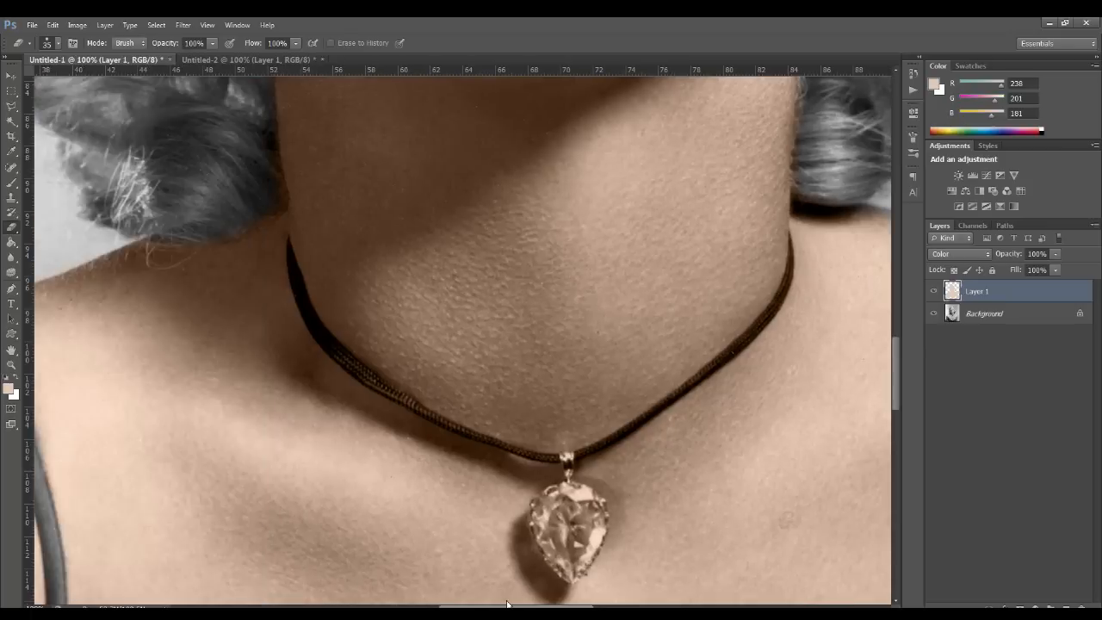
pyautogui.moveTo(896, 360); pyautogui.dragTo(895, 287)
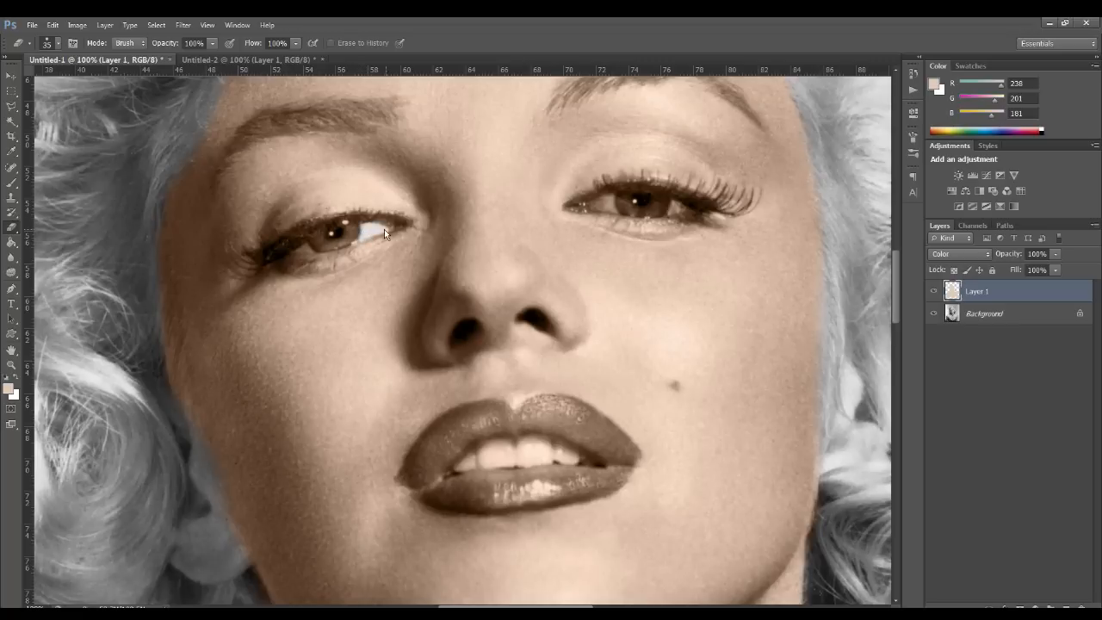
pyautogui.moveTo(383, 230); pyautogui.dragTo(354, 240)
pyautogui.moveTo(613, 205)
pyautogui.mouseDown()
pyautogui.moveTo(652, 211)
pyautogui.moveTo(626, 207)
pyautogui.mouseUp()
pyautogui.moveTo(499, 467)
pyautogui.mouseDown()
pyautogui.moveTo(460, 469)
pyautogui.moveTo(510, 448)
pyautogui.moveTo(585, 464)
pyautogui.moveTo(529, 466)
pyautogui.mouseUp()
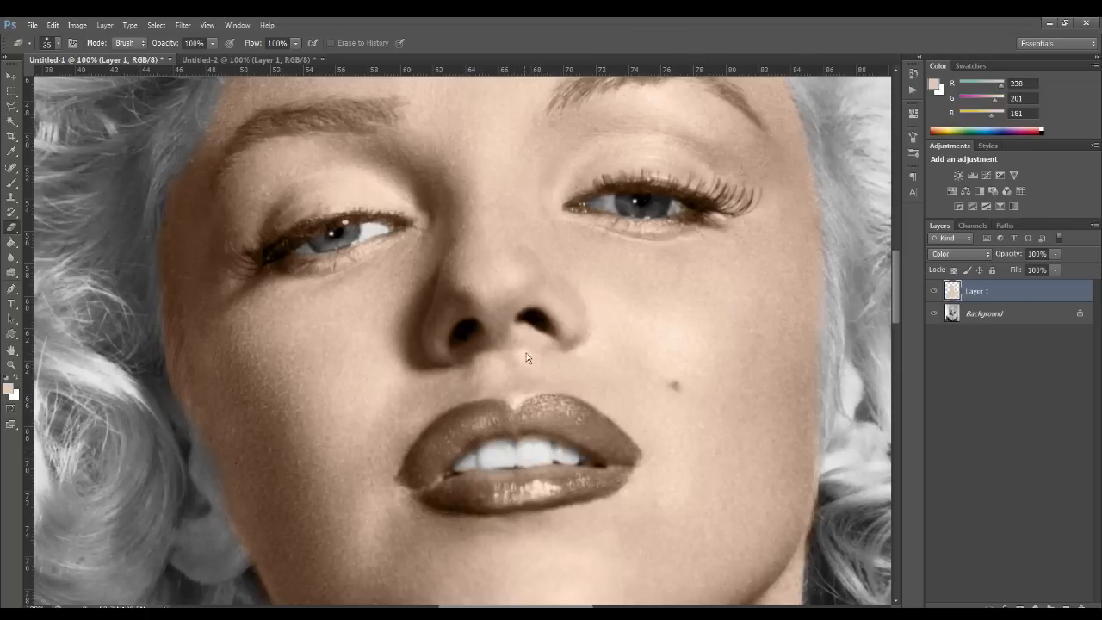
# Switch to the Untitled-2 reference portrait and sample an eye colour of RGB 160, 131, 123 for the Brush.
pyautogui.click(295, 60)
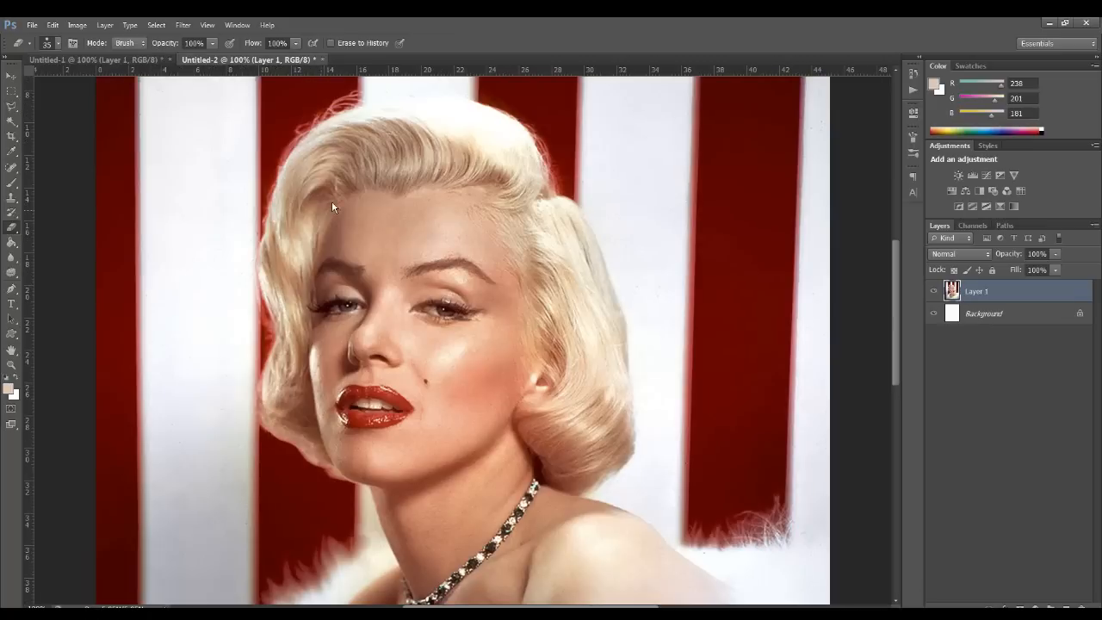
pyautogui.hotkey('ctrl', '+')
pyautogui.hotkey('ctrl', '+')
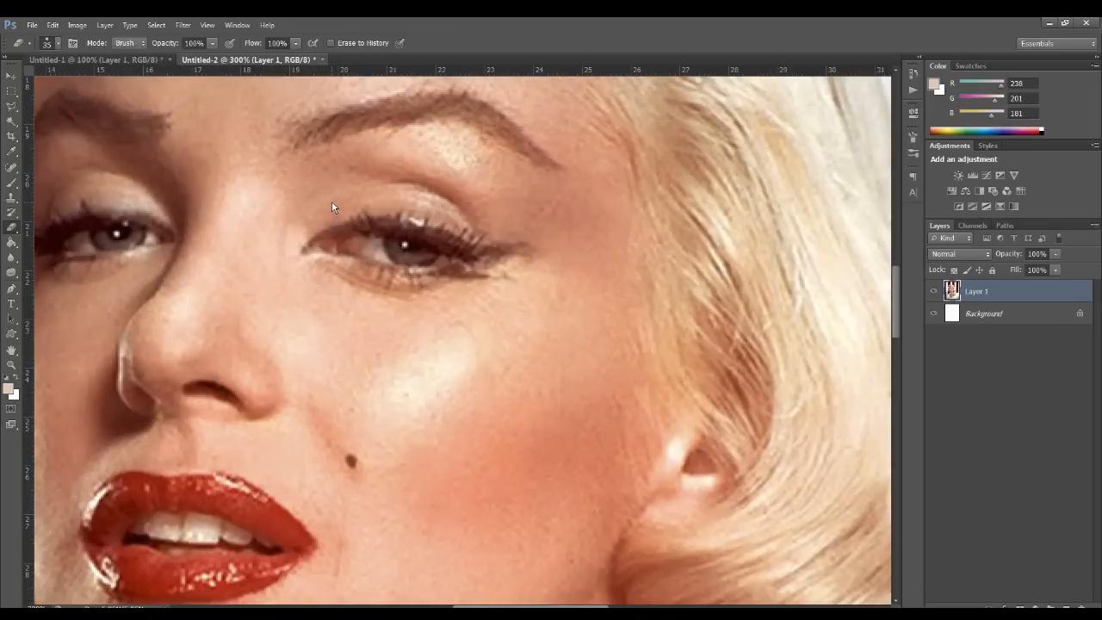
pyautogui.click(11, 151)
pyautogui.click(115, 245)
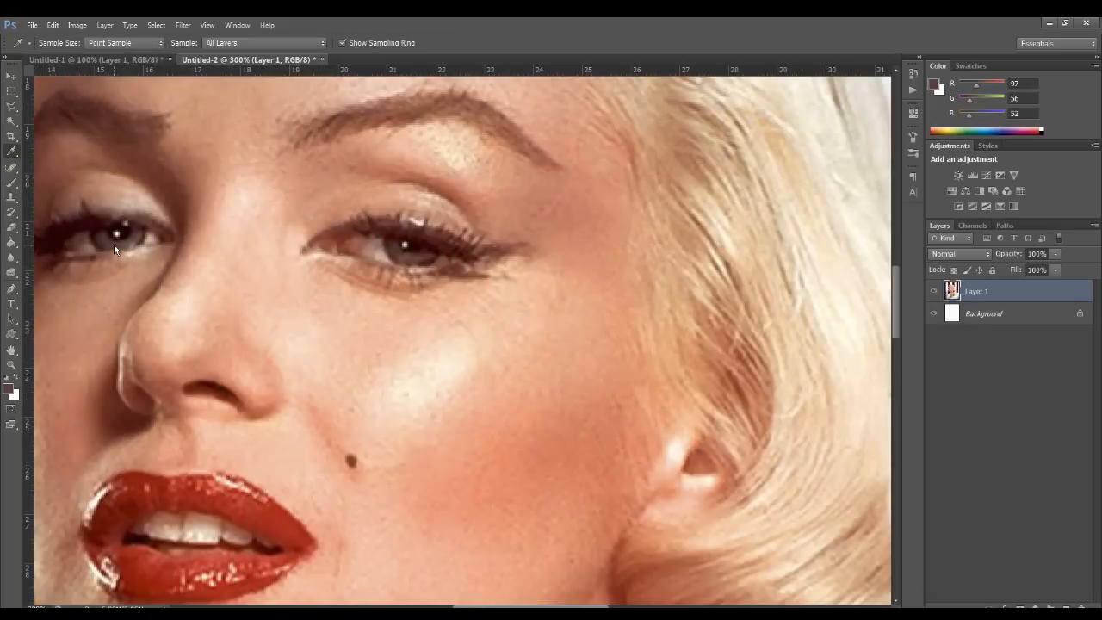
pyautogui.click(108, 241)
pyautogui.click(119, 249)
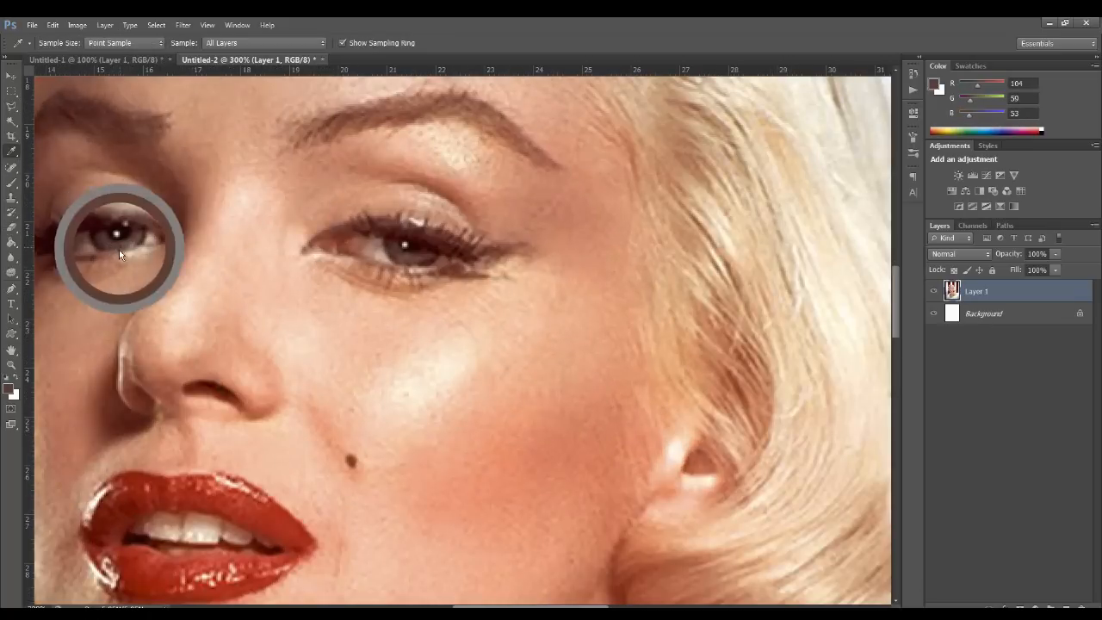
pyautogui.click(127, 245)
pyautogui.click(132, 244)
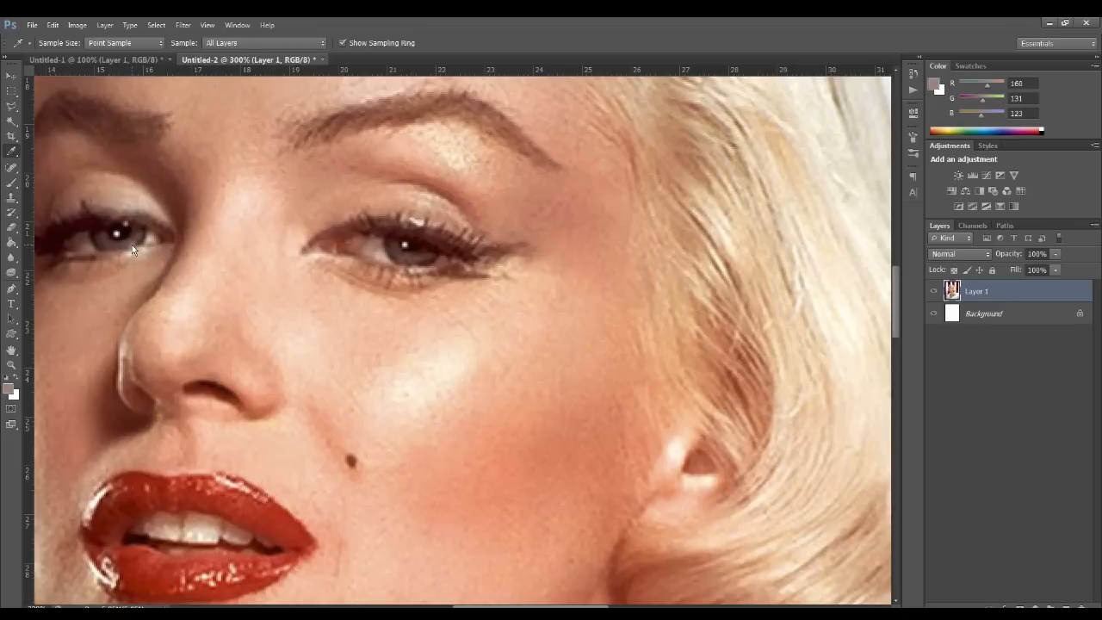
pyautogui.click(11, 184)
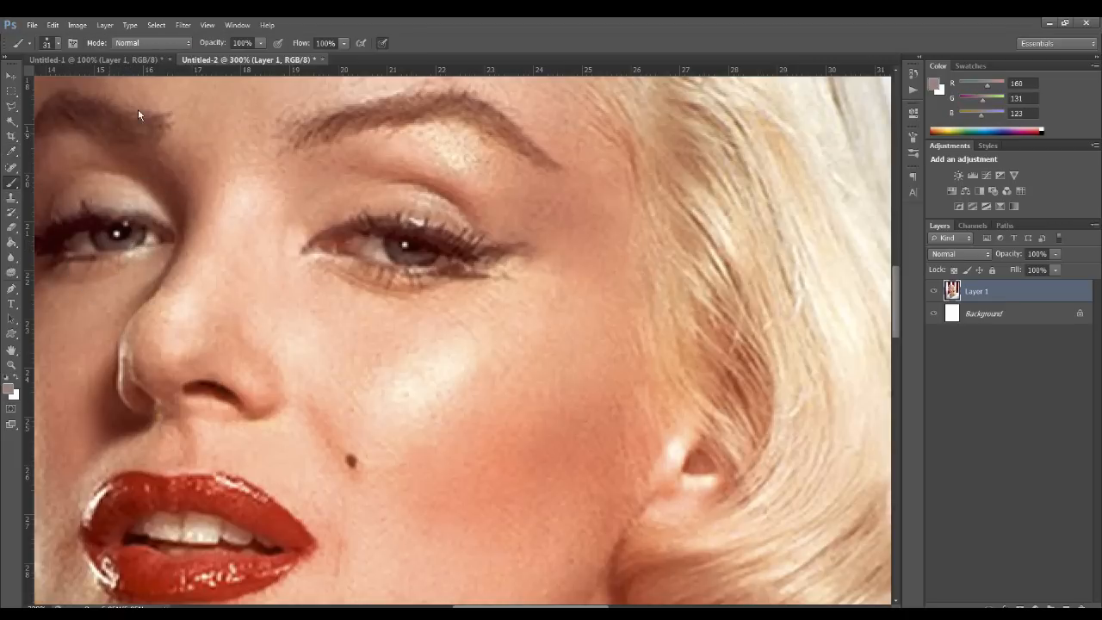
# Add a new layer named "eye" in Untitled-1 and rename the skin-tone layer "skin".
pyautogui.click(154, 59)
pyautogui.click(1066, 606)
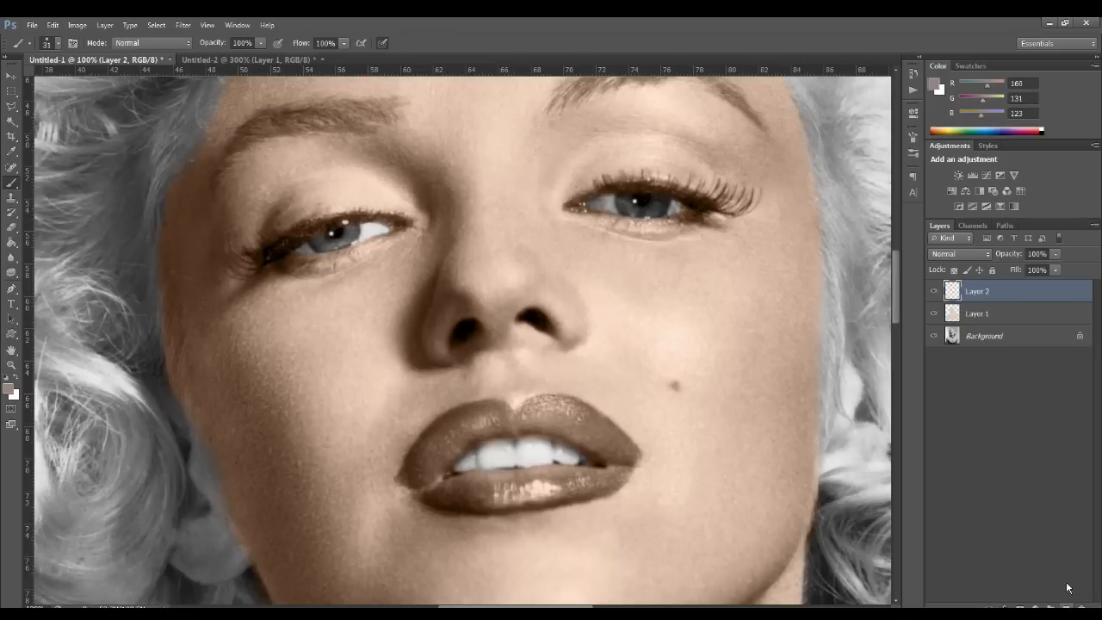
pyautogui.doubleClick(984, 291)
pyautogui.write('eye')
pyautogui.press('Return')
pyautogui.doubleClick(983, 314)
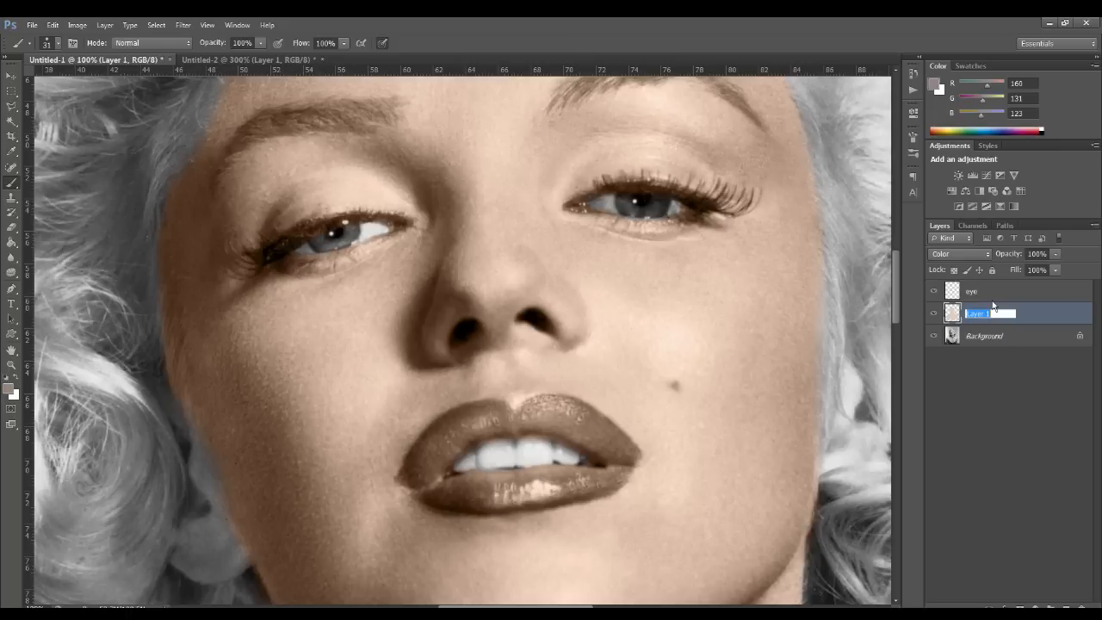
pyautogui.write('skin')
pyautogui.press('Return')
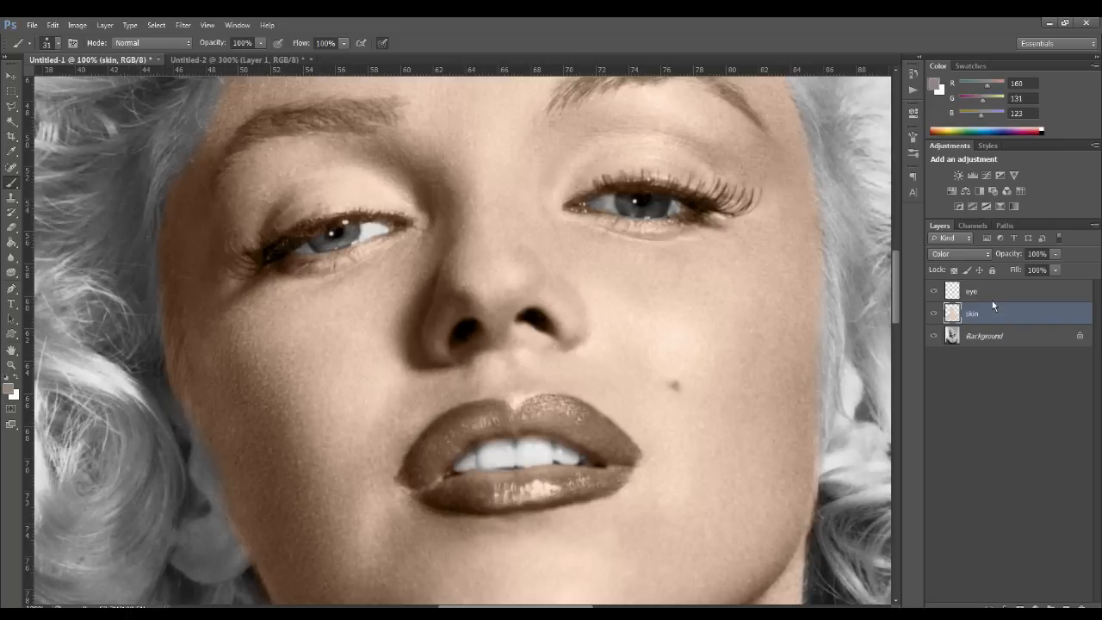
# Paint the iris of the eye on the image's left side with the sampled colour on the eye layer, leaving the pupil clear.
pyautogui.click(983, 291)
pyautogui.hotkey('ctrl', '+')
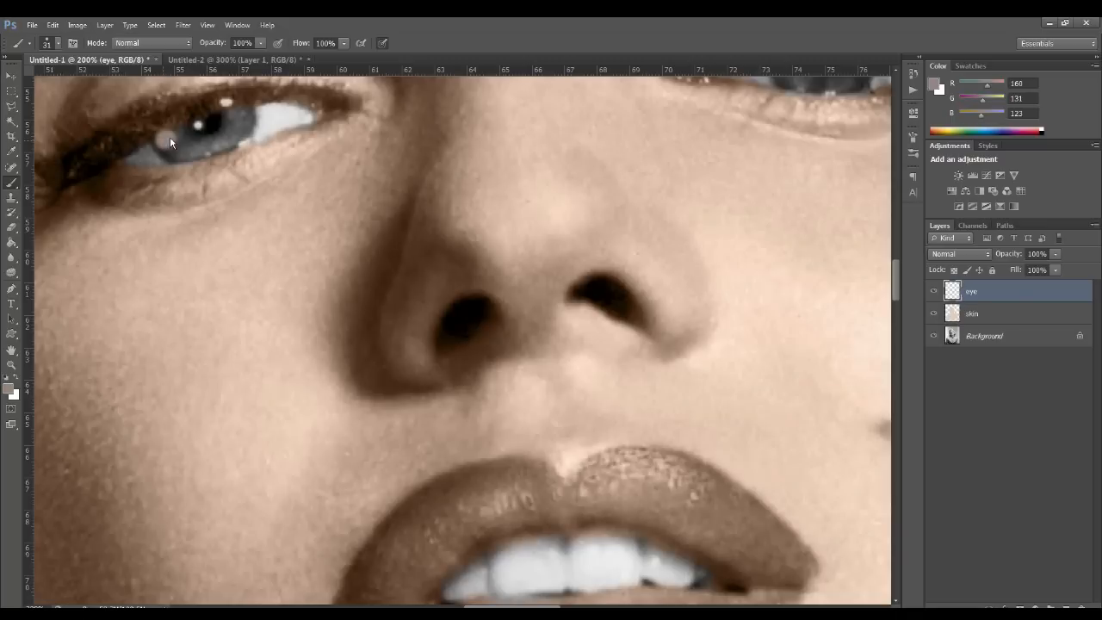
pyautogui.hotkey('alt', '[')
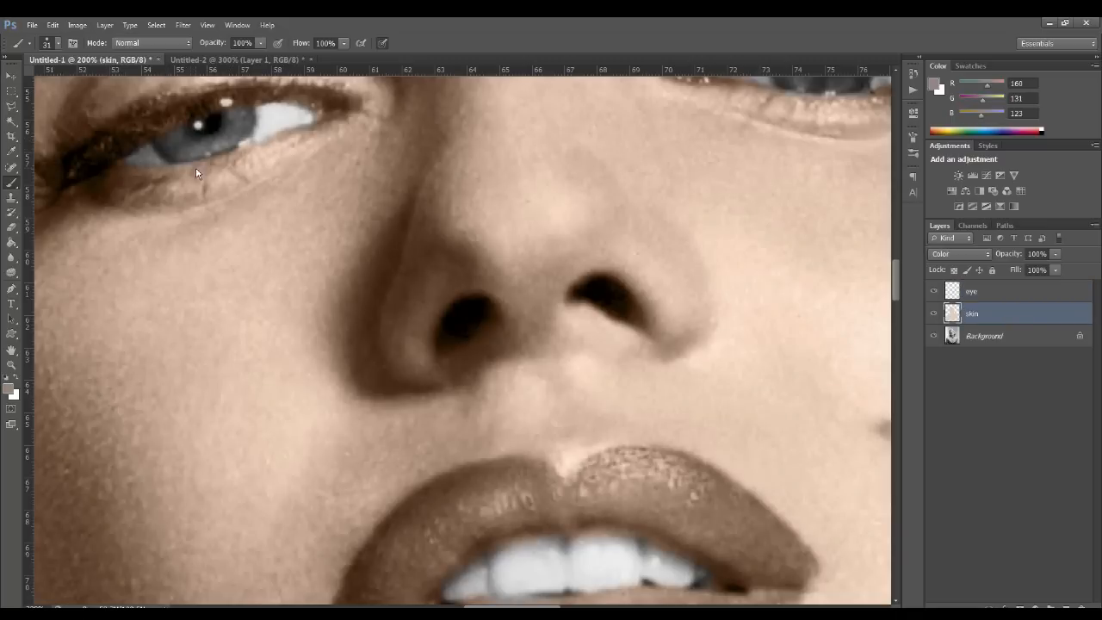
pyautogui.click(998, 291)
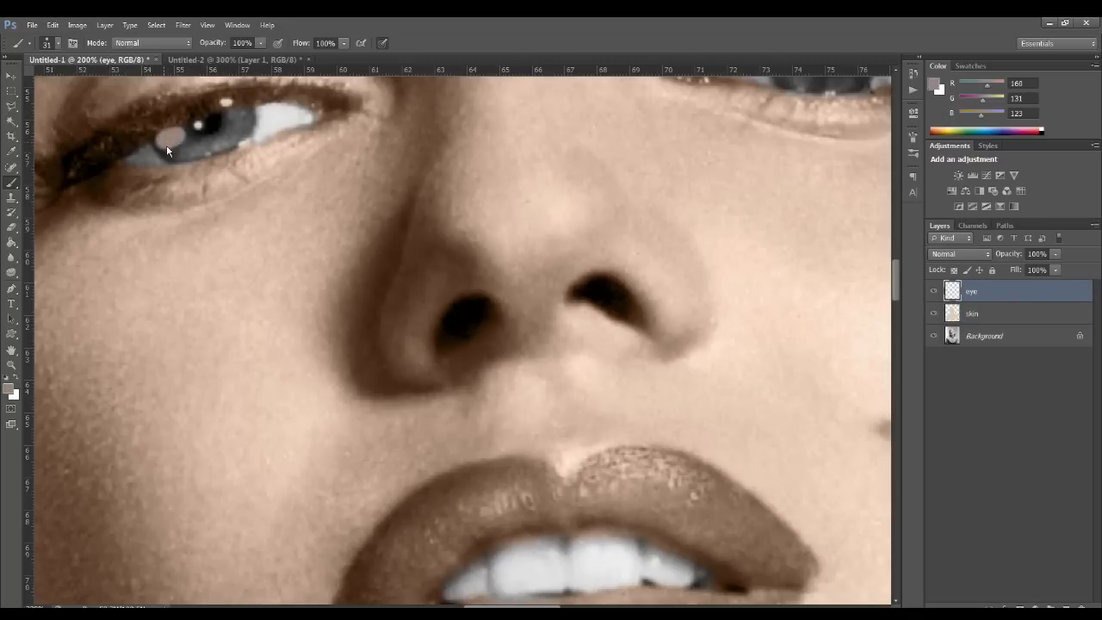
pyautogui.moveTo(192, 149); pyautogui.dragTo(228, 140)
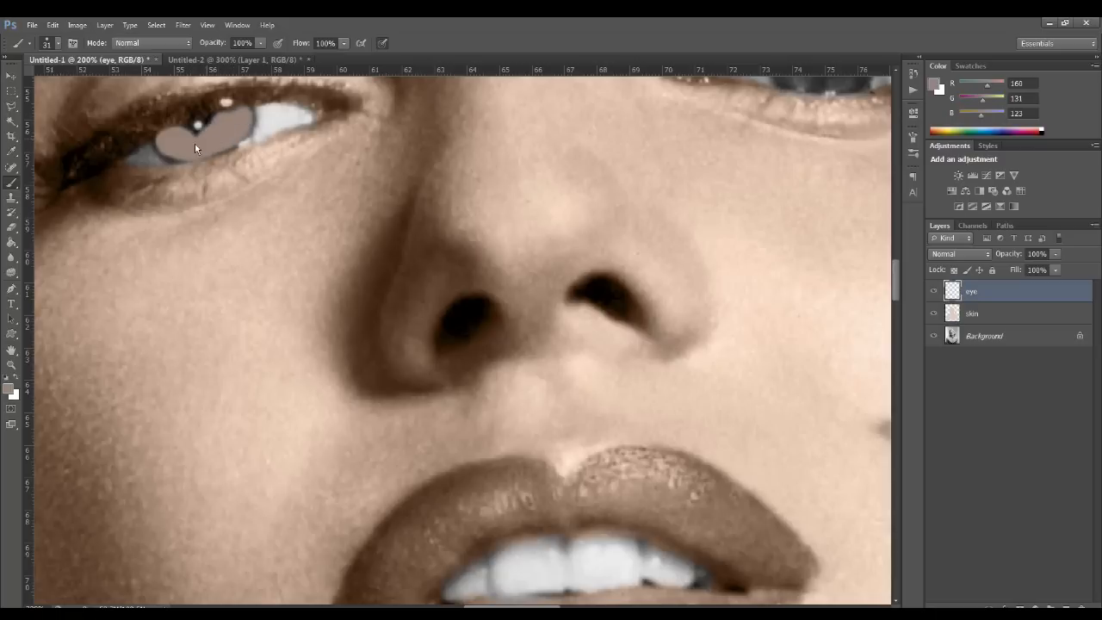
# Paint the iris of the eye on the image's right side with the same colour, keeping around the pupil.
pyautogui.hscroll(3, 701, 467)
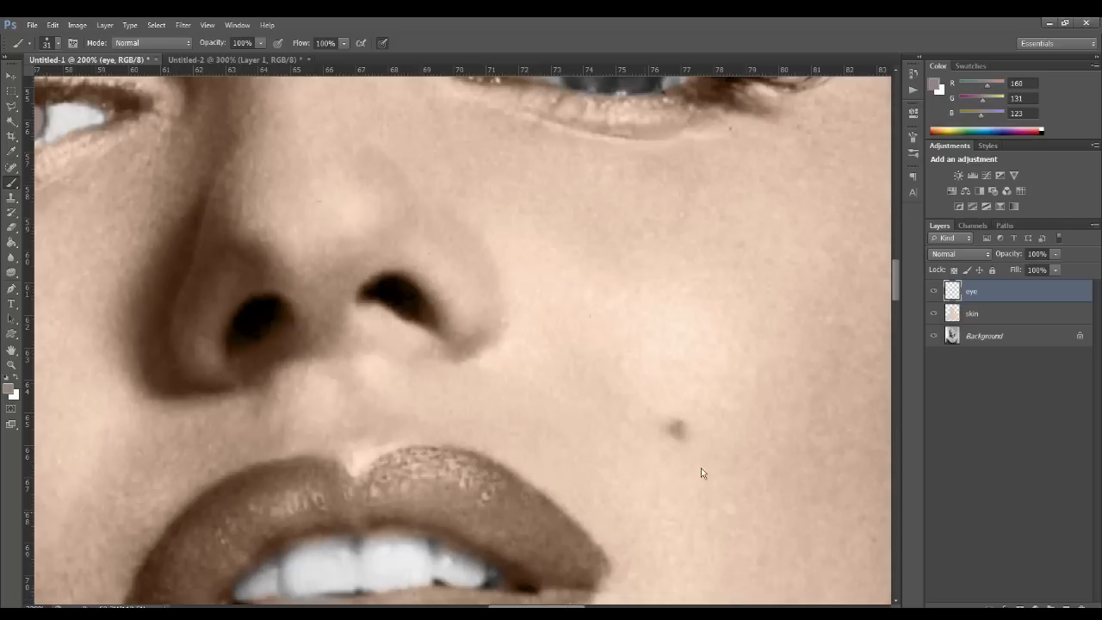
pyautogui.moveTo(894, 299); pyautogui.dragTo(894, 266)
pyautogui.moveTo(590, 297); pyautogui.dragTo(683, 318)
# Set the eye layer's blend mode to Color and check both irises.
pyautogui.click(952, 260)
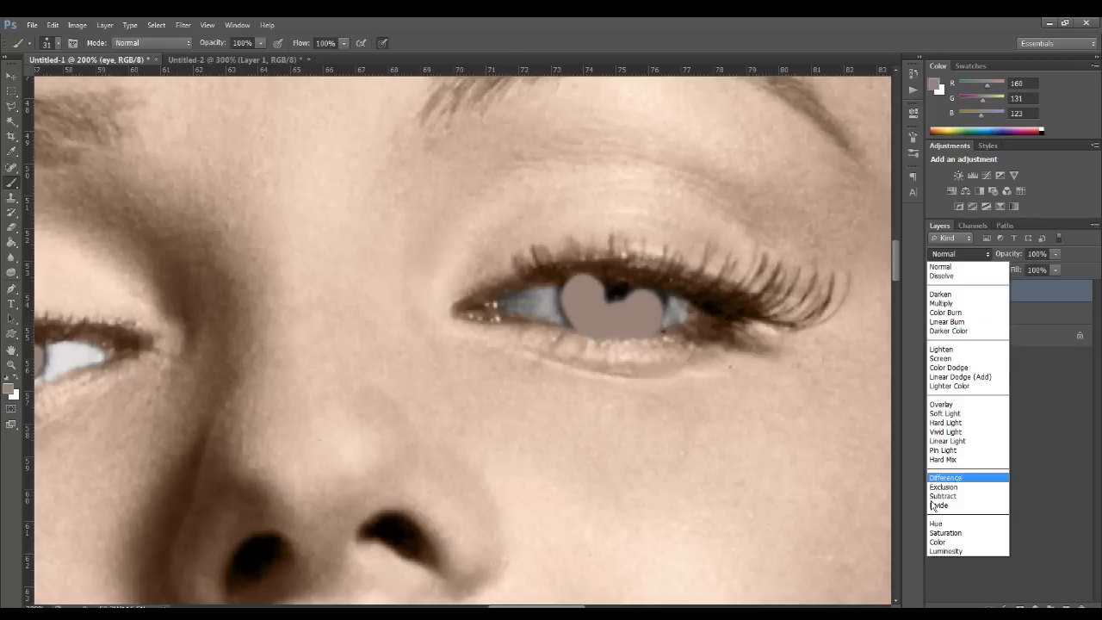
pyautogui.click(951, 540)
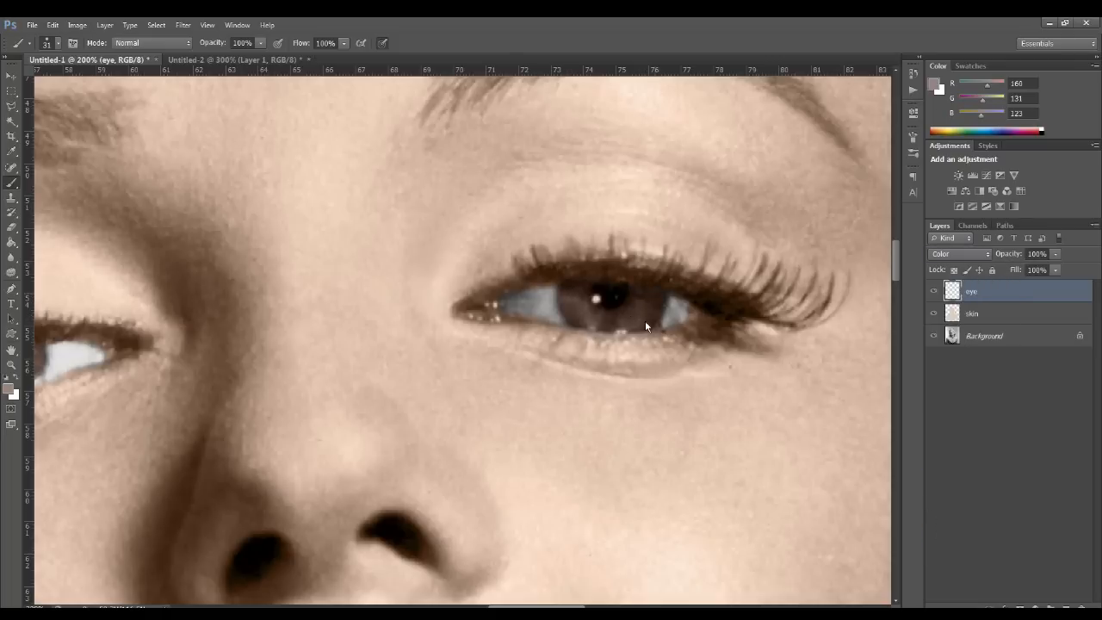
pyautogui.hscroll(-5, 628, 420)
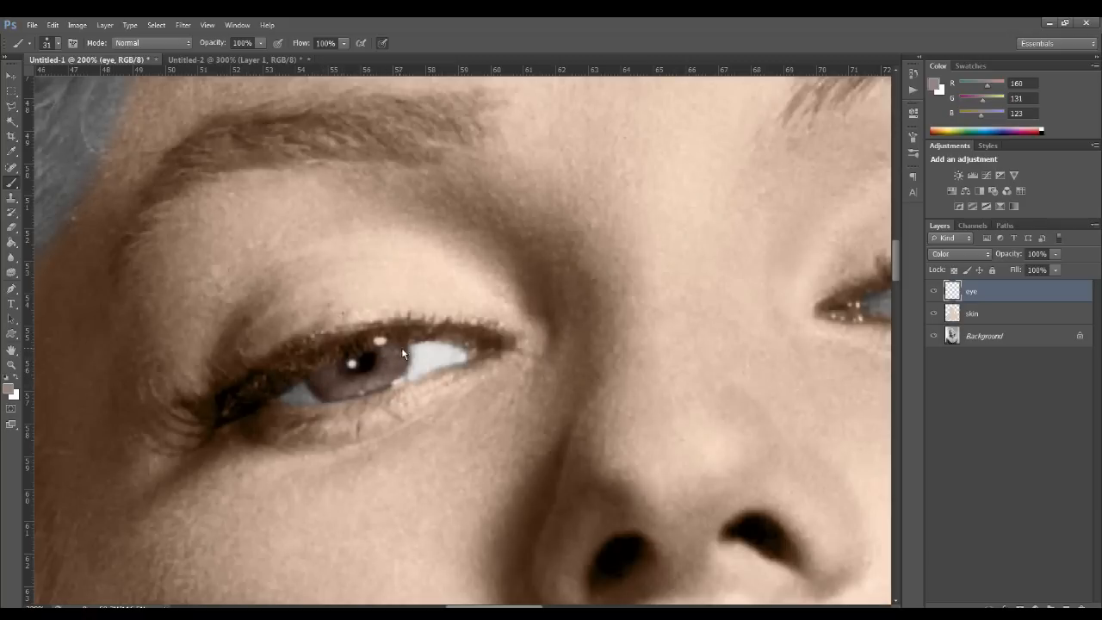
# Sample RGB 197, 148, 131 beside the iris in Untitled-2, and set the Brush opacity to 18% in Untitled-1.
pyautogui.click(233, 60)
pyautogui.click(10, 151)
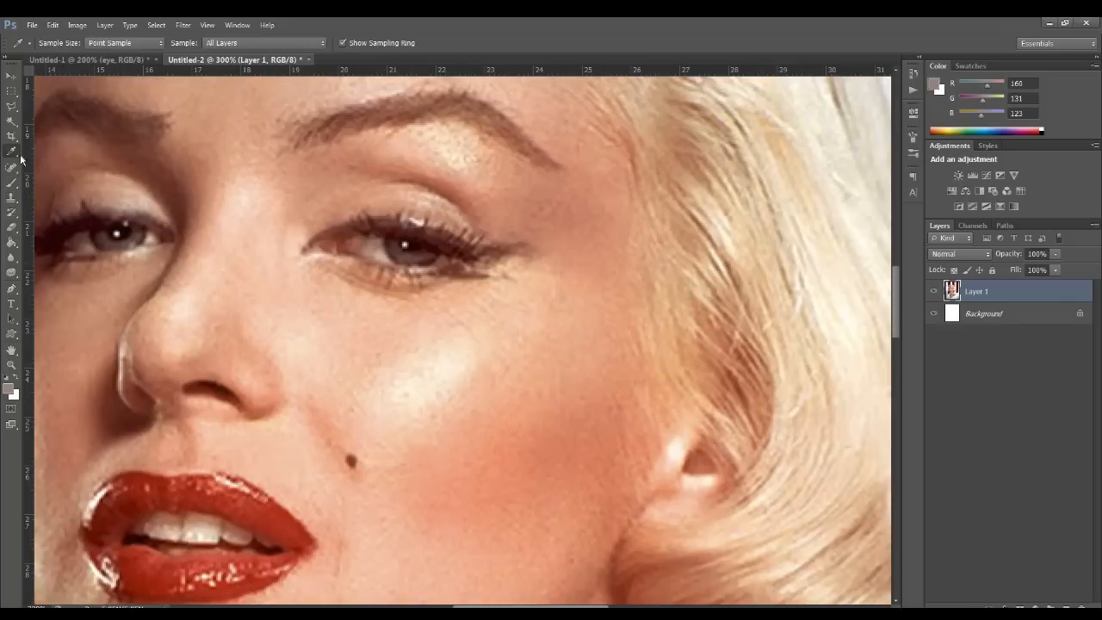
pyautogui.click(381, 247)
pyautogui.click(379, 258)
pyautogui.click(378, 253)
pyautogui.click(78, 60)
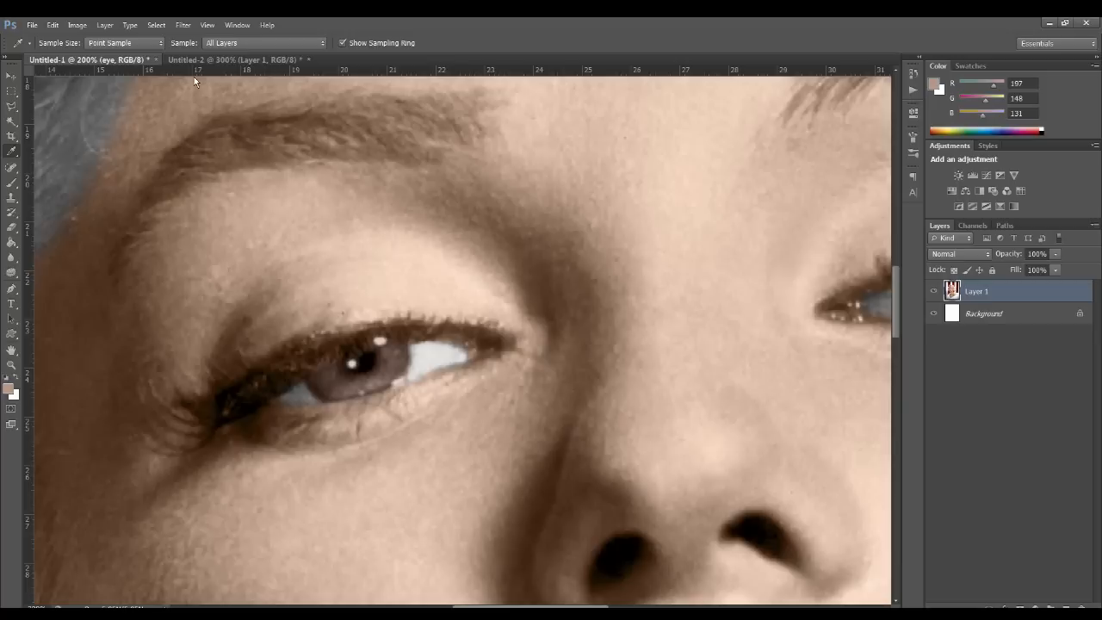
pyautogui.click(12, 183)
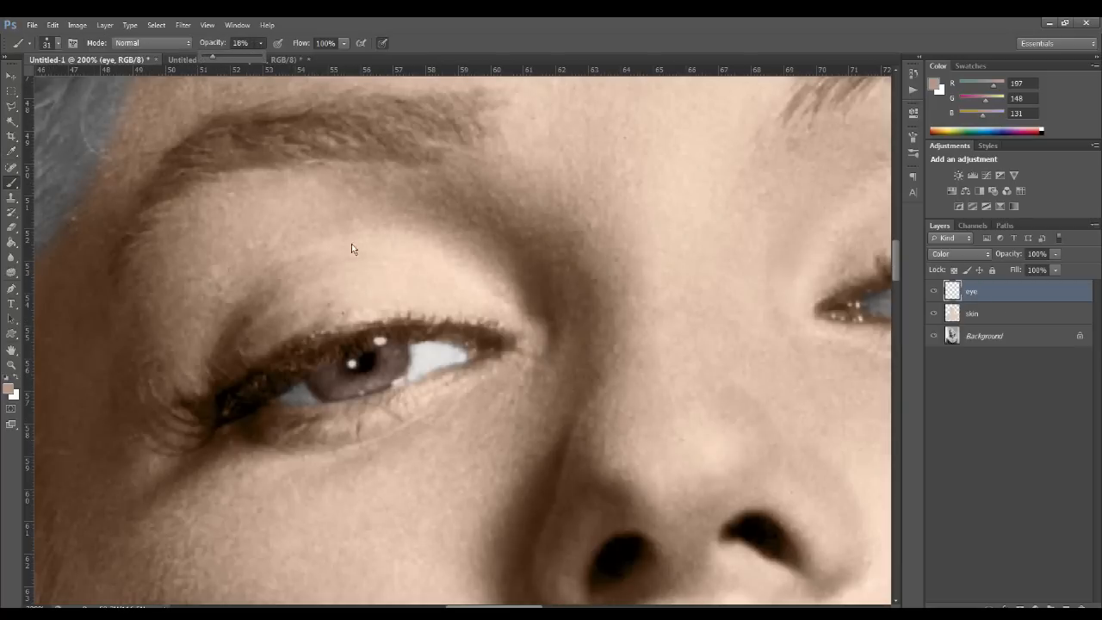
pyautogui.press('1')
pyautogui.press('8')
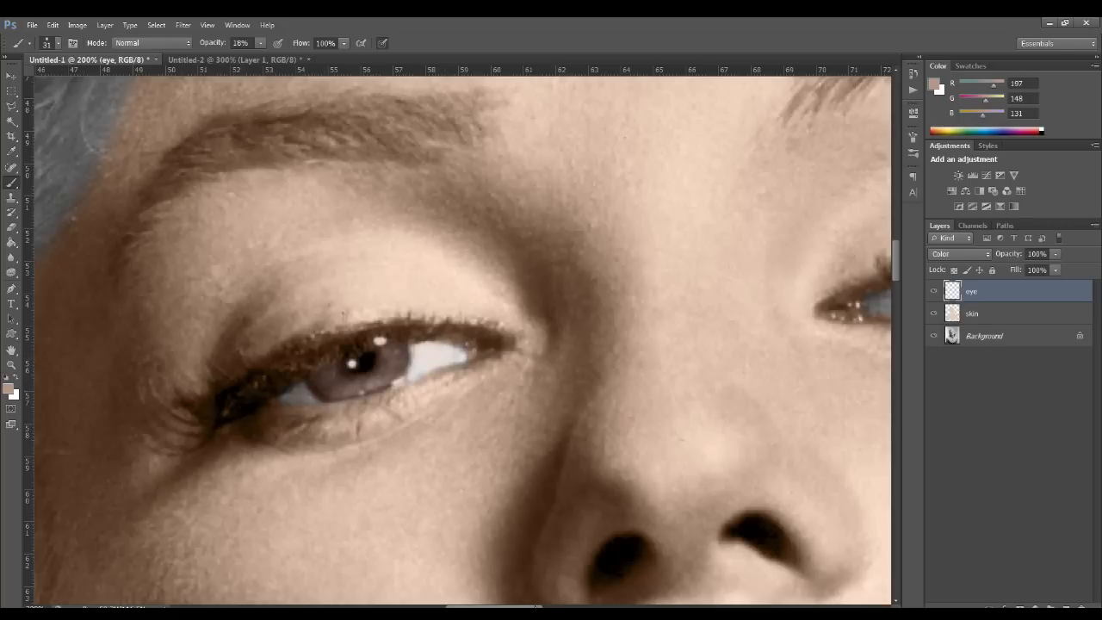
# Burn both irises with a 23 px brush on Shadows at 75% exposure, and tone them with black at 18% Brush opacity.
pyautogui.moveTo(535, 606); pyautogui.dragTo(558, 606)
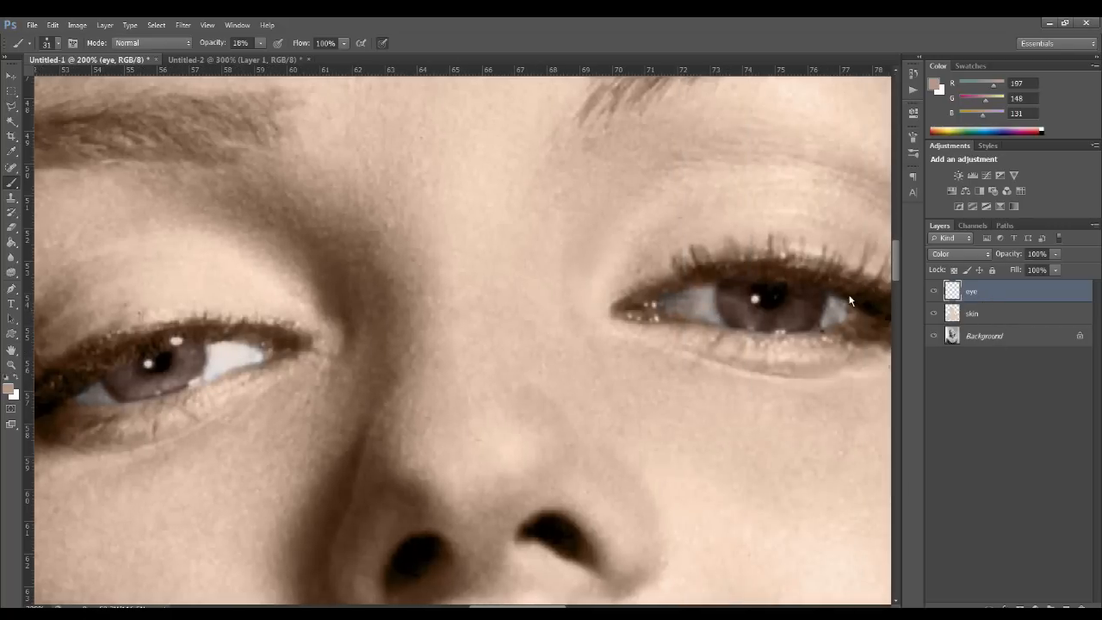
pyautogui.click(11, 273)
pyautogui.moveTo(11, 273); pyautogui.dragTo(38, 270)
pyautogui.click(58, 43)
pyautogui.moveTo(42, 83); pyautogui.dragTo(38, 86)
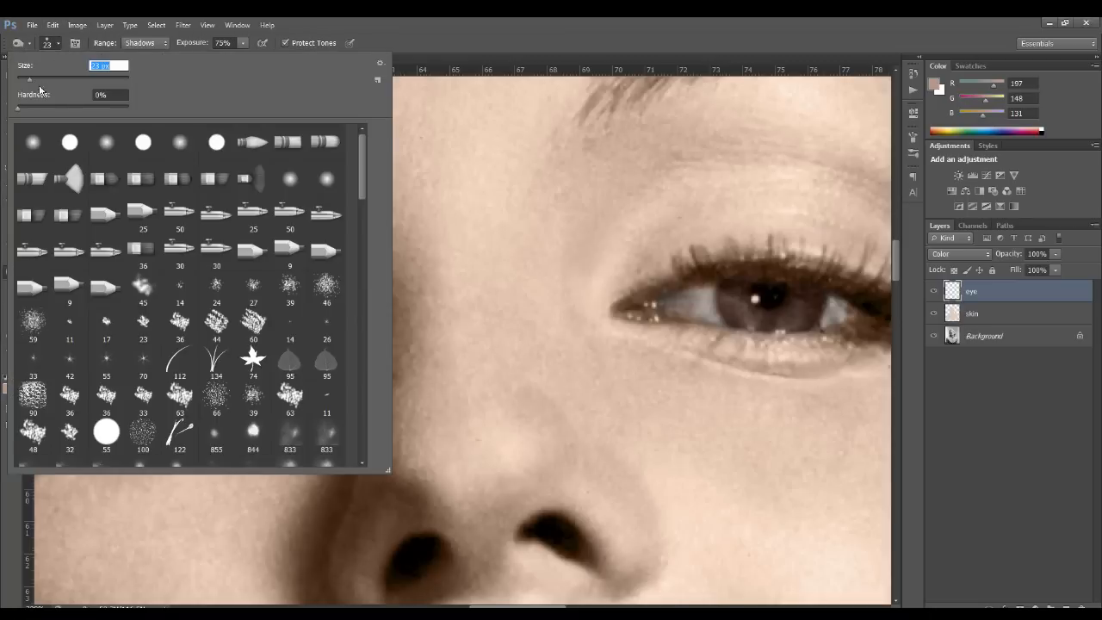
pyautogui.click(734, 319)
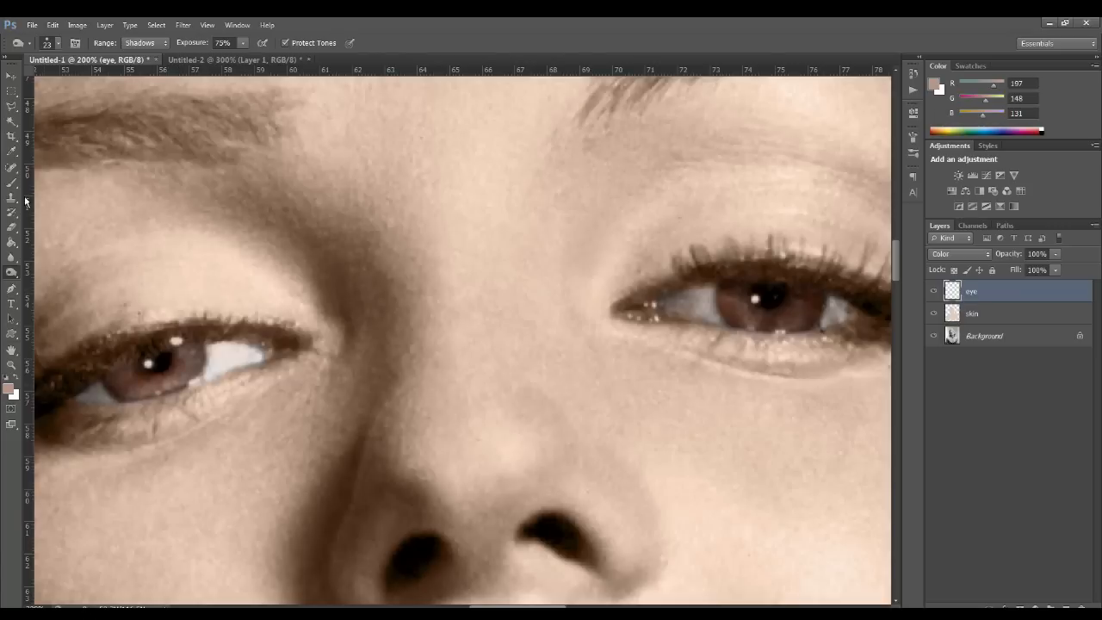
pyautogui.press('b')
pyautogui.click(6, 382)
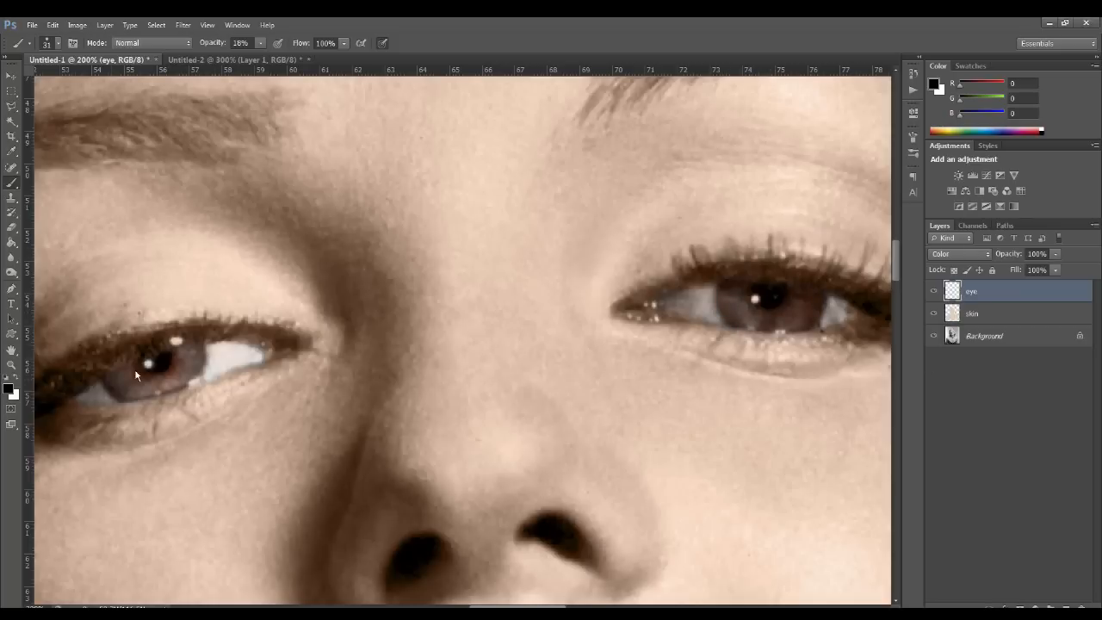
# Examine the coloured eyes against the whole face at several magnifications.
pyautogui.hotkey('ctrl', '-')
pyautogui.hotkey('ctrl', '-')
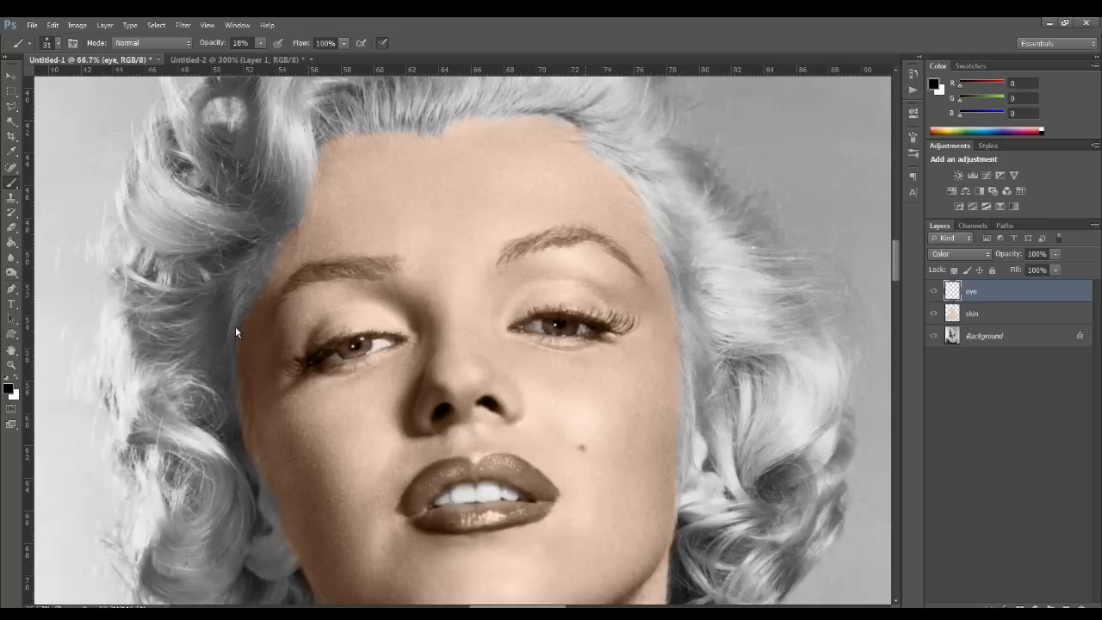
pyautogui.hotkey('ctrl', '-')
pyautogui.hotkey('ctrl', '-')
pyautogui.hotkey('ctrl', '+')
pyautogui.hotkey('ctrl', '+')
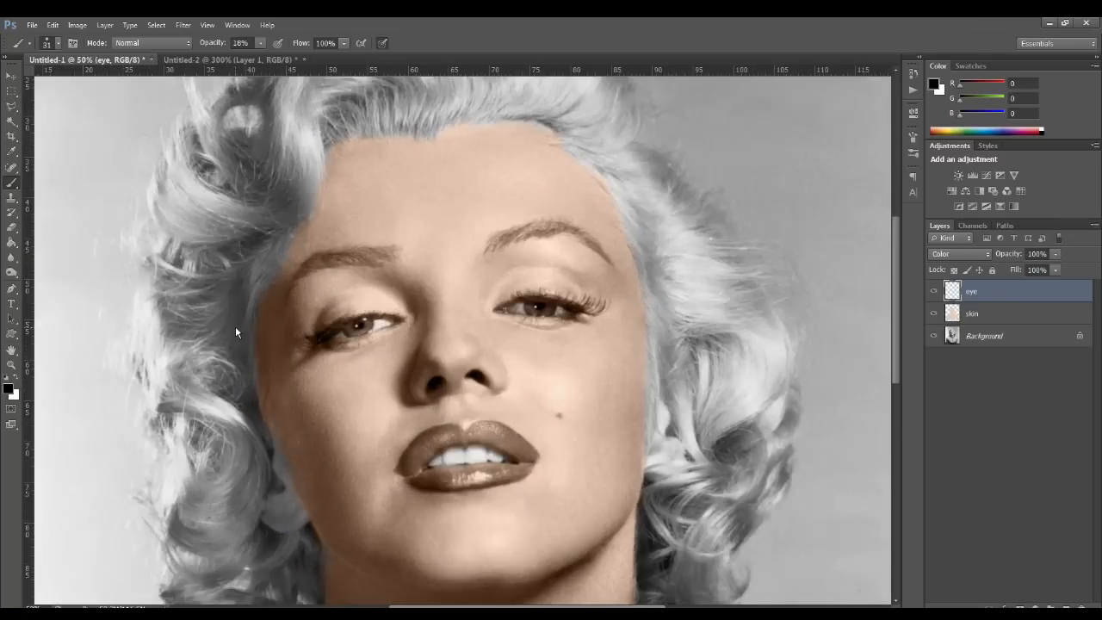
pyautogui.hotkey('ctrl', '+')
pyautogui.hotkey('ctrl', '+')
pyautogui.hotkey('ctrl', '-')
pyautogui.hotkey('ctrl', '+')
pyautogui.hotkey('ctrl', '-')
pyautogui.hotkey('ctrl', '+')
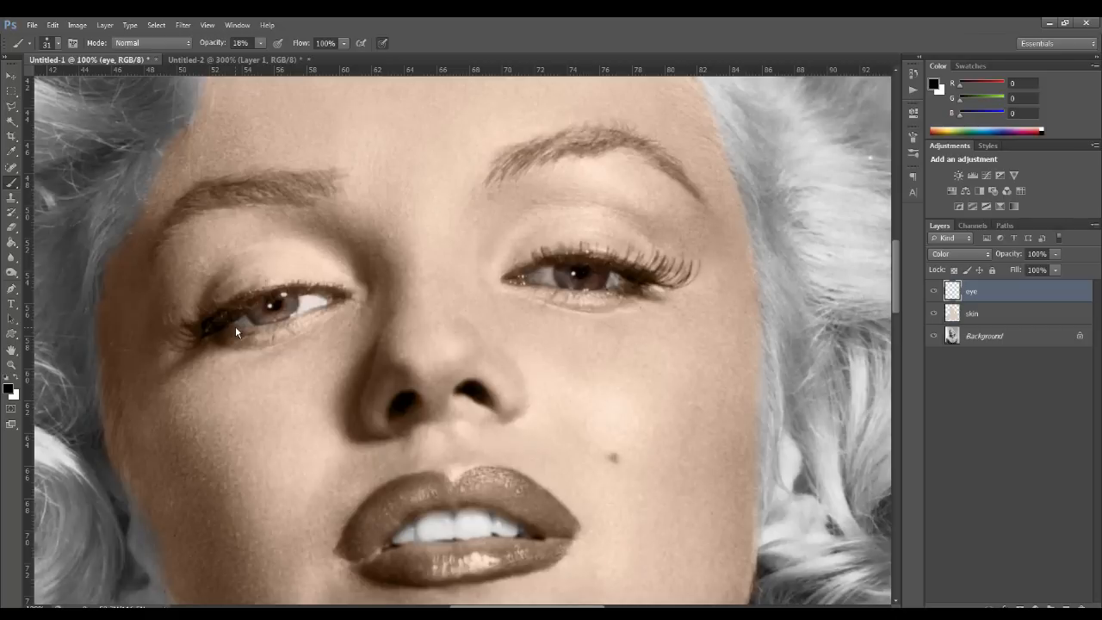
# Sample a reddish brown of RGB 152, 80, 66 from the eyebrow in Untitled-2 for the Brush and return to Untitled-1.
pyautogui.click(259, 62)
pyautogui.click(12, 153)
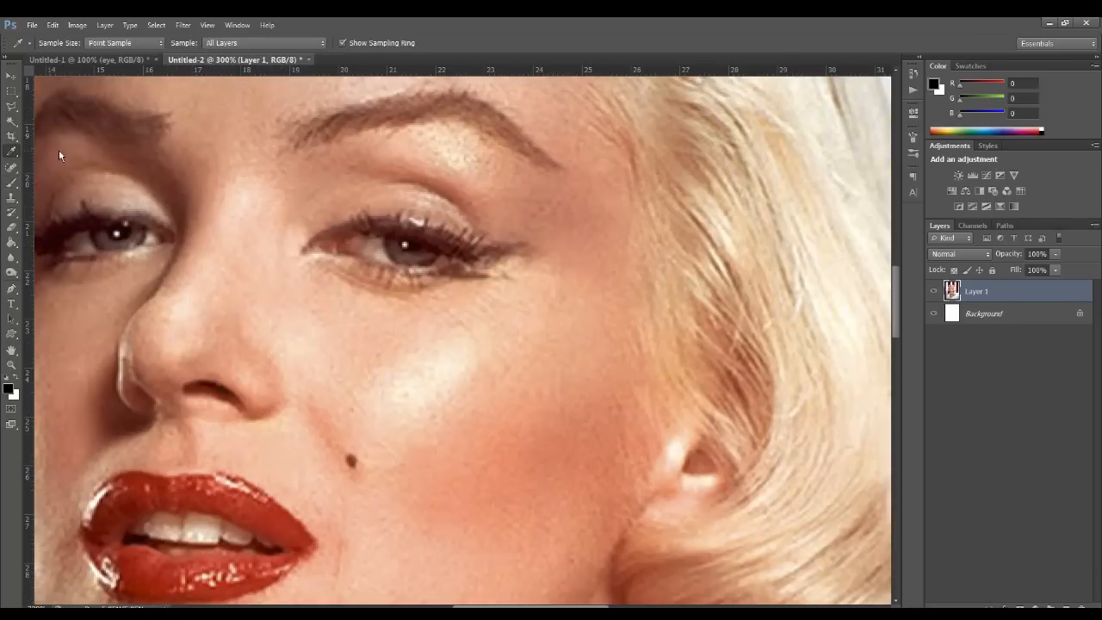
pyautogui.click(370, 118)
pyautogui.press('b')
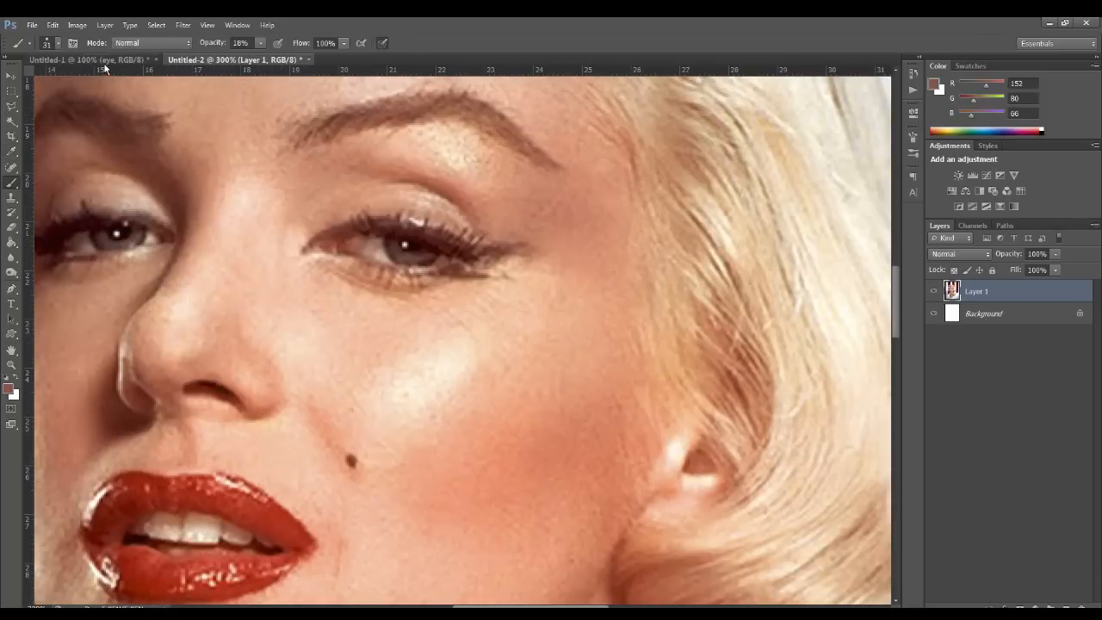
pyautogui.hotkey('ctrl', 'Tab')
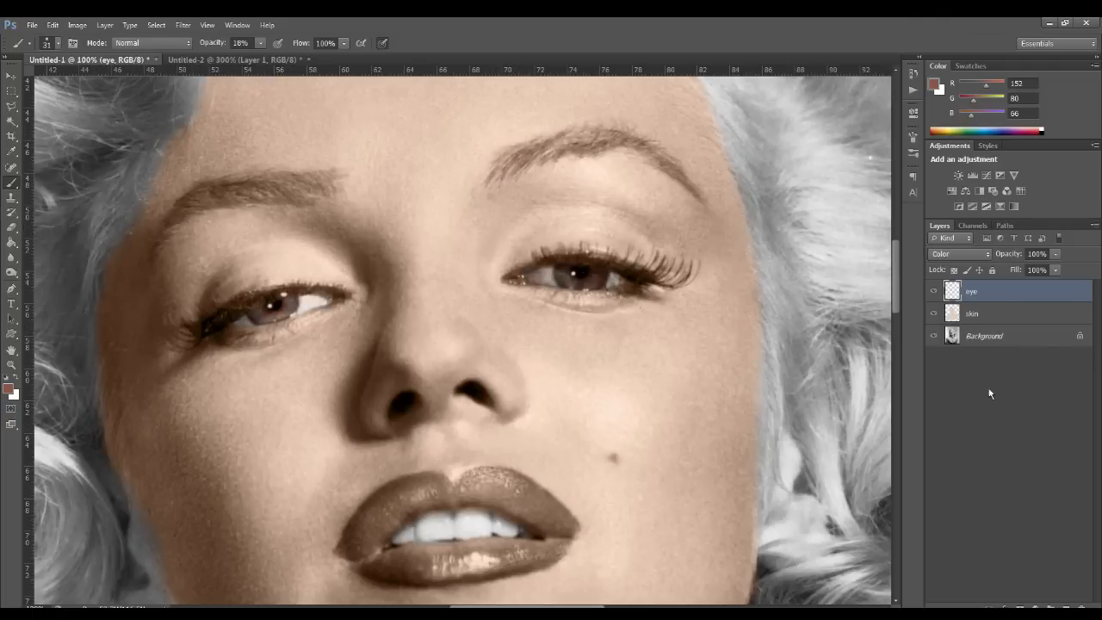
# Add a new layer and paint over both eyebrows with the sampled reddish brown at 94% Brush opacity.
pyautogui.click(1069, 607)
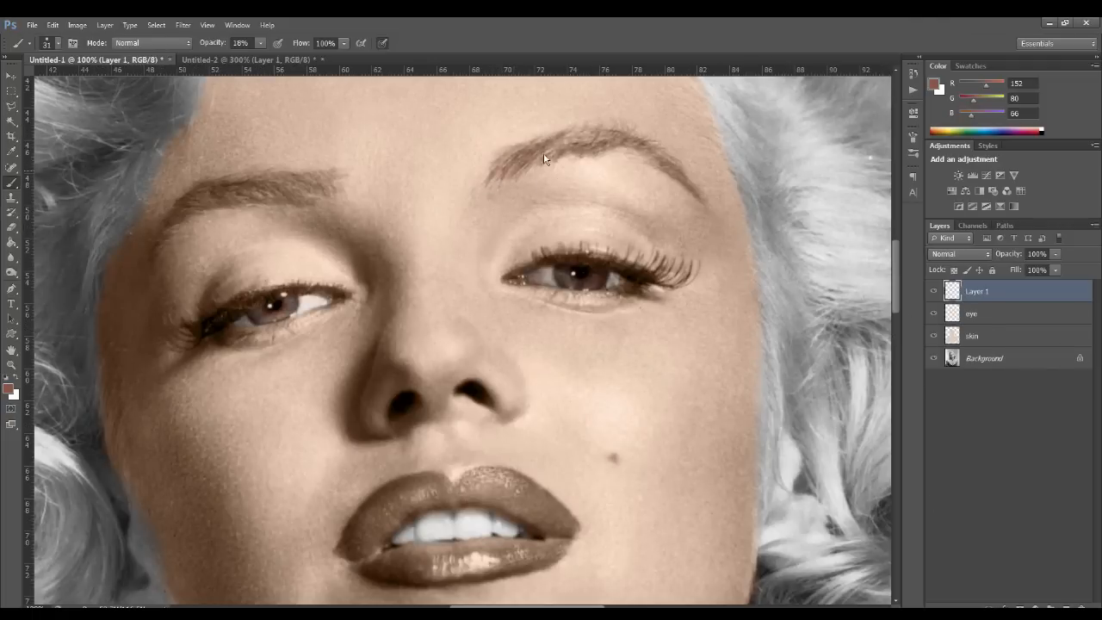
pyautogui.moveTo(260, 44); pyautogui.dragTo(307, 58)
pyautogui.click(507, 172)
pyautogui.moveTo(566, 147)
pyautogui.mouseDown()
pyautogui.moveTo(542, 159)
pyautogui.moveTo(630, 141)
pyautogui.moveTo(585, 149)
pyautogui.moveTo(625, 150)
pyautogui.moveTo(681, 179)
pyautogui.mouseUp()
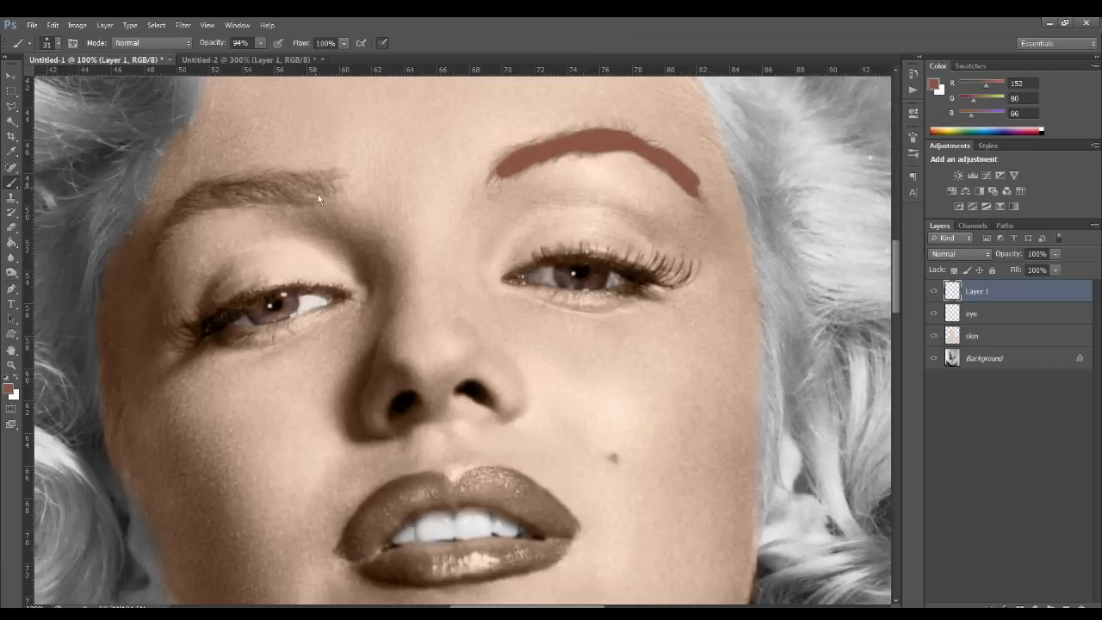
pyautogui.moveTo(325, 186)
pyautogui.mouseDown()
pyautogui.moveTo(258, 197)
pyautogui.moveTo(250, 183)
pyautogui.moveTo(221, 196)
pyautogui.mouseUp()
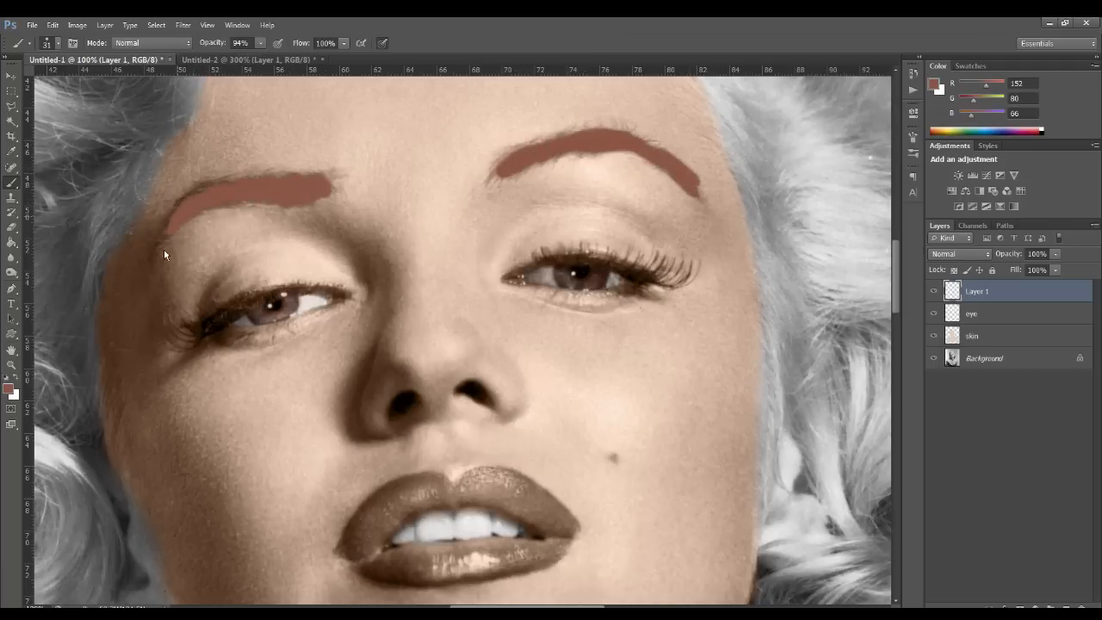
# Try the Color and Overlay blend modes on the reddish eyebrow layer, and delete that layer.
pyautogui.click(960, 253)
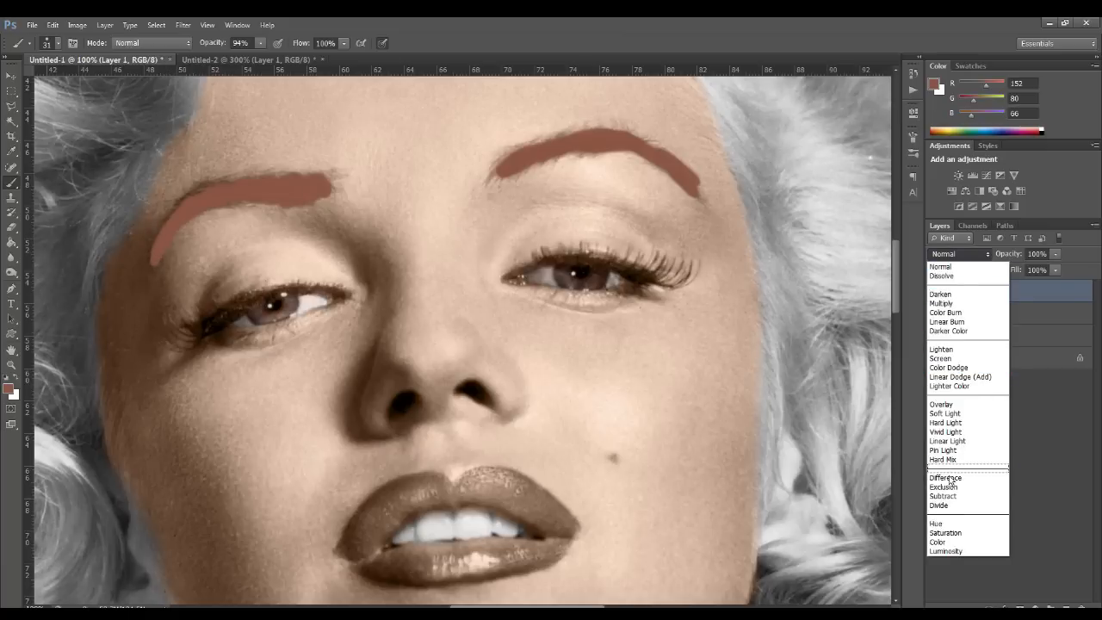
pyautogui.click(942, 542)
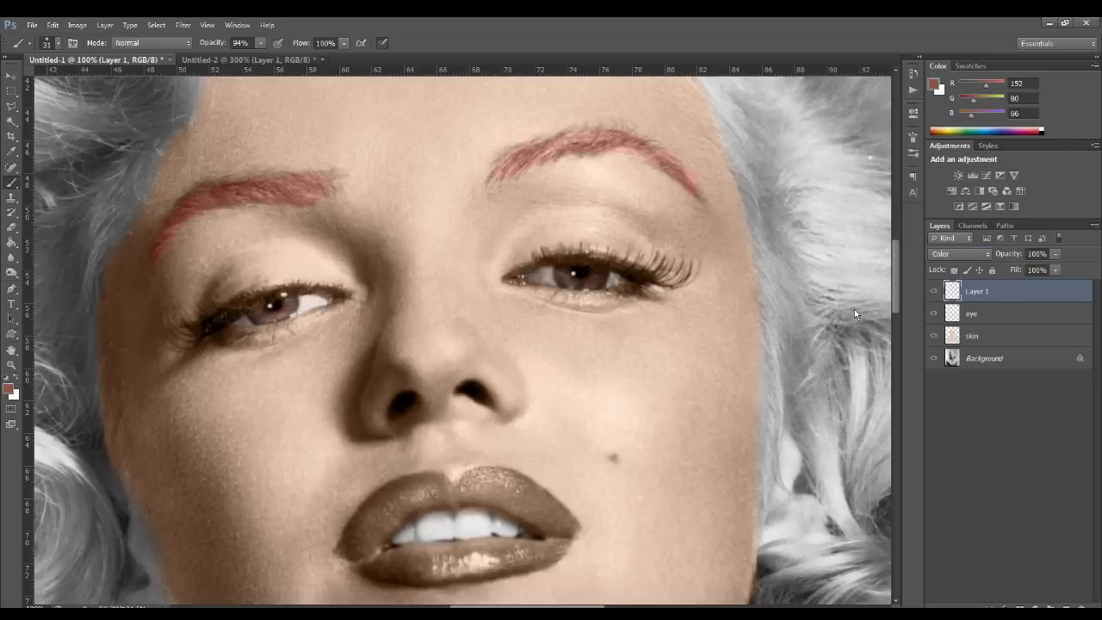
pyautogui.hotkey('ctrl', 'z')
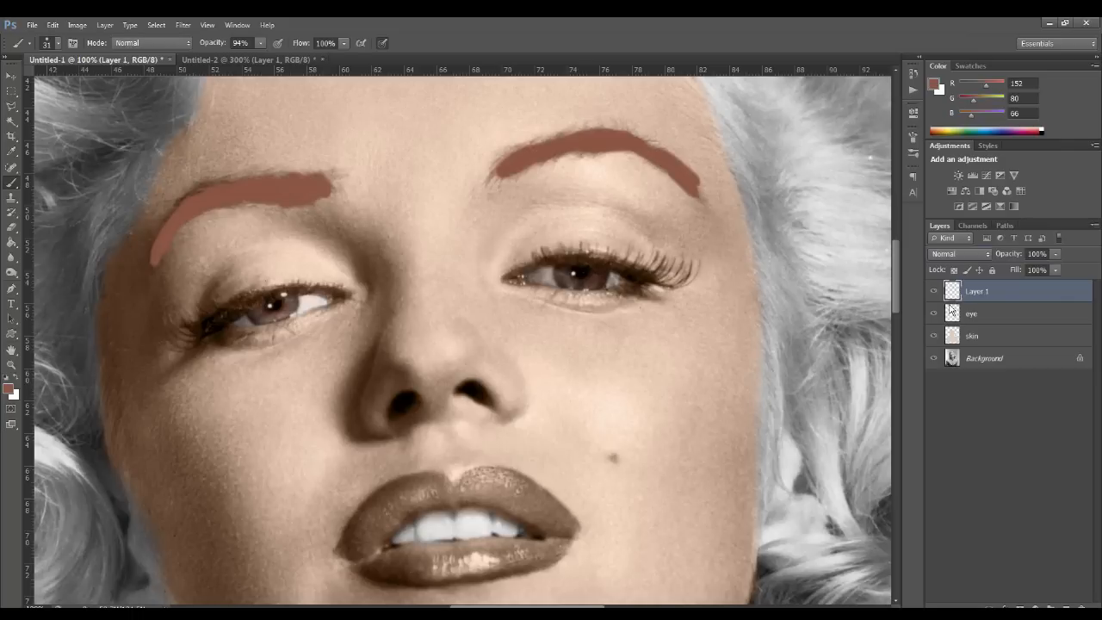
pyautogui.click(956, 255)
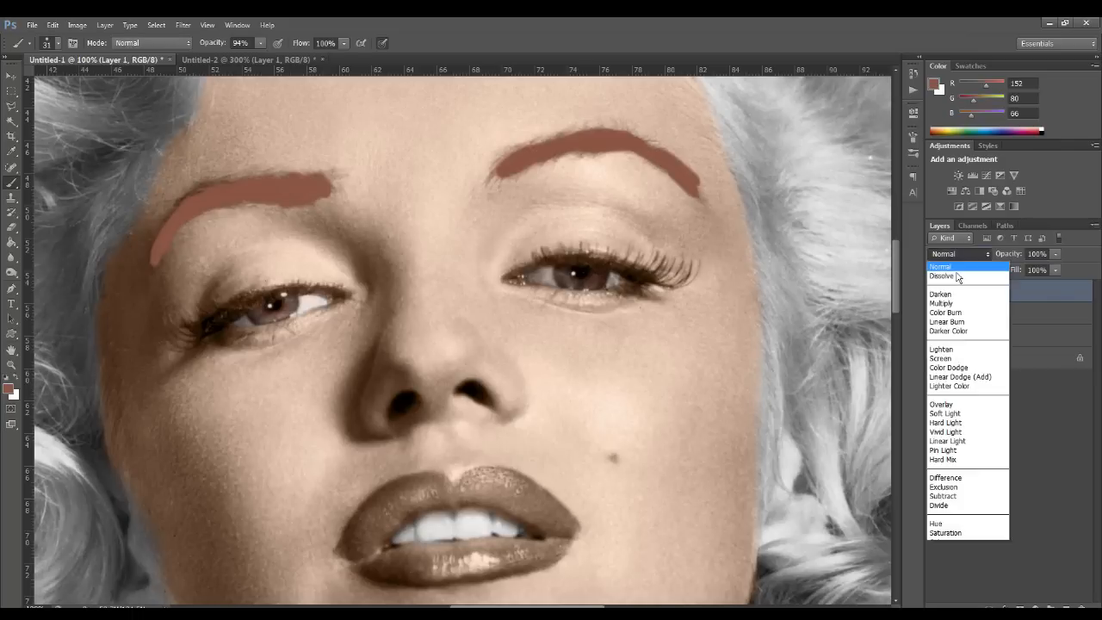
pyautogui.click(947, 404)
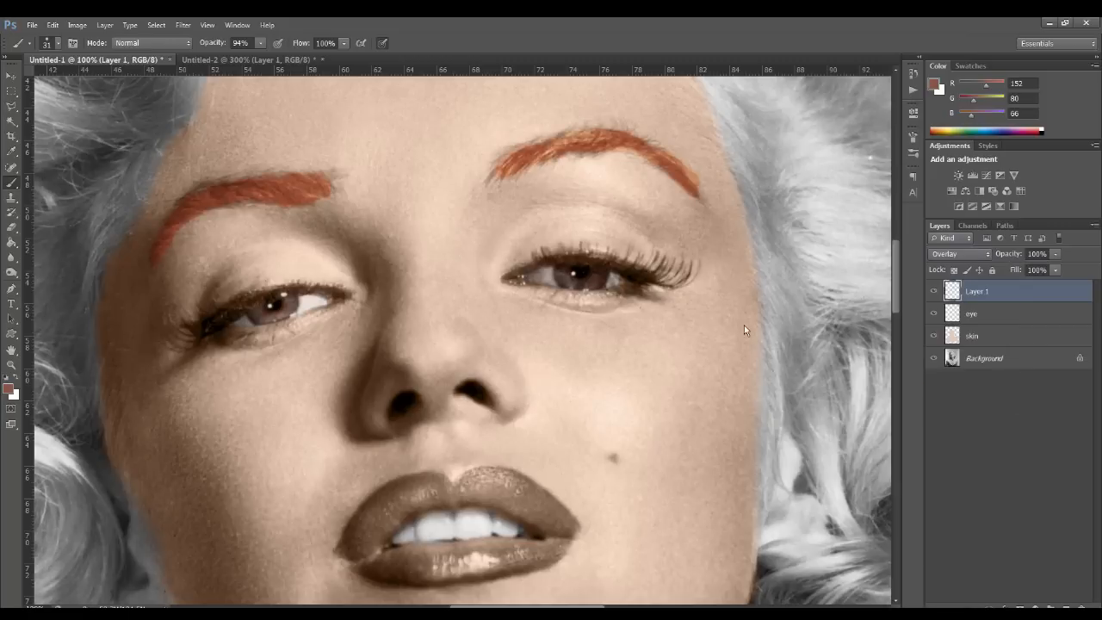
pyautogui.moveTo(972, 293); pyautogui.dragTo(1068, 604)
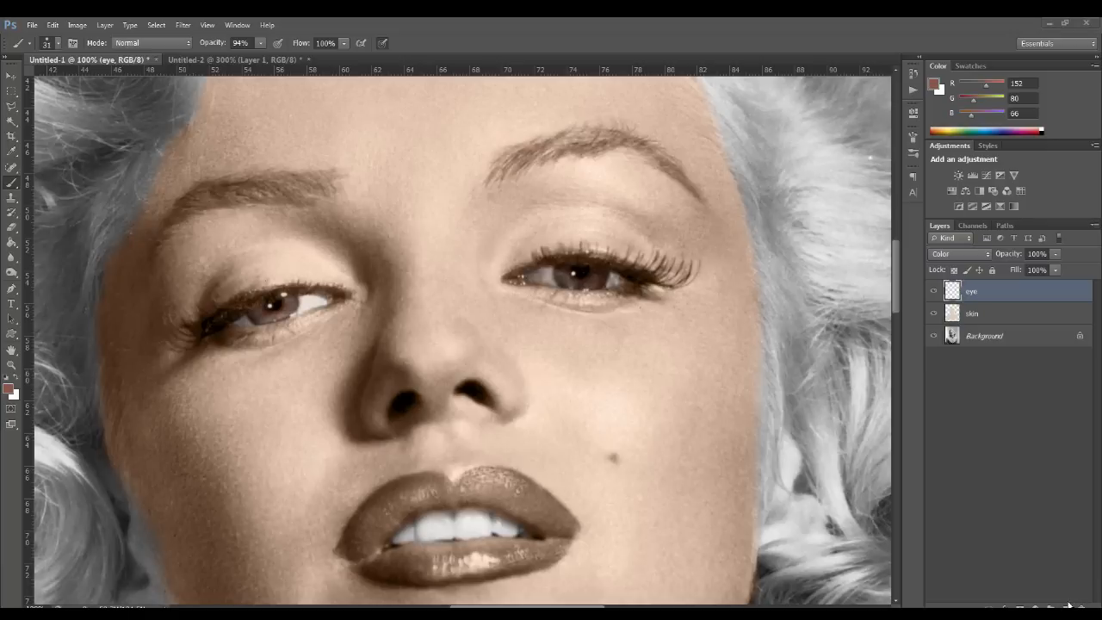
# Resample the eyebrow in Untitled-2, adjust the foreground colour to a dark brown of RGB 83, 54, 50, and return to Untitled-1.
pyautogui.click(284, 60)
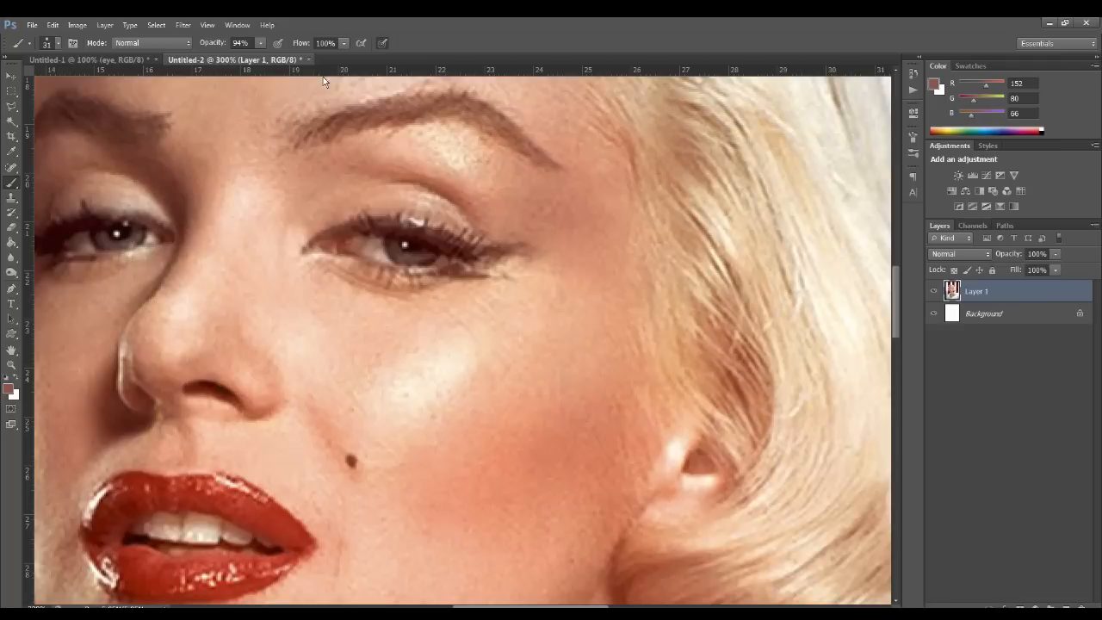
pyautogui.click(11, 151)
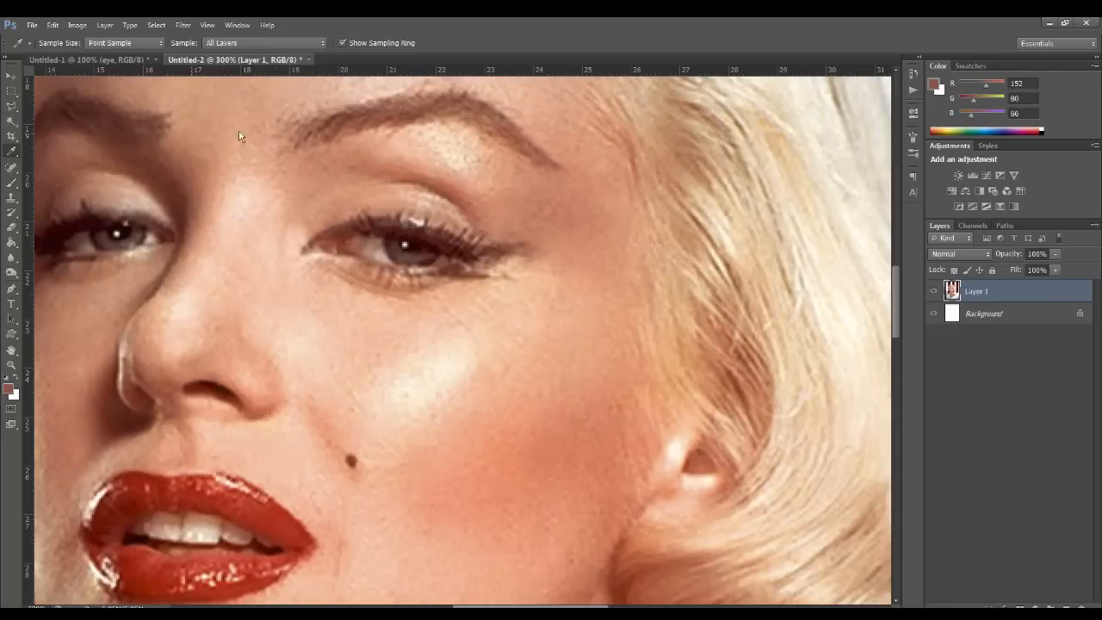
pyautogui.click(346, 120)
pyautogui.click(9, 389)
pyautogui.moveTo(497, 384); pyautogui.dragTo(482, 401)
pyautogui.press('Return')
pyautogui.click(97, 59)
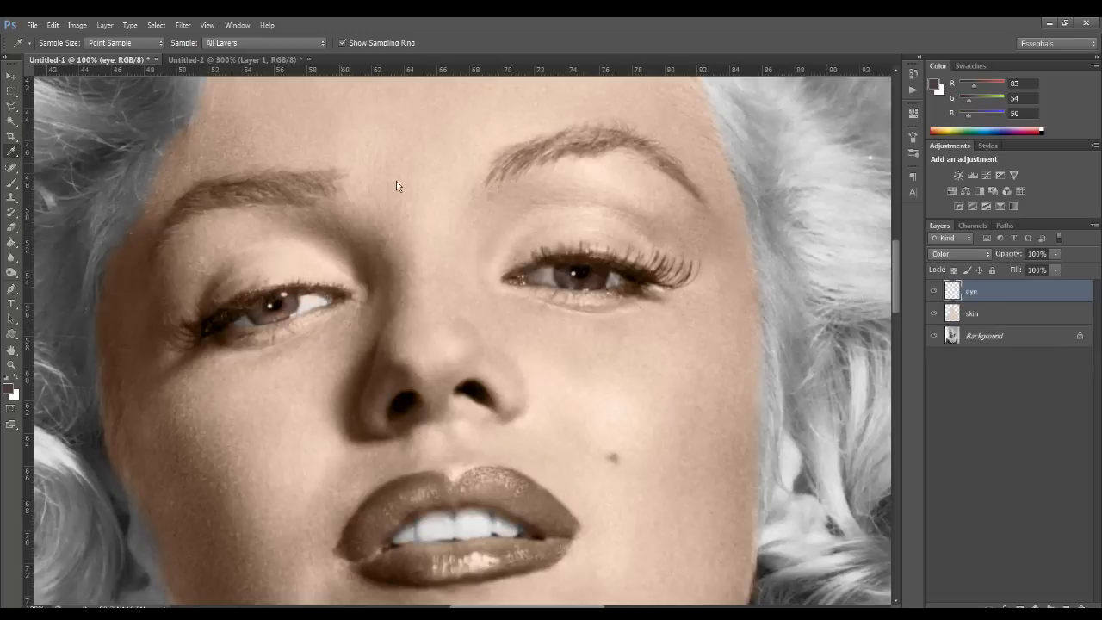
# Add a new layer above the eye layer and paint over both eyebrows with the dark brown.
pyautogui.hotkey('ctrl', 'shift', 'alt', 'n')
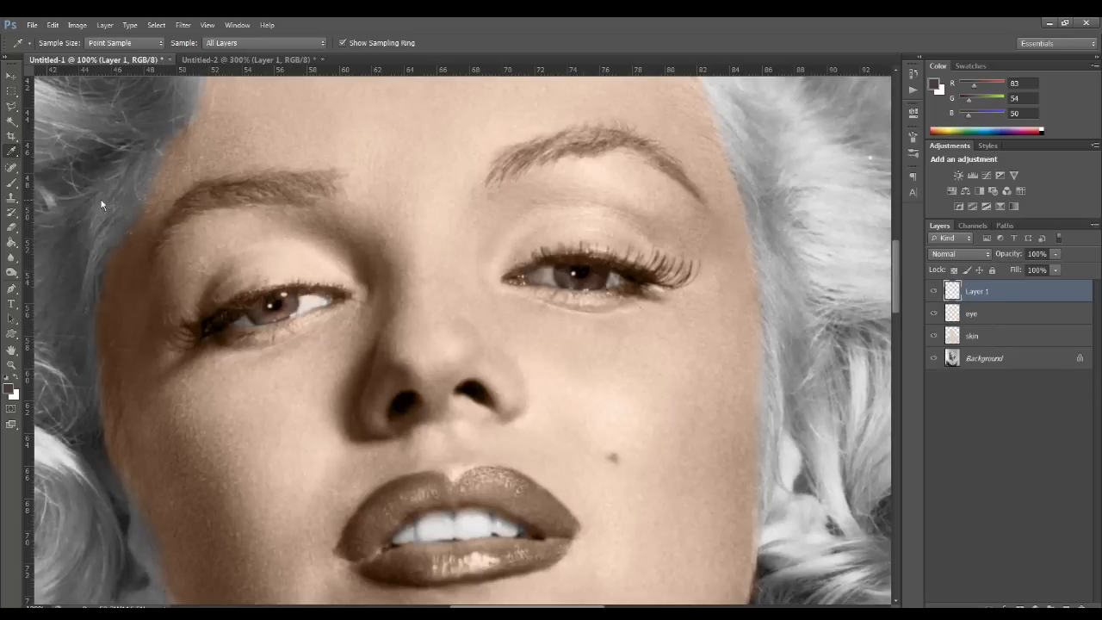
pyautogui.click(13, 184)
pyautogui.moveTo(172, 209)
pyautogui.mouseDown()
pyautogui.moveTo(233, 193)
pyautogui.moveTo(192, 213)
pyautogui.moveTo(293, 194)
pyautogui.moveTo(260, 187)
pyautogui.moveTo(185, 211)
pyautogui.mouseUp()
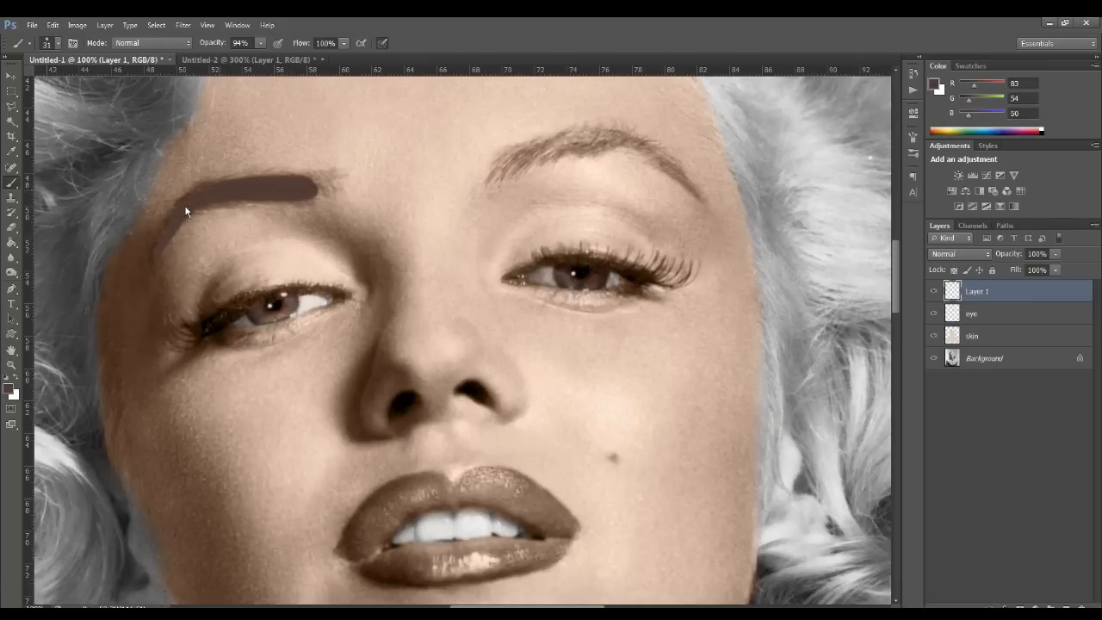
pyautogui.moveTo(507, 169)
pyautogui.mouseDown()
pyautogui.moveTo(591, 139)
pyautogui.moveTo(647, 144)
pyautogui.moveTo(693, 186)
pyautogui.mouseUp()
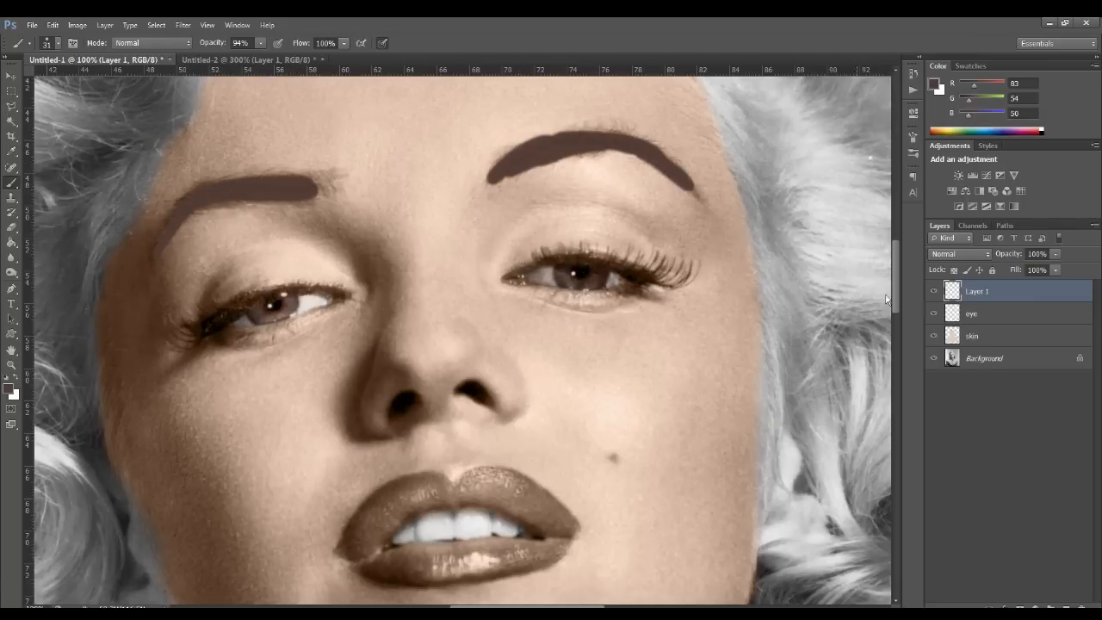
# Try the Color, Overlay, Screen and Hue blend modes on the dark brown eyebrow layer.
pyautogui.click(959, 253)
pyautogui.click(940, 547)
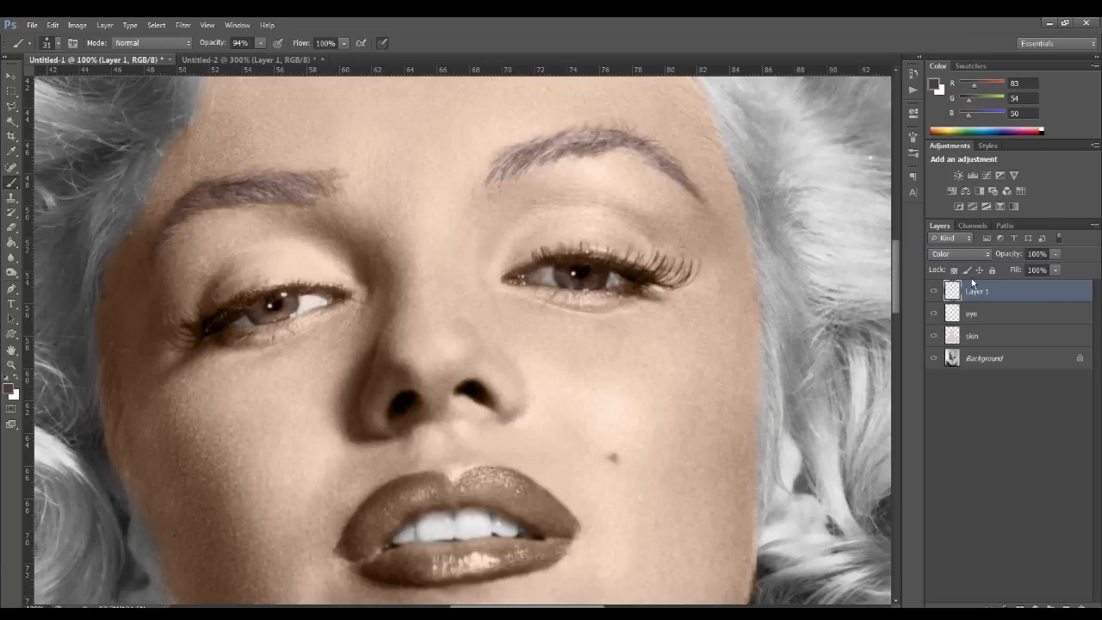
pyautogui.click(982, 253)
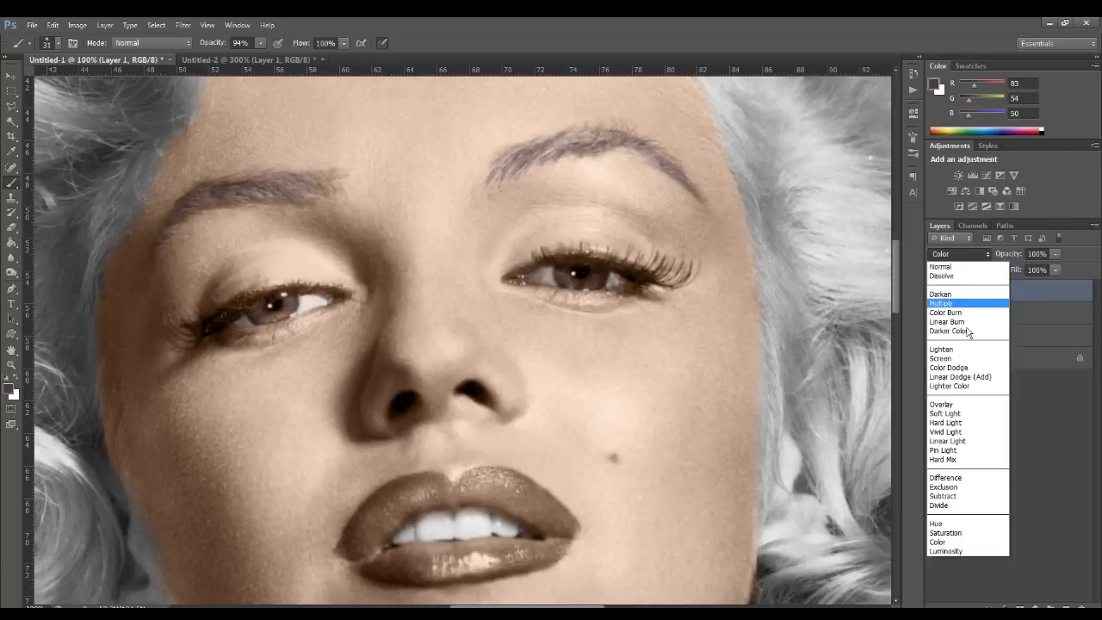
pyautogui.click(947, 403)
pyautogui.press('Up')
pyautogui.press('Up')
pyautogui.press('Up')
pyautogui.press('Up')
pyautogui.press('Up')
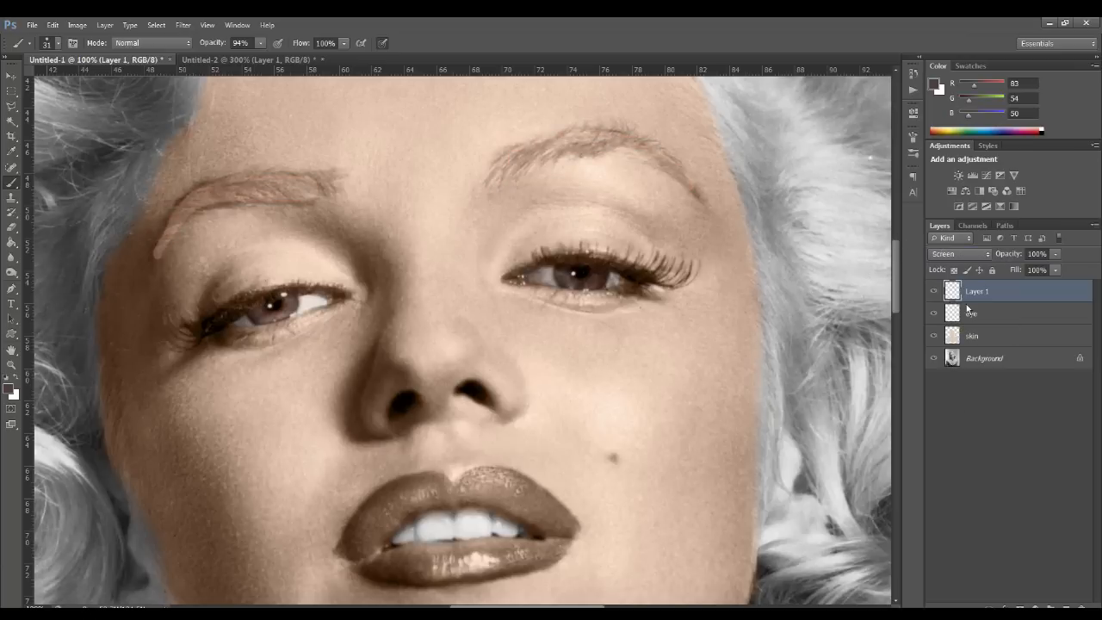
pyautogui.scroll(-13, 962, 262)
pyautogui.scroll(-5, 963, 261)
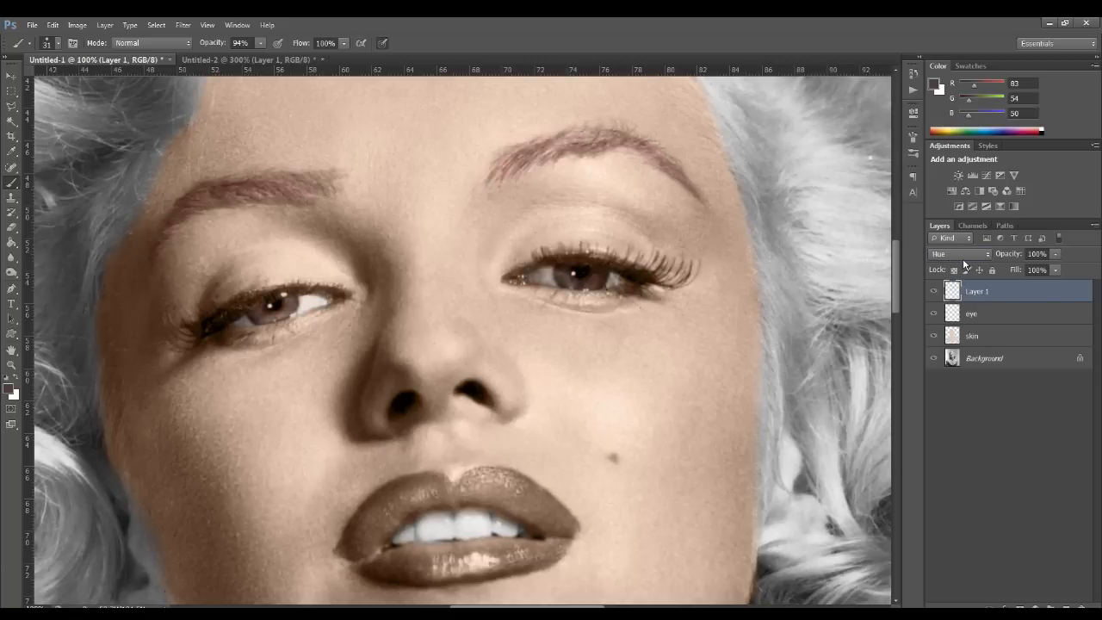
# Set the dark brown eyebrow layer's blend mode to Lighten and check the eyebrows against the whole face.
pyautogui.click(961, 256)
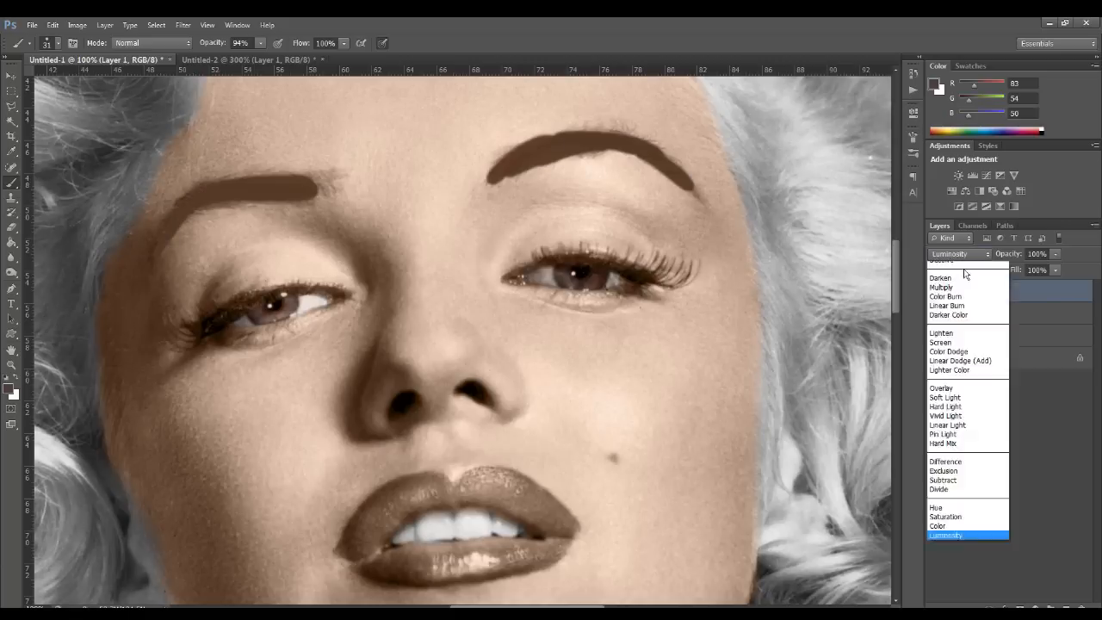
pyautogui.click(957, 295)
pyautogui.press('Down')
pyautogui.press('Down')
pyautogui.press('Down')
pyautogui.press('Down')
pyautogui.press('Down')
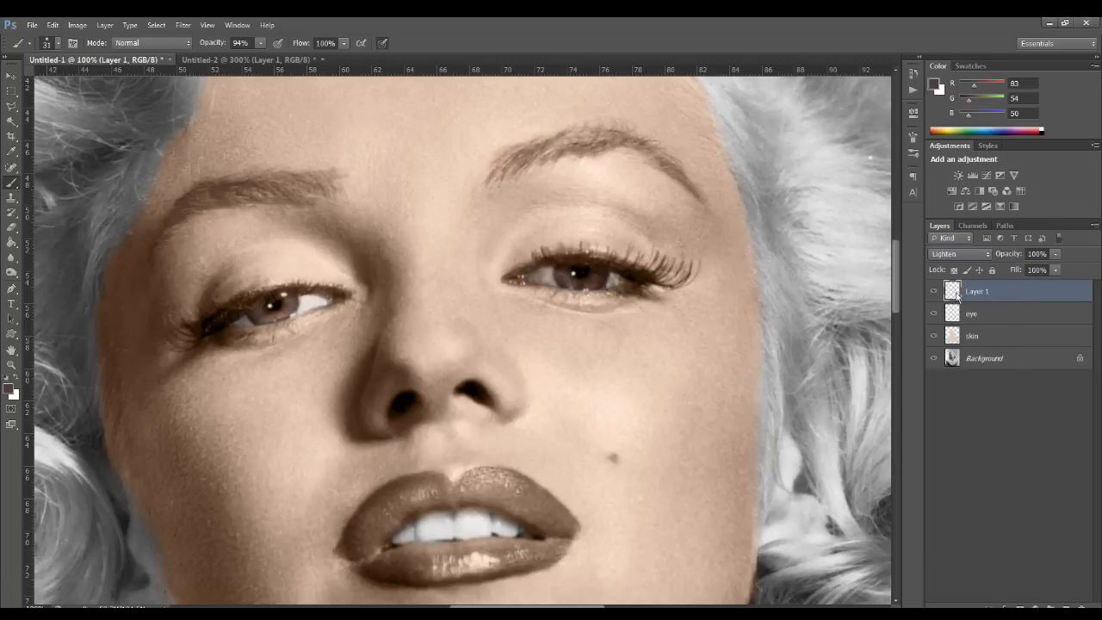
pyautogui.hotkey('ctrl', '-')
pyautogui.hotkey('ctrl', '-')
pyautogui.hotkey('ctrl', '-')
pyautogui.hotkey('ctrl', '-')
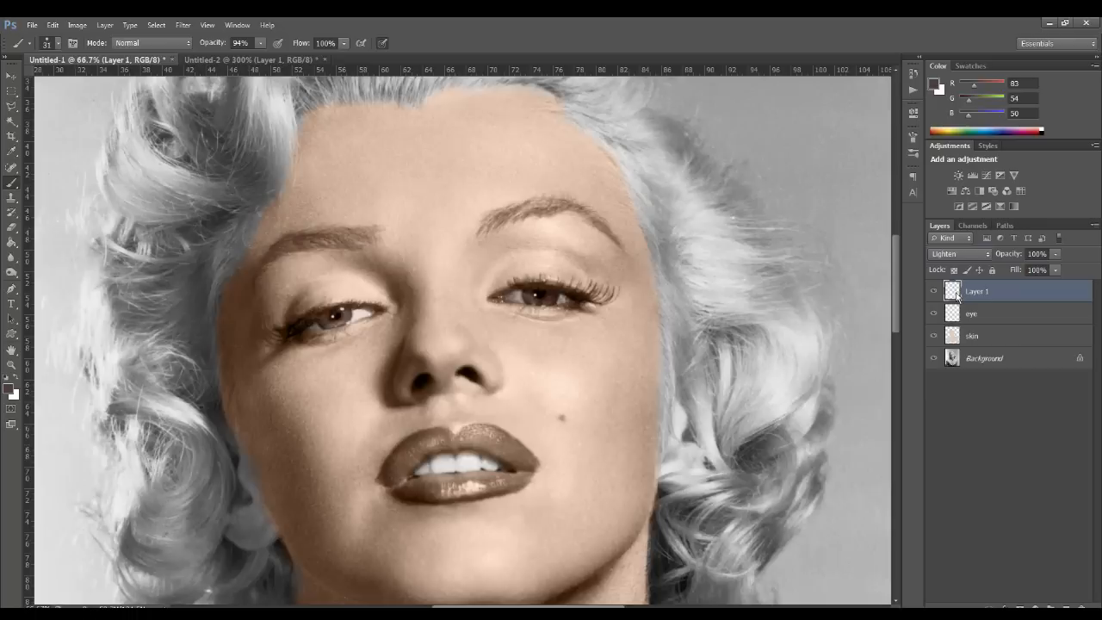
# Darken the eyelashes on Layer 2 with the Burn tool, using the Shadows range at 30% exposure.
pyautogui.hotkey('ctrl', '+')
pyautogui.hotkey('ctrl', '+')
pyautogui.hotkey('ctrl', '+')
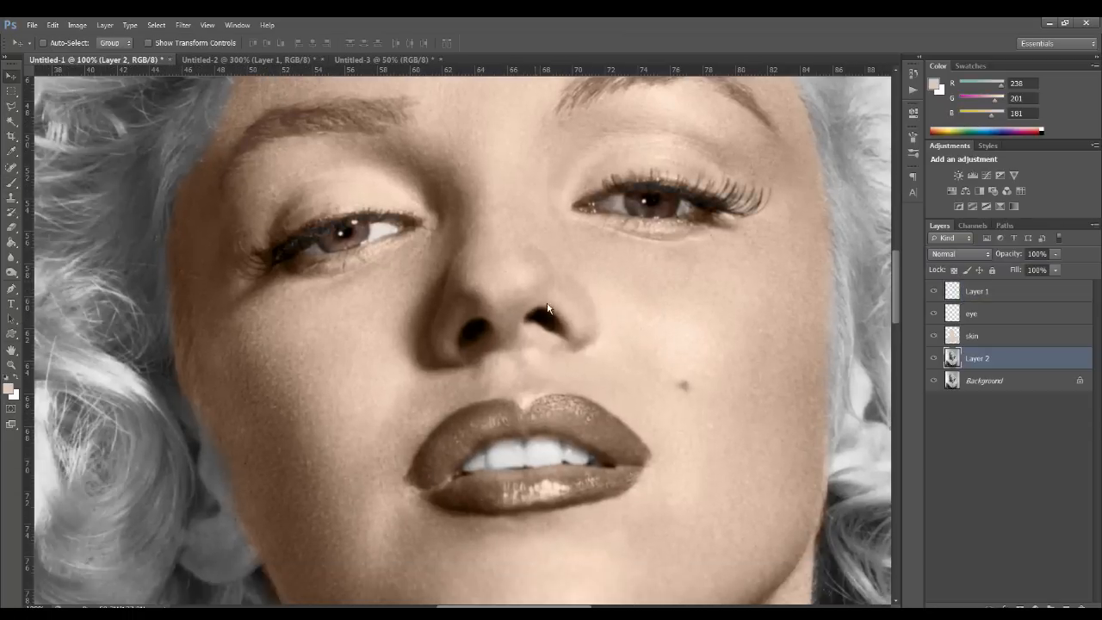
pyautogui.click(992, 340)
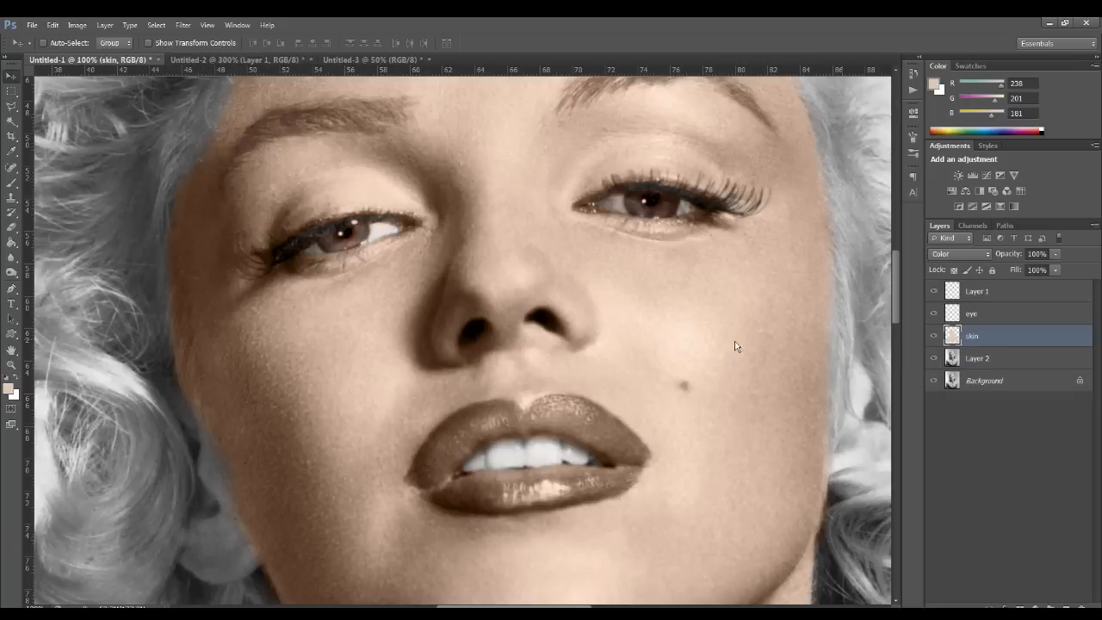
pyautogui.click(11, 228)
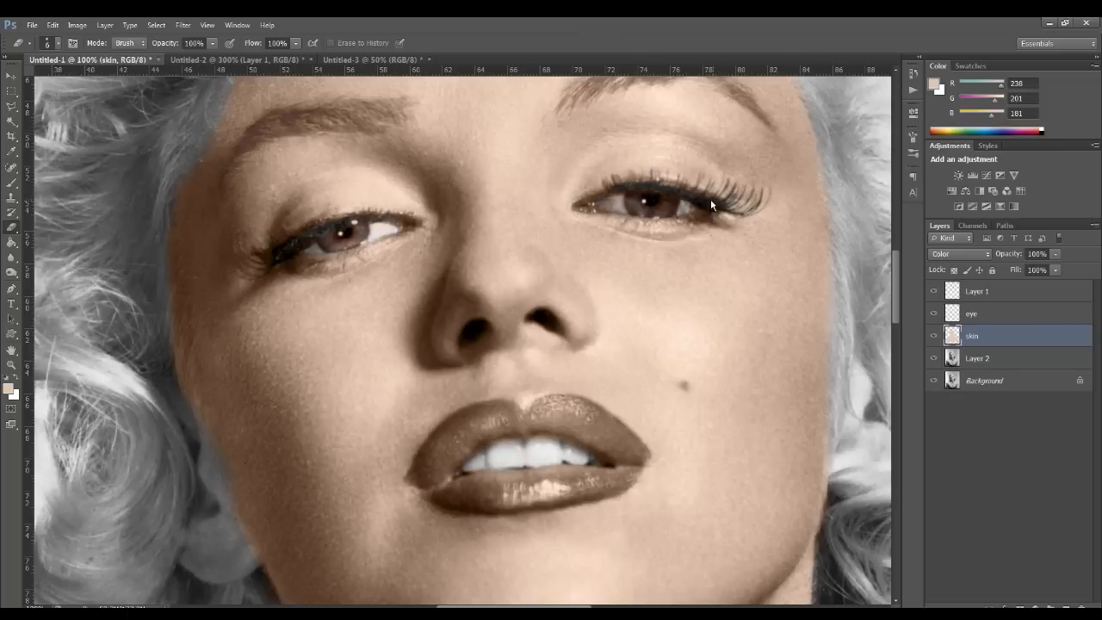
pyautogui.click(12, 272)
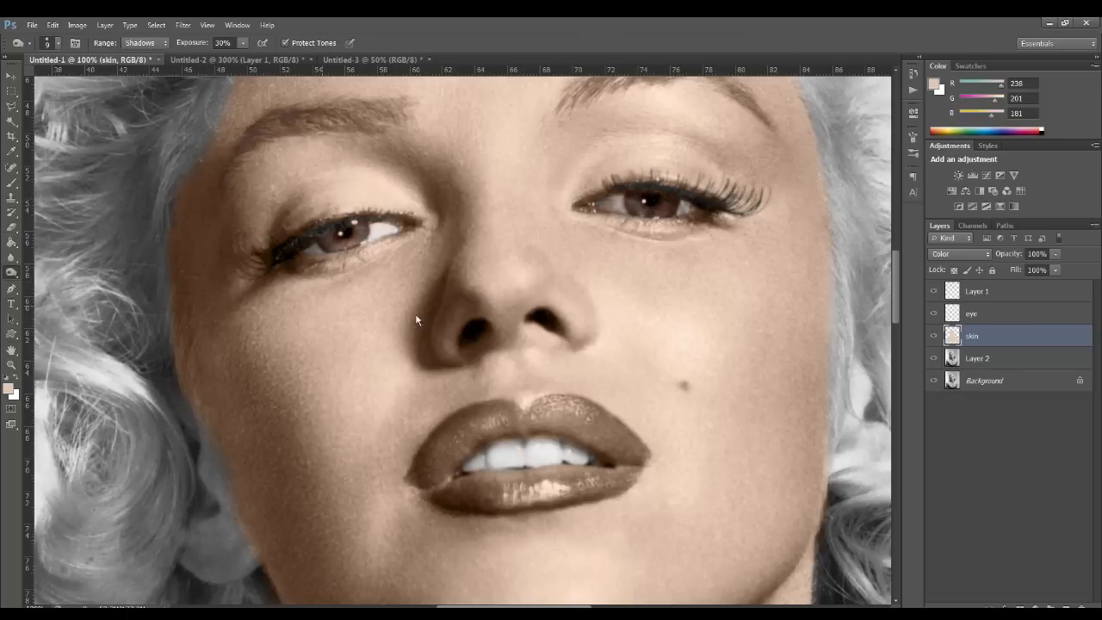
pyautogui.click(973, 358)
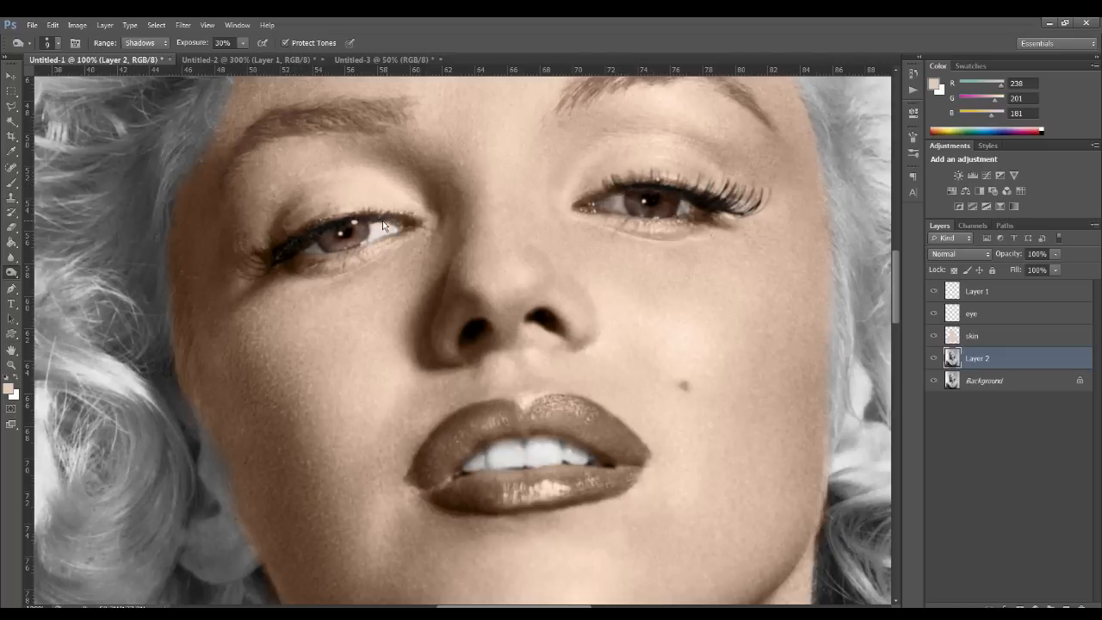
pyautogui.moveTo(382, 222); pyautogui.dragTo(391, 226)
pyautogui.hotkey('ctrl', '-')
pyautogui.hotkey('ctrl', '-')
pyautogui.hotkey('ctrl', '-')
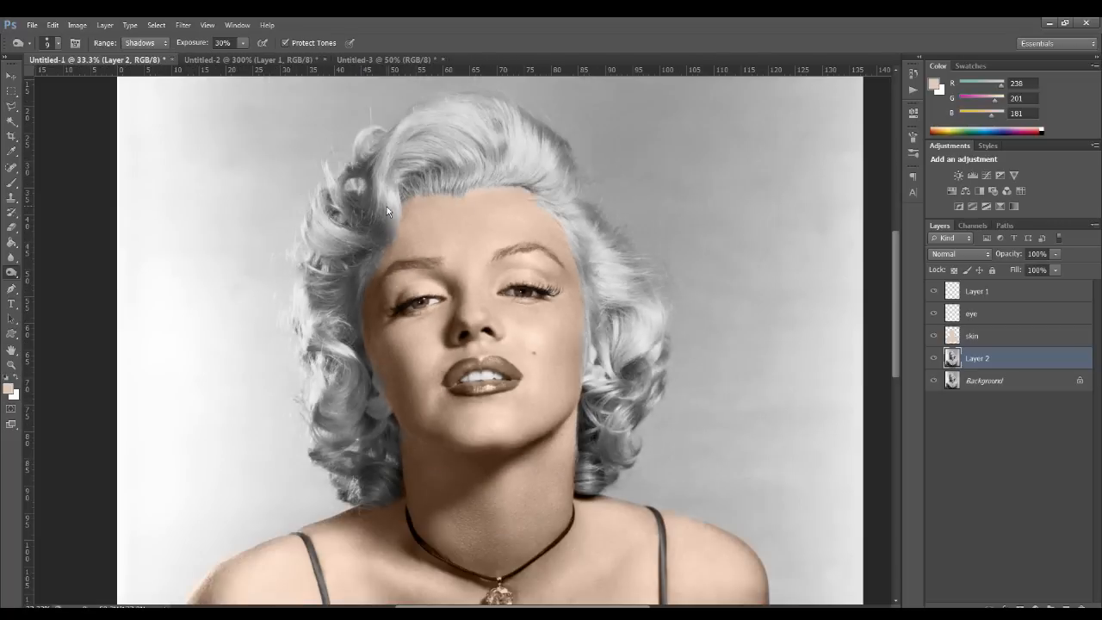
# Add a new layer above Layer 1 and set the foreground colour to a pink of RGB 233, 108, 158.
pyautogui.hotkey('ctrl', '+')
pyautogui.hotkey('ctrl', '+')
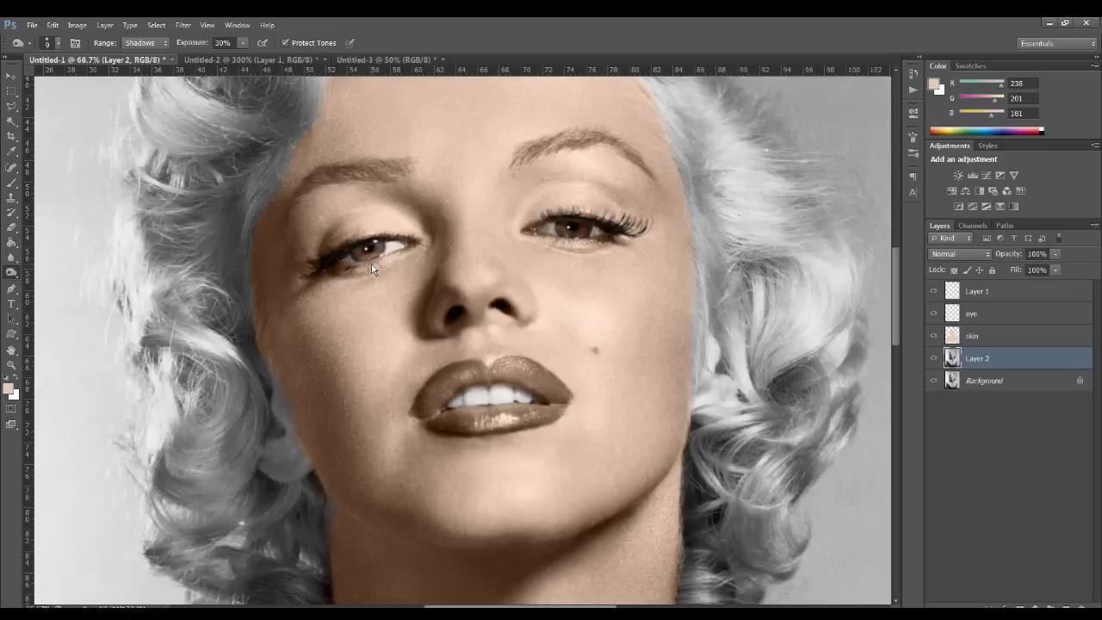
pyautogui.hotkey('ctrl', '+')
pyautogui.hotkey('ctrl', '+')
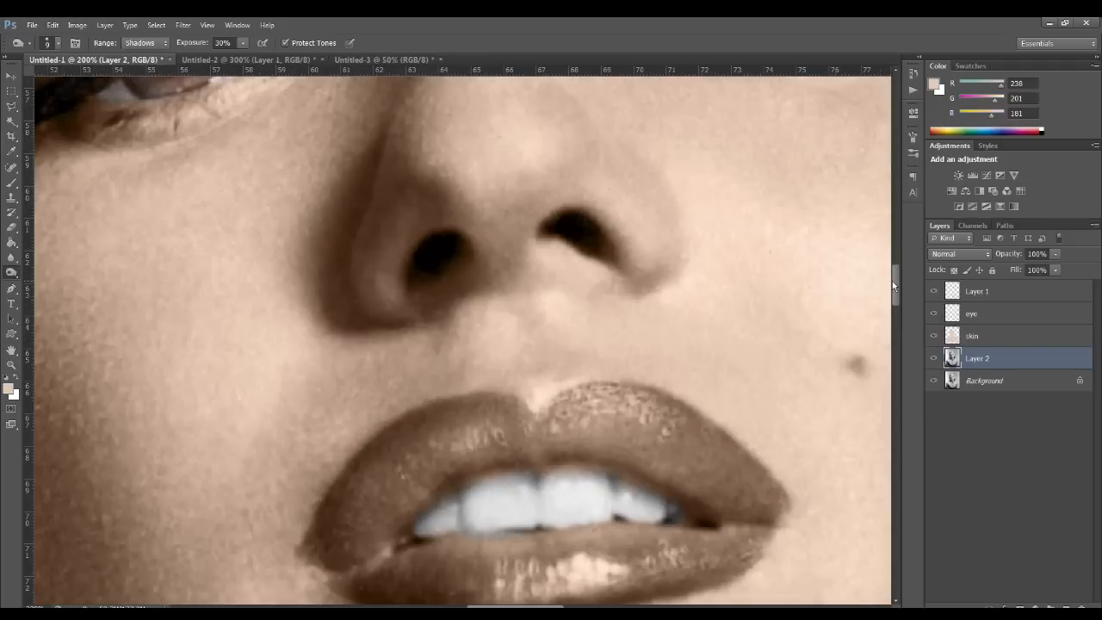
pyautogui.moveTo(892, 280); pyautogui.dragTo(897, 258)
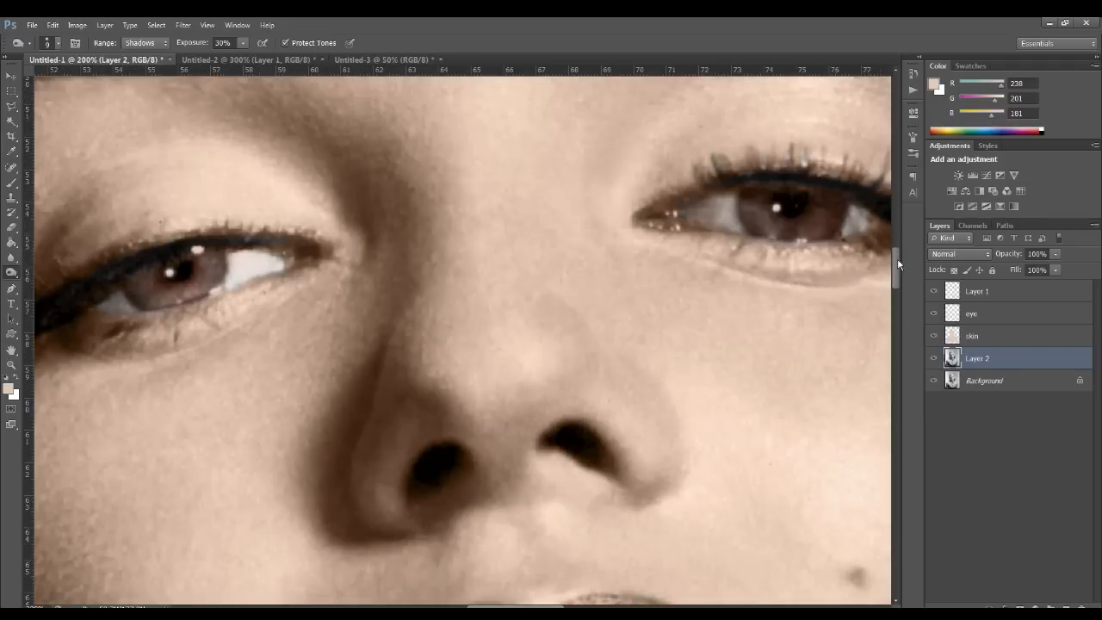
pyautogui.click(1003, 292)
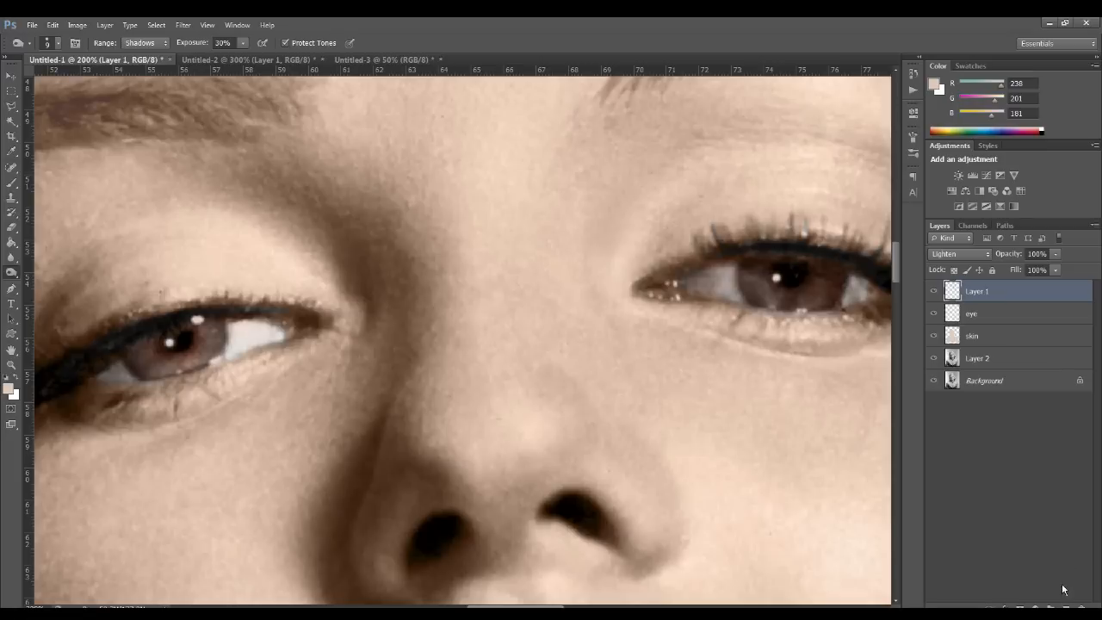
pyautogui.click(1067, 605)
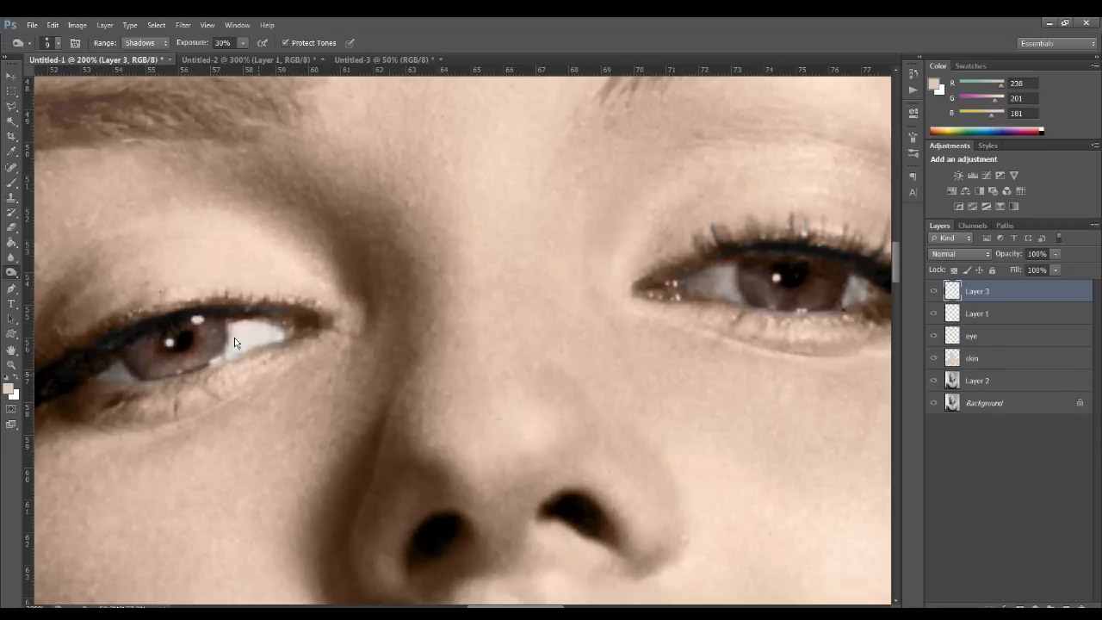
pyautogui.click(8, 388)
pyautogui.click(585, 308)
pyautogui.moveTo(585, 308); pyautogui.dragTo(585, 315)
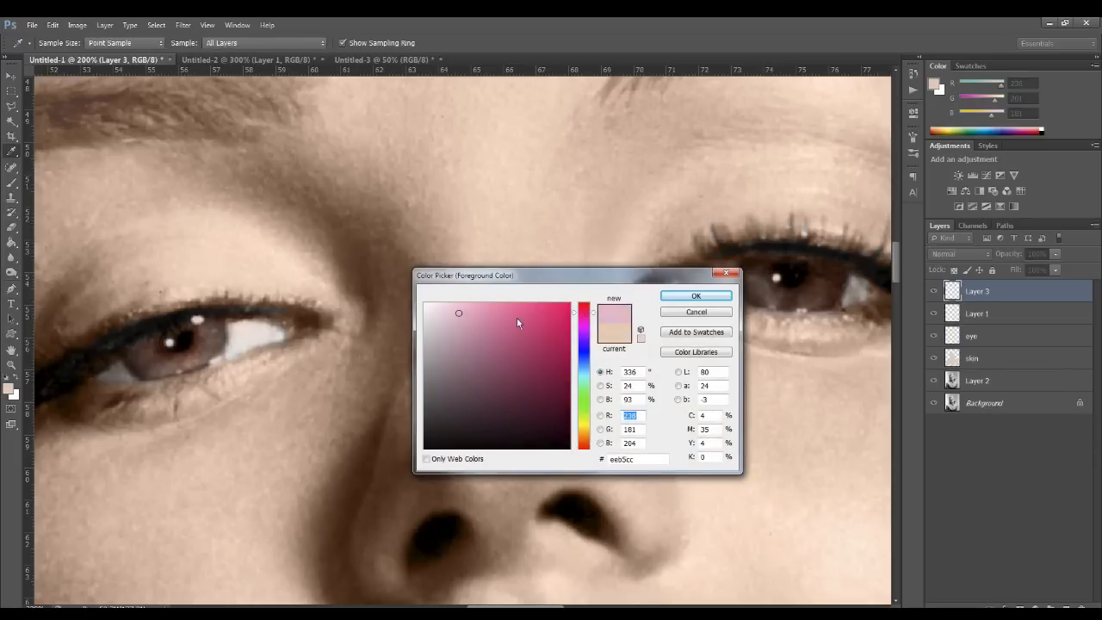
pyautogui.click(500, 315)
pyautogui.click(695, 296)
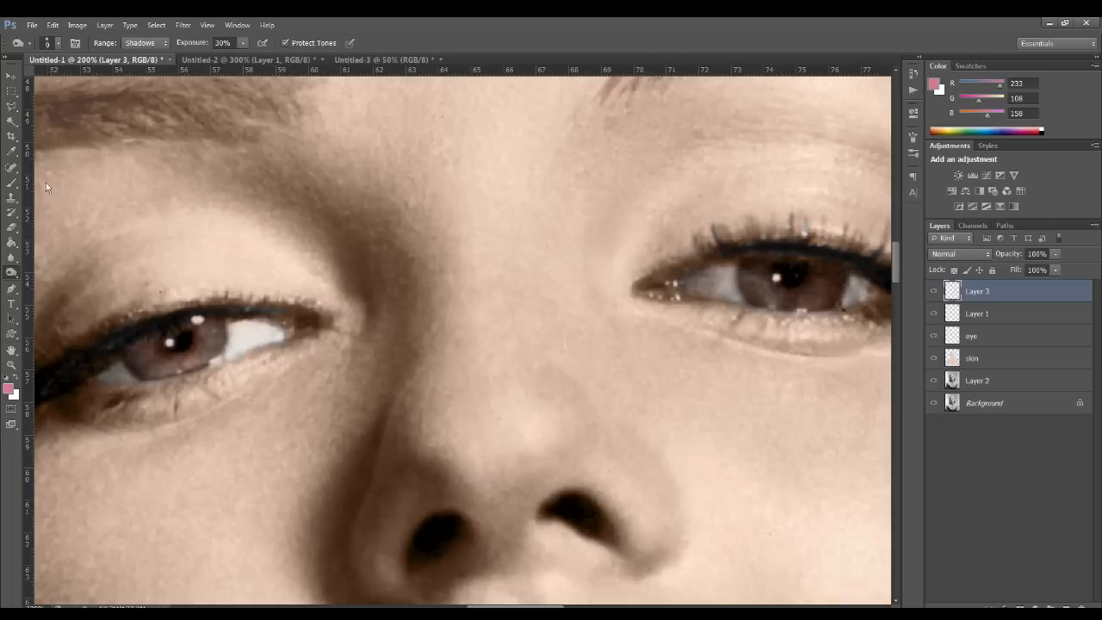
# Paint the inner corners of both eyes pink in Color mode at 29% layer opacity, and erase the excess.
pyautogui.click(12, 183)
pyautogui.click(669, 289)
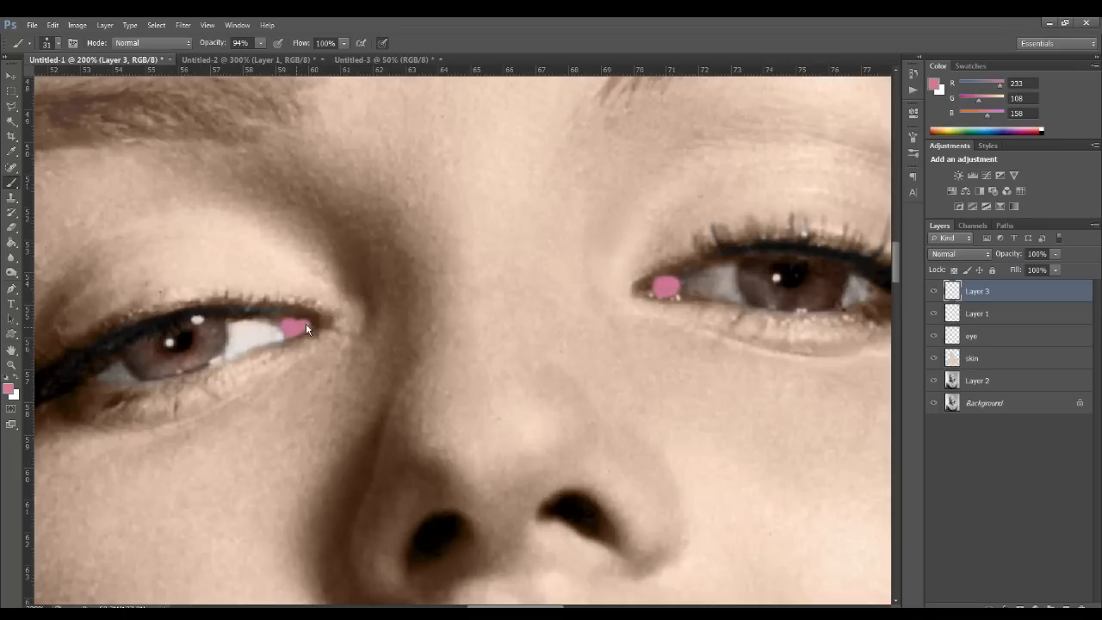
pyautogui.click(960, 253)
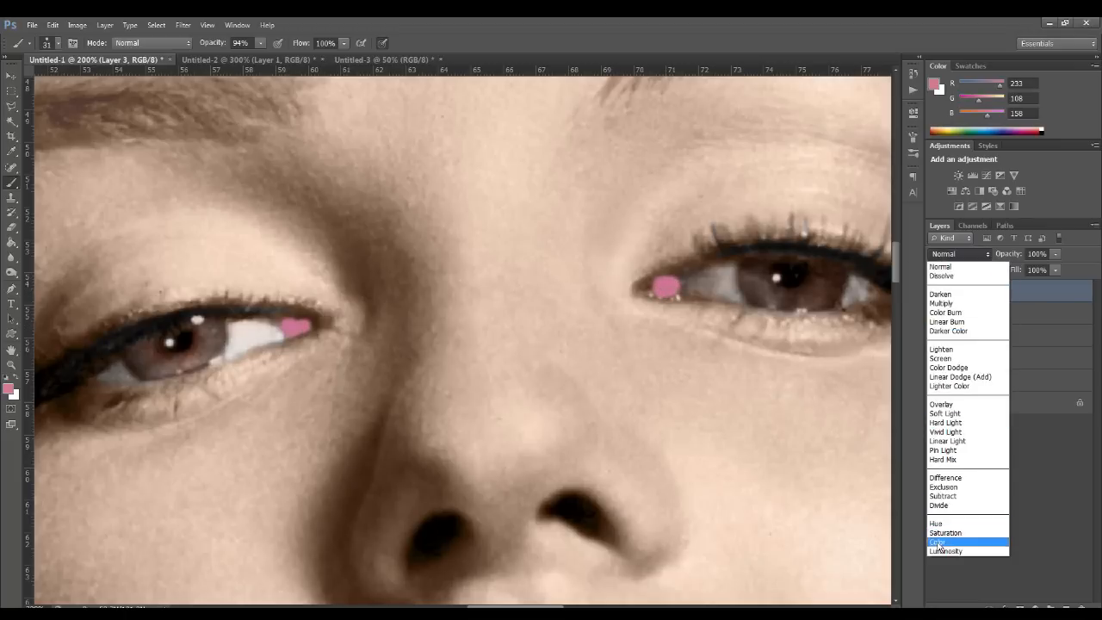
pyautogui.click(947, 540)
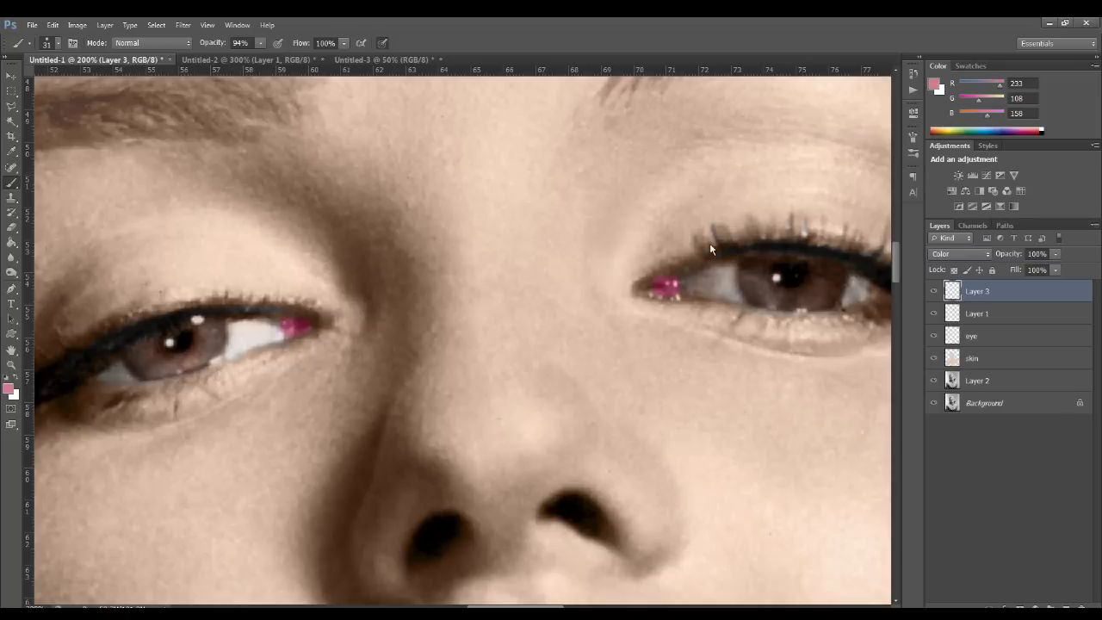
pyautogui.moveTo(1055, 254); pyautogui.dragTo(1016, 270)
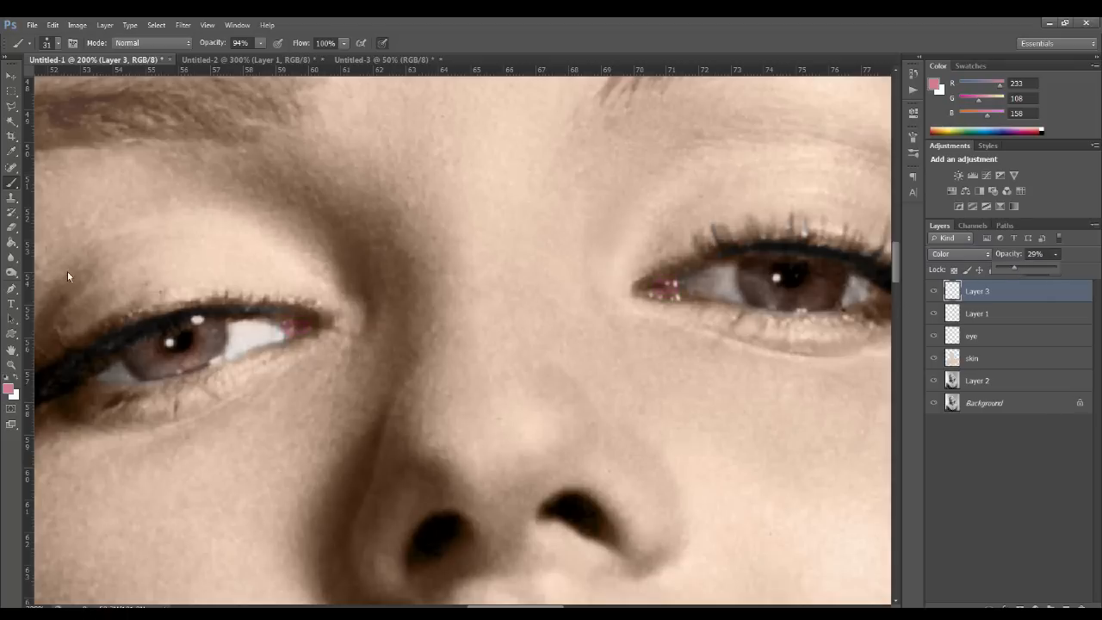
pyautogui.press('e')
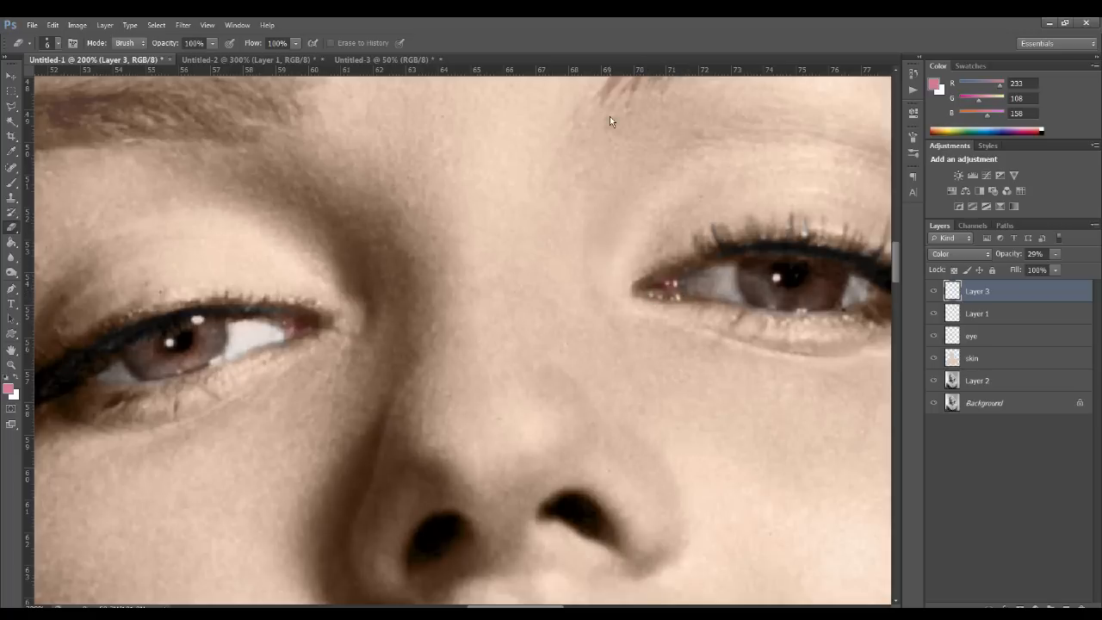
# Examine the tinted eye corners both close up and against the whole portrait.
pyautogui.hotkey('ctrl', '-')
pyautogui.hotkey('ctrl', '-')
pyautogui.hotkey('ctrl', '-')
pyautogui.hotkey('ctrl', '-')
pyautogui.hotkey('ctrl', '-')
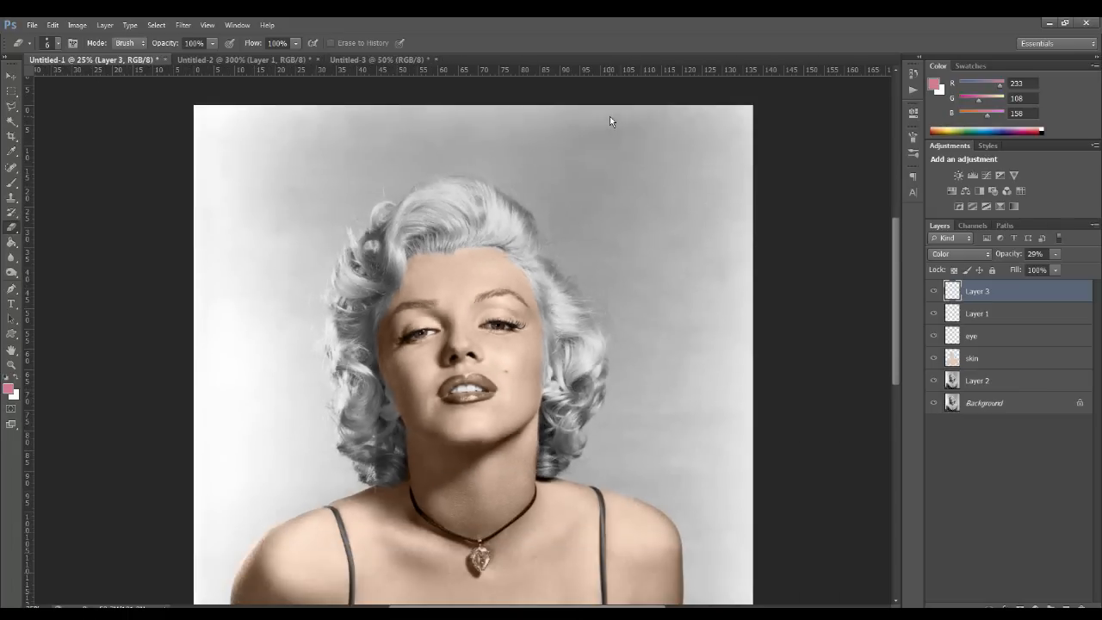
pyautogui.hotkey('ctrl', '+')
pyautogui.hotkey('ctrl', '+')
pyautogui.hotkey('ctrl', '+')
pyautogui.hotkey('ctrl', '+')
pyautogui.hotkey('ctrl', '+')
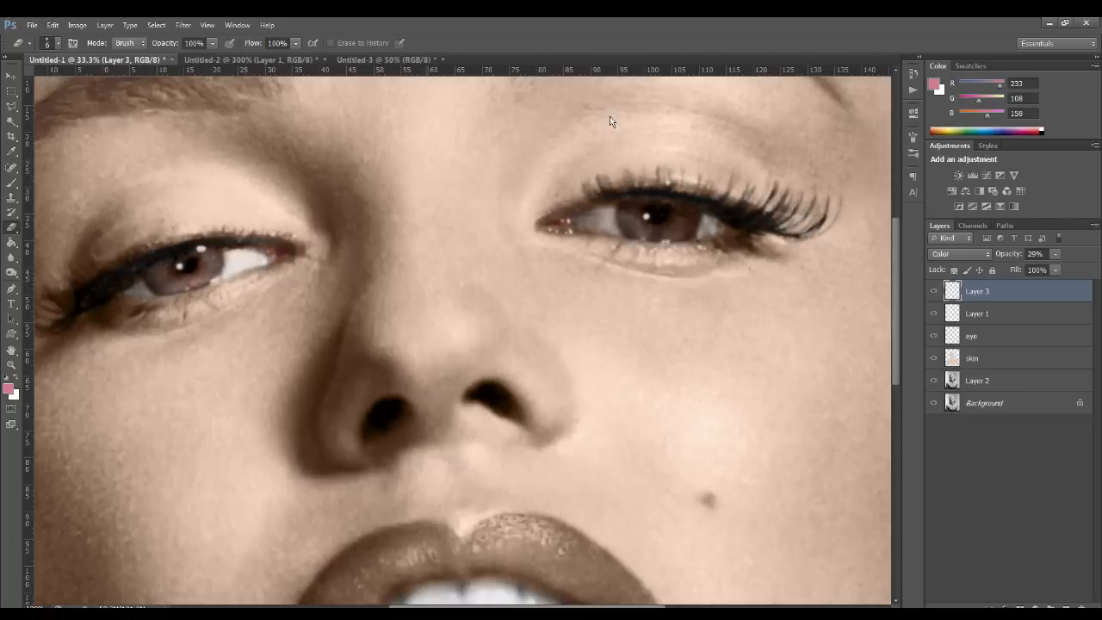
pyautogui.hotkey('ctrl', '-')
pyautogui.hotkey('ctrl', '-')
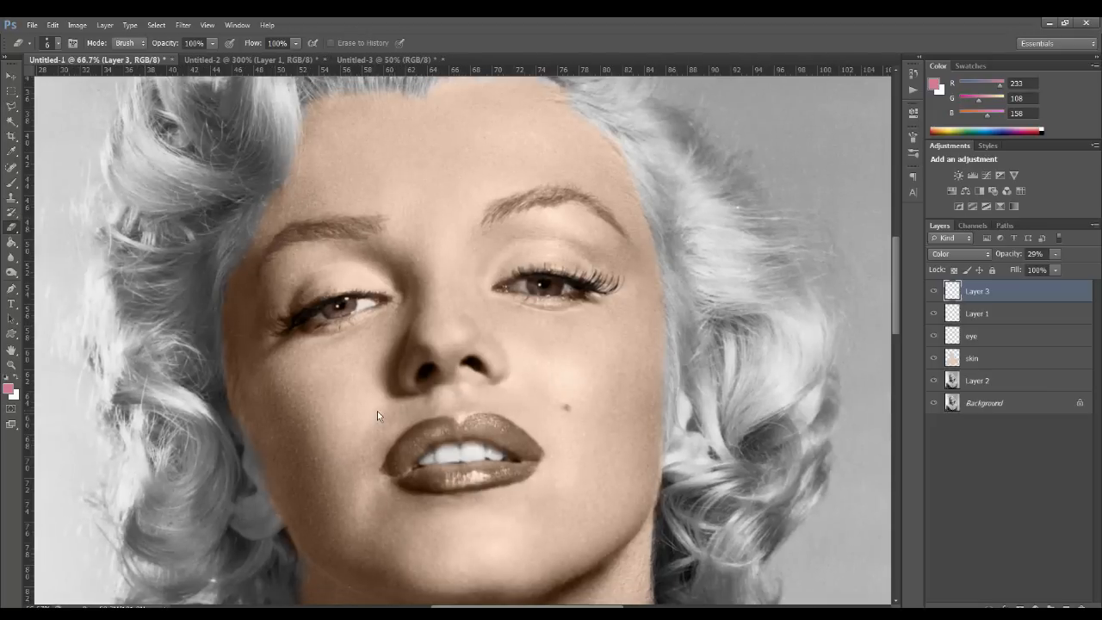
pyautogui.click(8, 389)
pyautogui.moveTo(539, 337); pyautogui.dragTo(582, 293)
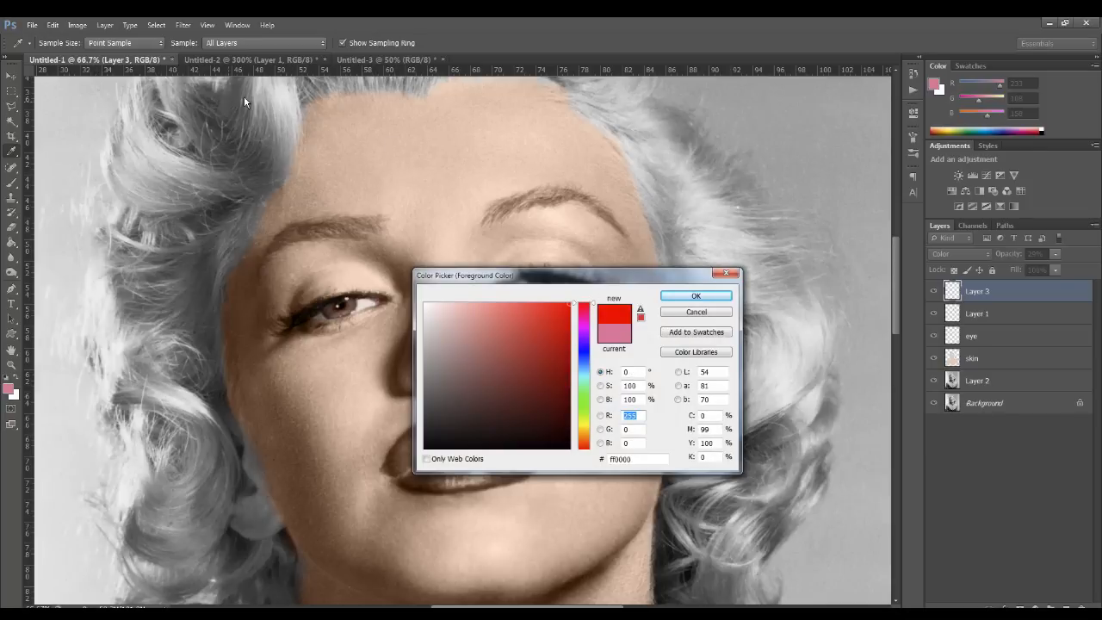
pyautogui.click(695, 312)
# Sample the red of the upper lip in Untitled-2, RGB 167, 16, 0, and return to Untitled-1 with the Brush tool.
pyautogui.click(250, 60)
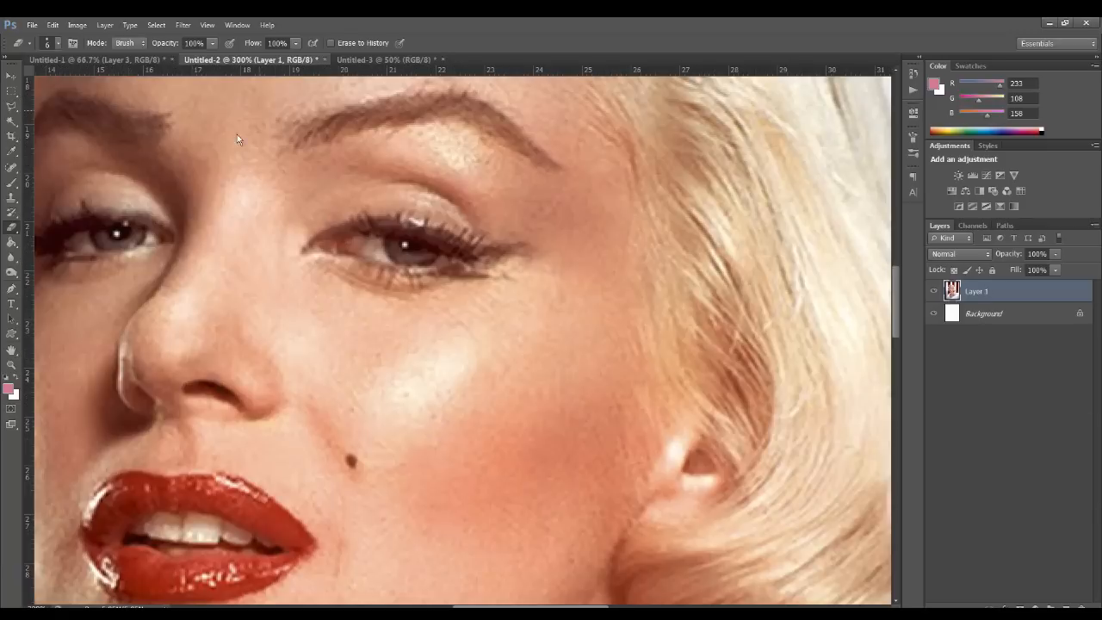
pyautogui.click(194, 484)
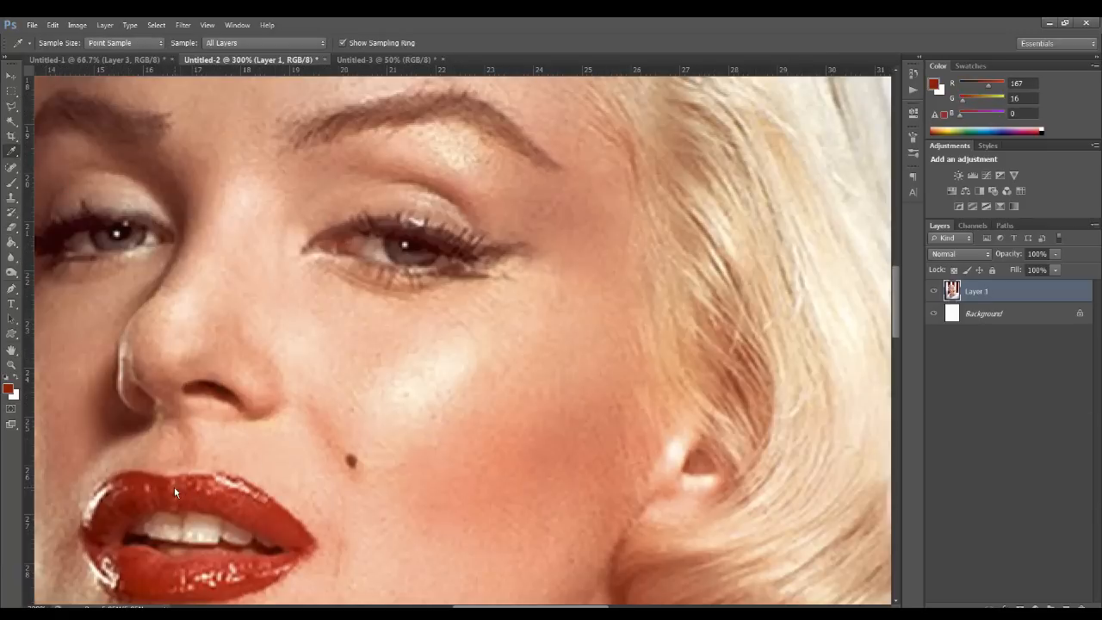
pyautogui.click(10, 182)
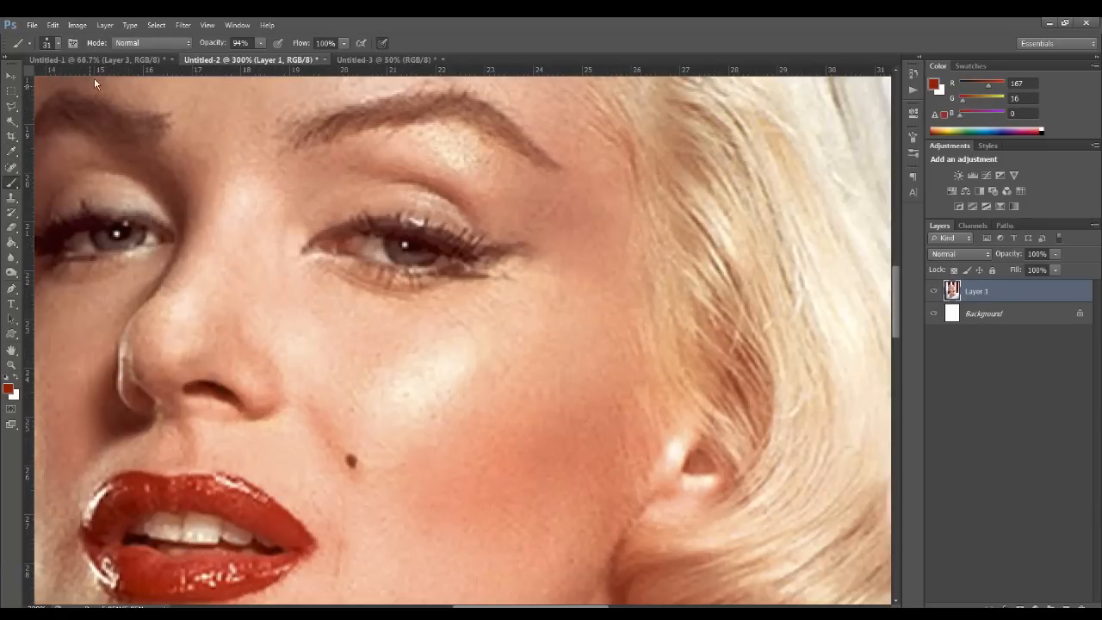
pyautogui.click(95, 60)
# Add a new layer above Layer 3 in Untitled-1 and paint the upper and lower lips solid red, leaving the teeth uncovered.
pyautogui.click(1065, 607)
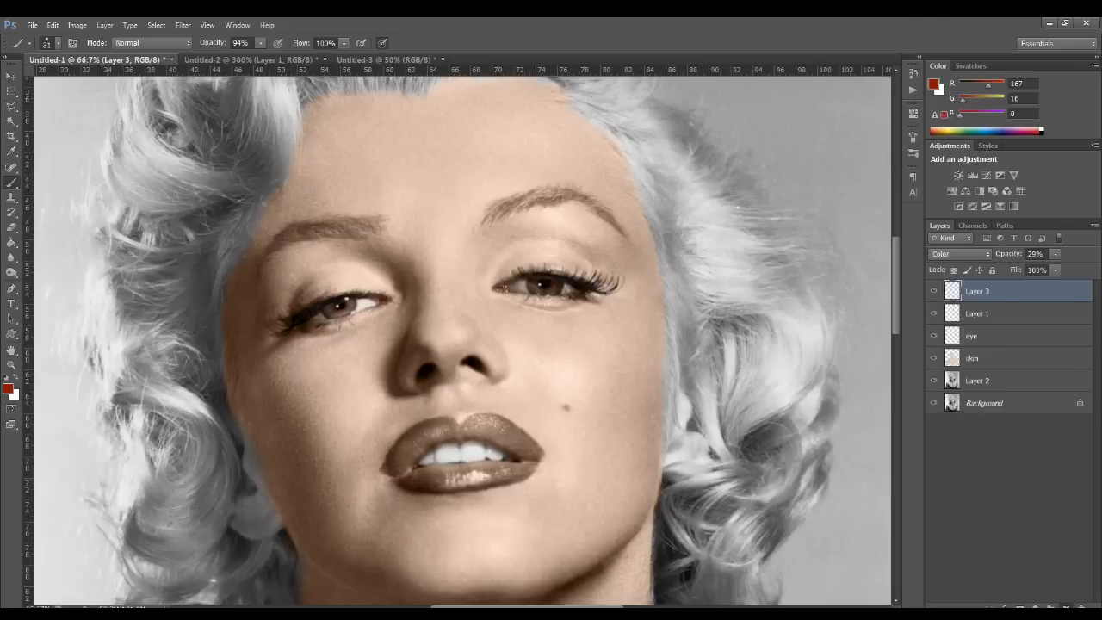
pyautogui.scroll(-4, 888, 341)
pyautogui.hotkey('ctrl', '+')
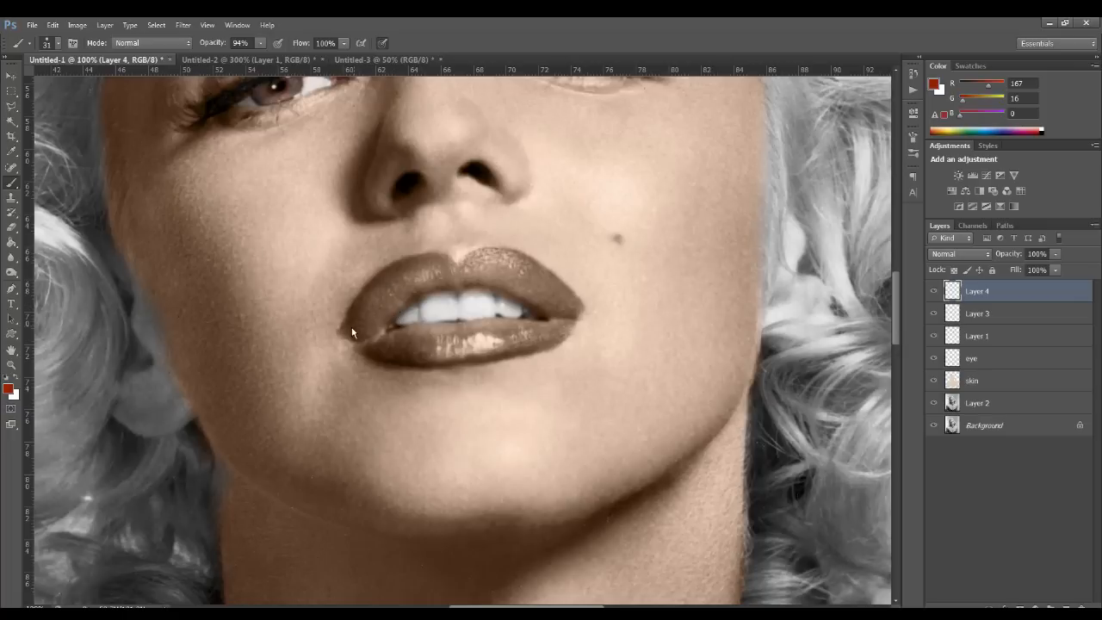
pyautogui.moveTo(361, 316)
pyautogui.mouseDown()
pyautogui.moveTo(402, 287)
pyautogui.moveTo(398, 303)
pyautogui.mouseUp()
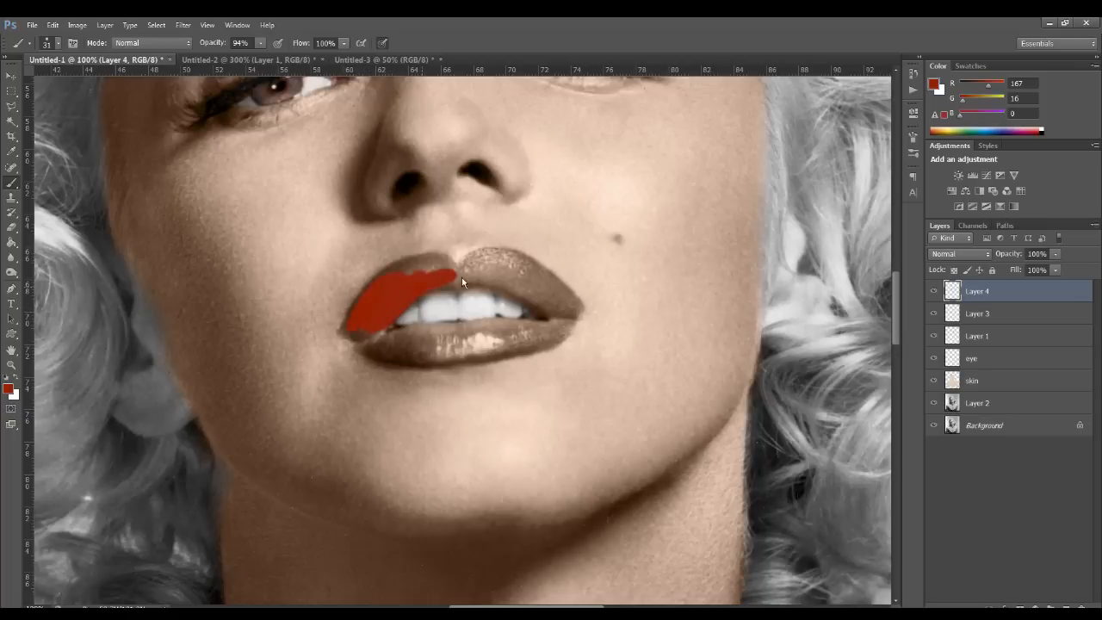
pyautogui.moveTo(465, 289)
pyautogui.mouseDown()
pyautogui.moveTo(539, 307)
pyautogui.moveTo(535, 335)
pyautogui.moveTo(435, 344)
pyautogui.moveTo(525, 329)
pyautogui.mouseUp()
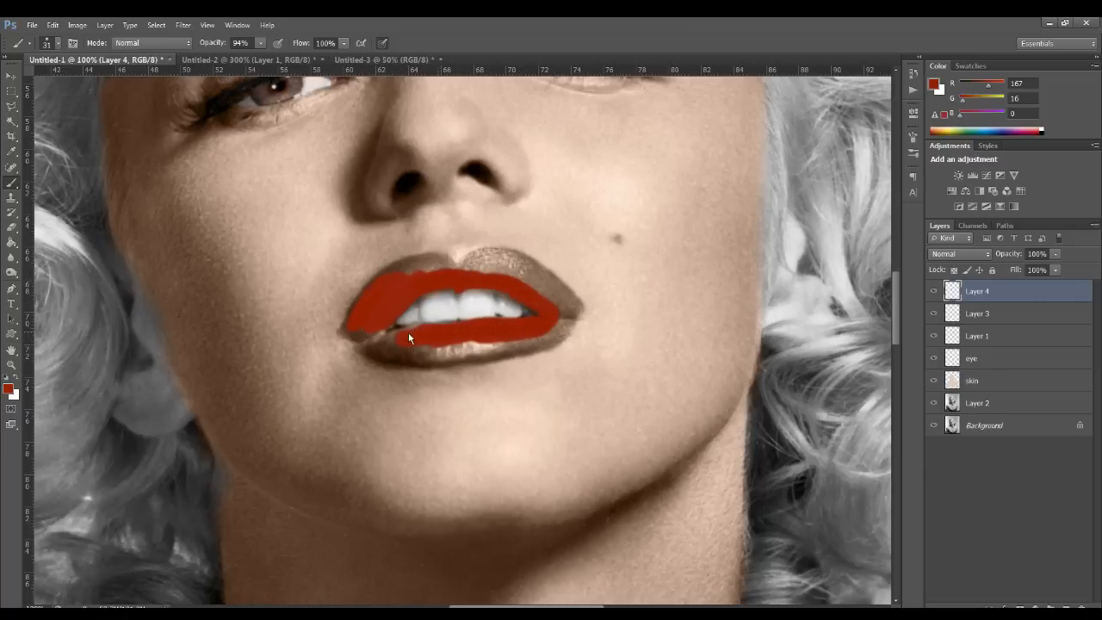
pyautogui.moveTo(367, 347)
pyautogui.mouseDown()
pyautogui.moveTo(465, 351)
pyautogui.moveTo(560, 324)
pyautogui.moveTo(449, 358)
pyautogui.mouseUp()
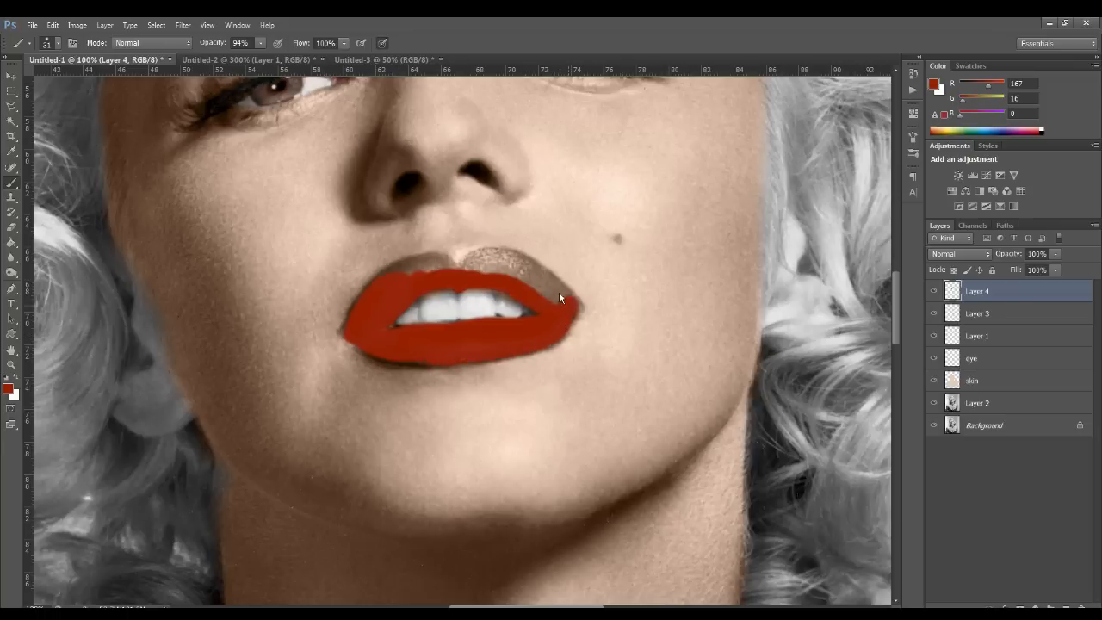
pyautogui.moveTo(491, 259); pyautogui.dragTo(495, 265)
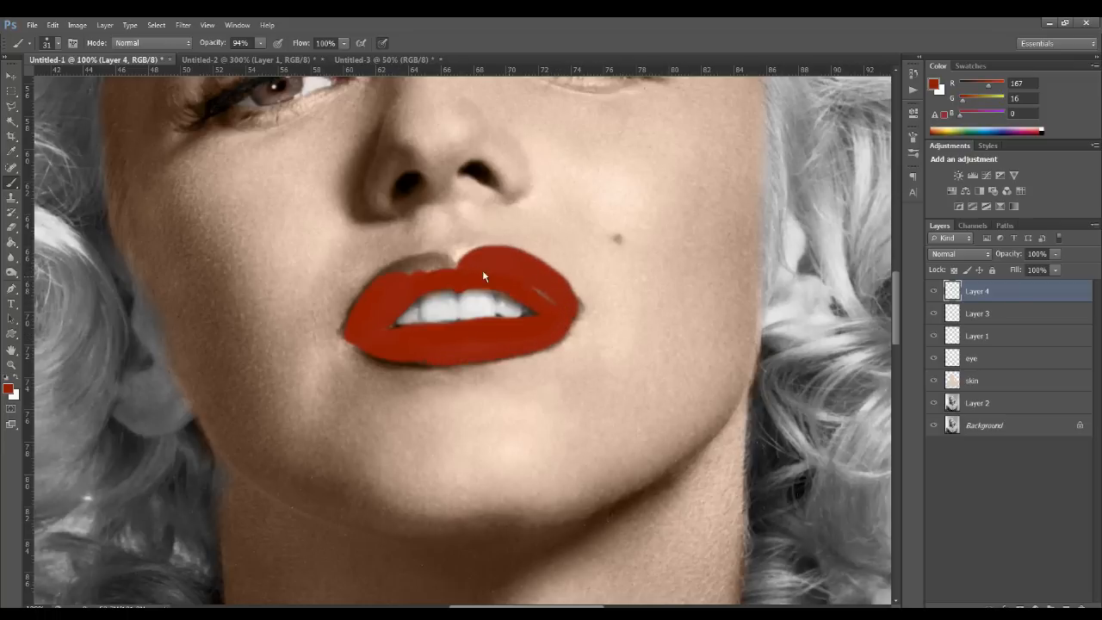
pyautogui.moveTo(439, 266); pyautogui.dragTo(404, 272)
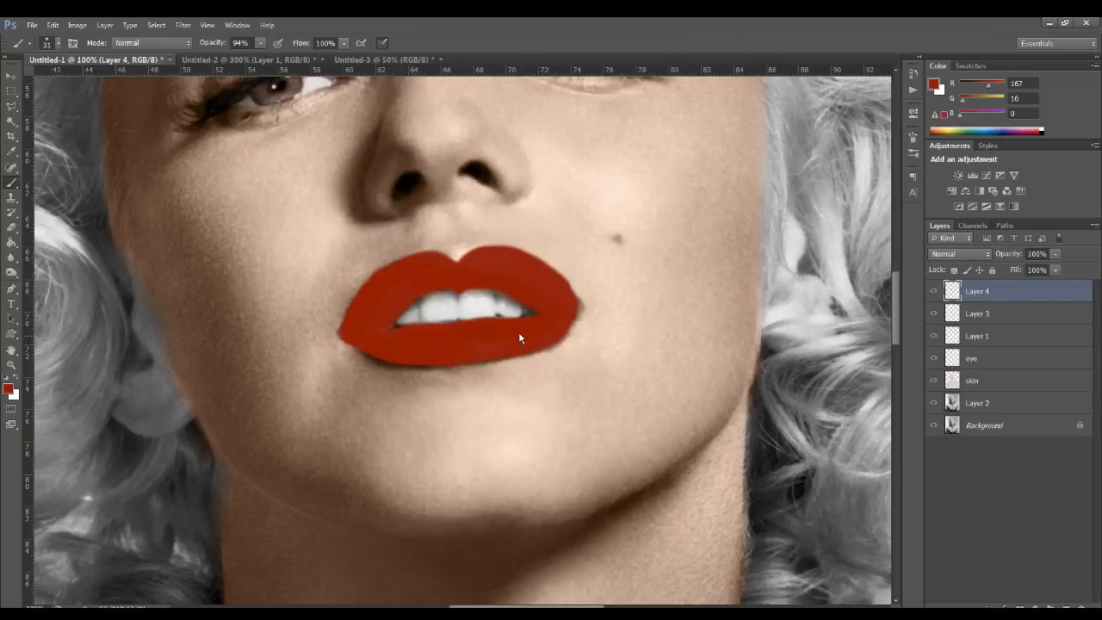
# Set the blending mode of the red lip layer to Color.
pyautogui.click(957, 254)
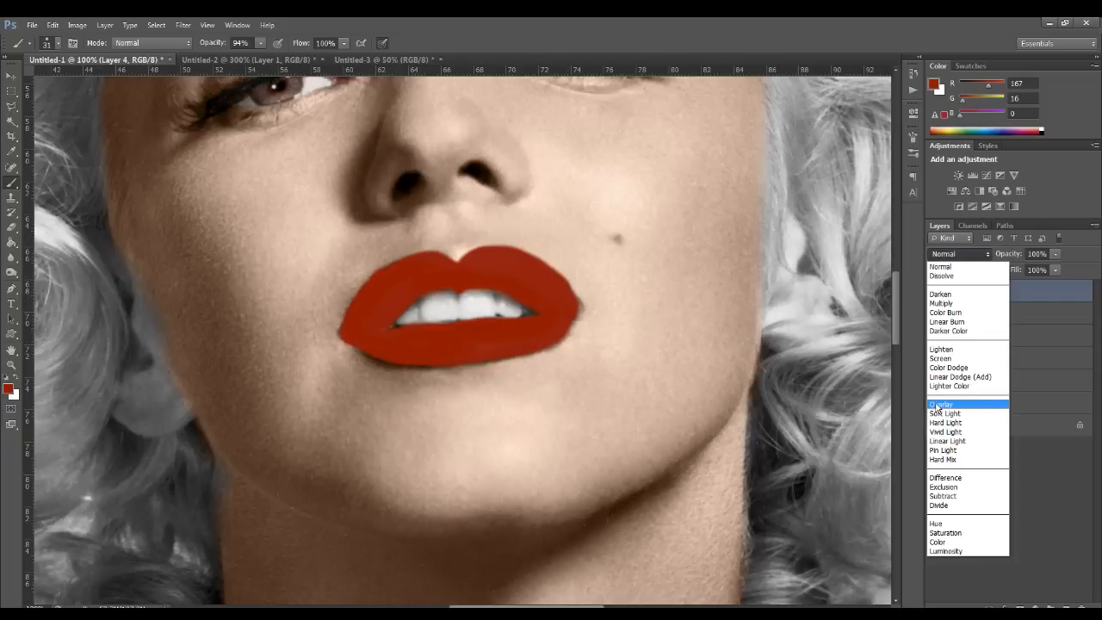
pyautogui.click(938, 404)
pyautogui.click(938, 469)
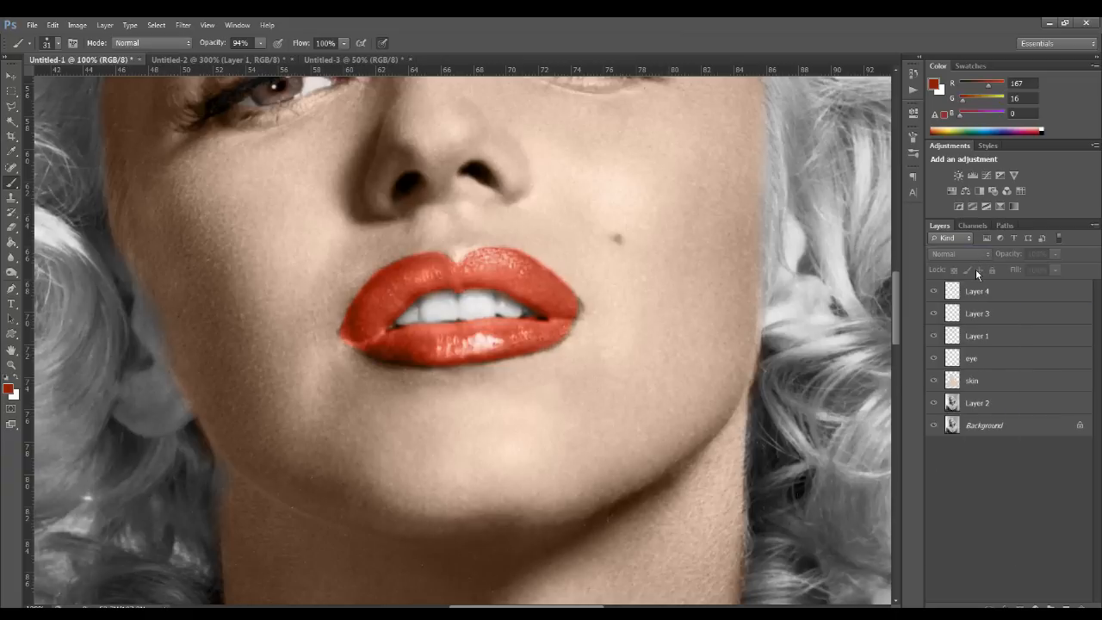
# Try the blending modes from Darken through Soft Light on Layer 4 and settle on Overlay.
pyautogui.click(979, 315)
pyautogui.click(996, 291)
pyautogui.click(966, 253)
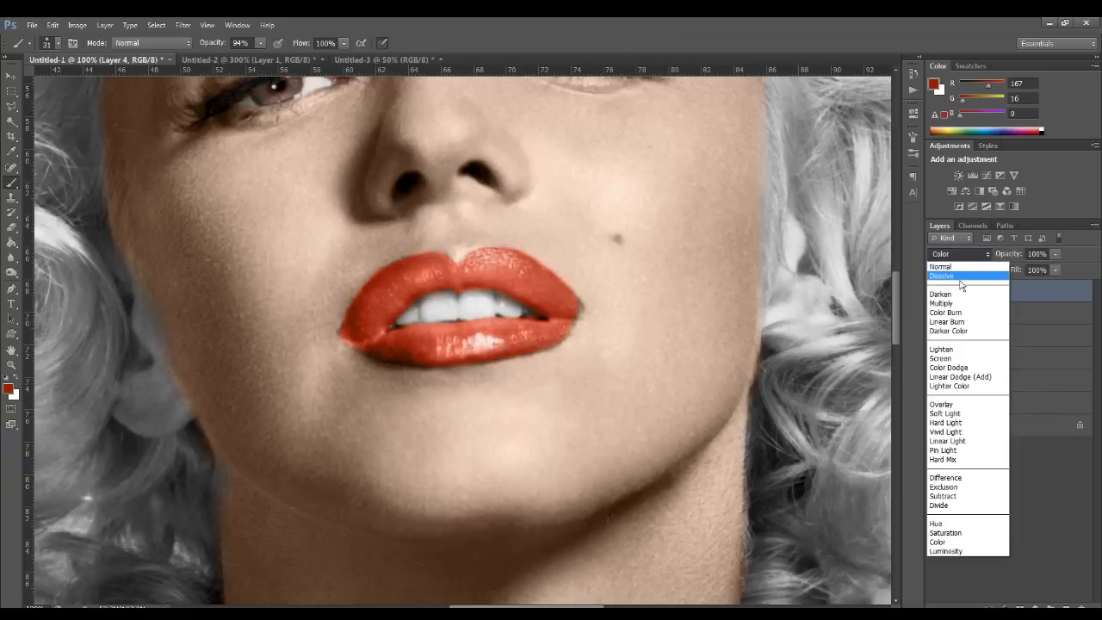
pyautogui.click(954, 295)
pyautogui.press('Down')
pyautogui.press('Down')
pyautogui.press('Down')
pyautogui.press('Down')
pyautogui.press('Down')
pyautogui.press('Down')
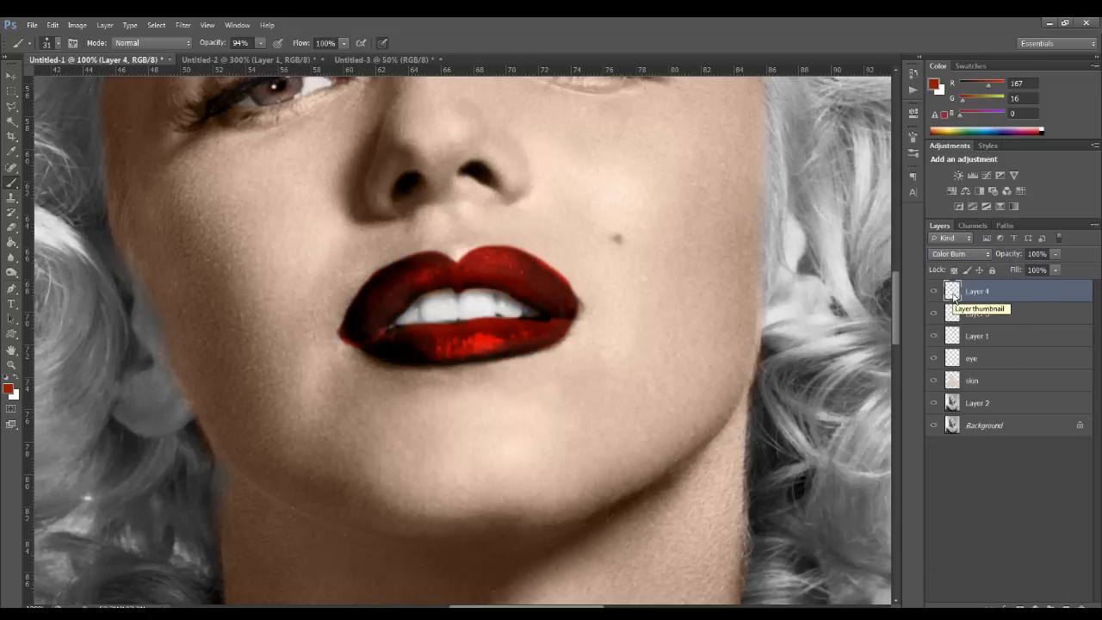
pyautogui.press('Down')
pyautogui.press('Down')
pyautogui.press('Down')
pyautogui.press('Down')
pyautogui.press('Down')
pyautogui.press('Down')
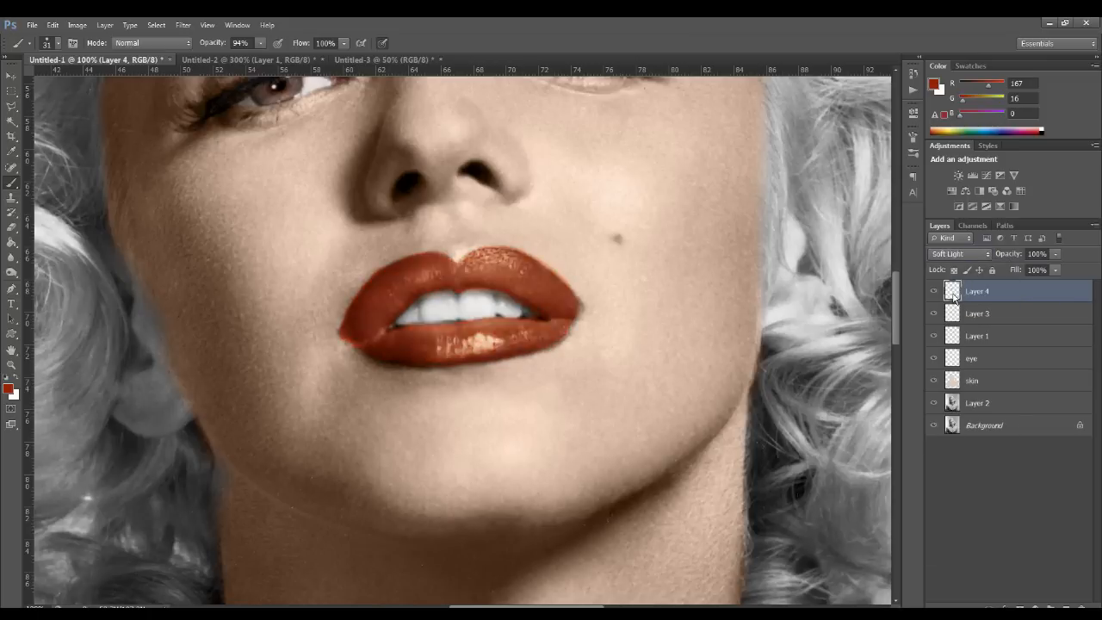
pyautogui.press('Up')
pyautogui.press('Up')
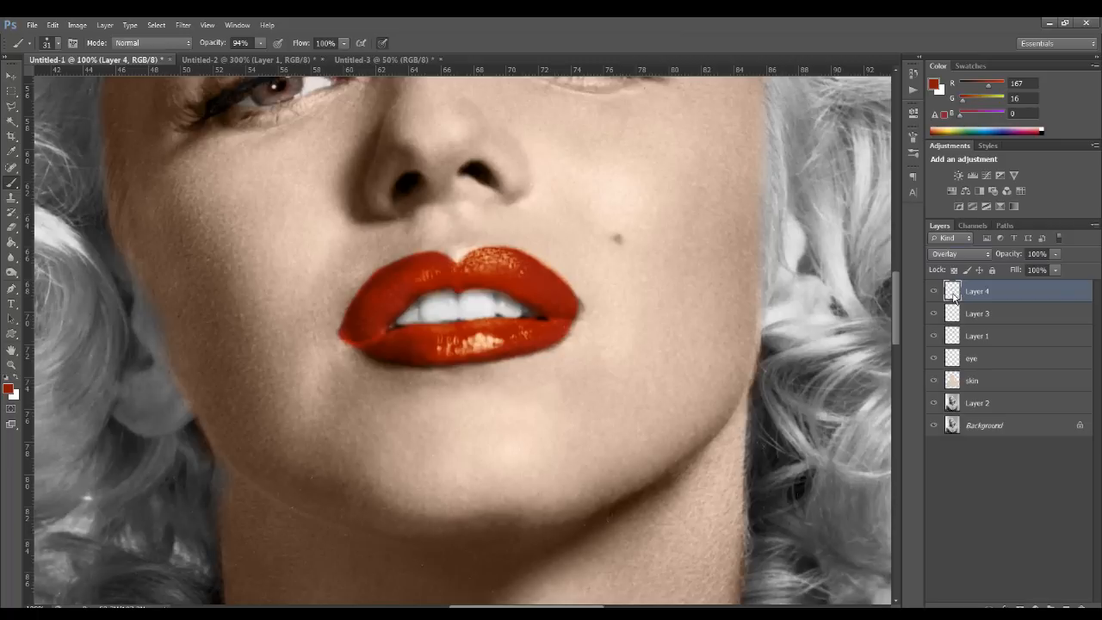
# Reduce the brush size to 8 px and extend the red into the lip corner on the side of the beauty mark.
pyautogui.hotkey('ctrl', '+')
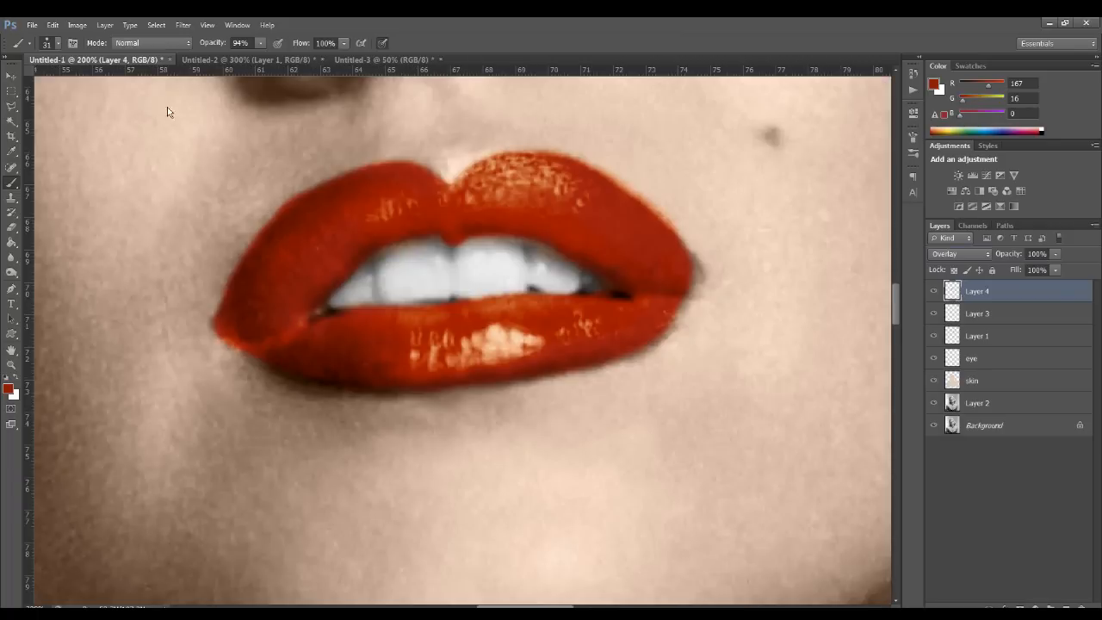
pyautogui.click(58, 42)
pyautogui.moveTo(27, 79); pyautogui.dragTo(21, 79)
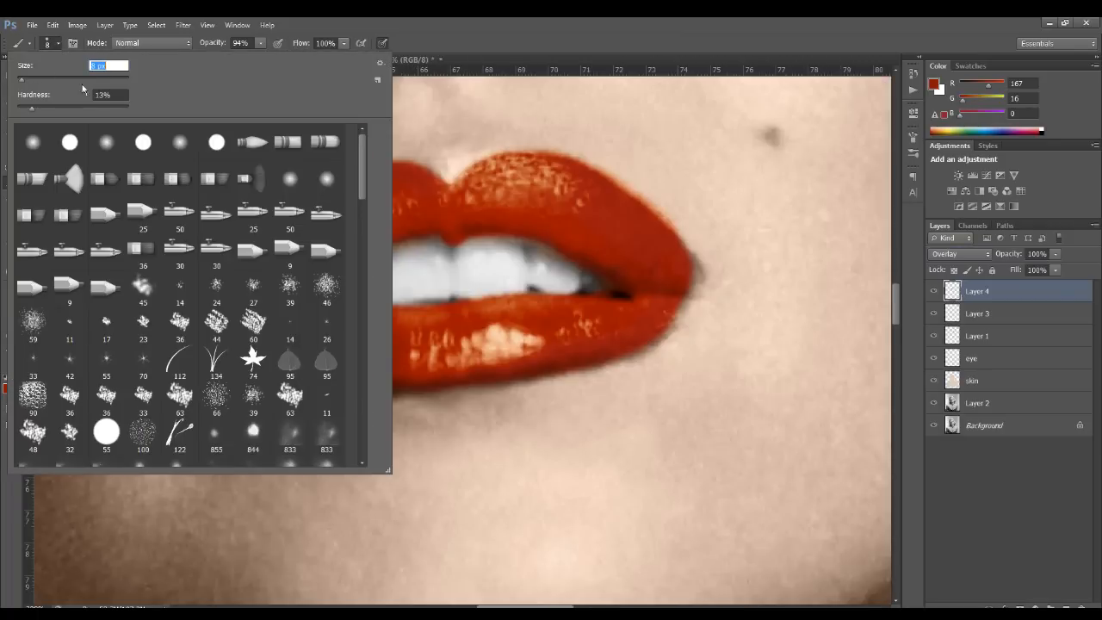
pyautogui.press('Return')
pyautogui.moveTo(698, 274)
pyautogui.mouseDown()
pyautogui.moveTo(672, 316)
pyautogui.moveTo(685, 280)
pyautogui.moveTo(668, 272)
pyautogui.mouseUp()
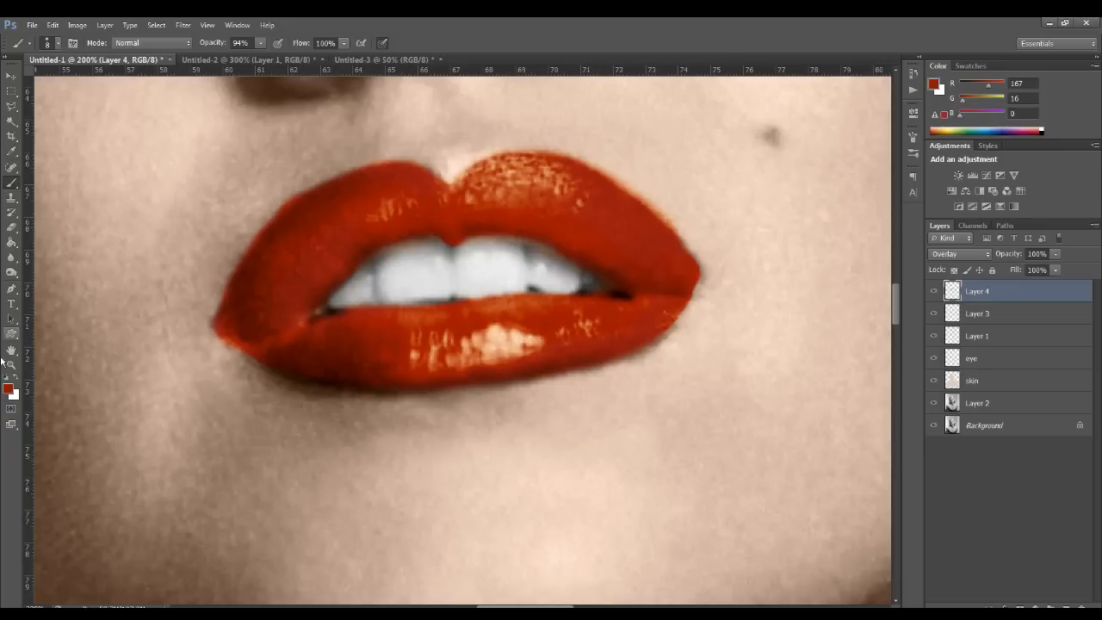
# Change the foreground colour to a dusty pink of RGB 216, 136, 127 and return to the Brush tool.
pyautogui.press('i')
pyautogui.click(9, 392)
pyautogui.click(484, 327)
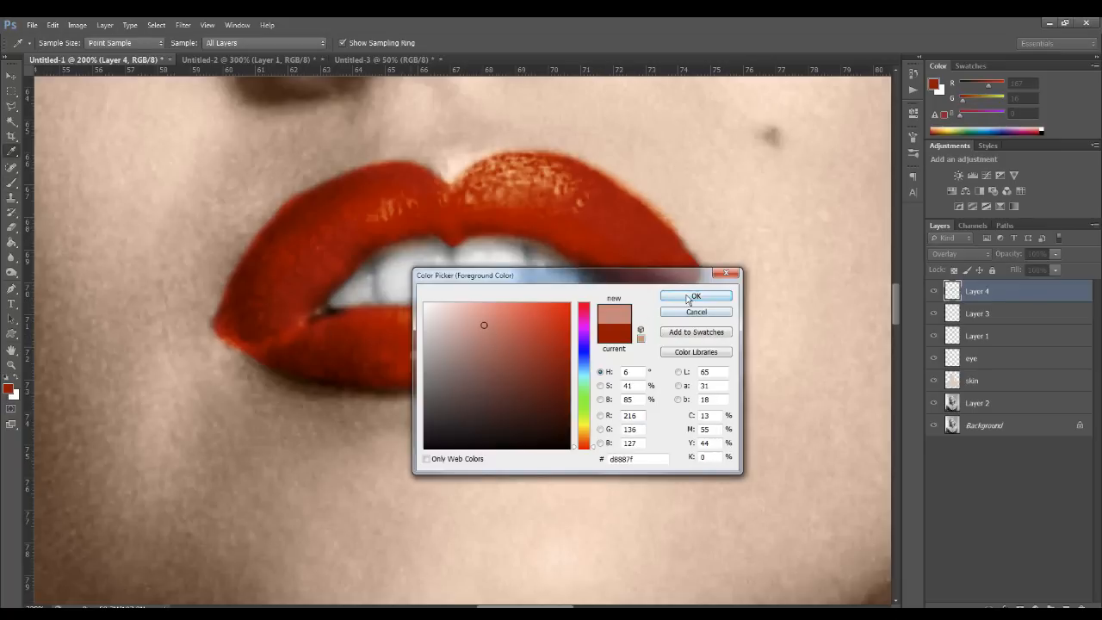
pyautogui.click(697, 296)
pyautogui.press('b')
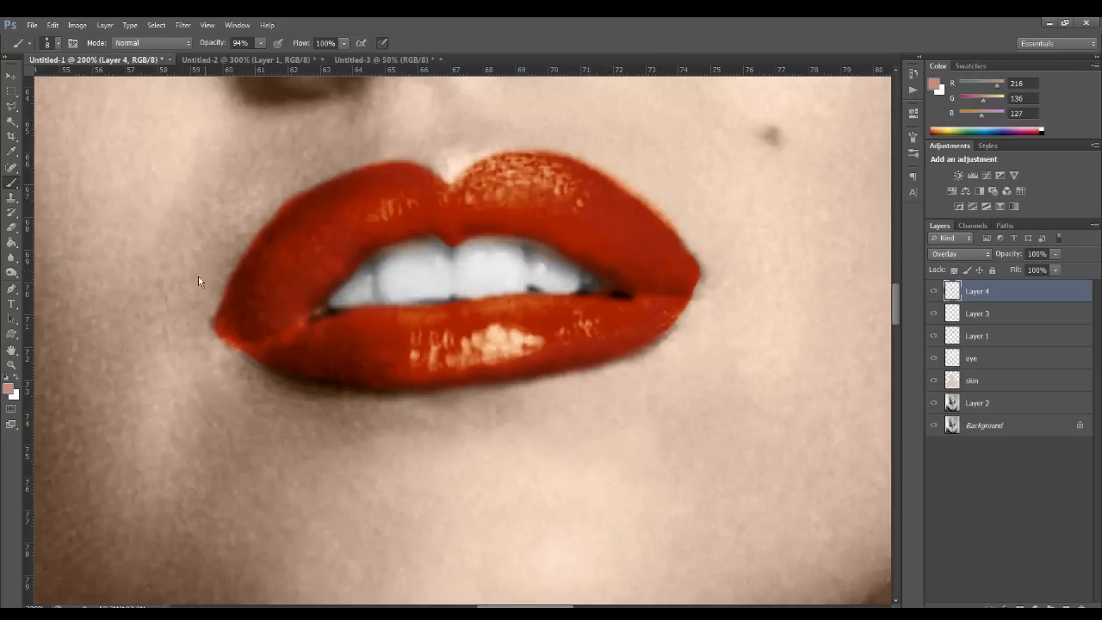
# Erase the excess red around the mouth corner opposite the beauty mark and check the lips against the lower face.
pyautogui.click(11, 226)
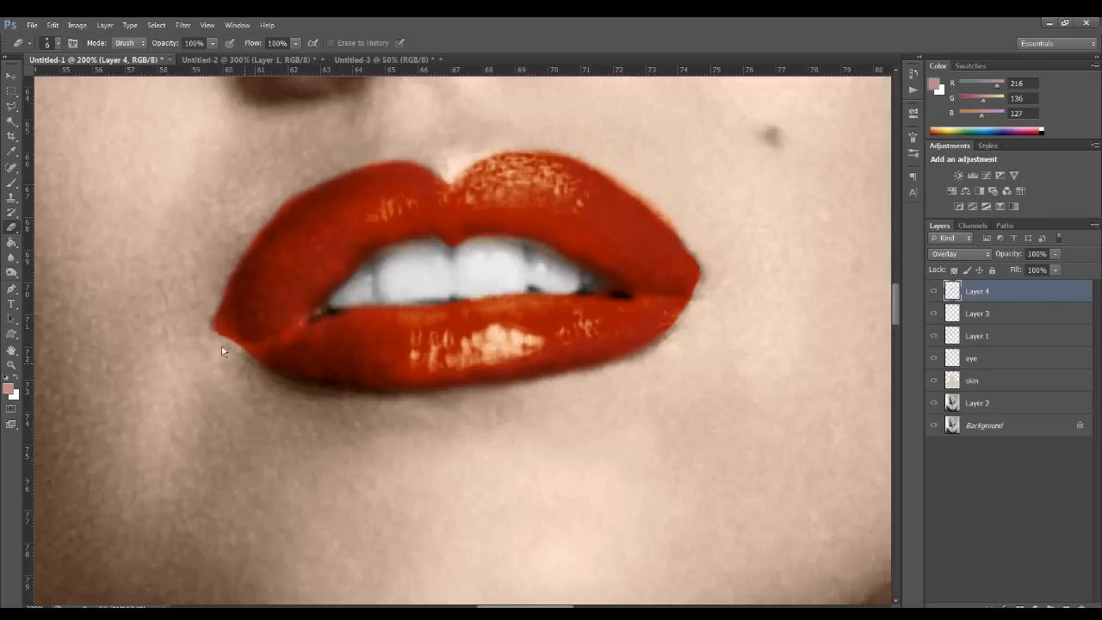
pyautogui.hotkey('ctrl', '-')
pyautogui.hotkey('ctrl', '-')
pyautogui.hotkey('ctrl', '-')
pyautogui.hotkey('ctrl', '-')
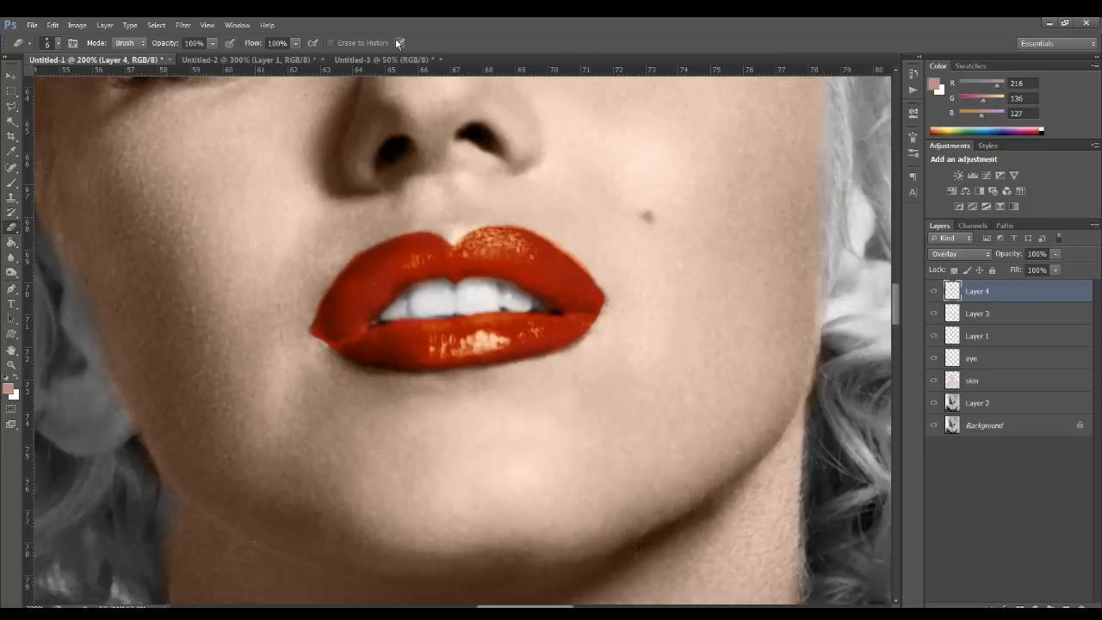
pyautogui.hotkey('ctrl', '+')
pyautogui.hotkey('ctrl', '+')
pyautogui.hotkey('ctrl', '+')
pyautogui.hotkey('ctrl', '+')
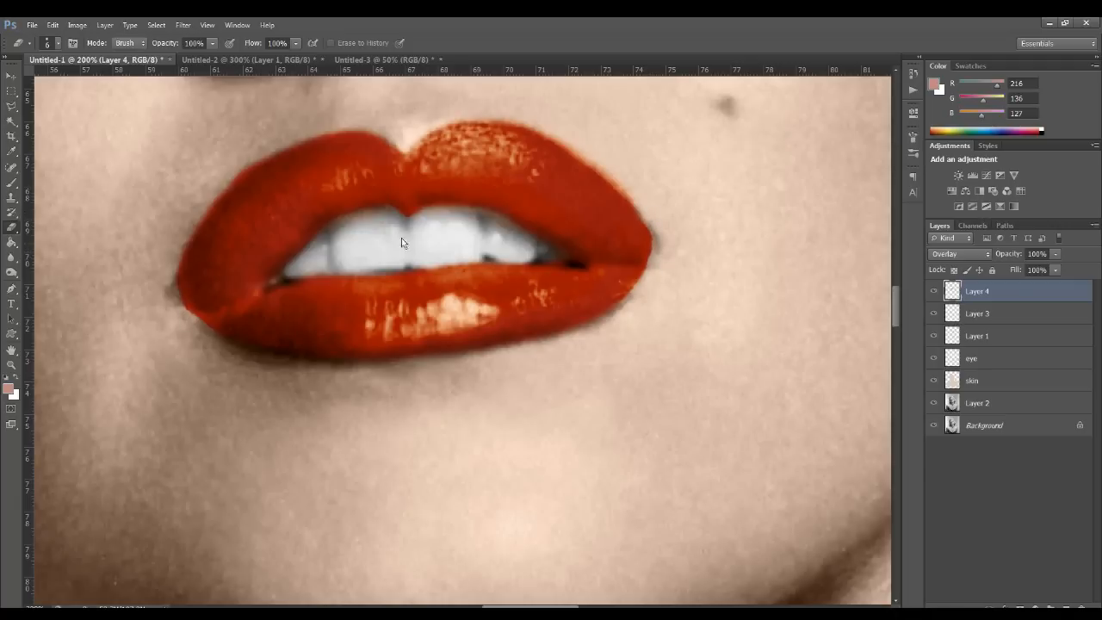
# Sample a dark red of RGB 124, 7, 0 from the blended upper lip and return to the Brush tool.
pyautogui.click(12, 183)
pyautogui.click(12, 152)
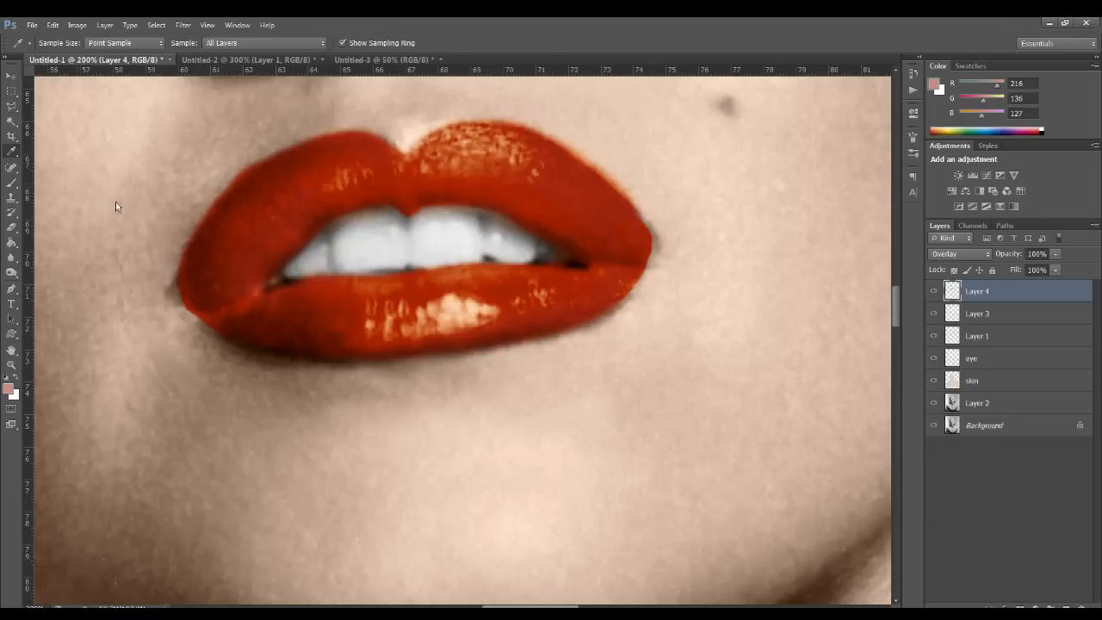
pyautogui.click(222, 221)
pyautogui.click(24, 183)
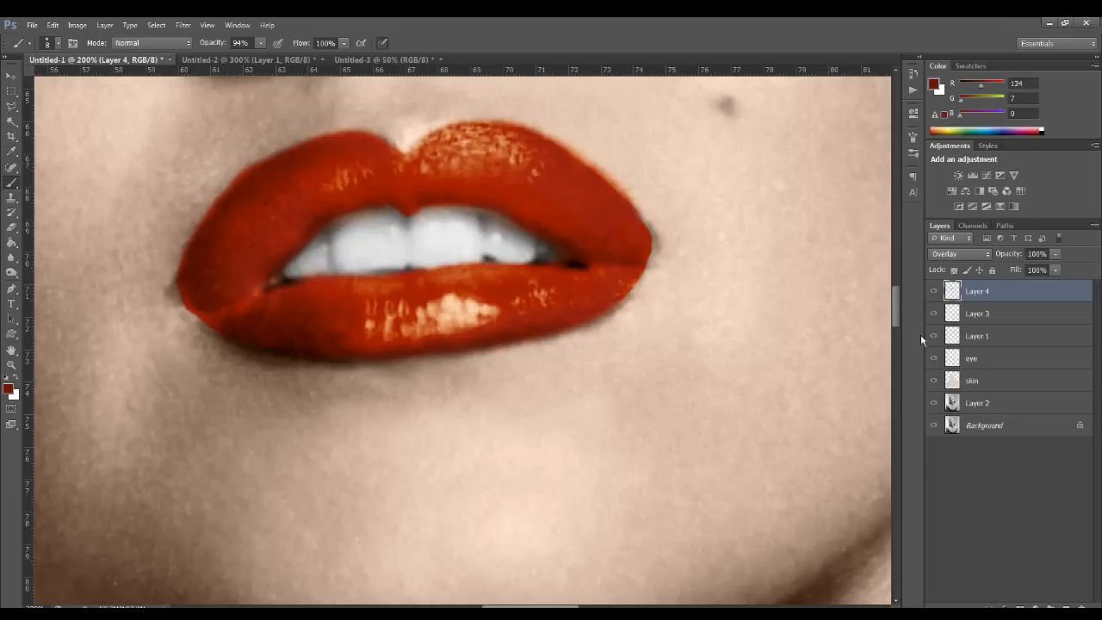
# Switch Layer 4 to Normal, sample the lip paint's red of RGB 167, 16, 0, and set the layer back to Overlay.
pyautogui.click(952, 252)
pyautogui.click(947, 273)
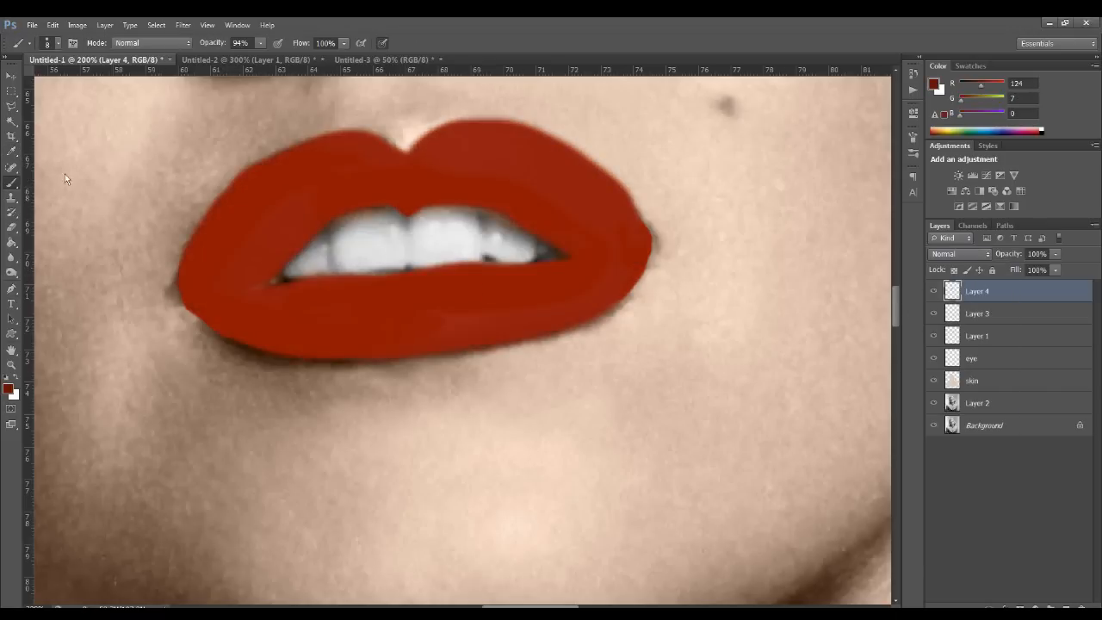
pyautogui.click(11, 151)
pyautogui.click(225, 221)
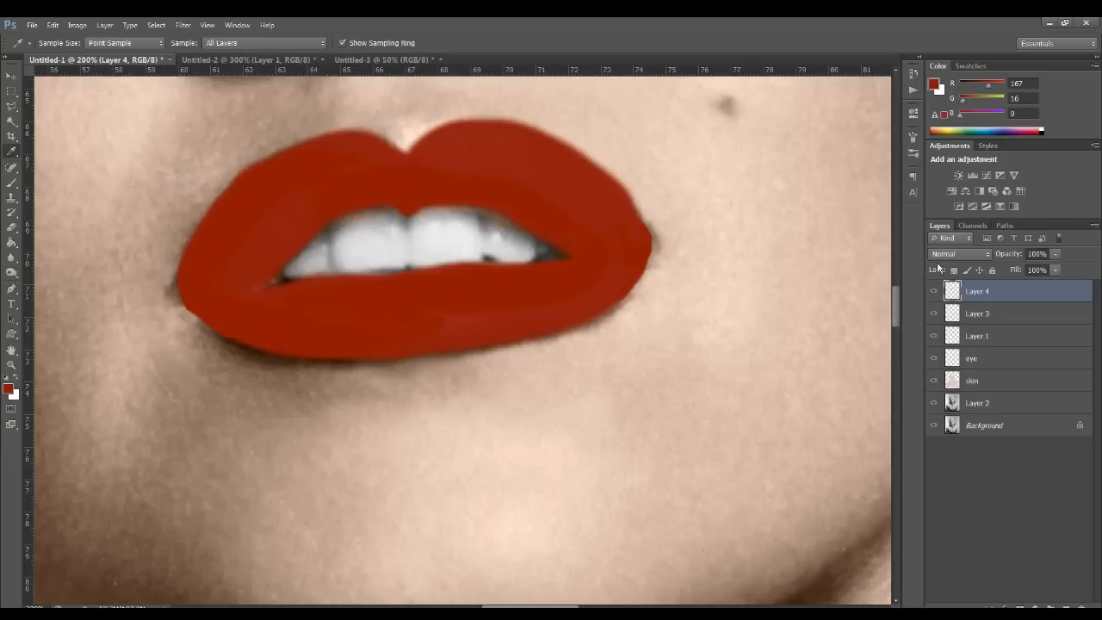
pyautogui.click(957, 253)
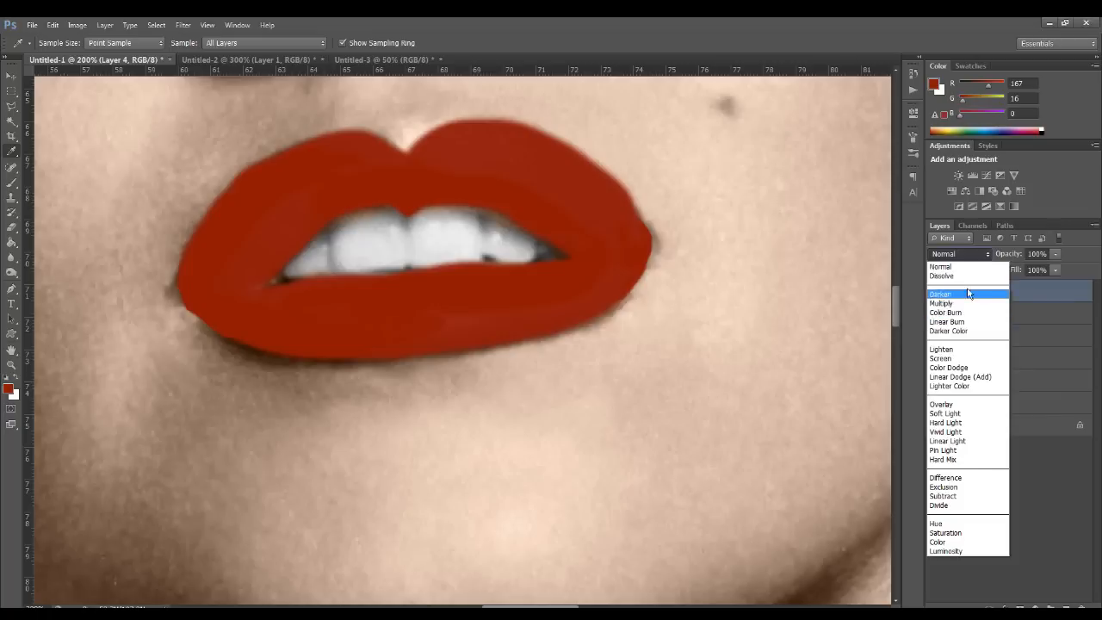
pyautogui.click(947, 269)
pyautogui.click(954, 255)
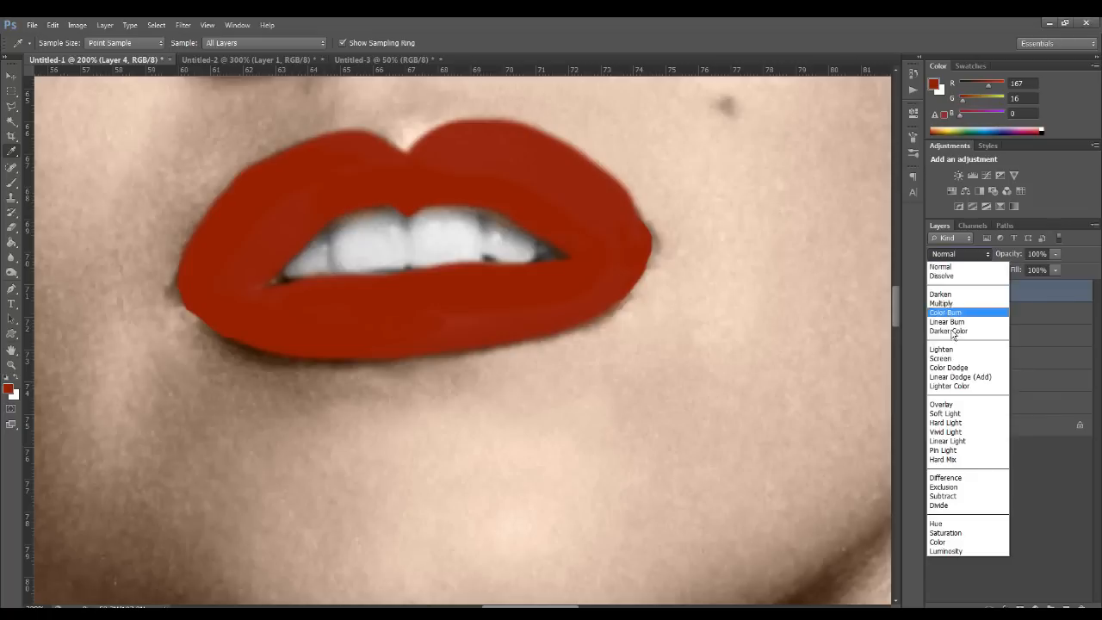
pyautogui.click(940, 404)
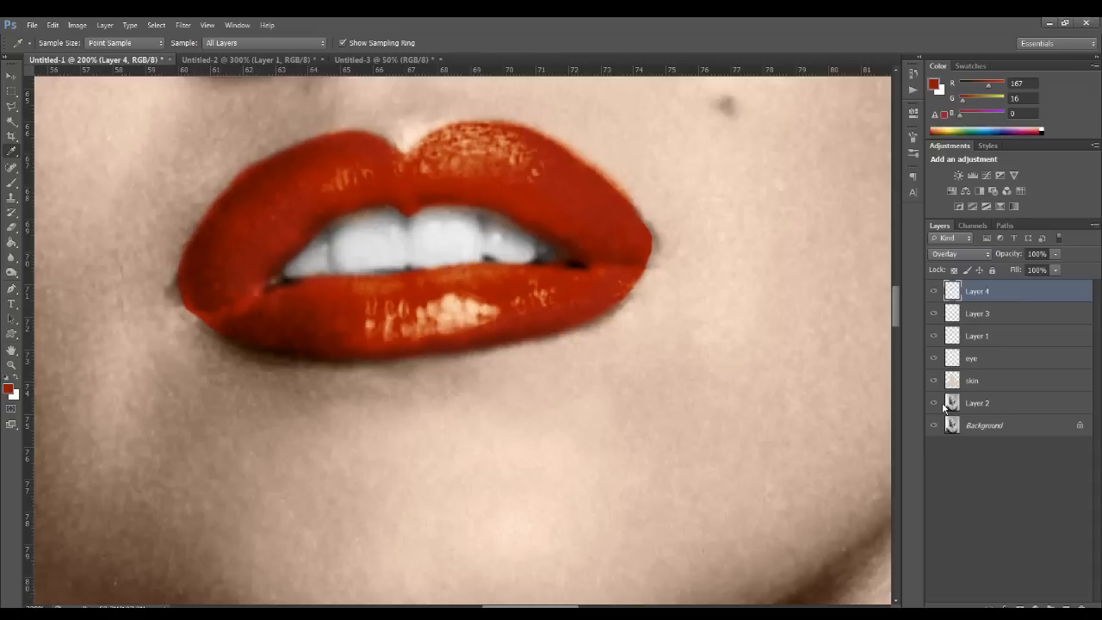
# Touch up the red at both corners of the mouth with the Brush tool.
pyautogui.click(12, 183)
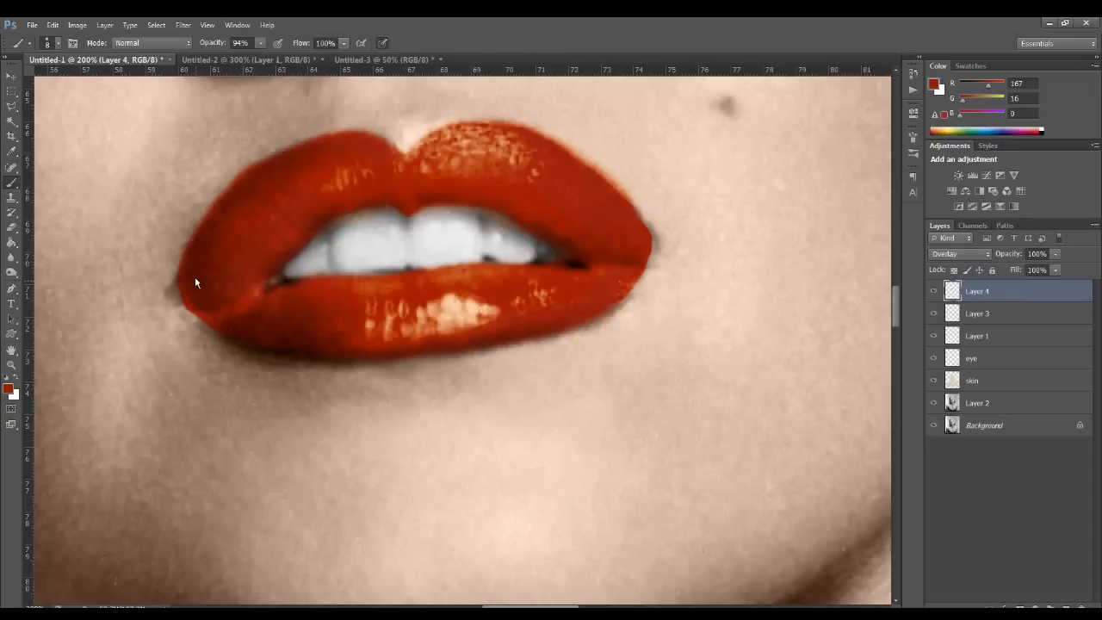
pyautogui.moveTo(189, 313); pyautogui.dragTo(204, 317)
pyautogui.moveTo(653, 252)
pyautogui.mouseDown()
pyautogui.moveTo(650, 263)
pyautogui.moveTo(638, 223)
pyautogui.mouseUp()
# Review the lips against the whole portrait and change Layer 4's blending mode to Color.
pyautogui.hotkey('ctrl', '0')
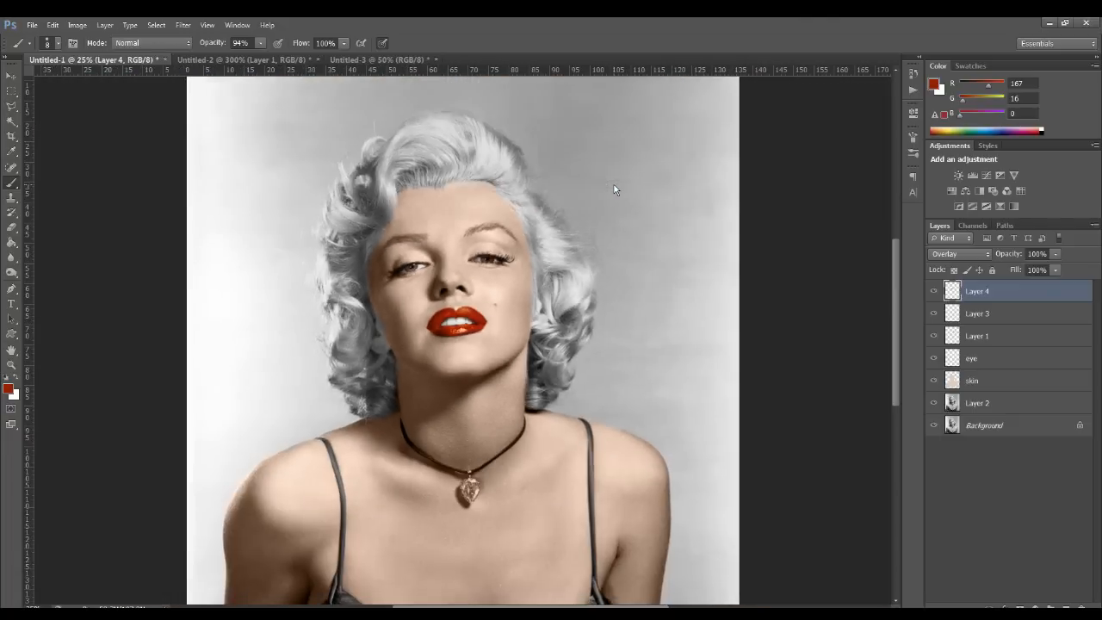
pyautogui.hotkey('ctrl', '-')
pyautogui.hotkey('ctrl', '+')
pyautogui.hotkey('ctrl', '+')
pyautogui.hotkey('ctrl', '+')
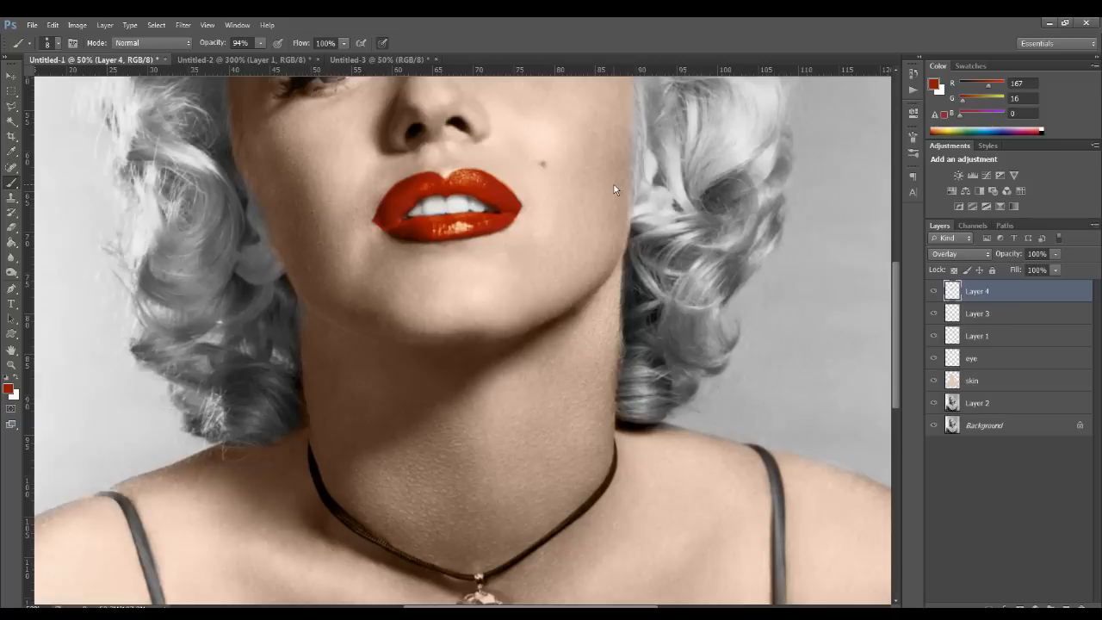
pyautogui.hotkey('ctrl', '+')
pyautogui.moveTo(894, 325); pyautogui.dragTo(899, 276)
pyautogui.click(960, 253)
pyautogui.click(942, 528)
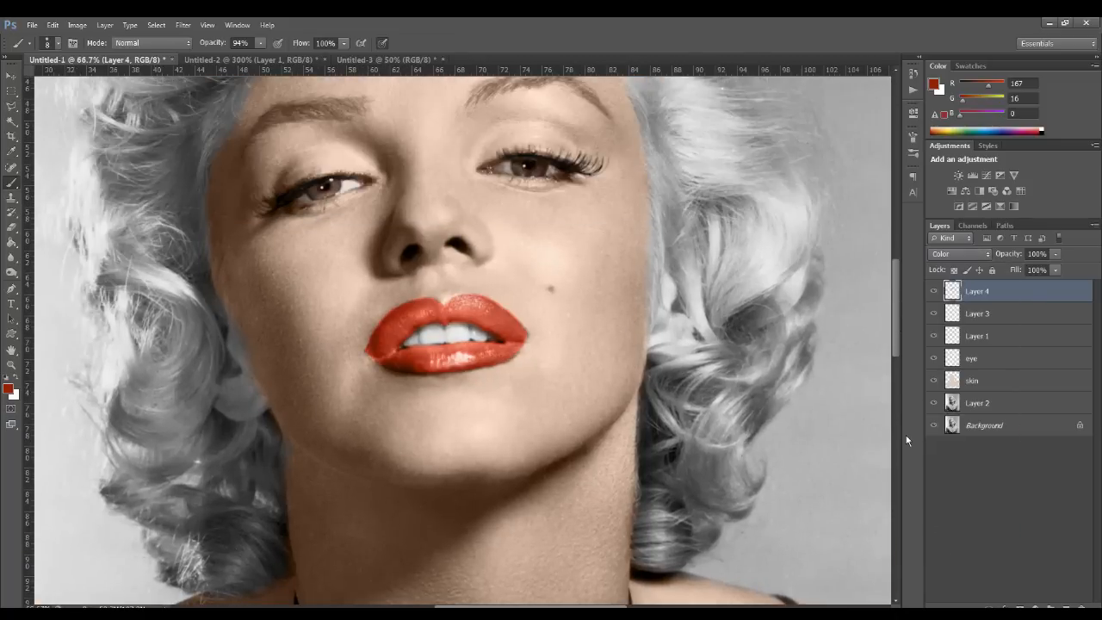
# Examine how the lip colour fits the portrait, both from a distance and closer up.
pyautogui.hotkey('ctrl', '-')
pyautogui.hotkey('ctrl', '-')
pyautogui.hotkey('ctrl', '-')
pyautogui.hotkey('ctrl', '-')
pyautogui.hotkey('ctrl', '+')
pyautogui.hotkey('ctrl', '+')
pyautogui.hotkey('ctrl', '+')
pyautogui.hotkey('ctrl', '+')
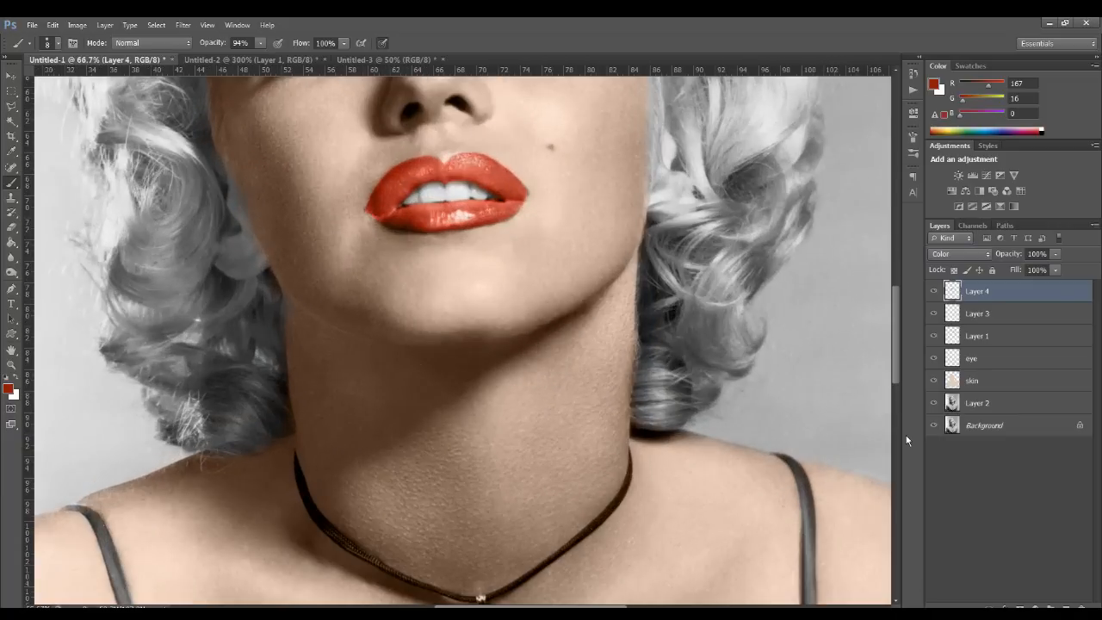
# Soften the red at the corners of the mouth on Layer 4 with a 37 px Eraser at 44% opacity.
pyautogui.hotkey('ctrl', '+')
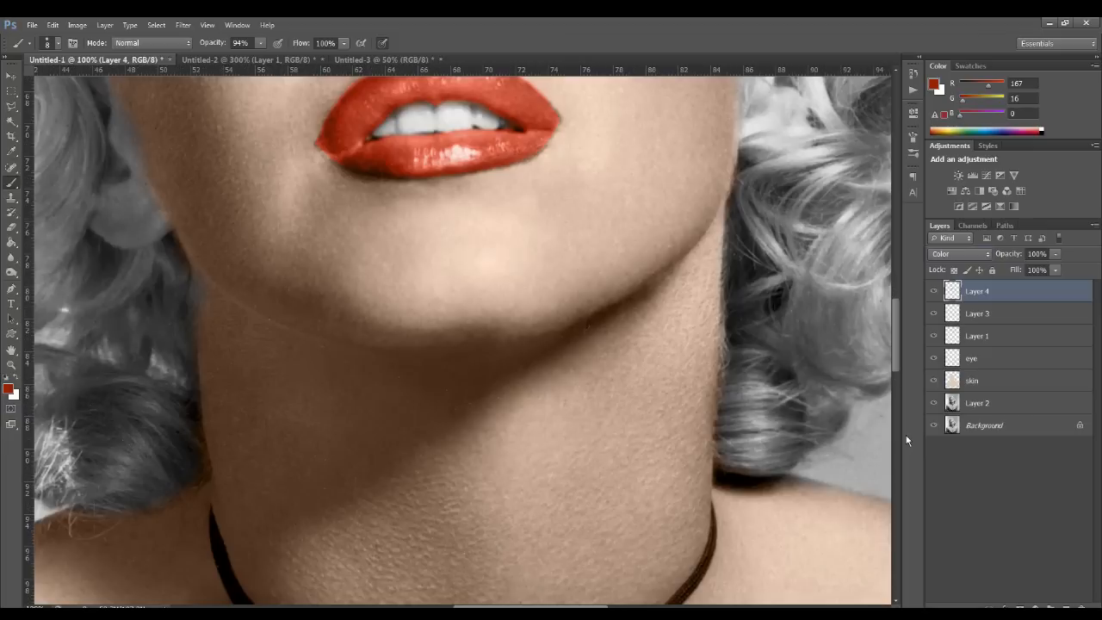
pyautogui.click(20, 230)
pyautogui.click(59, 44)
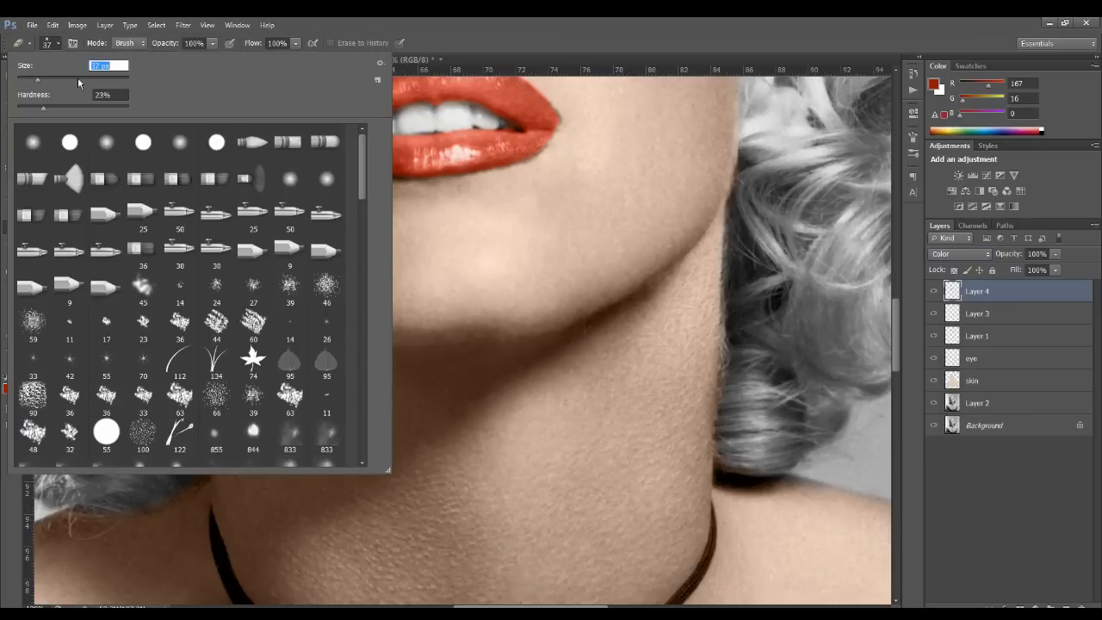
pyautogui.moveTo(212, 43); pyautogui.dragTo(181, 54)
pyautogui.click(320, 171)
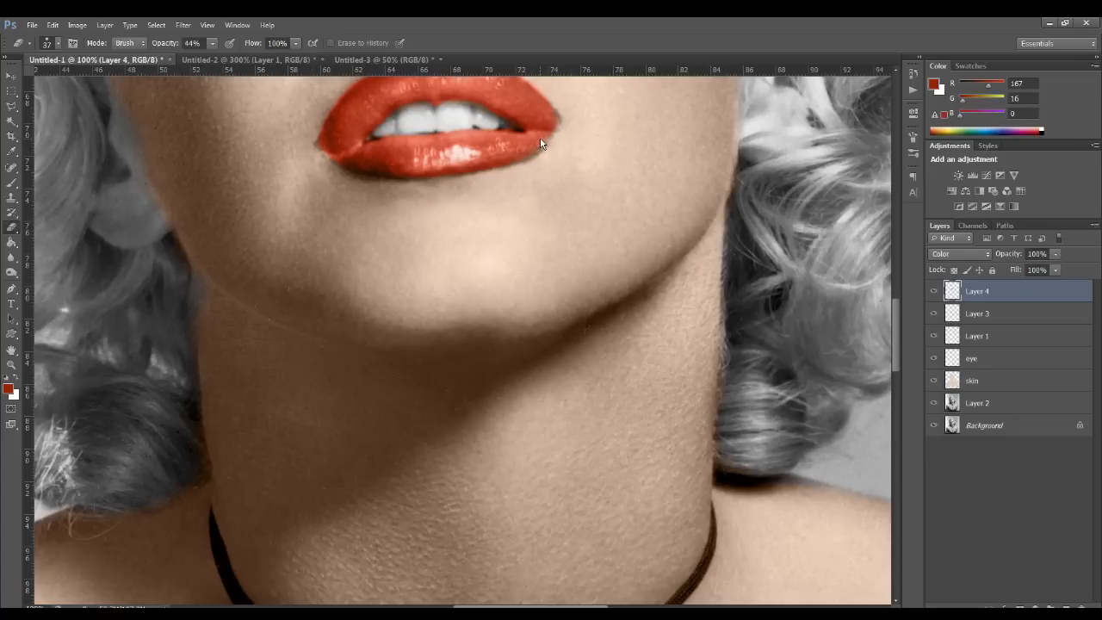
# Review the lips against the whole portrait and set Layer 4's blending mode to Overlay.
pyautogui.hotkey('ctrl', '-')
pyautogui.hotkey('ctrl', '-')
pyautogui.hotkey('ctrl', '-')
pyautogui.hotkey('ctrl', '-')
pyautogui.hotkey('ctrl', '+')
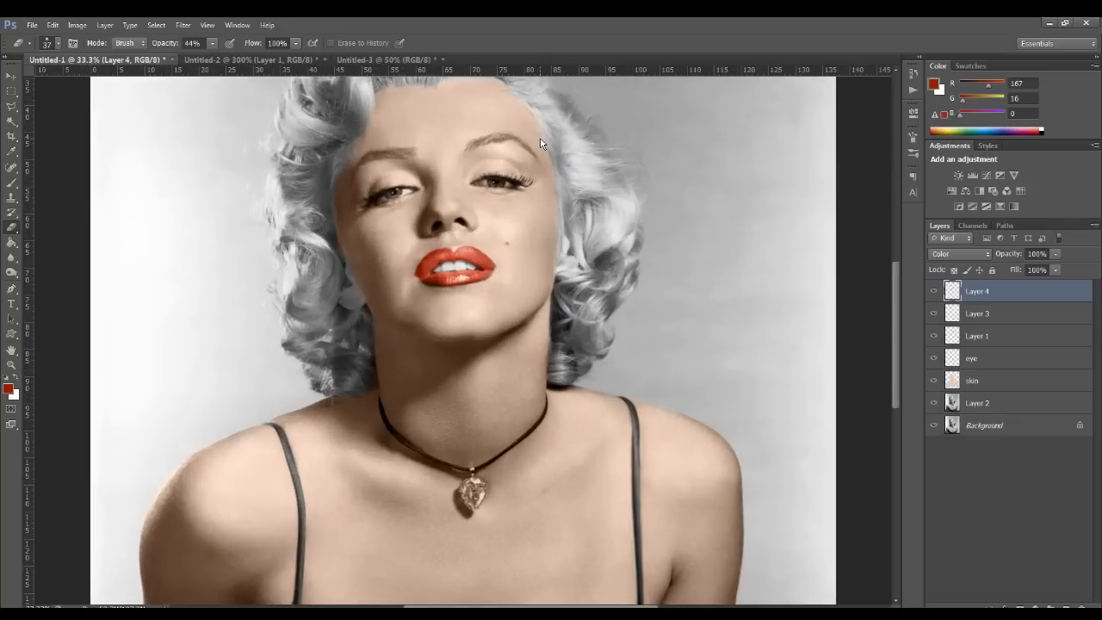
pyautogui.hotkey('shift', 'alt', 'o')
pyautogui.hotkey('ctrl', '+')
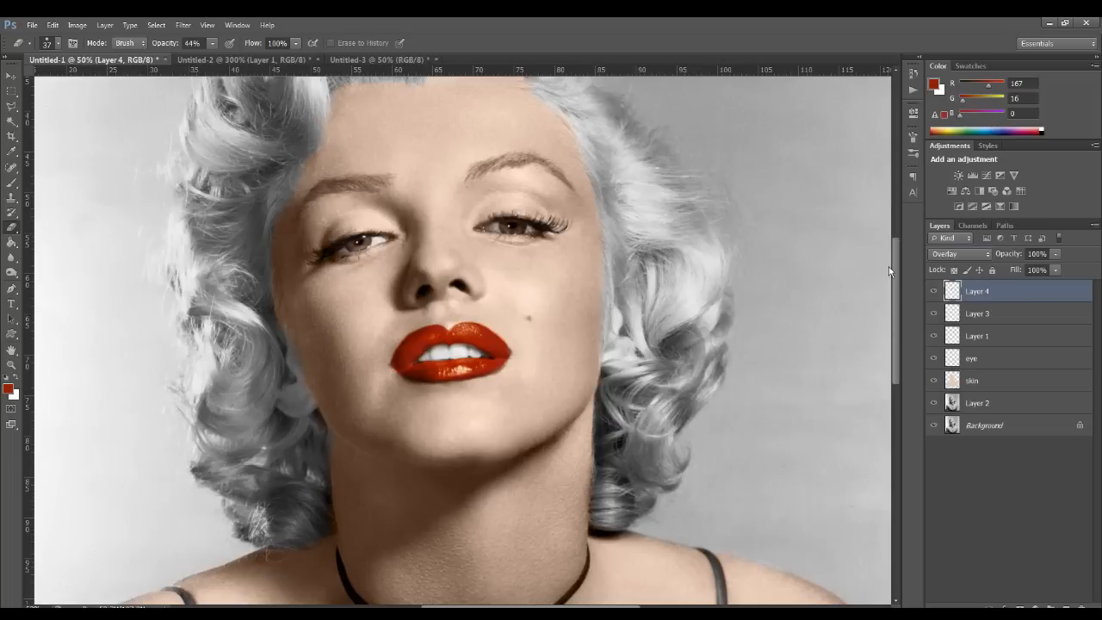
# Add a new layer above Layer 4 and paint red over both cheeks with a soft 308 px brush.
pyautogui.click(1065, 607)
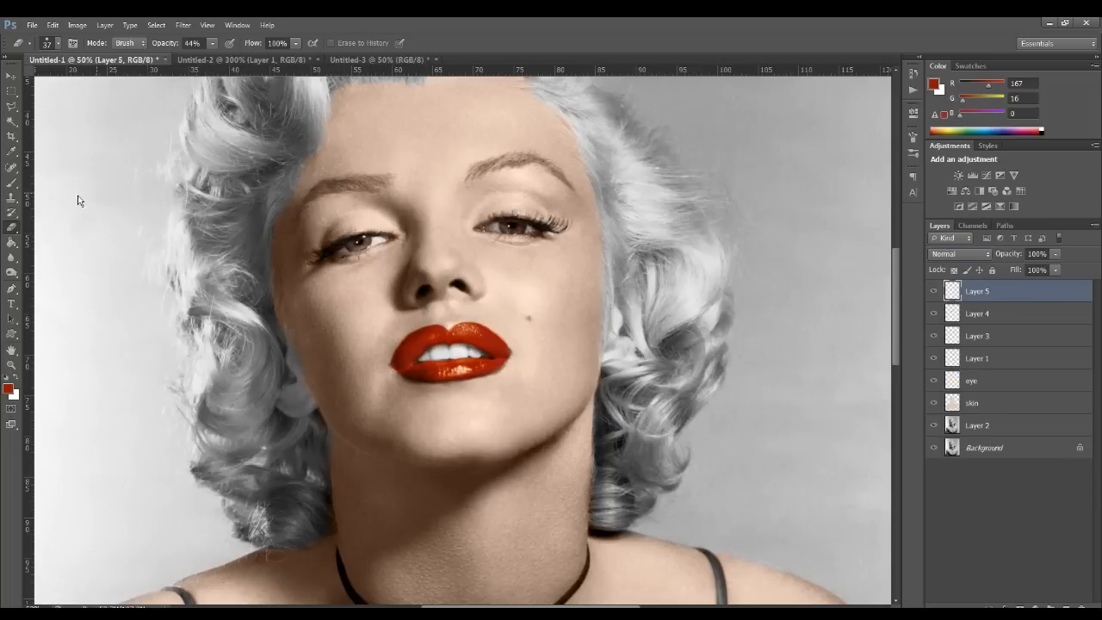
pyautogui.click(11, 182)
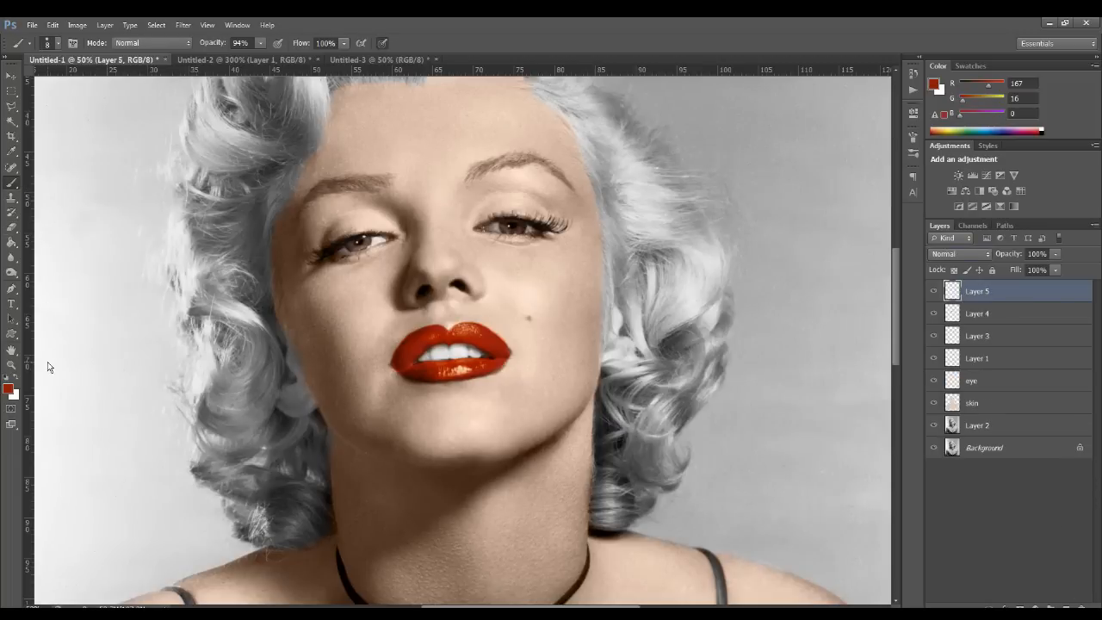
pyautogui.click(58, 43)
pyautogui.moveTo(104, 79); pyautogui.dragTo(112, 79)
pyautogui.moveTo(33, 108); pyautogui.dragTo(17, 108)
pyautogui.moveTo(109, 78); pyautogui.dragTo(109, 79)
pyautogui.click(341, 29)
pyautogui.moveTo(540, 308)
pyautogui.mouseDown()
pyautogui.moveTo(530, 284)
pyautogui.moveTo(555, 268)
pyautogui.mouseUp()
pyautogui.moveTo(353, 328)
pyautogui.mouseDown()
pyautogui.moveTo(325, 279)
pyautogui.moveTo(314, 288)
pyautogui.mouseUp()
# Set the cheek layer's blending mode to Overlay and its opacity to 51%.
pyautogui.click(957, 254)
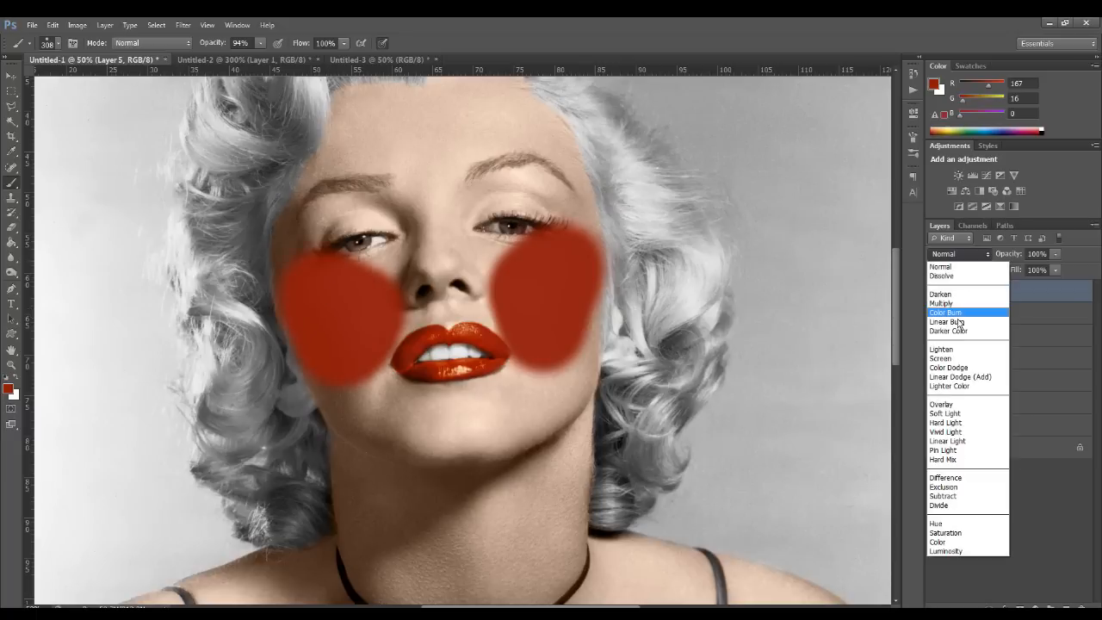
pyautogui.click(942, 404)
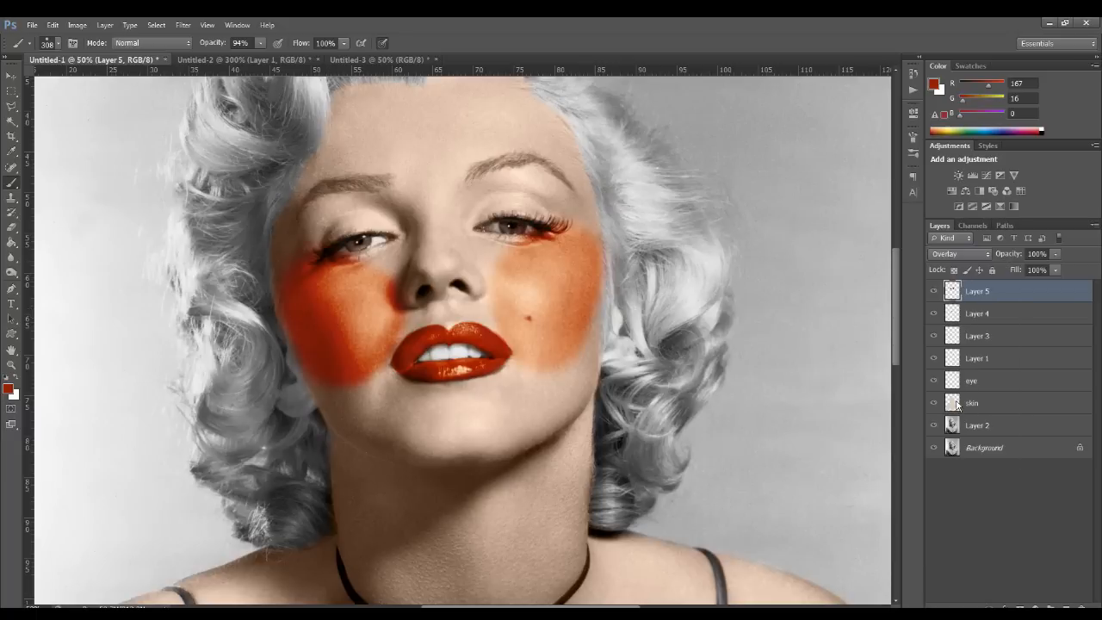
pyautogui.click(1055, 253)
pyautogui.moveTo(1056, 268); pyautogui.dragTo(1031, 268)
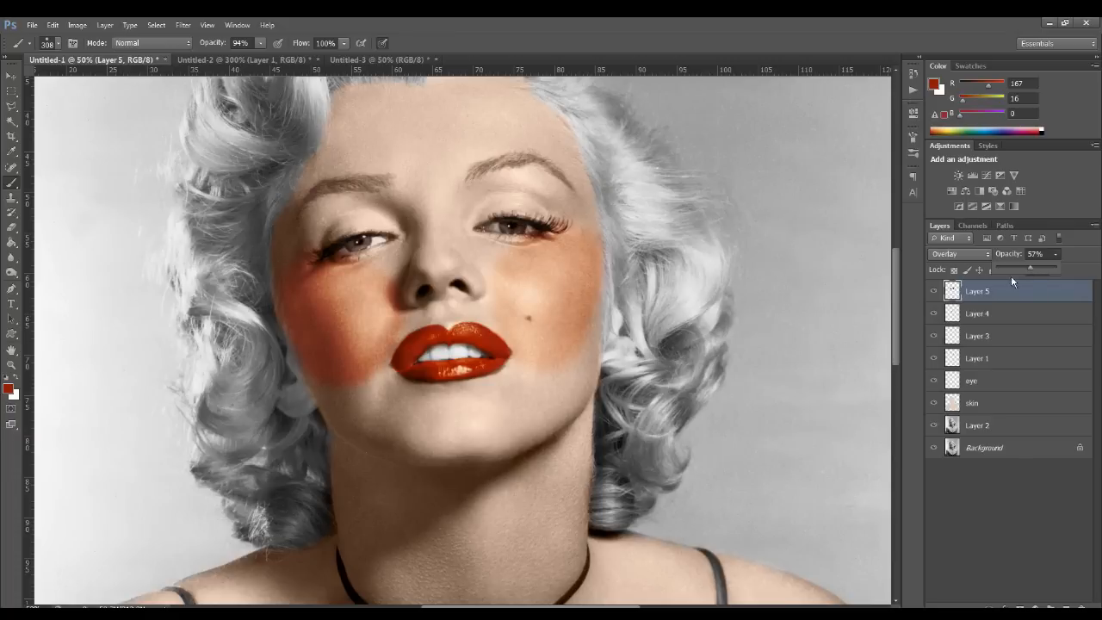
# Fade the edges of the blush on both cheeks with a soft 349 px Eraser at 44% opacity.
pyautogui.click(11, 226)
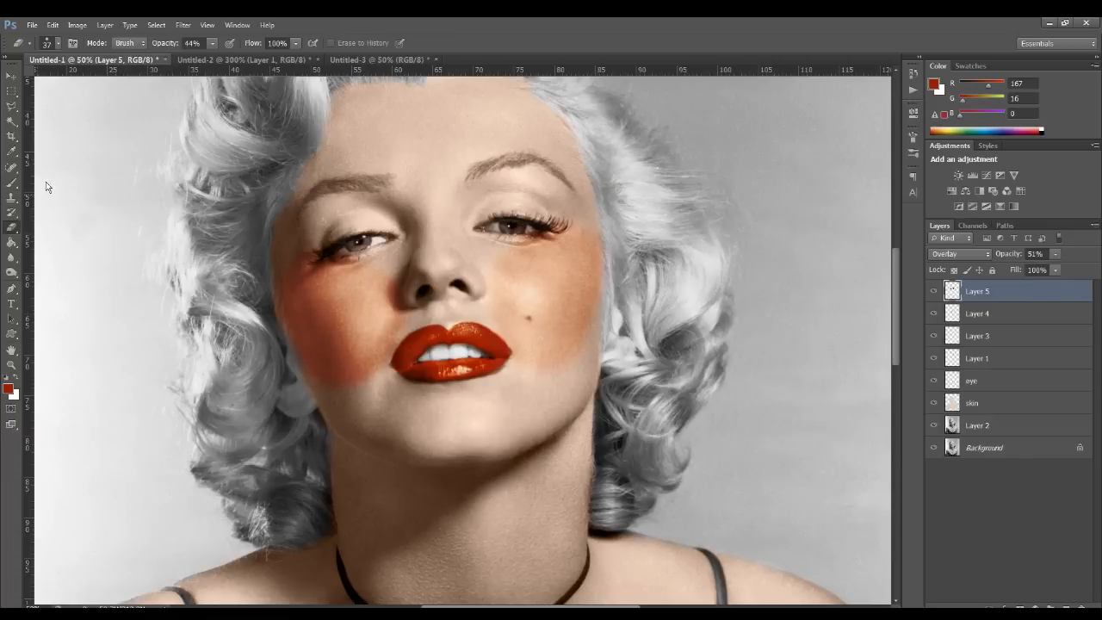
pyautogui.click(57, 43)
pyautogui.moveTo(85, 75); pyautogui.dragTo(109, 78)
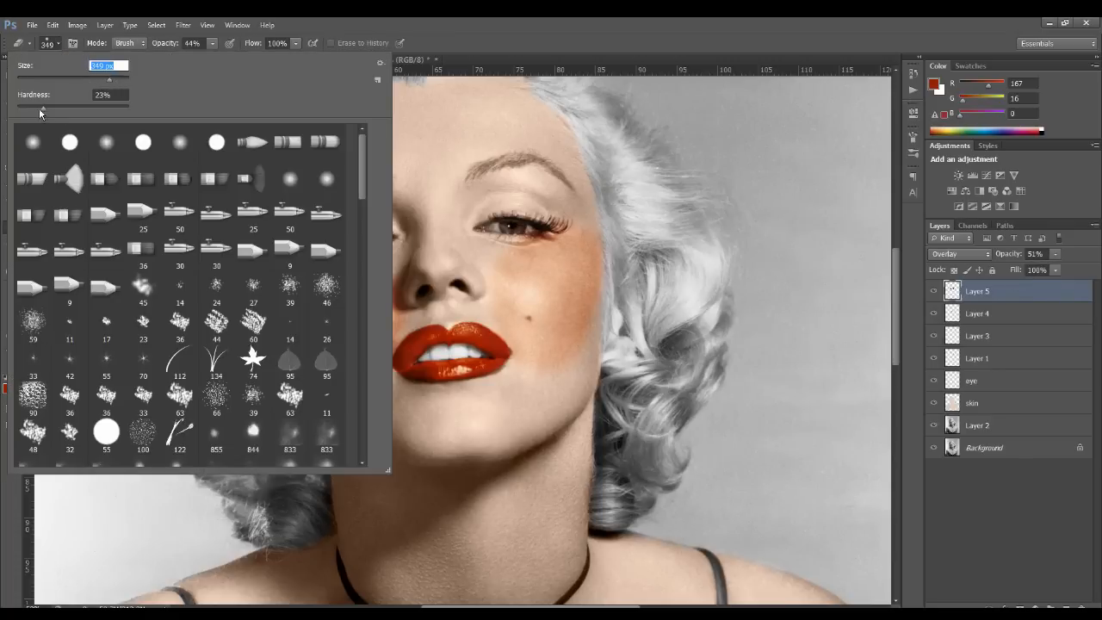
pyautogui.moveTo(52, 110); pyautogui.dragTo(24, 110)
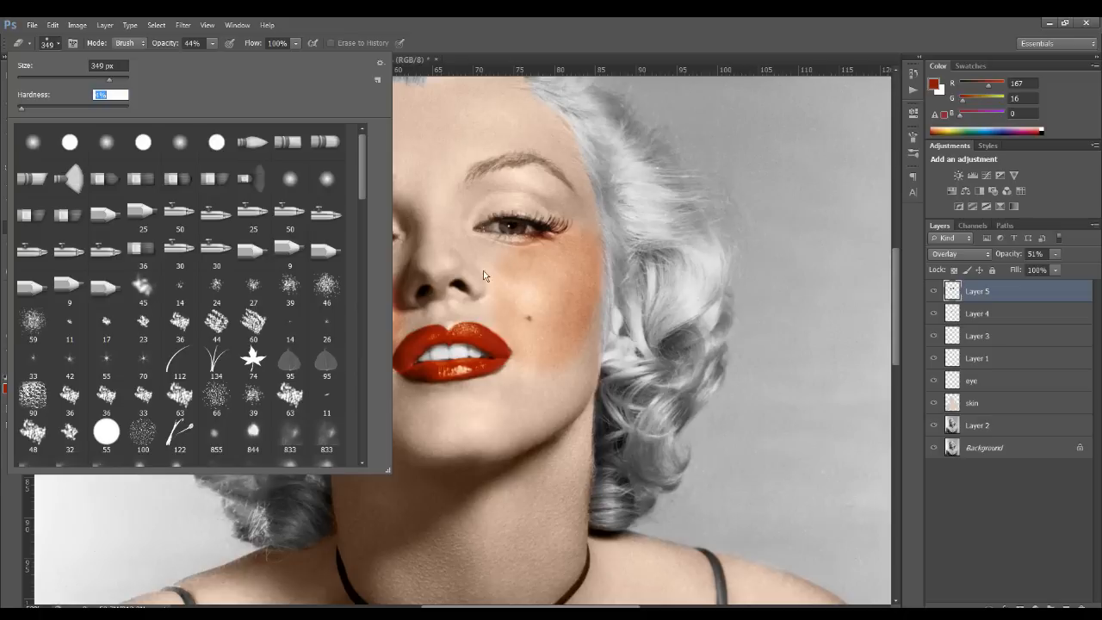
pyautogui.click(483, 275)
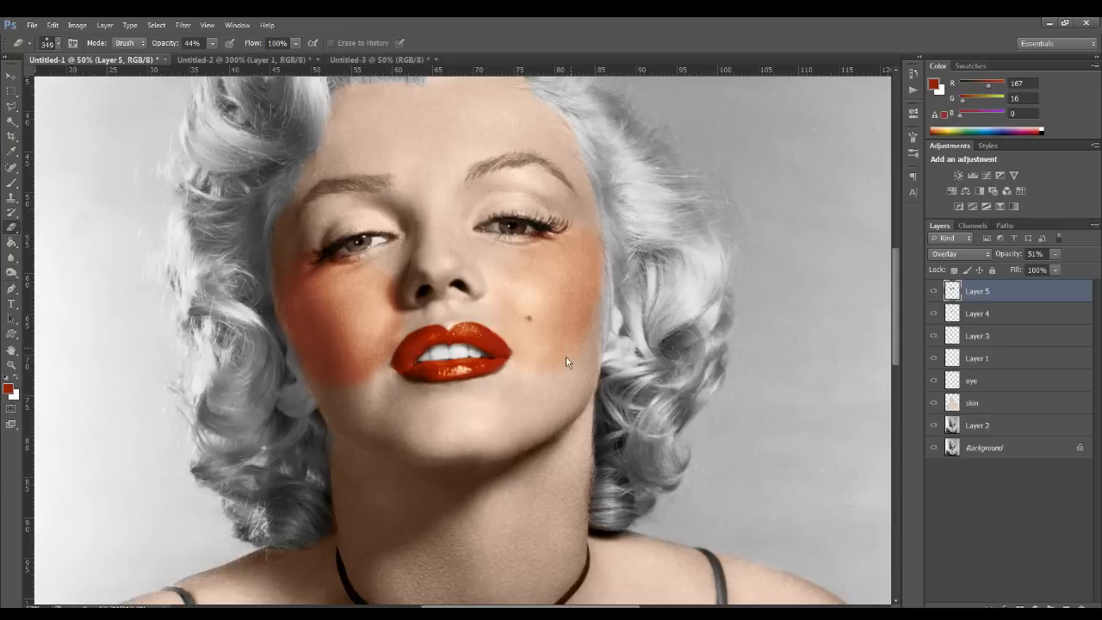
pyautogui.moveTo(563, 359); pyautogui.dragTo(613, 241)
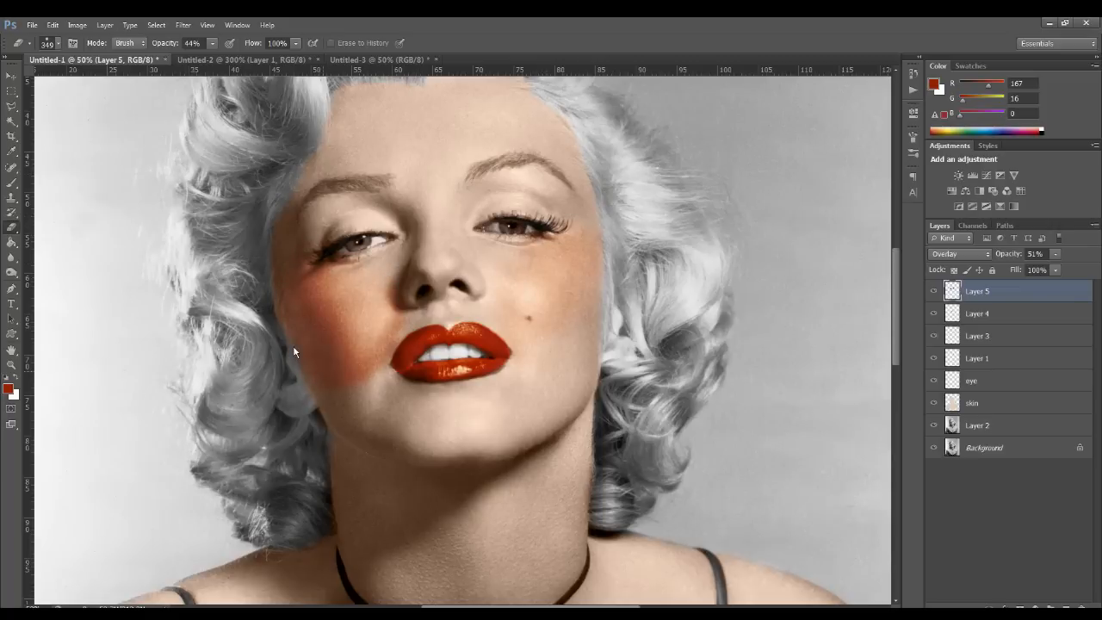
pyautogui.moveTo(293, 345)
pyautogui.mouseDown()
pyautogui.moveTo(370, 389)
pyautogui.moveTo(391, 337)
pyautogui.mouseUp()
# Lower the Eraser opacity to 12%, soften the cheek blush further and review it against the whole portrait.
pyautogui.click(212, 43)
pyautogui.moveTo(207, 58); pyautogui.dragTo(191, 59)
pyautogui.click(334, 315)
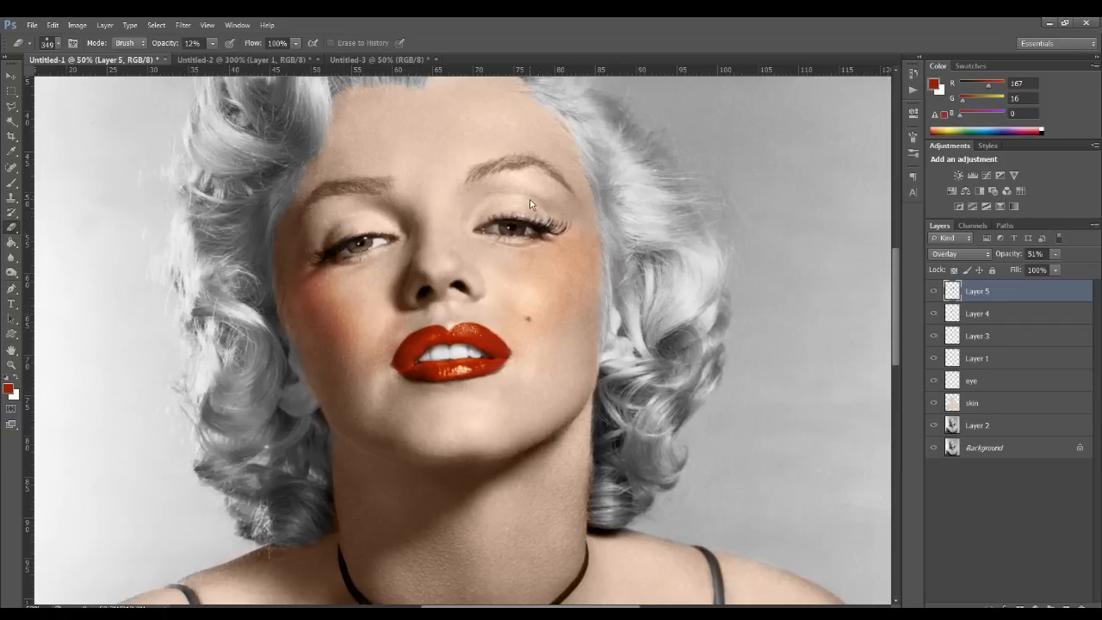
pyautogui.hotkey('ctrl', '-')
pyautogui.hotkey('ctrl', '-')
pyautogui.hotkey('ctrl', '-')
pyautogui.hotkey('ctrl', '+')
pyautogui.hotkey('ctrl', '+')
pyautogui.hotkey('ctrl', '+')
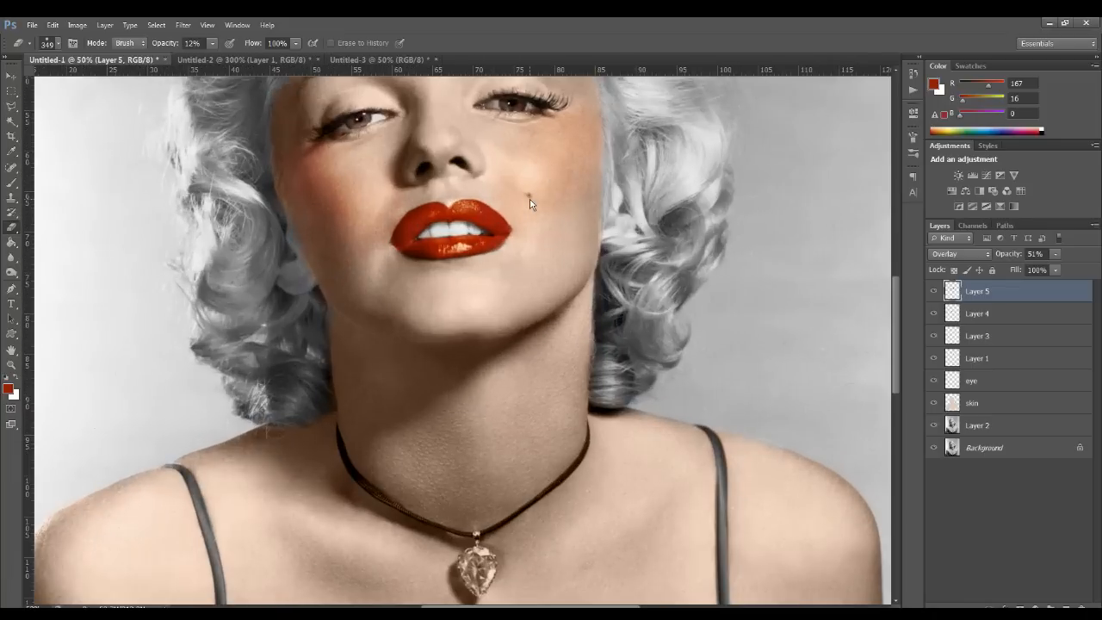
# Sample the blonde hair tone of RGB 232, 203, 161 from the colour reference photo and return to the portrait with the Brush tool.
pyautogui.click(226, 59)
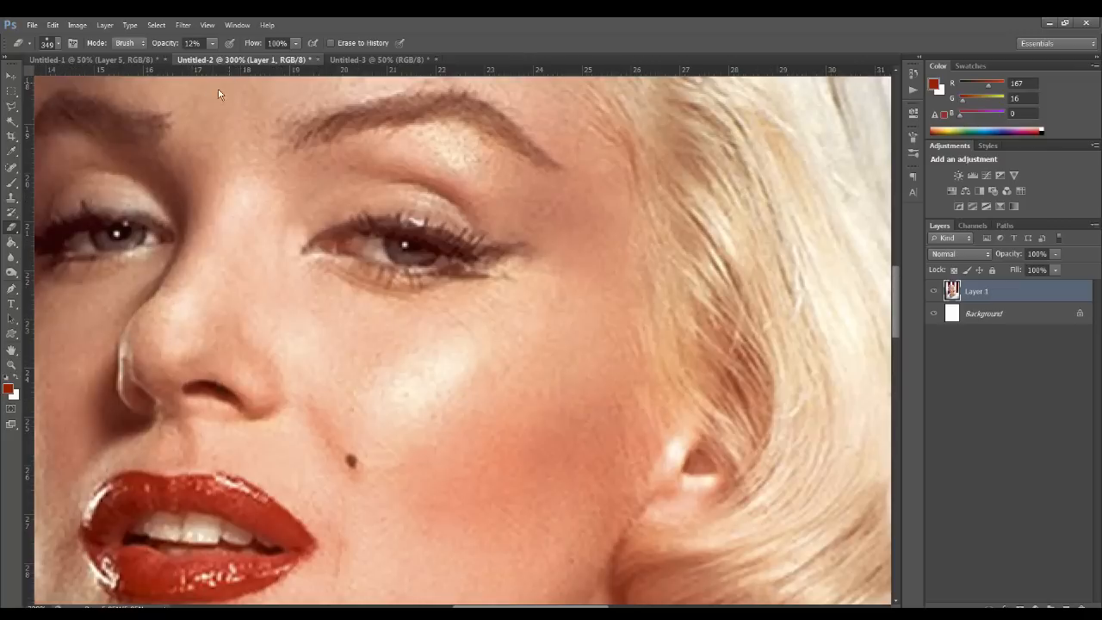
pyautogui.click(11, 151)
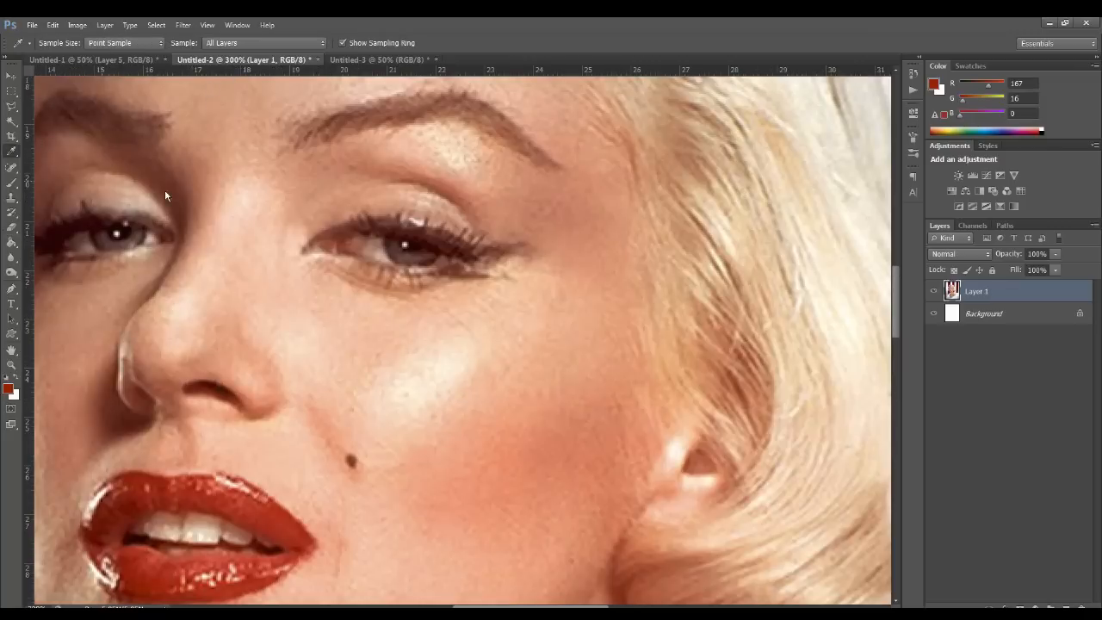
pyautogui.click(760, 199)
pyautogui.press('b')
pyautogui.click(95, 59)
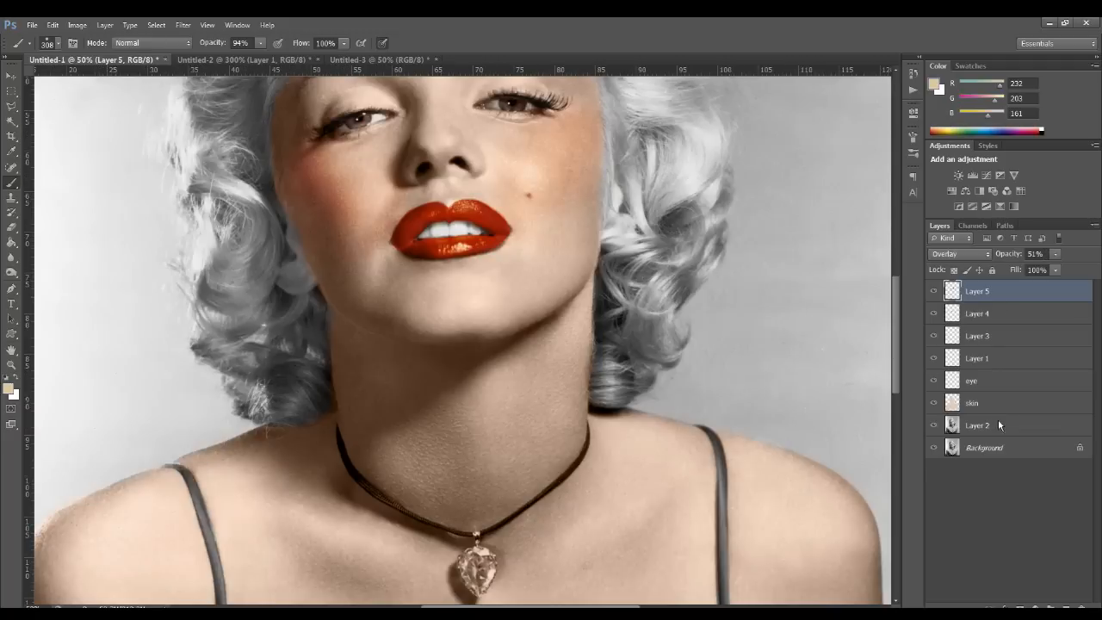
# Add a new layer and cover all of the hair with the sampled blonde using the 308 px brush.
pyautogui.hotkey('ctrl', 'shift', 'alt', 'n')
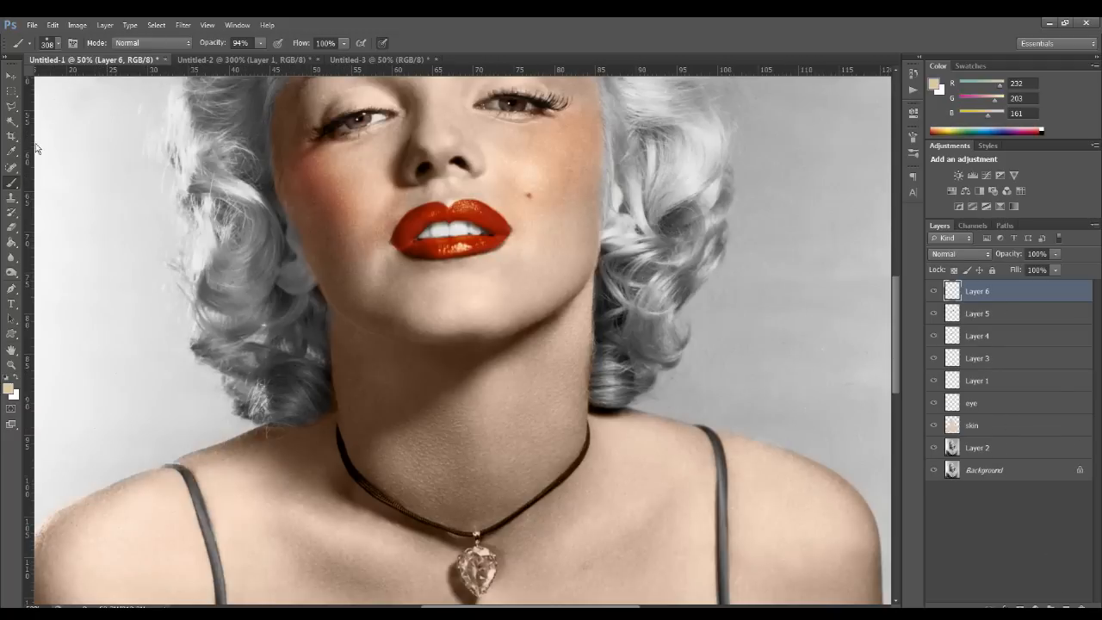
pyautogui.click(58, 43)
pyautogui.click(434, 42)
pyautogui.moveTo(895, 330); pyautogui.dragTo(895, 295)
pyautogui.moveTo(644, 262)
pyautogui.mouseDown()
pyautogui.moveTo(656, 328)
pyautogui.moveTo(689, 324)
pyautogui.moveTo(669, 424)
pyautogui.moveTo(627, 525)
pyautogui.moveTo(641, 489)
pyautogui.moveTo(625, 515)
pyautogui.moveTo(607, 491)
pyautogui.moveTo(623, 351)
pyautogui.mouseUp()
pyautogui.moveTo(244, 250)
pyautogui.mouseDown()
pyautogui.moveTo(278, 538)
pyautogui.moveTo(266, 538)
pyautogui.moveTo(219, 419)
pyautogui.moveTo(288, 485)
pyautogui.moveTo(176, 323)
pyautogui.mouseUp()
pyautogui.moveTo(193, 202)
pyautogui.mouseDown()
pyautogui.moveTo(196, 302)
pyautogui.moveTo(216, 211)
pyautogui.moveTo(269, 144)
pyautogui.moveTo(244, 247)
pyautogui.moveTo(284, 164)
pyautogui.moveTo(285, 137)
pyautogui.moveTo(245, 258)
pyautogui.mouseUp()
pyautogui.moveTo(898, 314); pyautogui.dragTo(820, 272)
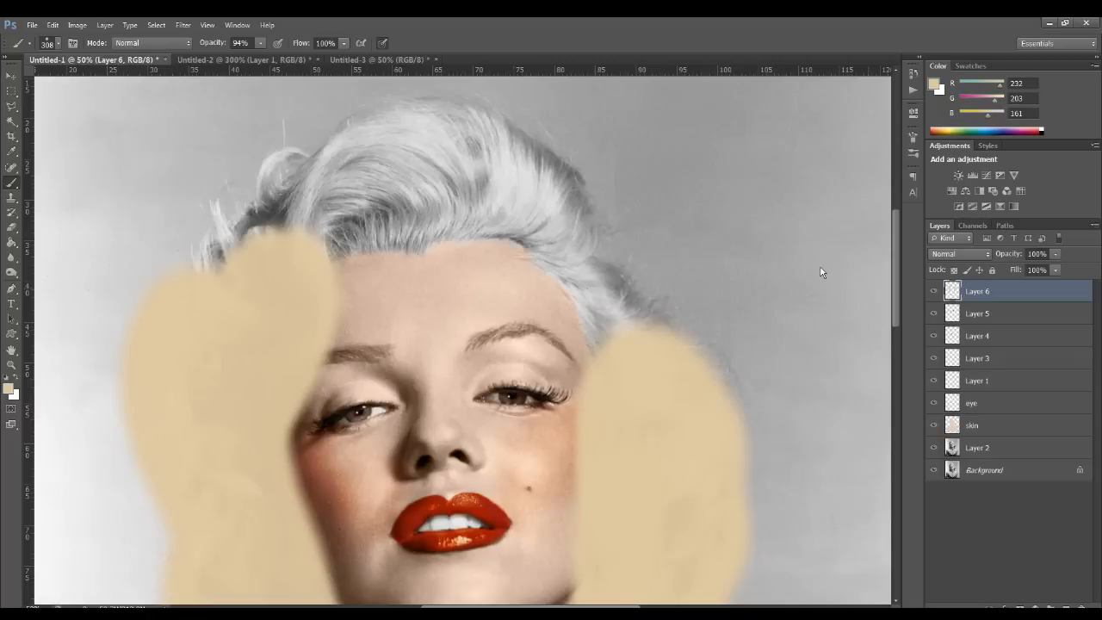
pyautogui.moveTo(340, 223)
pyautogui.mouseDown()
pyautogui.moveTo(459, 227)
pyautogui.moveTo(584, 291)
pyautogui.moveTo(631, 344)
pyautogui.moveTo(530, 236)
pyautogui.moveTo(359, 178)
pyautogui.moveTo(356, 159)
pyautogui.moveTo(499, 164)
pyautogui.moveTo(555, 211)
pyautogui.moveTo(473, 165)
pyautogui.moveTo(340, 198)
pyautogui.moveTo(265, 236)
pyautogui.moveTo(222, 290)
pyautogui.moveTo(278, 215)
pyautogui.moveTo(265, 217)
pyautogui.moveTo(332, 187)
pyautogui.moveTo(380, 191)
pyautogui.mouseUp()
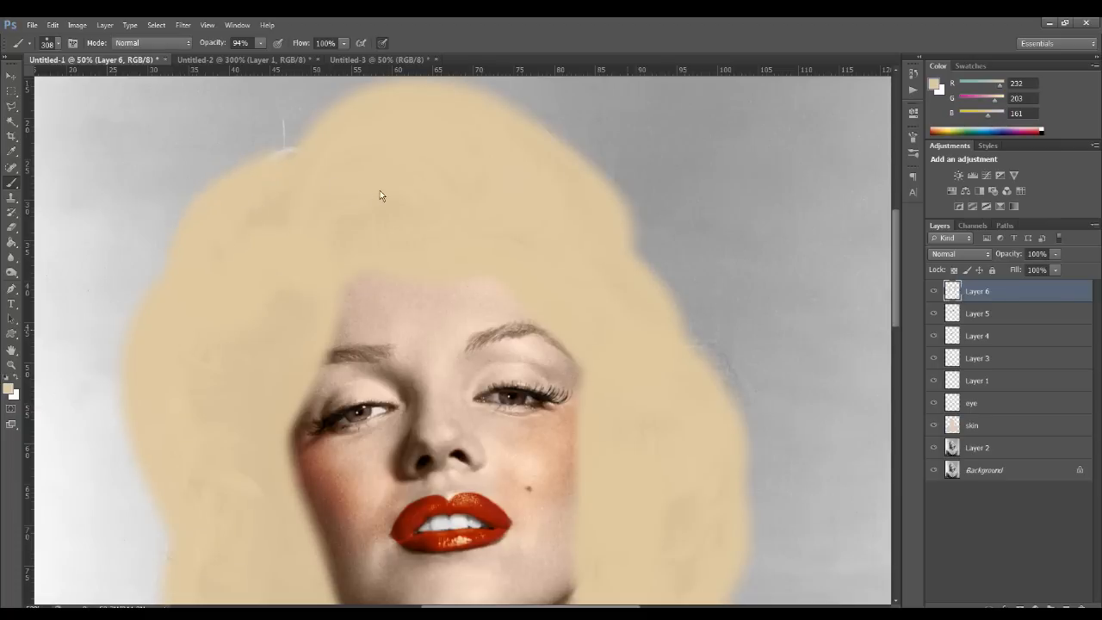
# Set the hair layer's blending mode to Color and its opacity to 92%.
pyautogui.click(960, 253)
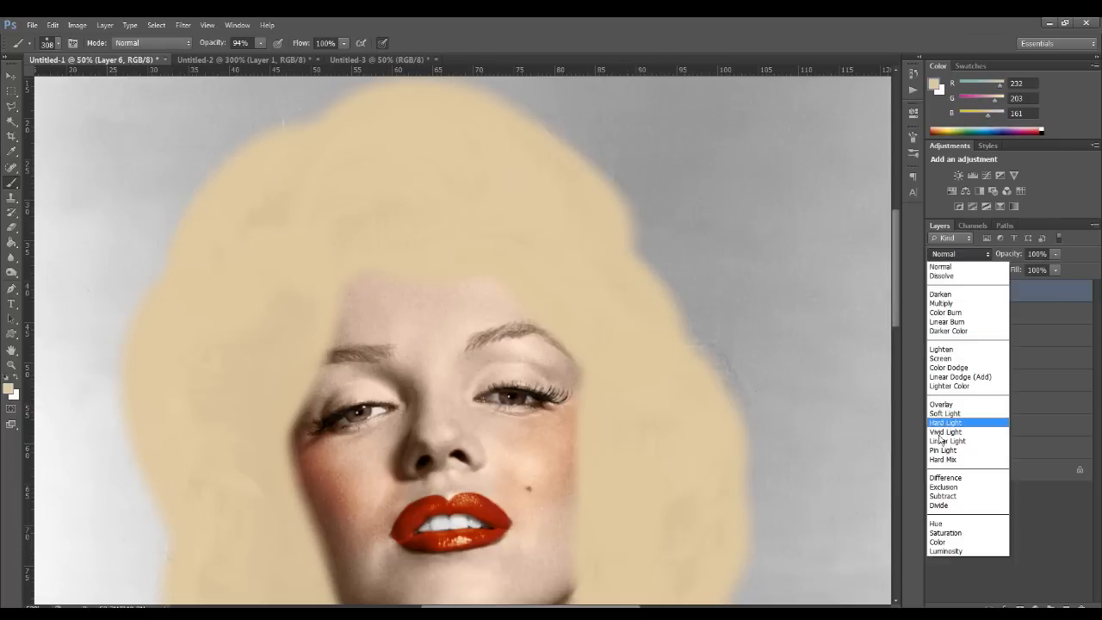
pyautogui.click(937, 542)
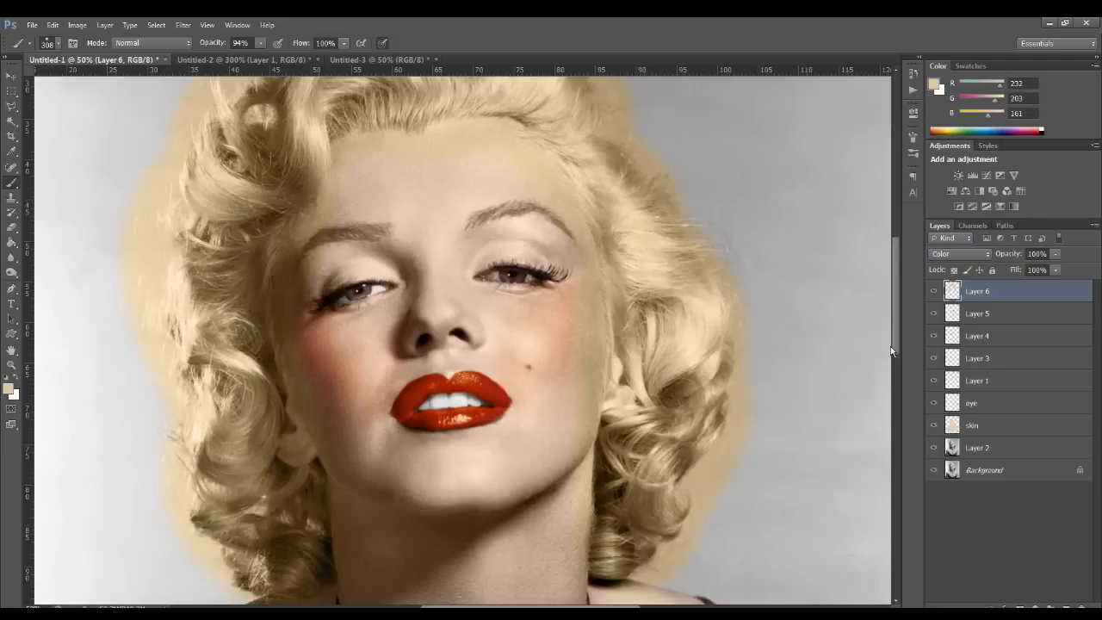
pyautogui.moveTo(1054, 253); pyautogui.dragTo(1036, 270)
# Erase blonde spill from the face and the background beside the right-hand curls with a 100 px Eraser at 72% opacity.
pyautogui.click(12, 227)
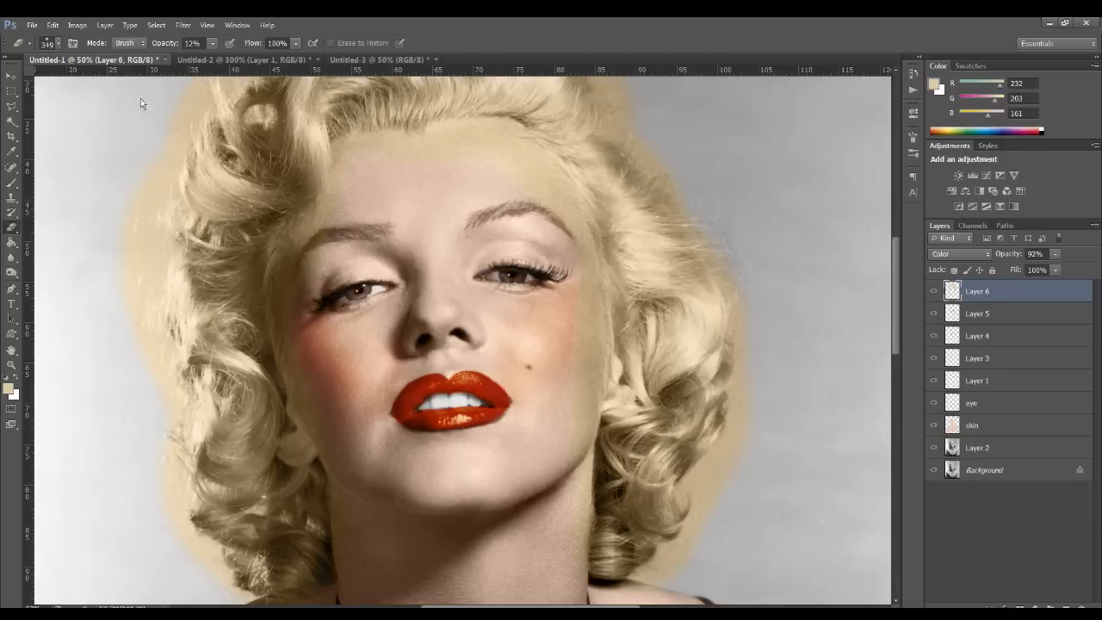
pyautogui.press('[')
pyautogui.press('[')
pyautogui.press('[')
pyautogui.press('[')
pyautogui.press('[')
pyautogui.press('[')
pyautogui.press('[')
pyautogui.press('7')
pyautogui.press('2')
pyautogui.scroll(-2, 818, 345)
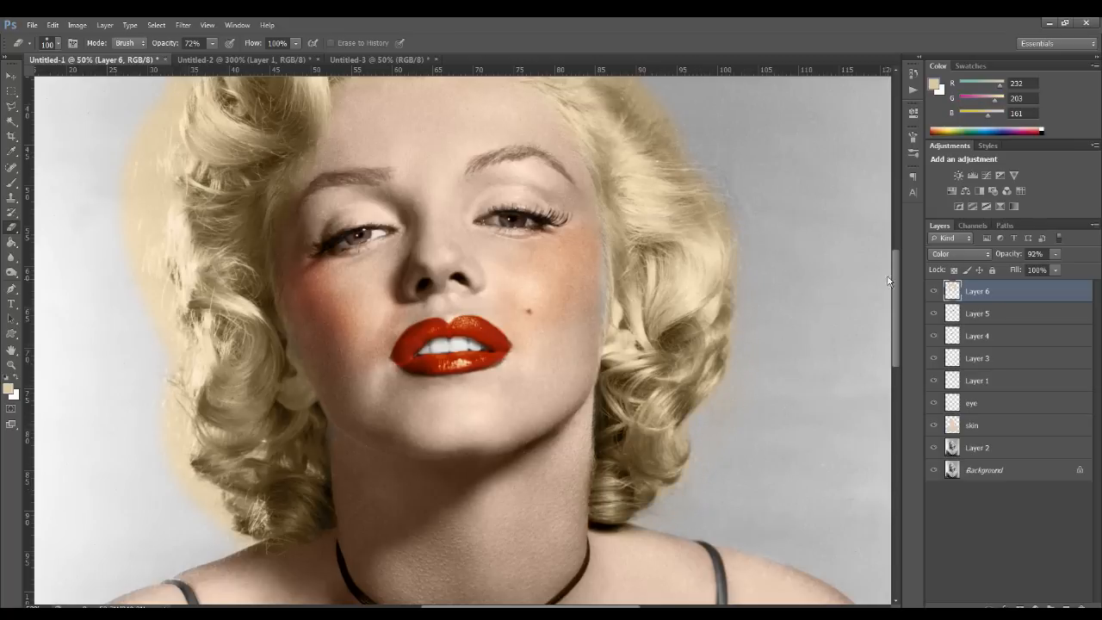
# Erase the blonde spill from the background above the hair and along the left-hand curls.
pyautogui.scroll(3, 764, 183)
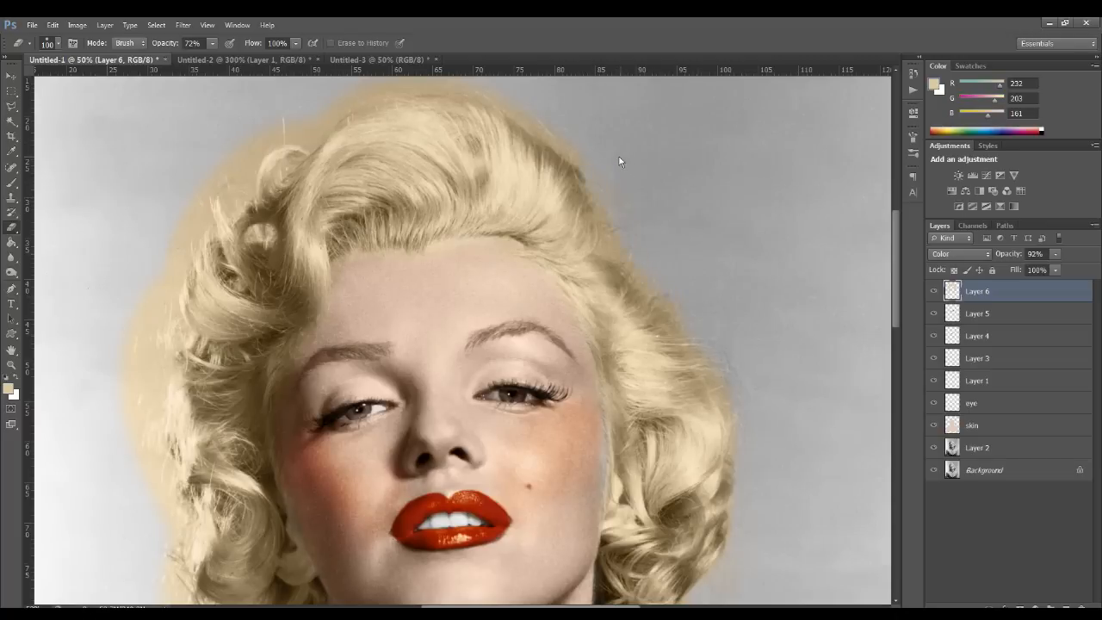
pyautogui.scroll(2, 896, 236)
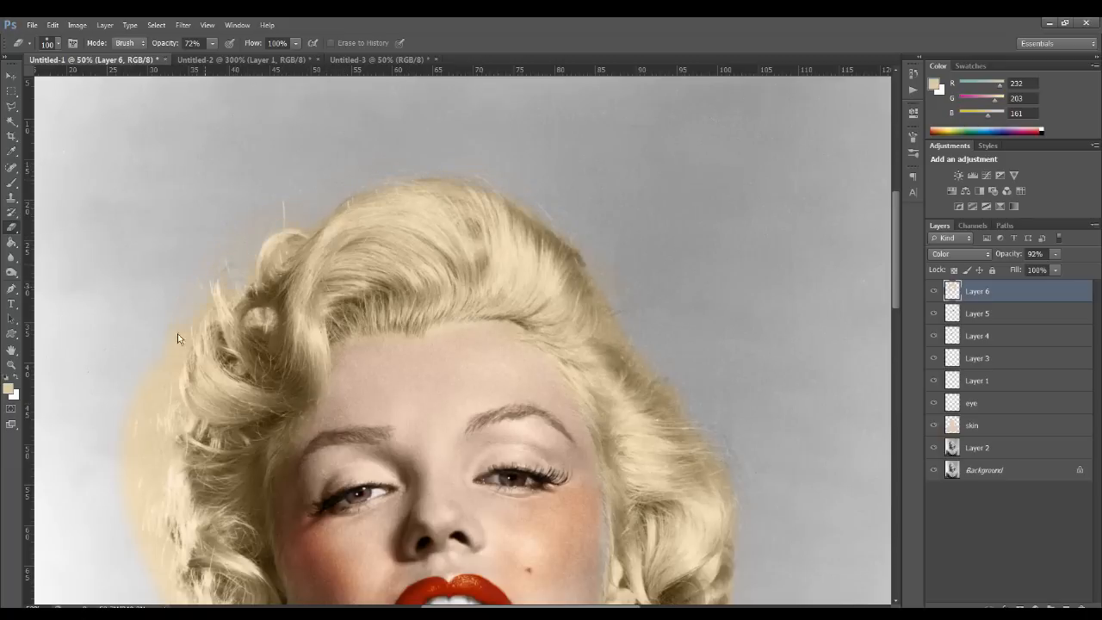
pyautogui.moveTo(175, 346)
pyautogui.mouseDown()
pyautogui.moveTo(148, 439)
pyautogui.moveTo(149, 534)
pyautogui.moveTo(142, 516)
pyautogui.mouseUp()
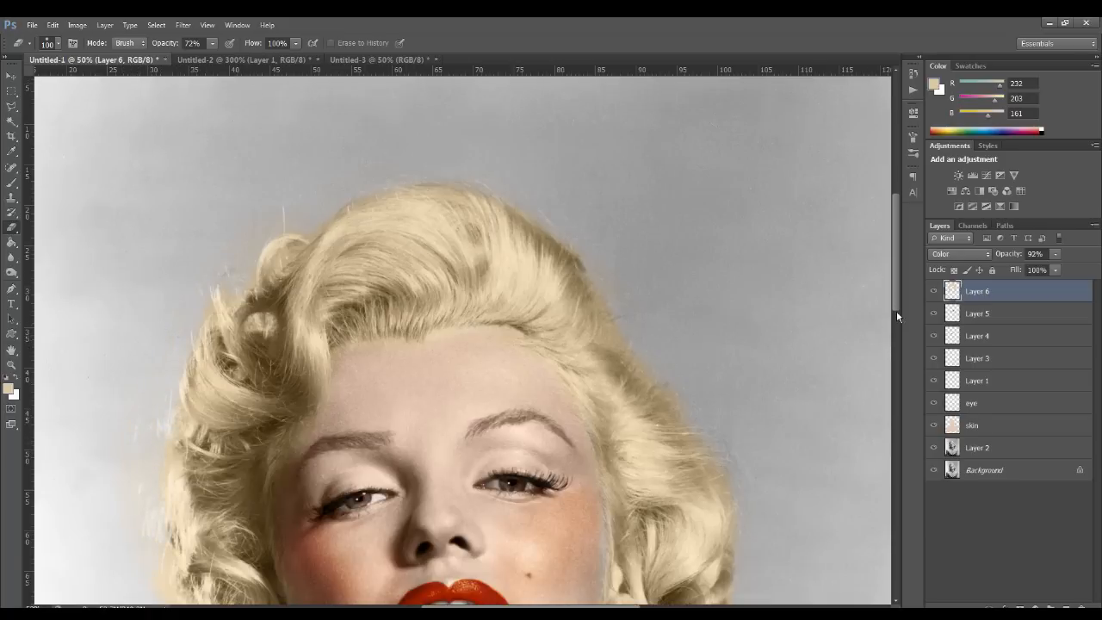
pyautogui.scroll(-3, 896, 310)
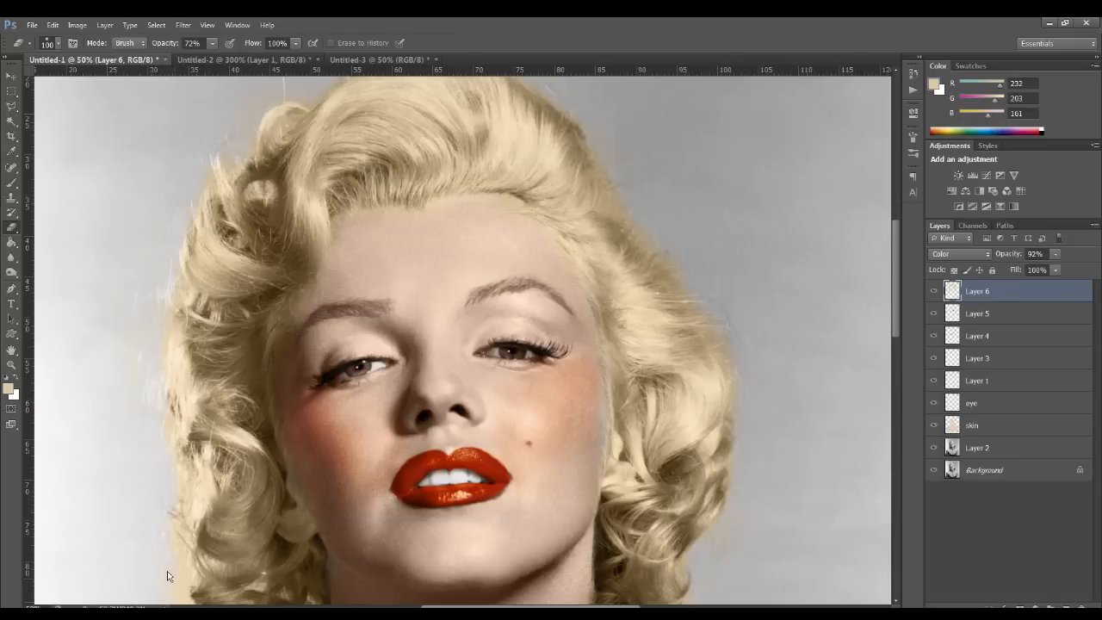
pyautogui.scroll(-4, 896, 351)
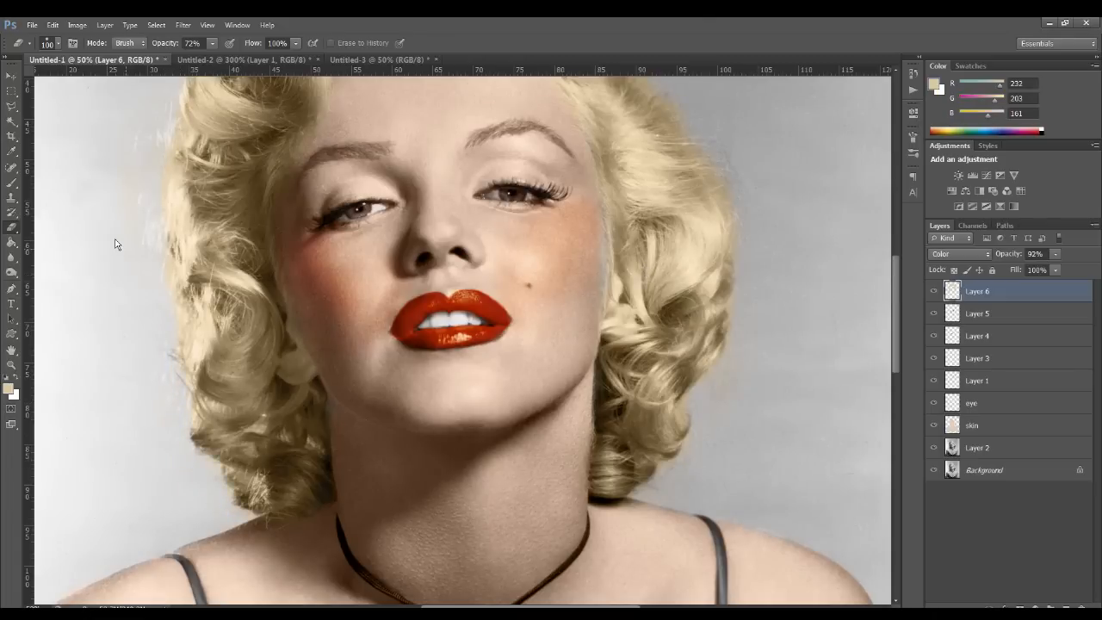
# Paint blonde over the missed hair edges beside the face with a smaller brush and erase the hair colour from the ear.
pyautogui.click(18, 181)
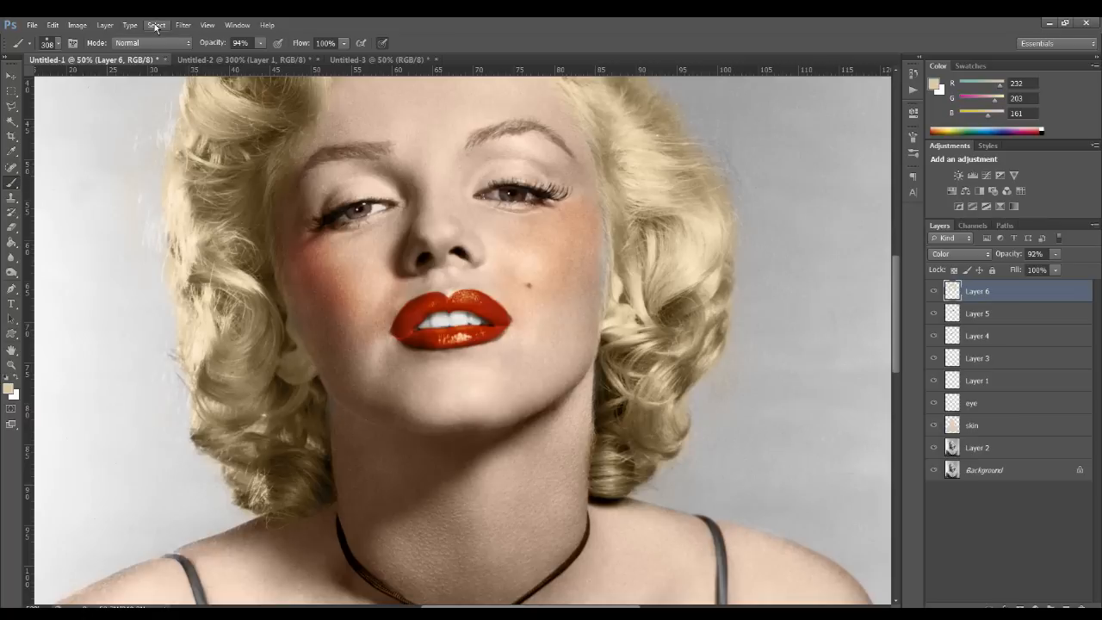
pyautogui.press('[')
pyautogui.press('[')
pyautogui.press('[')
pyautogui.click(12, 228)
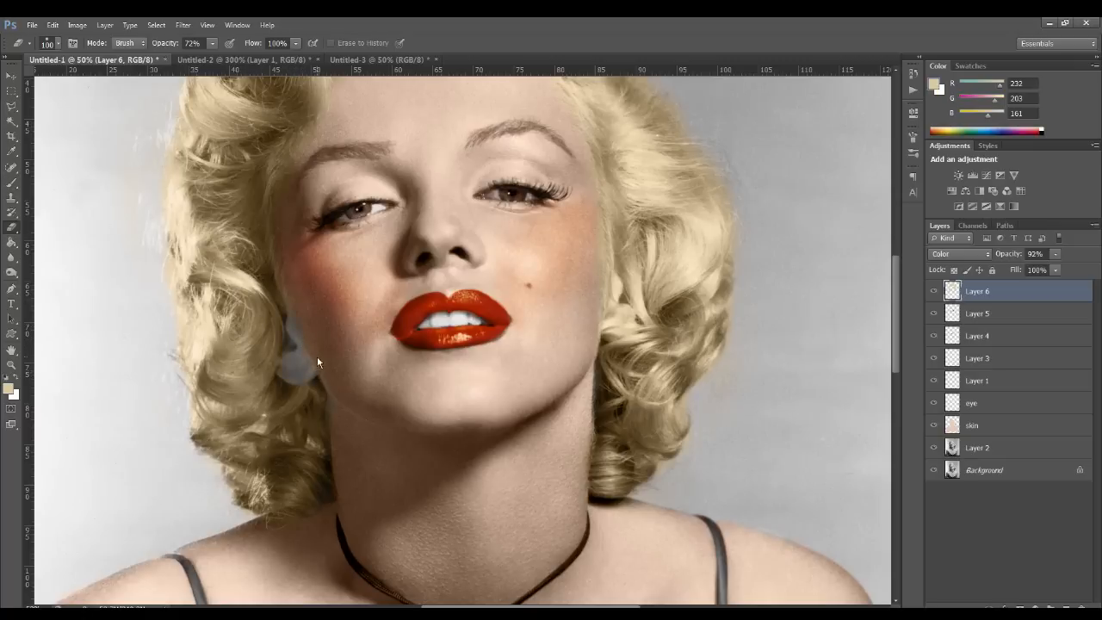
# Sample the flat skin tone from the skin layer in Normal mode, restore Color blending, and paint the tone over the grey ear.
pyautogui.click(971, 425)
pyautogui.click(960, 253)
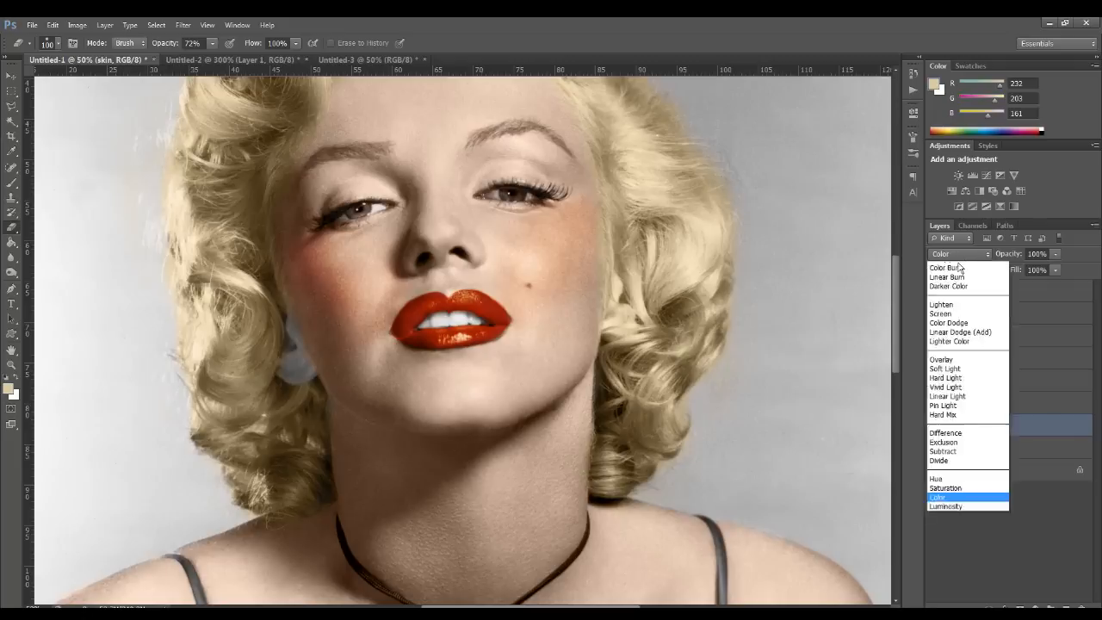
pyautogui.click(944, 268)
pyautogui.press('i')
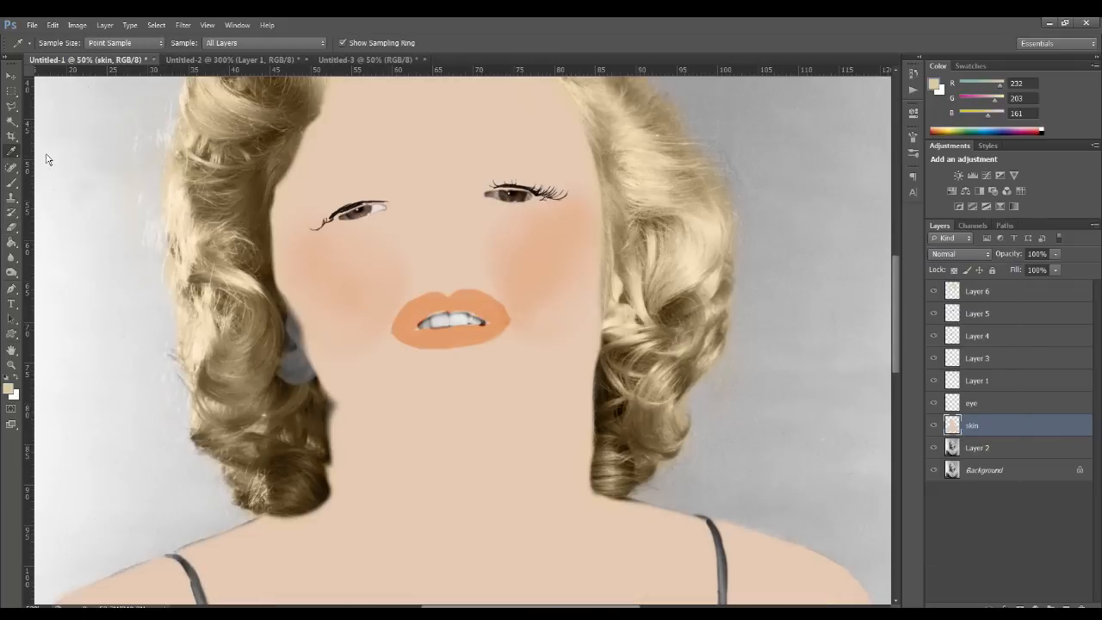
pyautogui.click(441, 148)
pyautogui.click(960, 254)
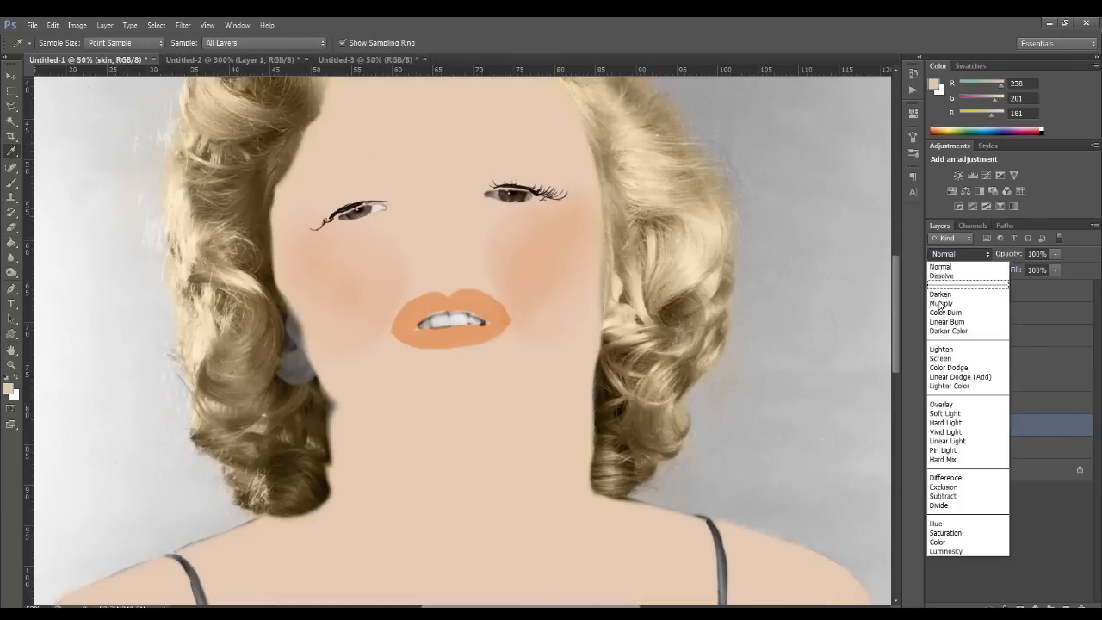
pyautogui.click(935, 536)
pyautogui.click(12, 183)
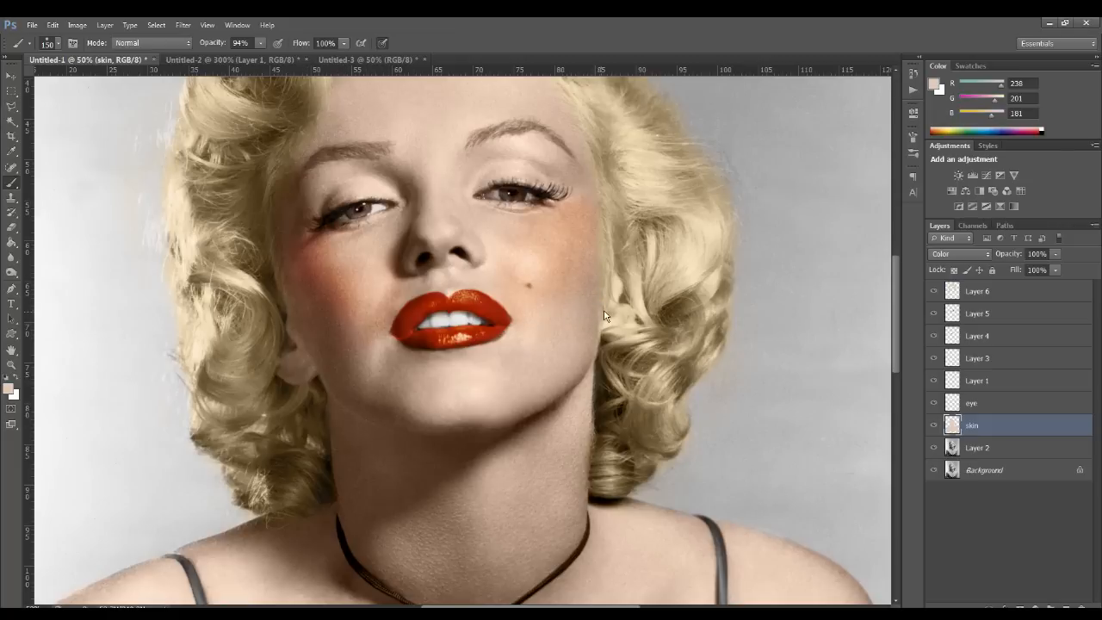
# Erase the skin colour from the necklace's gemstone on the skin layer with the 100 px Eraser at 72% opacity.
pyautogui.hotkey('ctrl', '-')
pyautogui.hotkey('ctrl', '-')
pyautogui.hotkey('ctrl', '-')
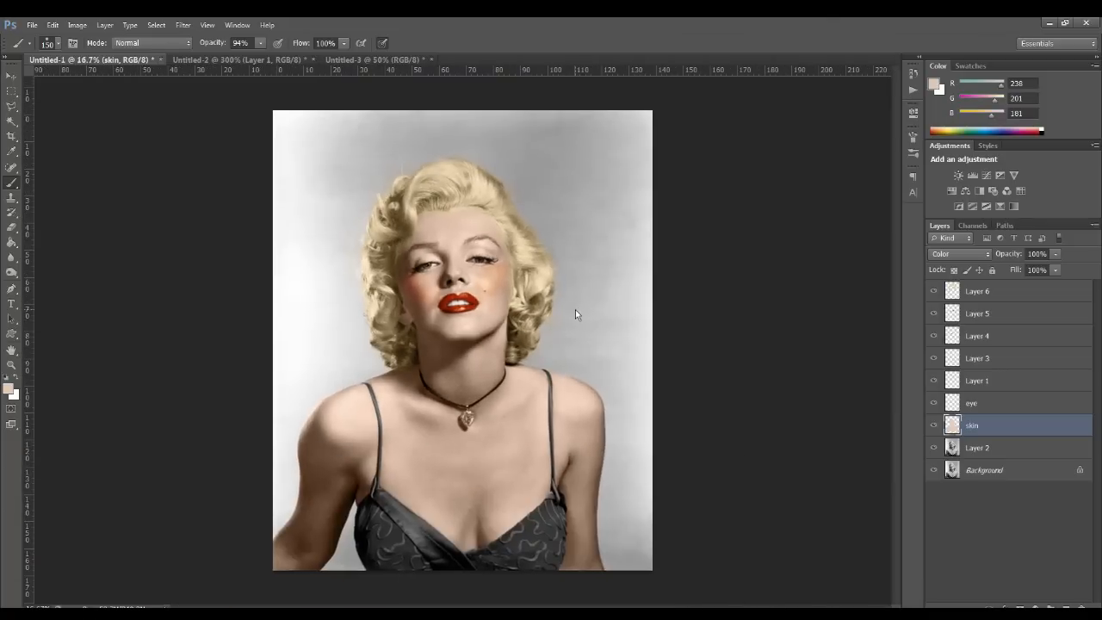
pyautogui.hotkey('ctrl', '+')
pyautogui.hotkey('ctrl', '+')
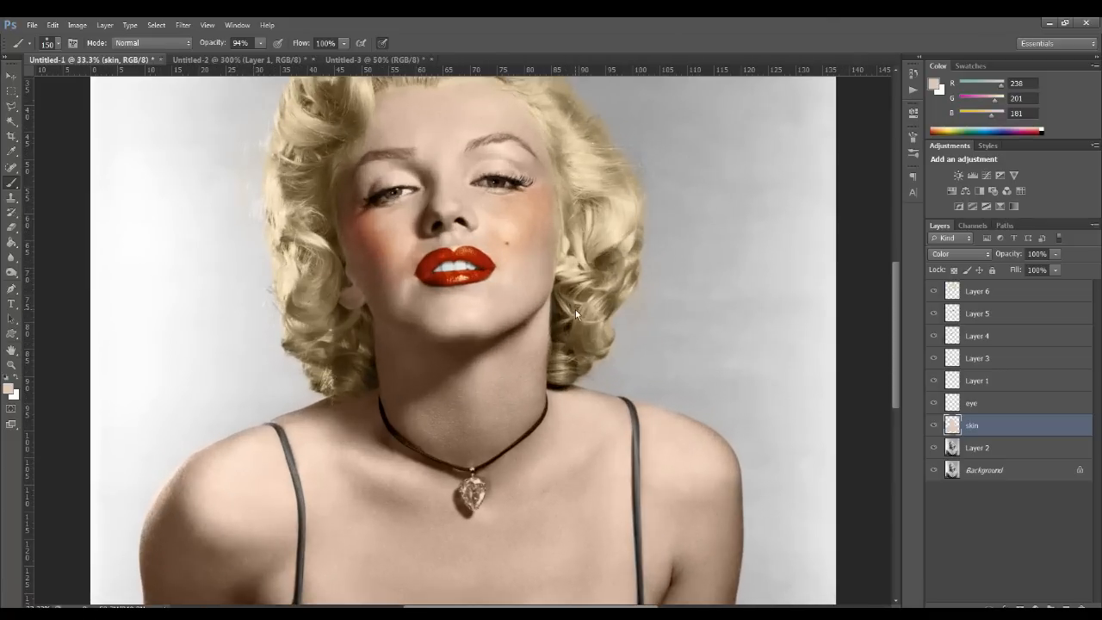
pyautogui.hotkey('ctrl', '+')
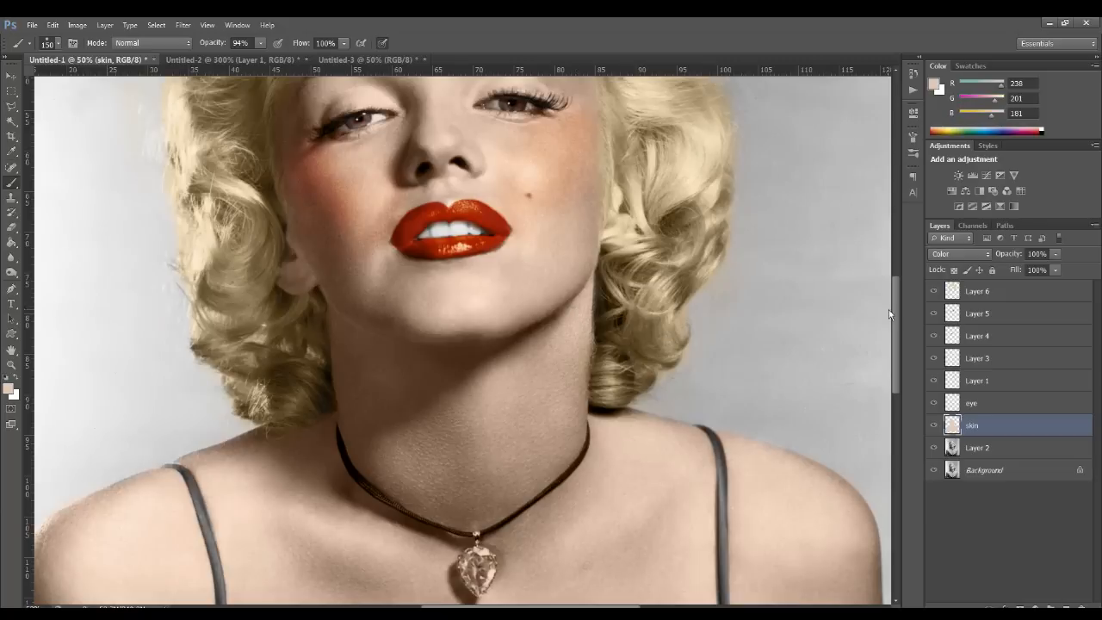
pyautogui.scroll(-3, 890, 310)
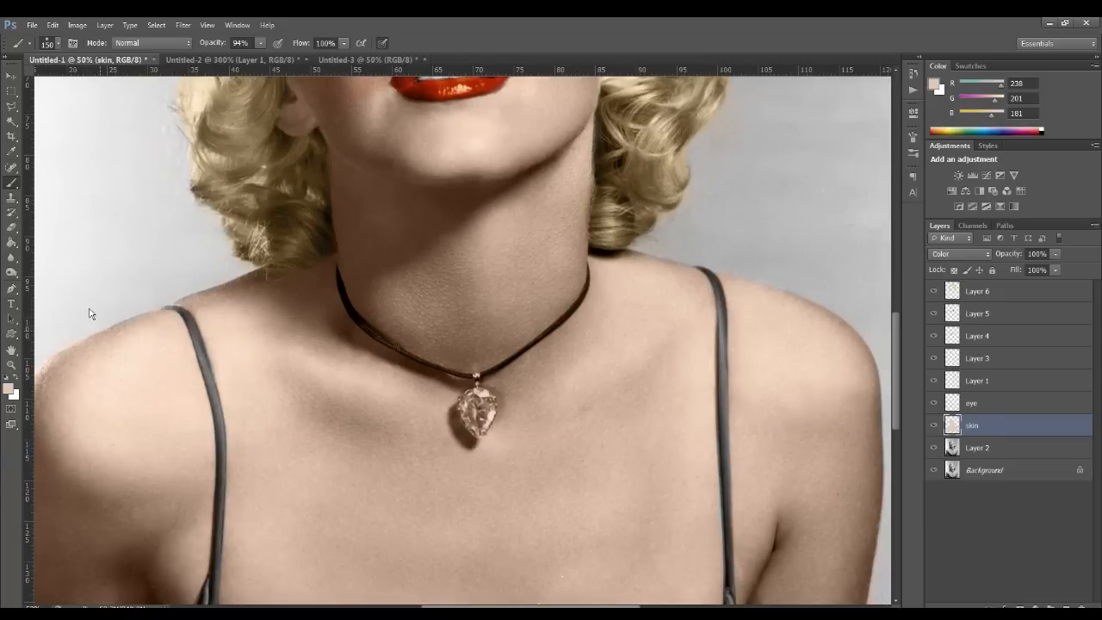
pyautogui.click(11, 227)
pyautogui.moveTo(482, 401)
pyautogui.mouseDown()
pyautogui.moveTo(483, 397)
pyautogui.moveTo(467, 408)
pyautogui.moveTo(479, 434)
pyautogui.moveTo(473, 401)
pyautogui.mouseUp()
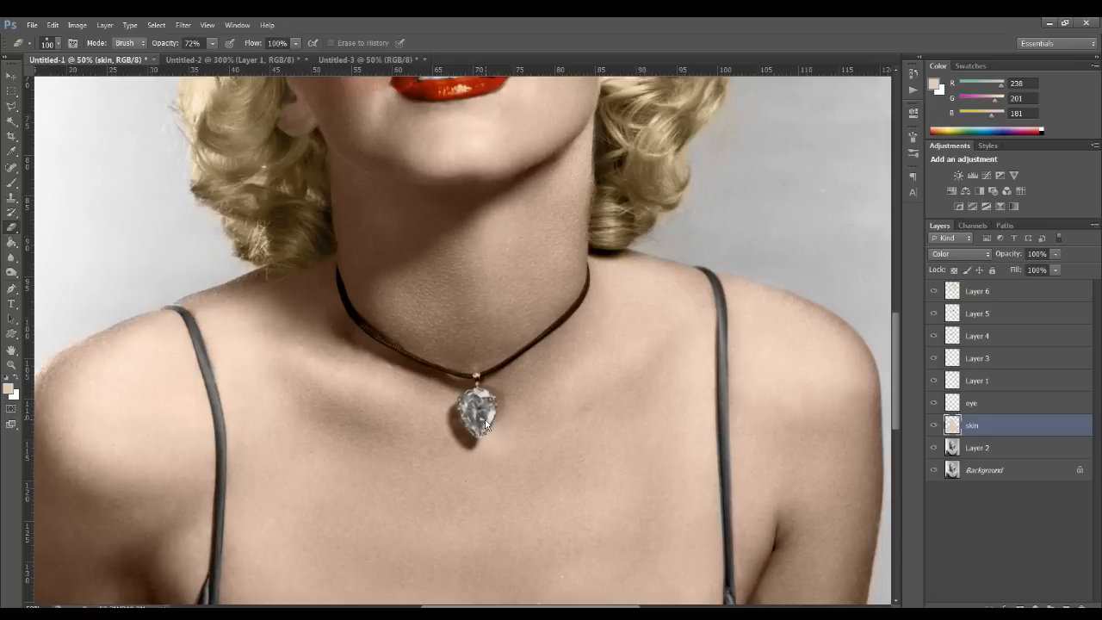
# Choose a dark gold foreground colour (R 118, G 87, B 5) and reduce the Brush to 10 px for the pendant's metal.
pyautogui.scroll(3, 494, 280)
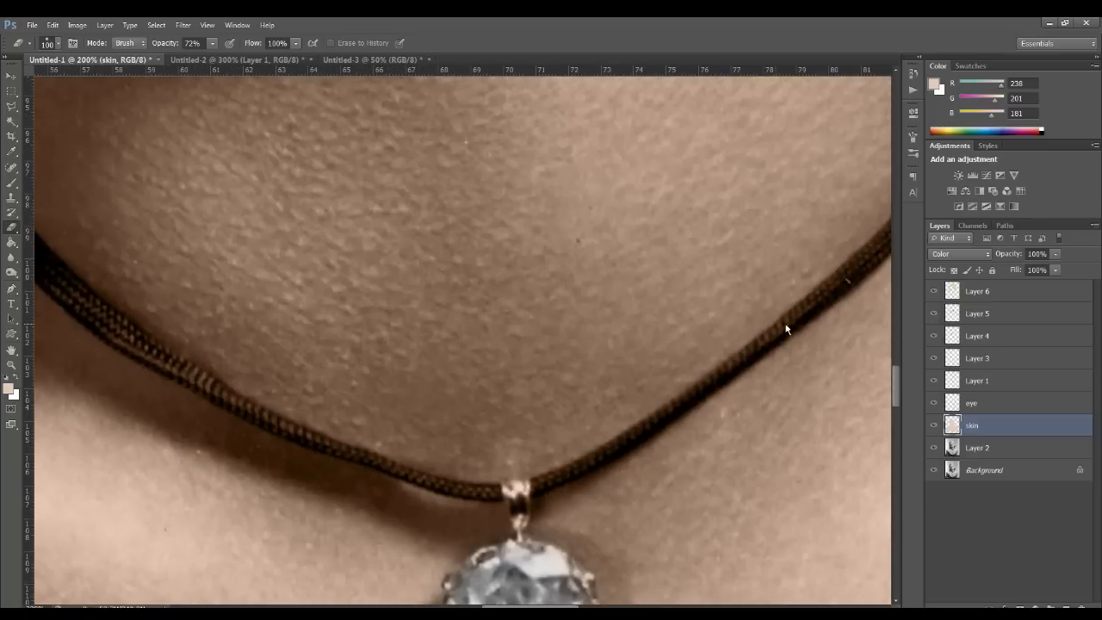
pyautogui.scroll(-5, 652, 336)
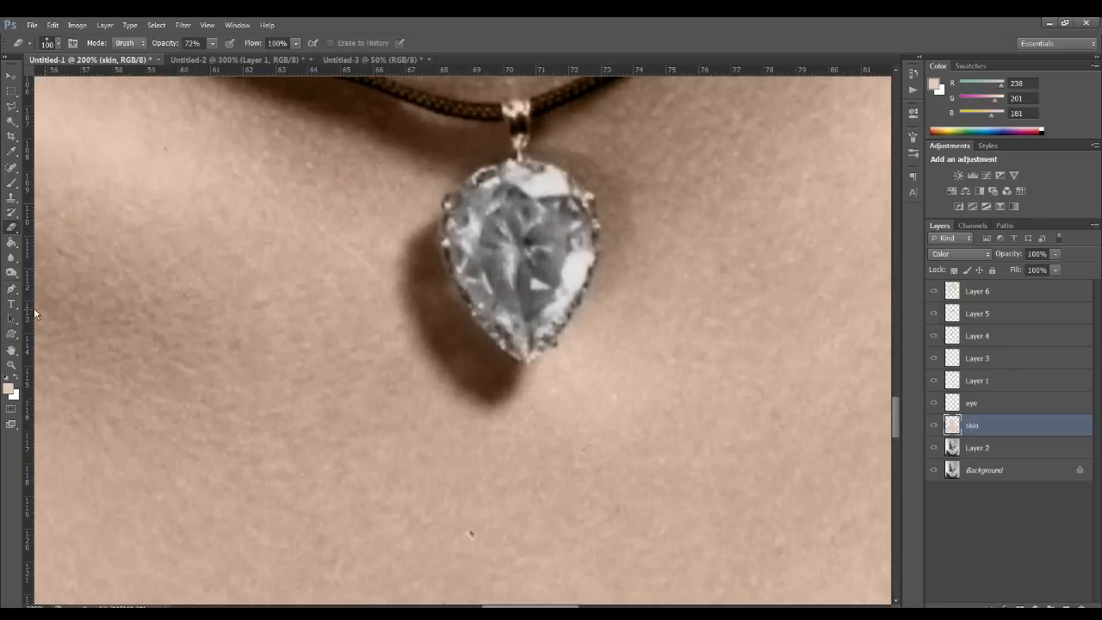
pyautogui.click(10, 389)
pyautogui.click(583, 430)
pyautogui.click(563, 383)
pyautogui.click(695, 295)
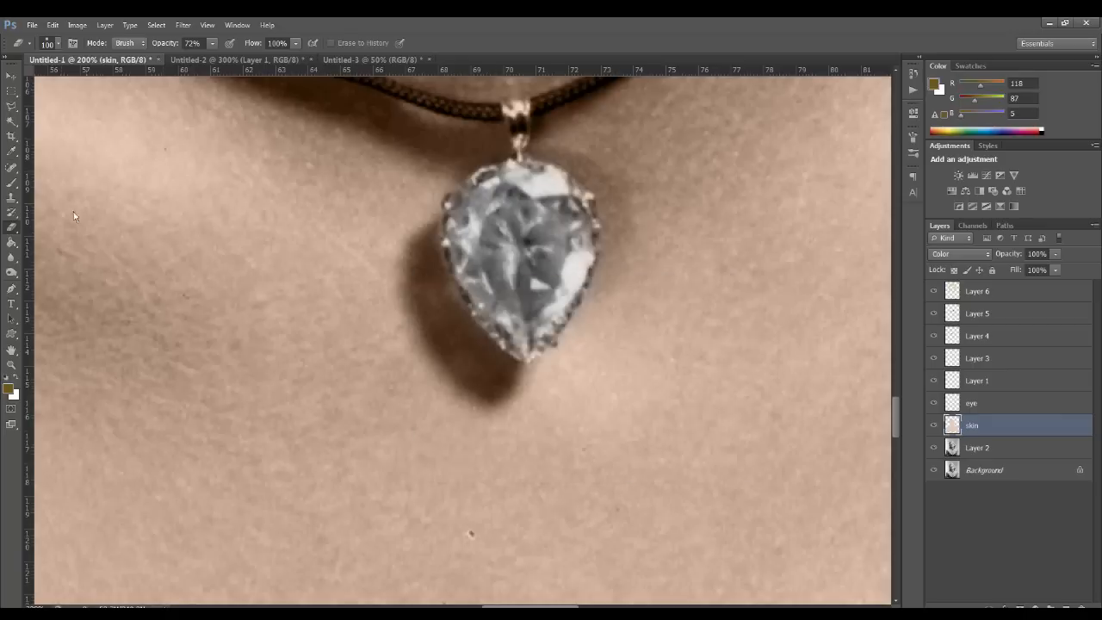
pyautogui.click(13, 184)
pyautogui.press('[')
pyautogui.press('[')
pyautogui.press('[')
pyautogui.press('[')
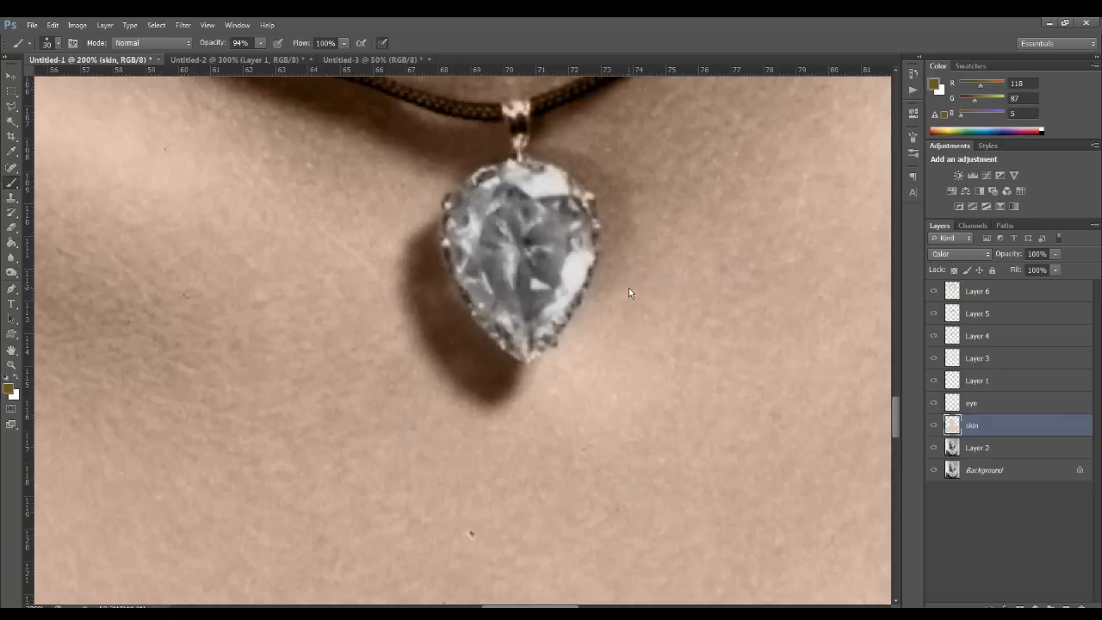
pyautogui.press('[')
# Add a new layer above Layer 6 and set its blending mode to Color.
pyautogui.click(988, 292)
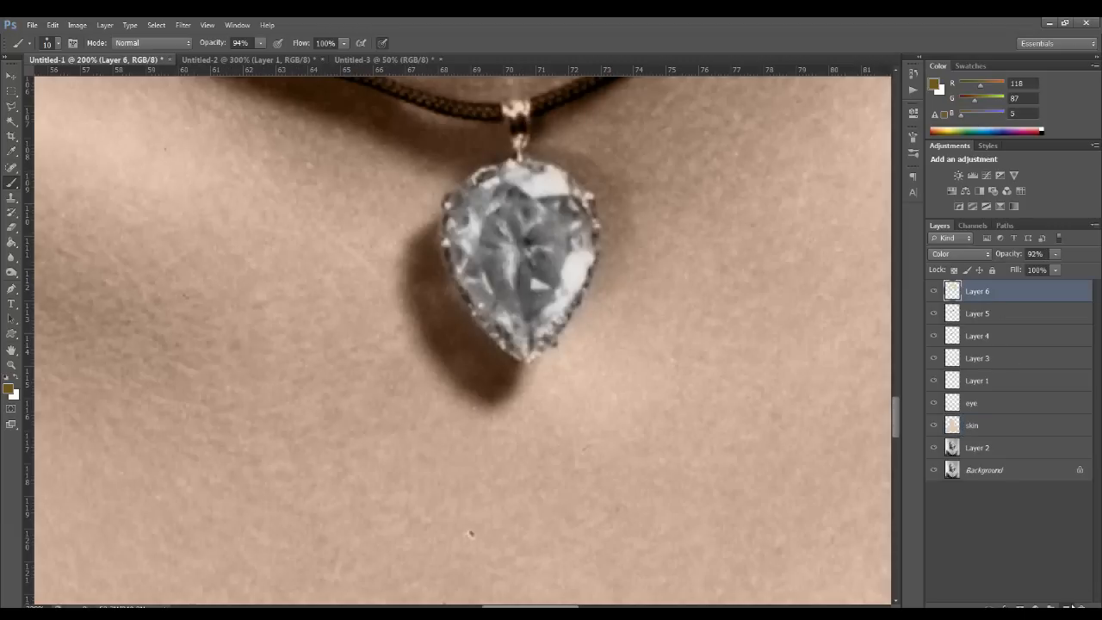
pyautogui.click(1066, 606)
pyautogui.click(960, 253)
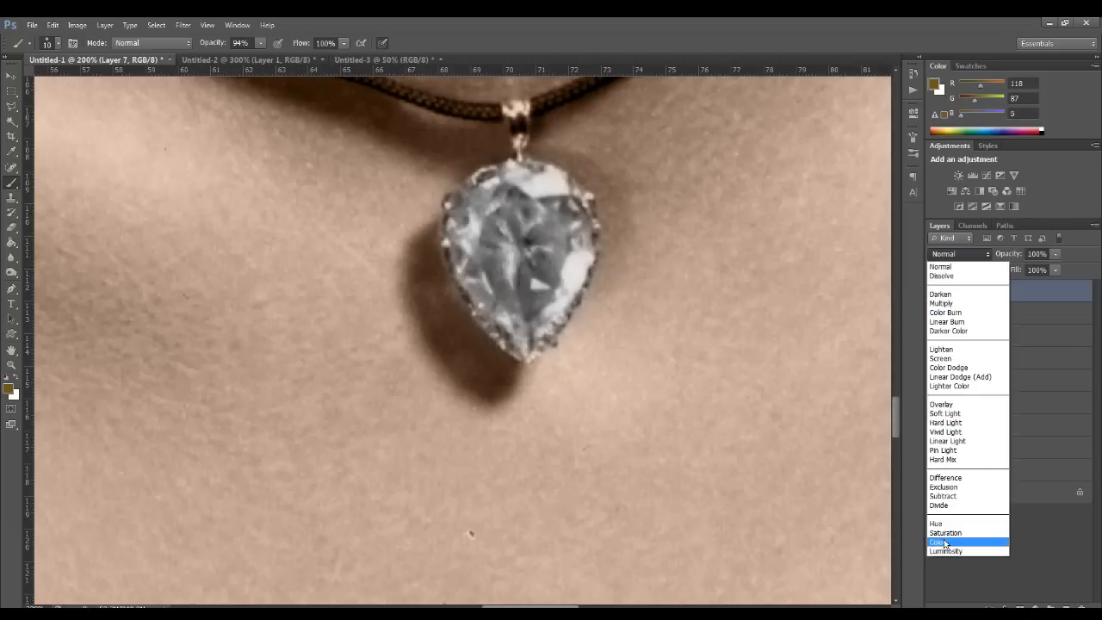
pyautogui.click(946, 543)
# Paint gold over the pendant's bail and the metal setting all around the gemstone at 94% brush opacity.
pyautogui.moveTo(501, 123)
pyautogui.mouseDown()
pyautogui.moveTo(520, 130)
pyautogui.moveTo(521, 109)
pyautogui.moveTo(517, 141)
pyautogui.mouseUp()
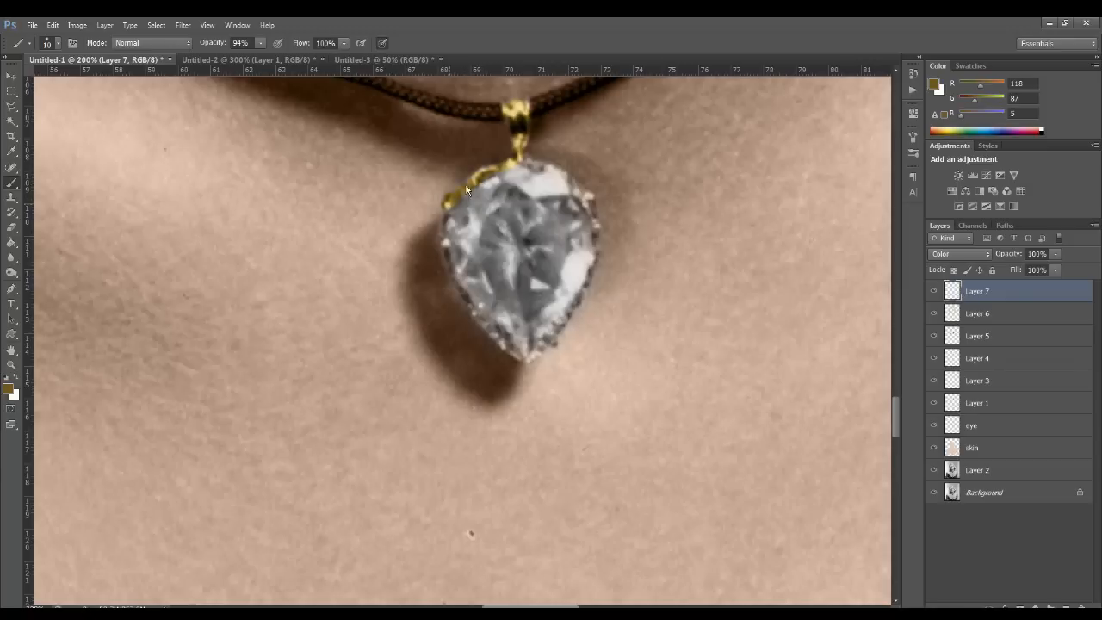
pyautogui.moveTo(454, 208); pyautogui.dragTo(441, 241)
pyautogui.moveTo(462, 293); pyautogui.dragTo(478, 319)
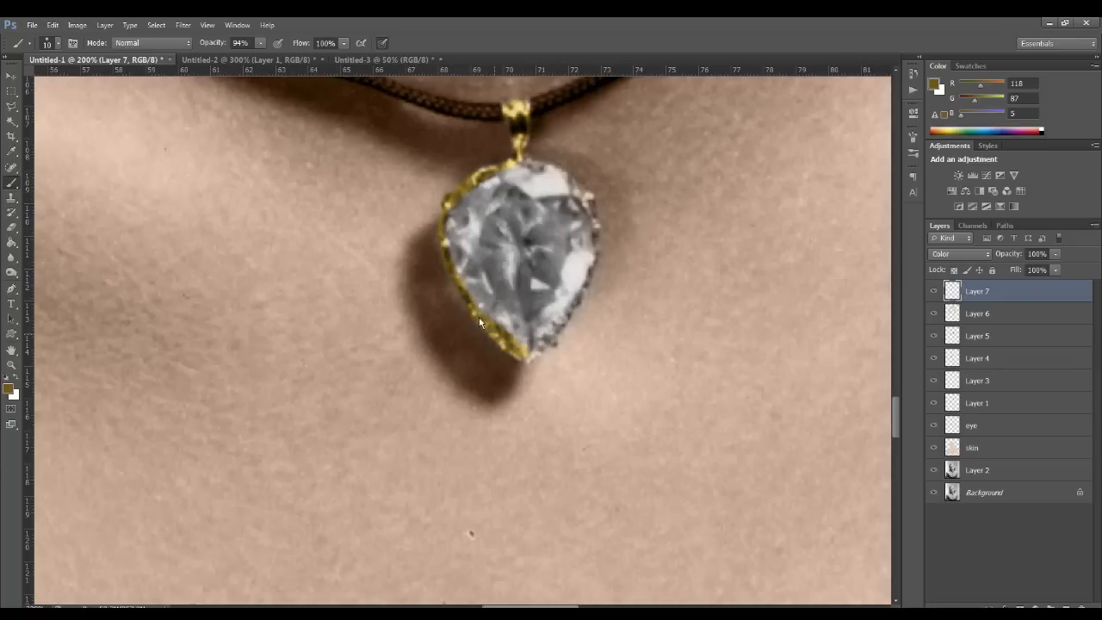
pyautogui.moveTo(564, 319); pyautogui.dragTo(584, 290)
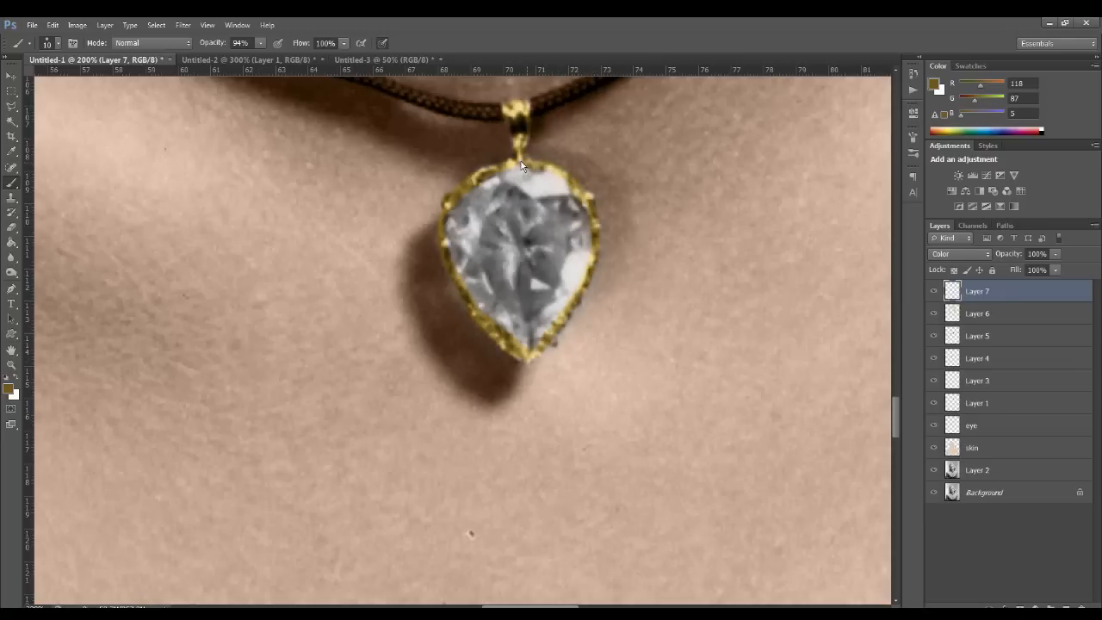
# Examine the gold pendant setting from a distance against the neck and dress.
pyautogui.hotkey('ctrl', '-')
pyautogui.hotkey('ctrl', '-')
pyautogui.hotkey('ctrl', '-')
pyautogui.hotkey('ctrl', '-')
pyautogui.hotkey('ctrl', '-')
pyautogui.hotkey('ctrl', '-')
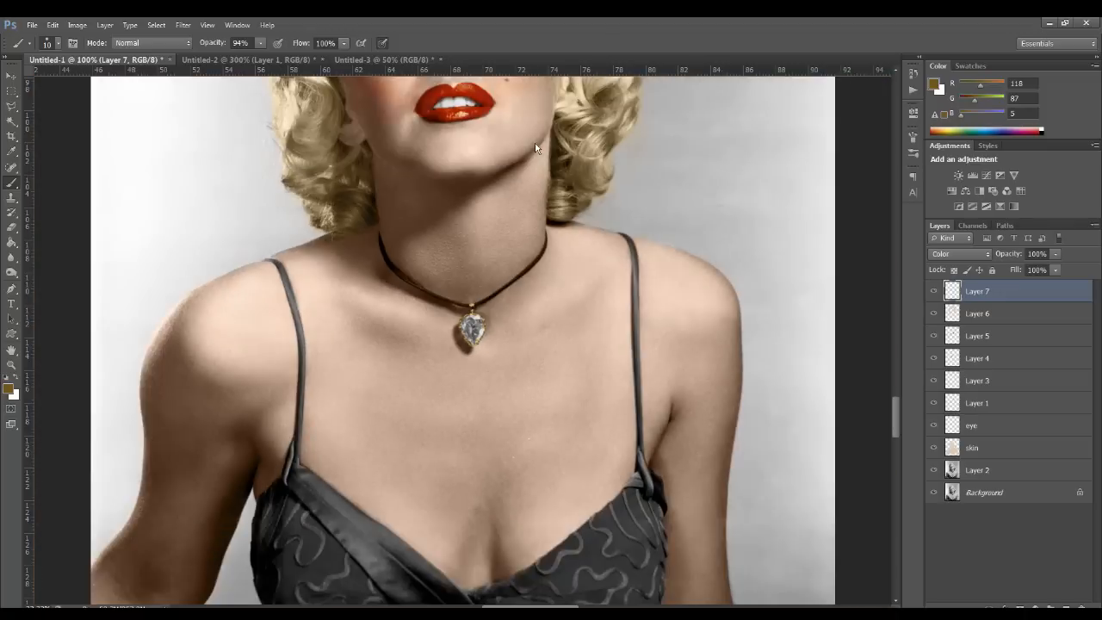
pyautogui.hotkey('ctrl', '+')
pyautogui.hotkey('ctrl', '+')
pyautogui.hotkey('ctrl', '+')
pyautogui.hotkey('ctrl', '+')
pyautogui.hotkey('ctrl', '+')
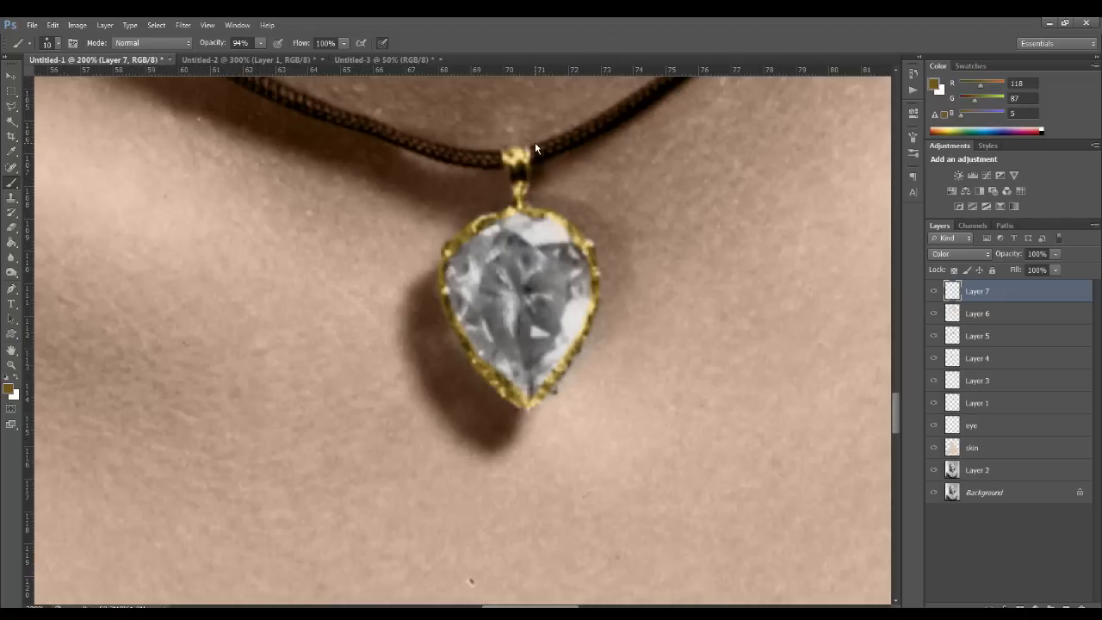
# Lighten the gemstone's facets on Layer 2 with a 16 px Dodge tool set to Midtones at 45% exposure.
pyautogui.click(987, 470)
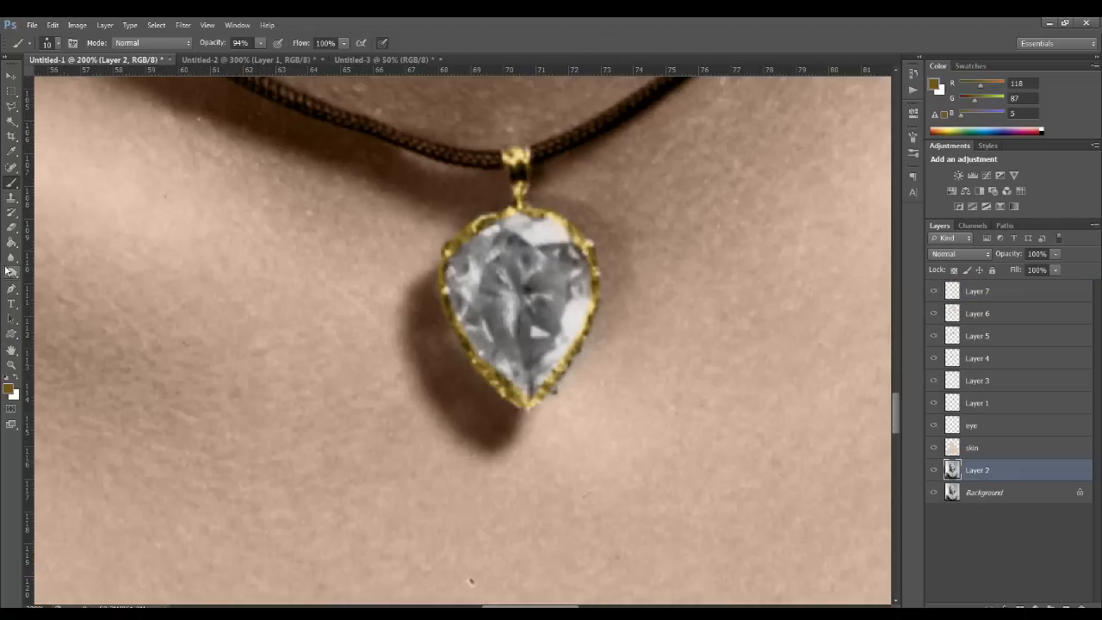
pyautogui.moveTo(12, 272); pyautogui.dragTo(82, 264)
pyautogui.moveTo(477, 264)
pyautogui.mouseDown()
pyautogui.moveTo(509, 292)
pyautogui.moveTo(499, 262)
pyautogui.moveTo(468, 280)
pyautogui.moveTo(484, 342)
pyautogui.moveTo(525, 238)
pyautogui.mouseUp()
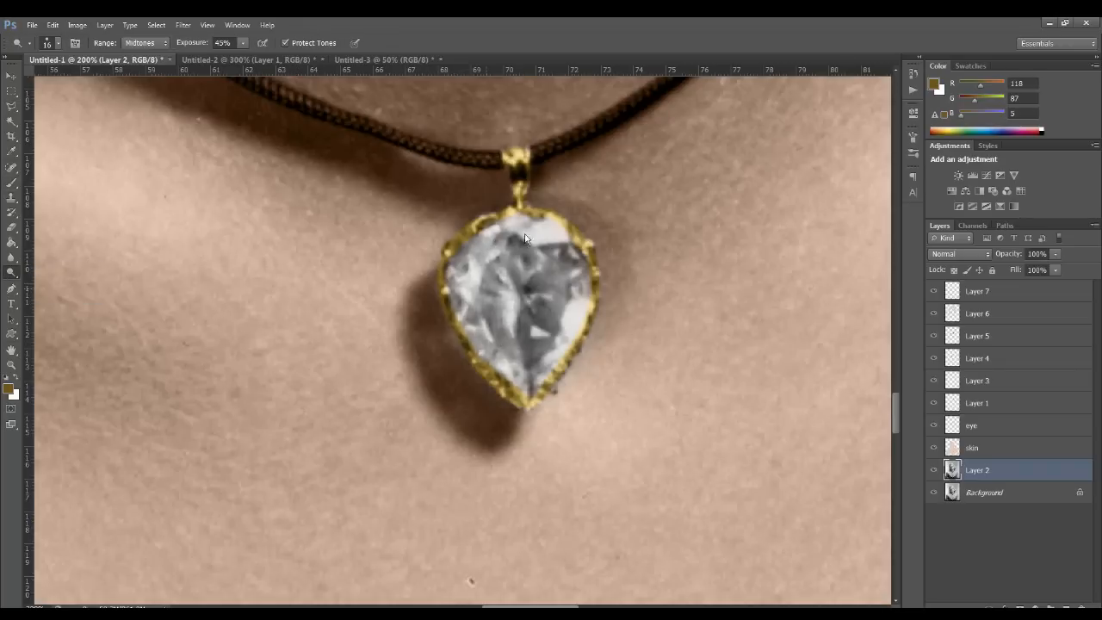
pyautogui.moveTo(515, 278)
pyautogui.mouseDown()
pyautogui.moveTo(539, 260)
pyautogui.moveTo(536, 361)
pyautogui.moveTo(556, 347)
pyautogui.moveTo(556, 261)
pyautogui.moveTo(566, 258)
pyautogui.moveTo(584, 317)
pyautogui.moveTo(557, 317)
pyautogui.moveTo(534, 282)
pyautogui.moveTo(521, 341)
pyautogui.moveTo(519, 256)
pyautogui.moveTo(503, 345)
pyautogui.moveTo(486, 321)
pyautogui.moveTo(475, 249)
pyautogui.moveTo(494, 236)
pyautogui.moveTo(454, 265)
pyautogui.moveTo(452, 283)
pyautogui.moveTo(491, 345)
pyautogui.moveTo(509, 270)
pyautogui.moveTo(534, 323)
pyautogui.moveTo(531, 343)
pyautogui.moveTo(541, 260)
pyautogui.moveTo(579, 277)
pyautogui.mouseUp()
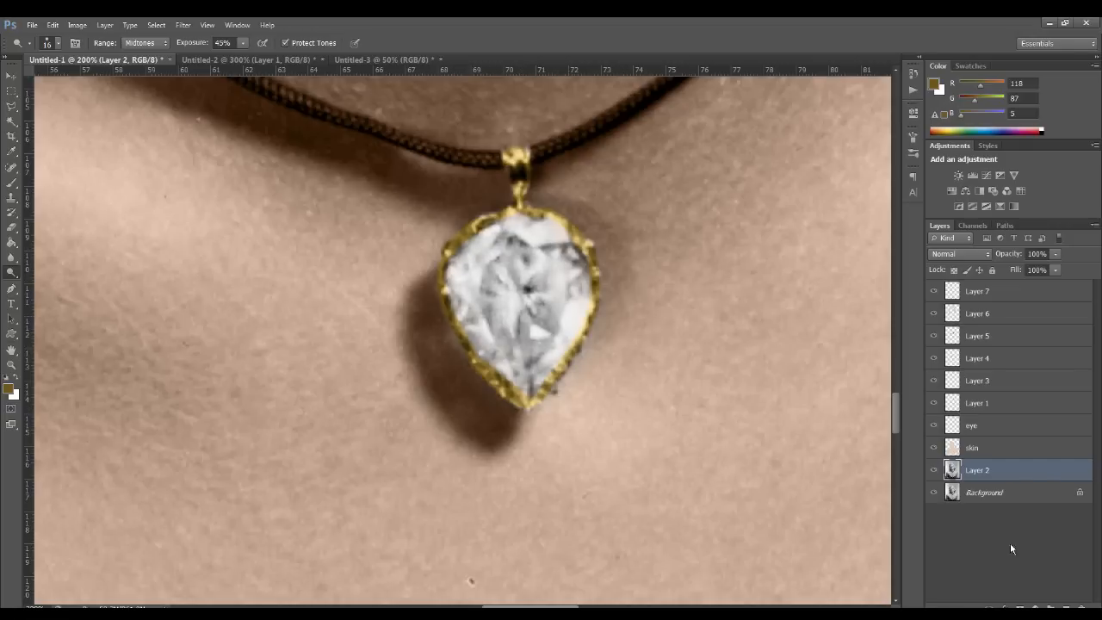
# Add a new layer above Layer 2 and outline the gemstone inside its gold setting with the Polygonal Lasso.
pyautogui.click(1061, 606)
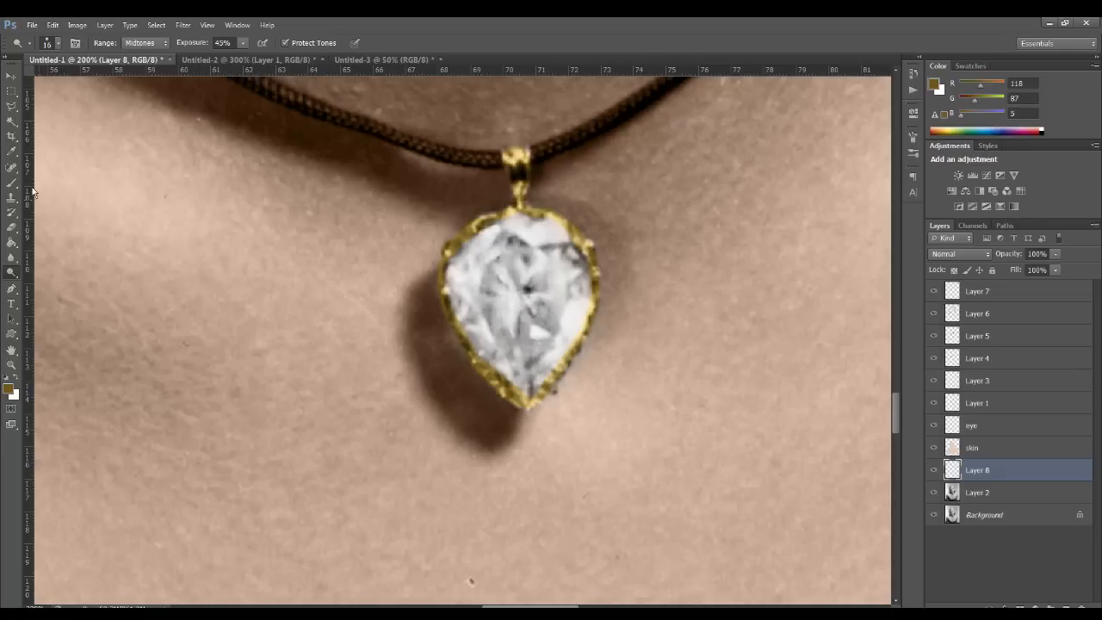
pyautogui.click(11, 107)
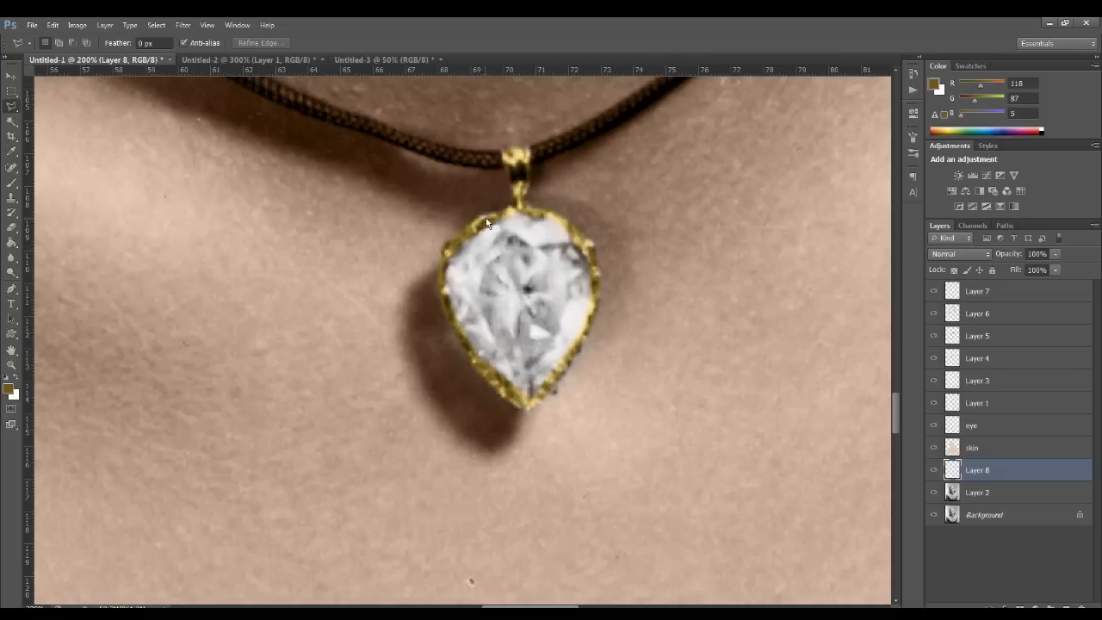
pyautogui.moveTo(518, 211); pyautogui.dragTo(568, 228)
pyautogui.moveTo(592, 328); pyautogui.dragTo(549, 394)
pyautogui.moveTo(489, 373)
pyautogui.mouseDown()
pyautogui.moveTo(458, 331)
pyautogui.moveTo(436, 270)
pyautogui.moveTo(445, 257)
pyautogui.mouseUp()
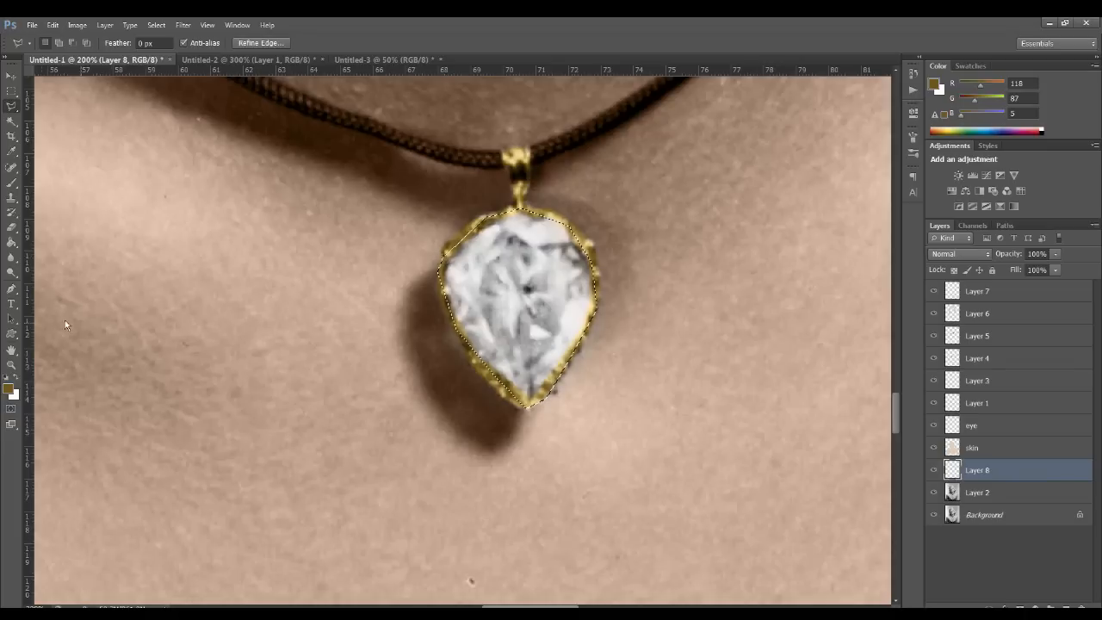
# Fill the gemstone selection with a diagonal reflected gradient using the blue, white and gold preset, and deselect it.
pyautogui.moveTo(8, 244); pyautogui.dragTo(60, 241)
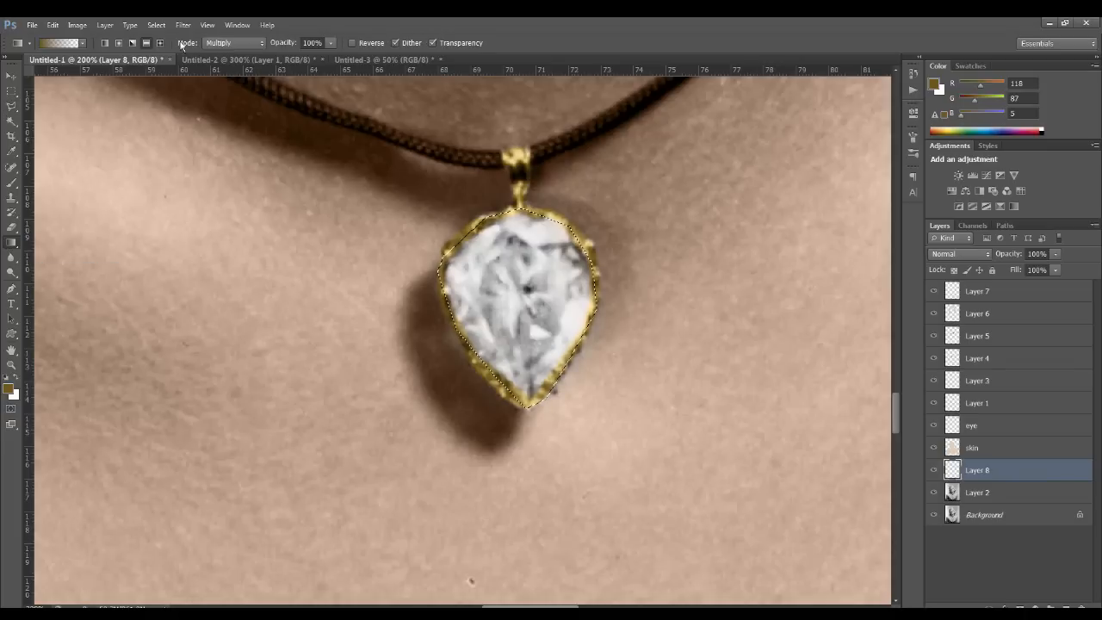
pyautogui.click(82, 42)
pyautogui.click(116, 86)
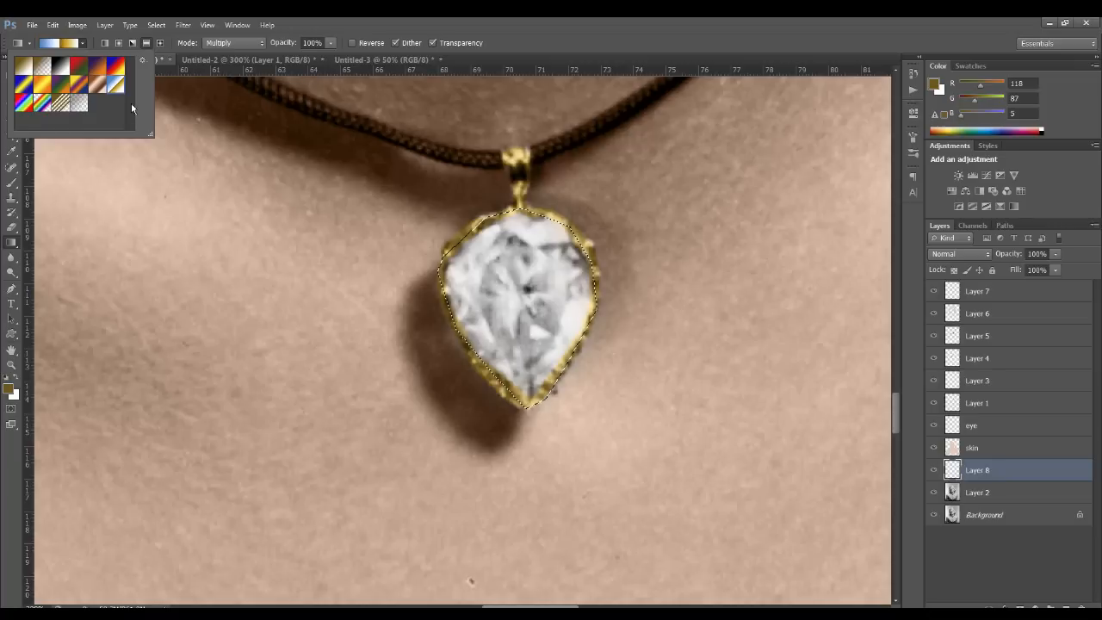
pyautogui.moveTo(555, 359); pyautogui.dragTo(402, 243)
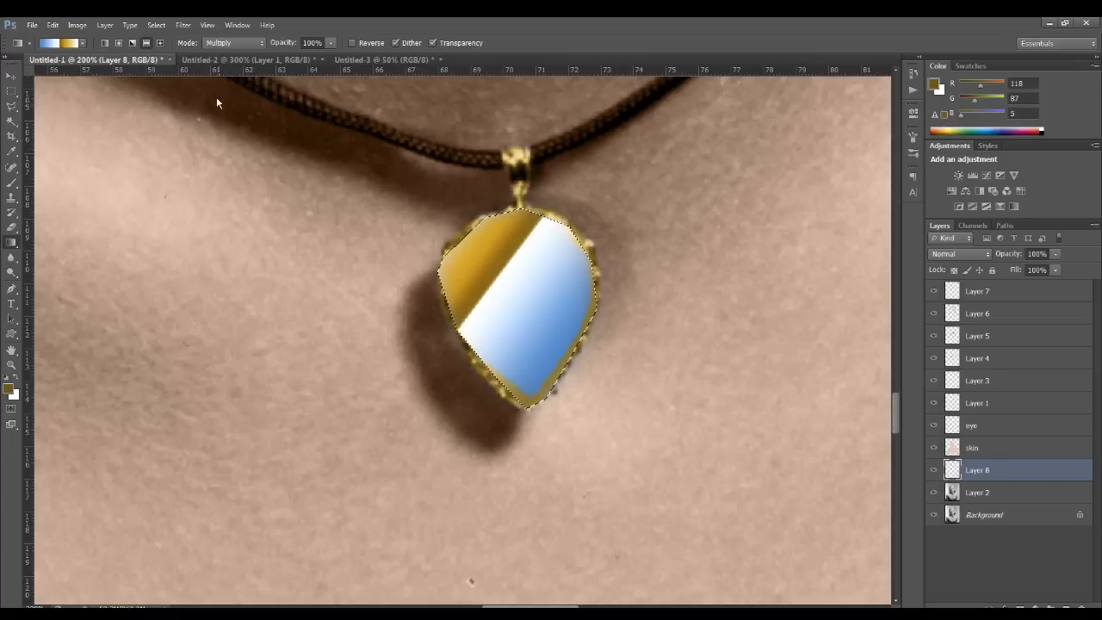
pyautogui.click(156, 25)
pyautogui.click(162, 50)
# Try successive blending modes on the gradient layer, settling on Color, and lower its opacity to 30%.
pyautogui.click(933, 469)
pyautogui.click(933, 470)
pyautogui.click(960, 253)
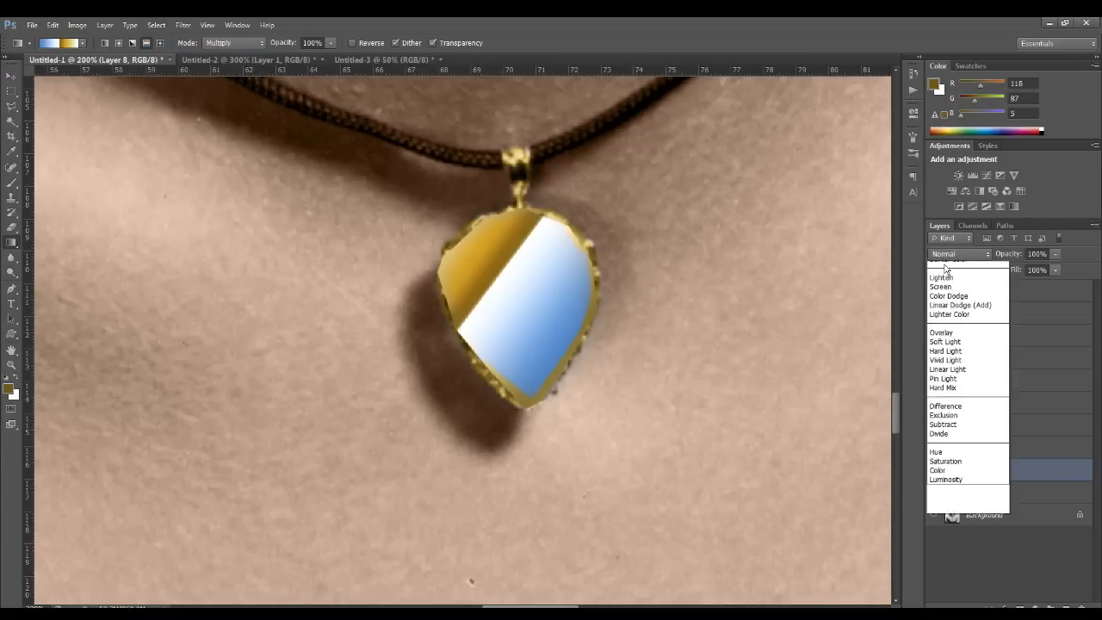
pyautogui.click(943, 342)
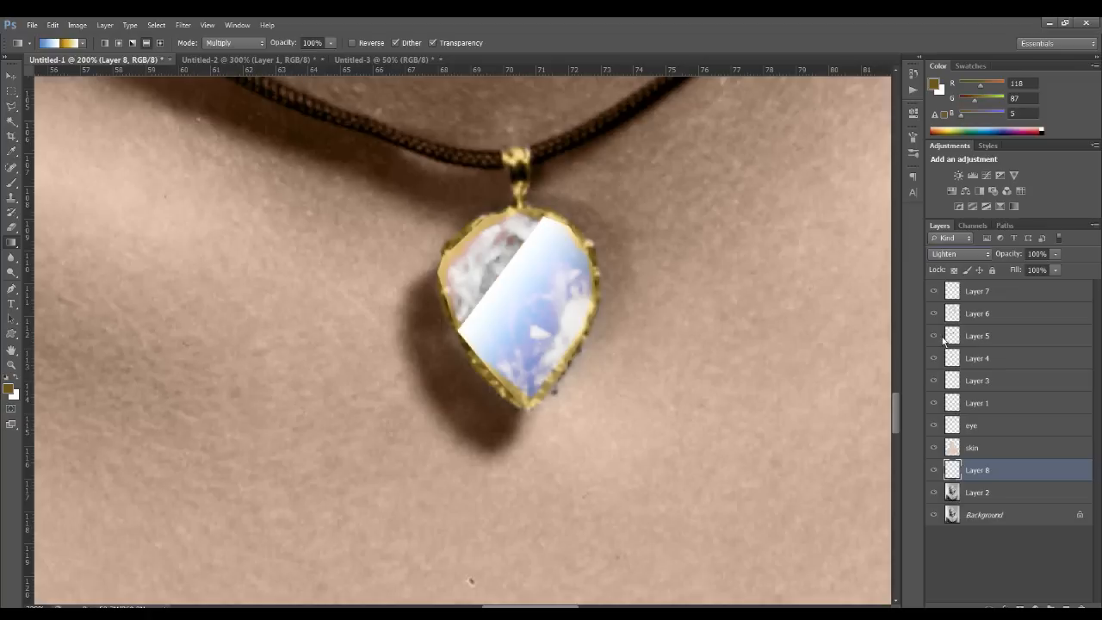
pyautogui.press('Down')
pyautogui.press('Down')
pyautogui.press('Down')
pyautogui.press('Down')
pyautogui.press('Down')
pyautogui.press('Down')
pyautogui.press('Down')
pyautogui.press('Down')
pyautogui.press('Down')
pyautogui.press('Down')
pyautogui.press('Down')
pyautogui.press('Down')
pyautogui.press('Down')
pyautogui.press('Down')
pyautogui.press('Down')
pyautogui.press('Down')
pyautogui.press('Down')
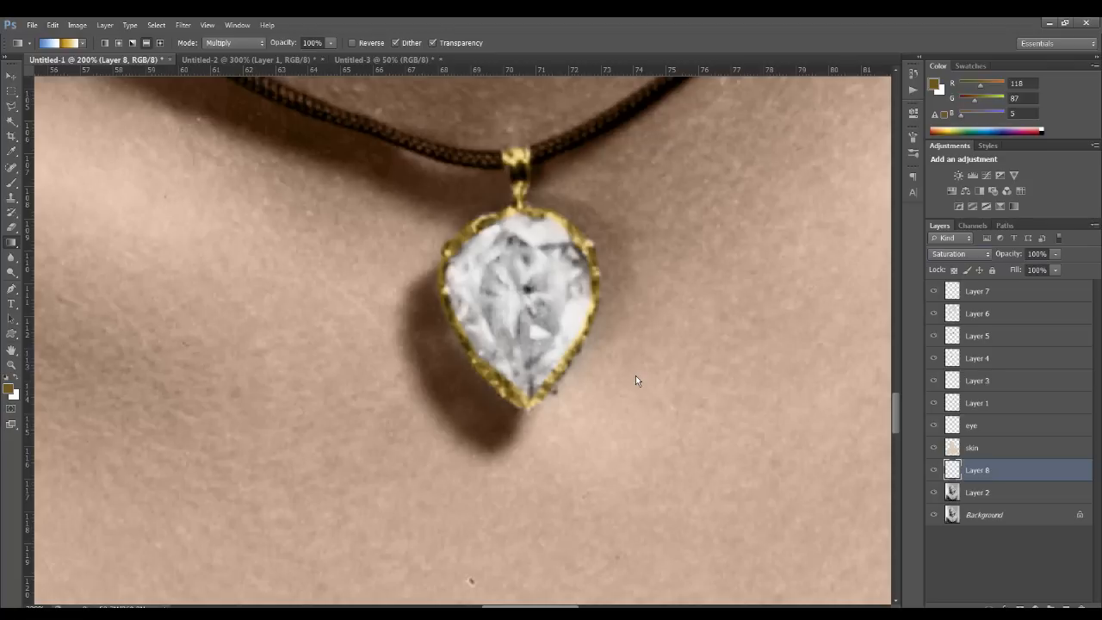
pyautogui.press('Down')
pyautogui.click(1054, 269)
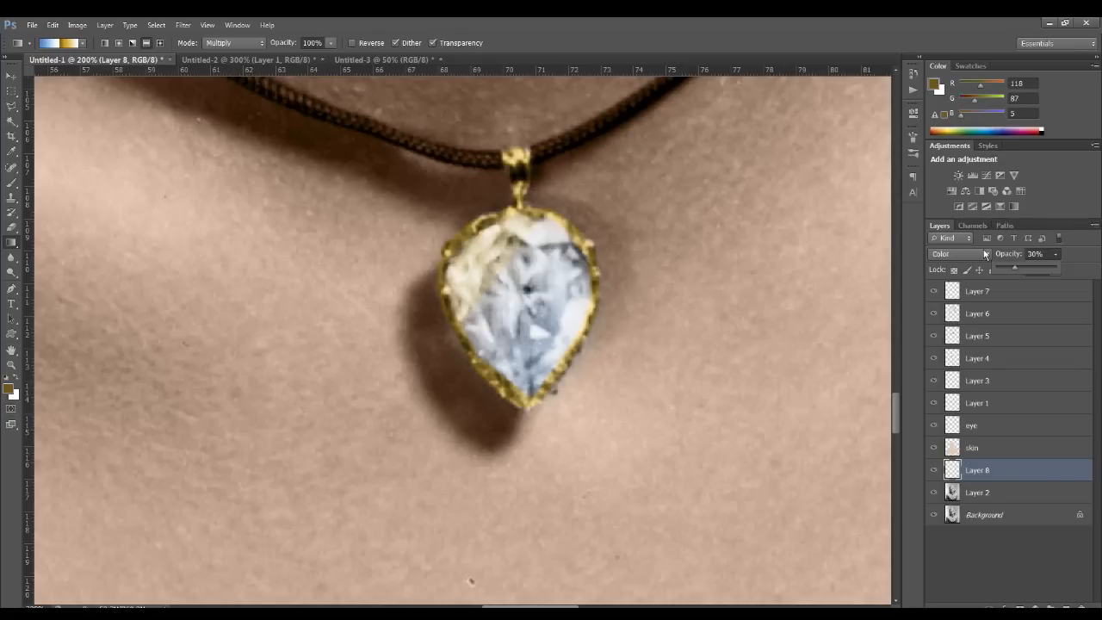
# Erase the yellow tint from the gemstone's upper-left facets with the 100 px Eraser at 72% opacity.
pyautogui.click(11, 226)
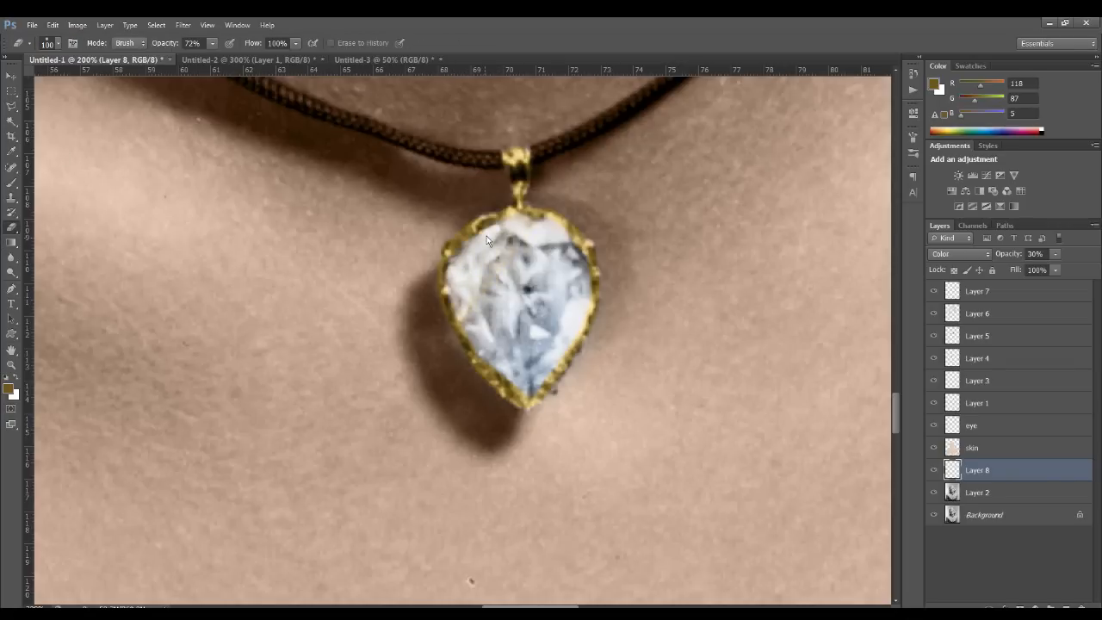
pyautogui.hotkey('ctrl', '-')
pyautogui.hotkey('ctrl', '-')
pyautogui.hotkey('ctrl', '-')
pyautogui.hotkey('ctrl', '-')
pyautogui.hotkey('ctrl', '-')
pyautogui.hotkey('ctrl', '-')
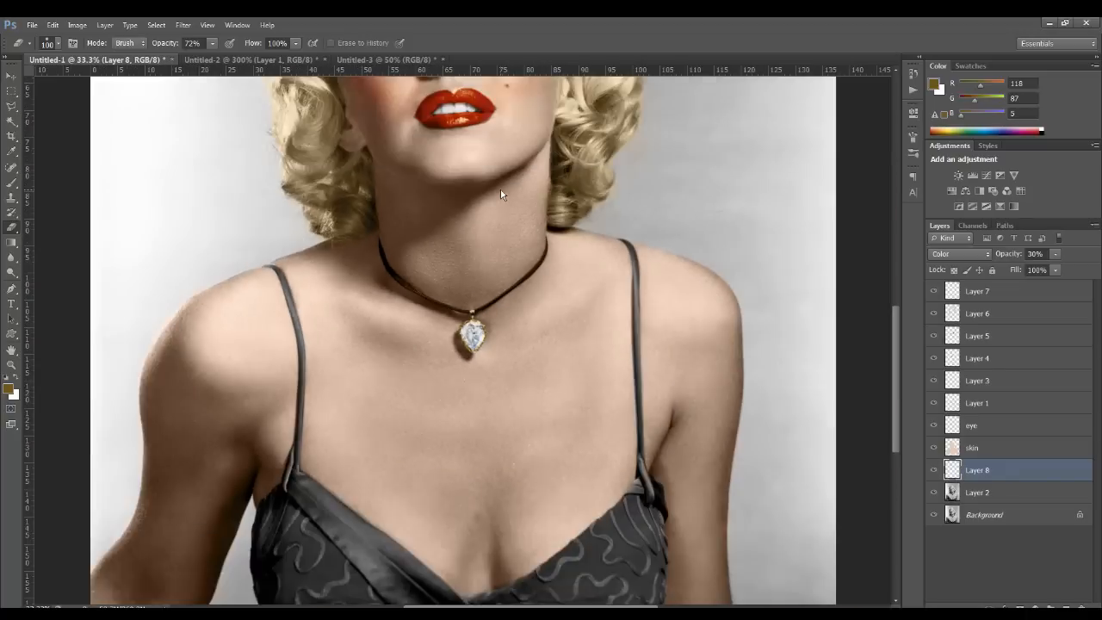
# Review the whole portrait at several magnifications and toggle the skin, Layer 6 and Layer 5 layers to check their contributions.
pyautogui.hotkey('ctrl', '+')
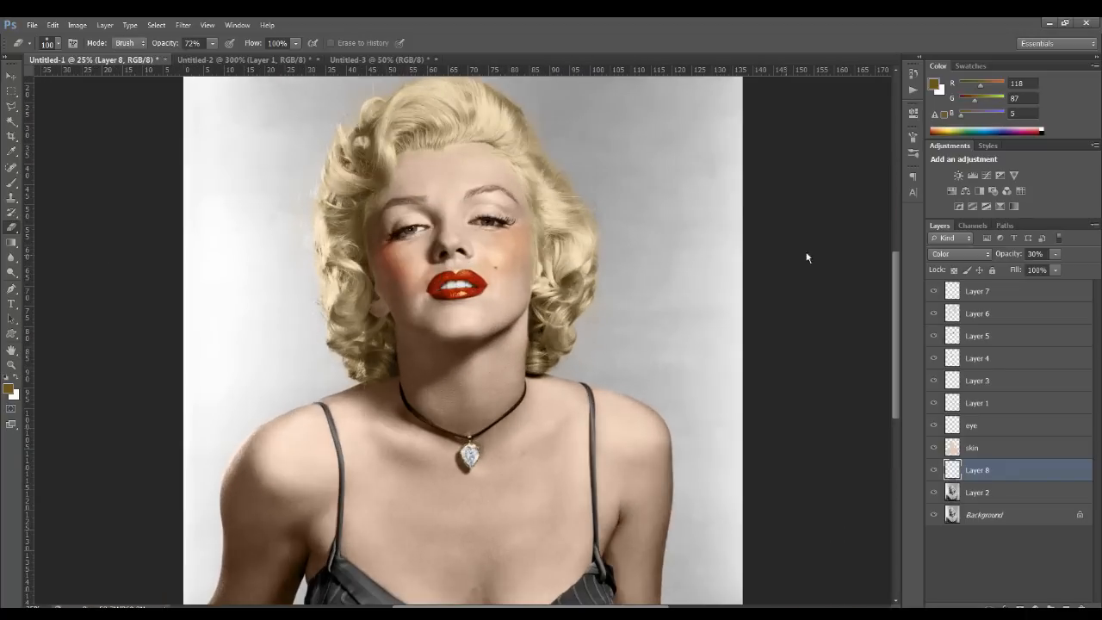
pyautogui.moveTo(894, 321); pyautogui.dragTo(887, 361)
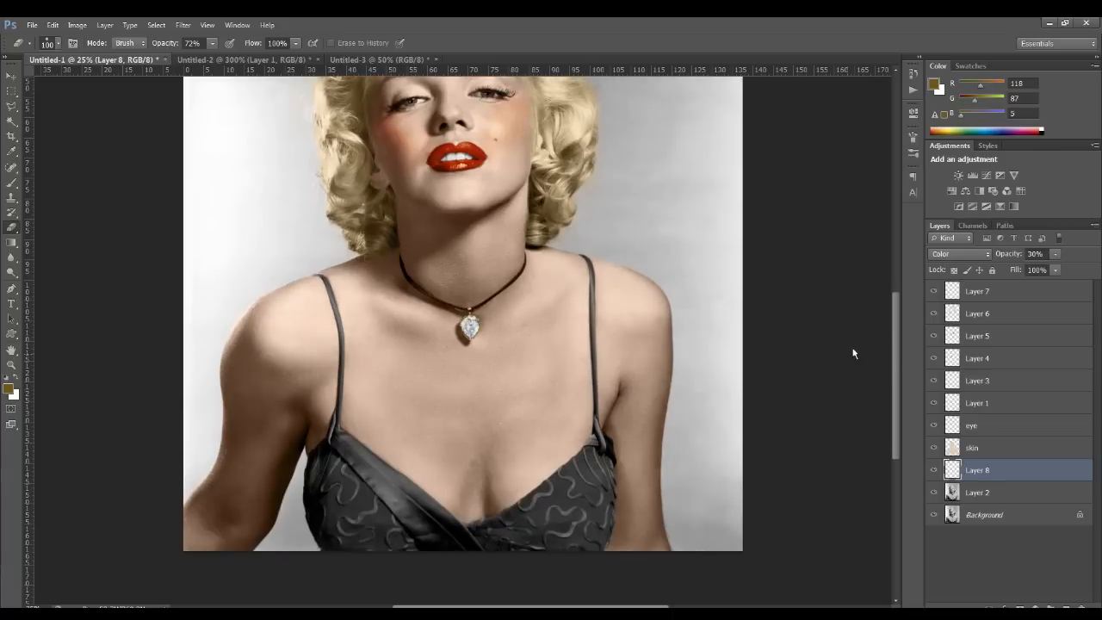
pyautogui.moveTo(896, 348); pyautogui.dragTo(890, 306)
pyautogui.hotkey('ctrl', '-')
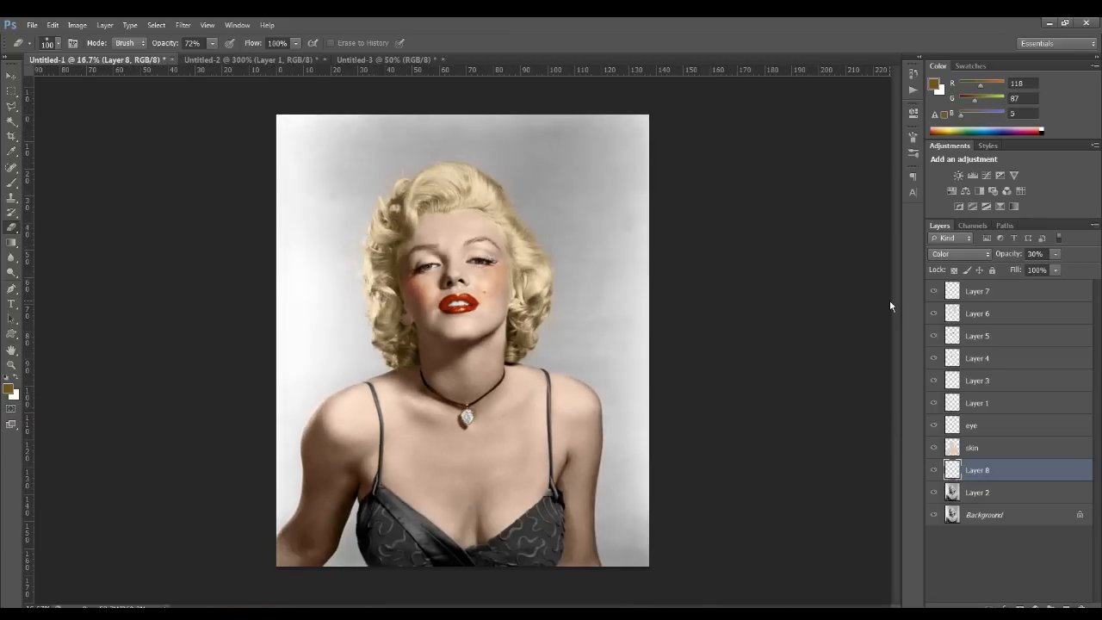
pyautogui.hotkey('ctrl', '+')
pyautogui.hotkey('ctrl', '+')
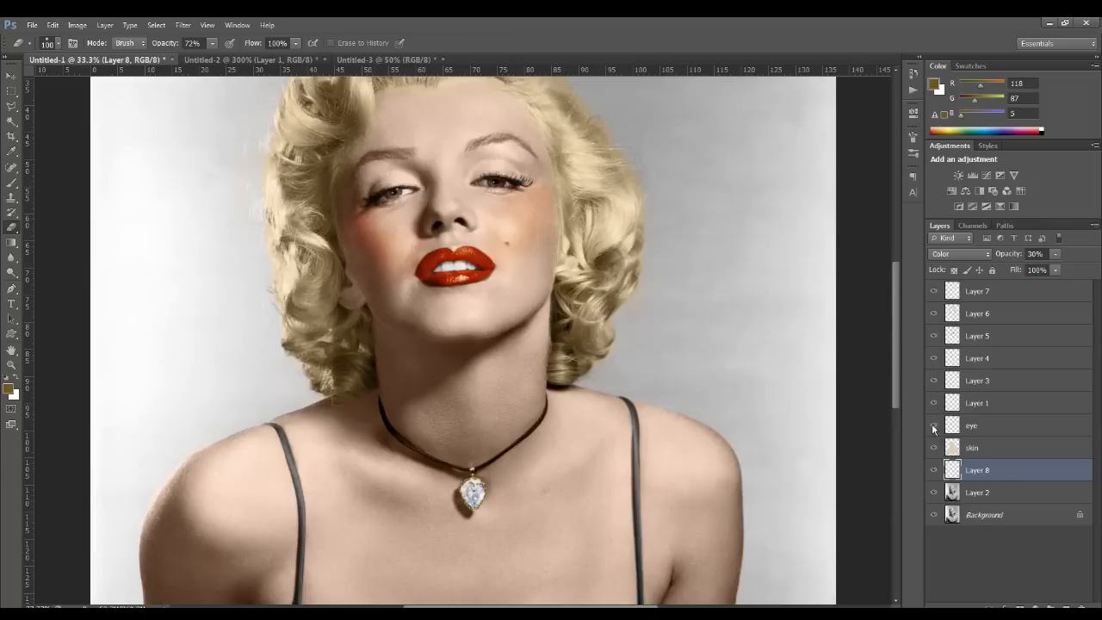
pyautogui.click(933, 450)
pyautogui.click(934, 316)
pyautogui.click(934, 316)
pyautogui.click(932, 339)
pyautogui.click(933, 335)
# Select Layer 5 and set the Eraser to 193 px at 56% opacity.
pyautogui.click(972, 338)
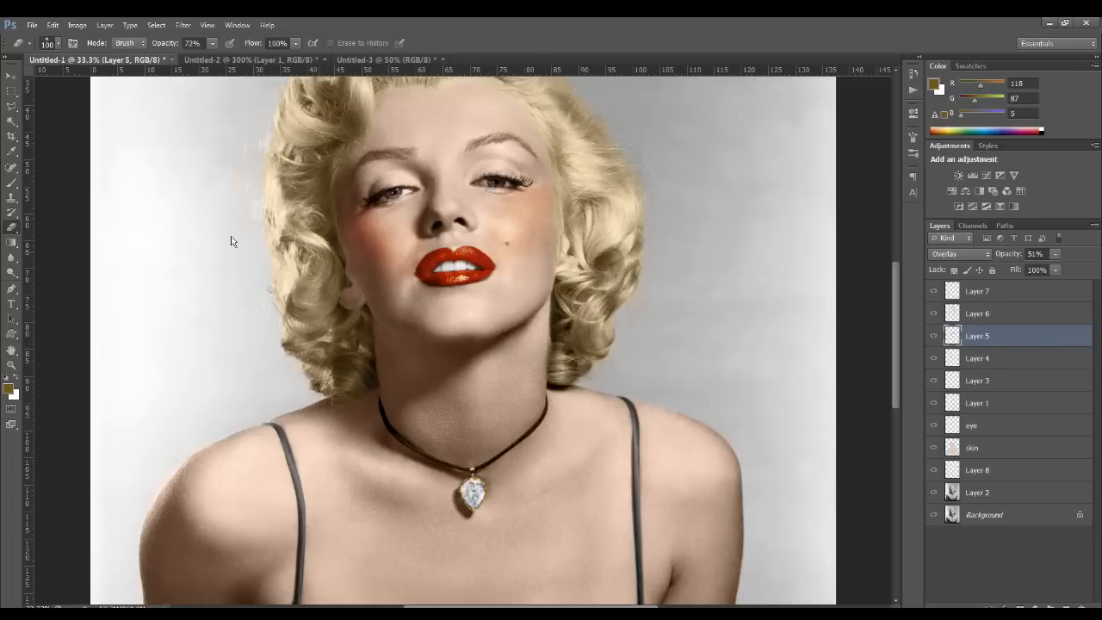
pyautogui.moveTo(68, 81); pyautogui.dragTo(98, 79)
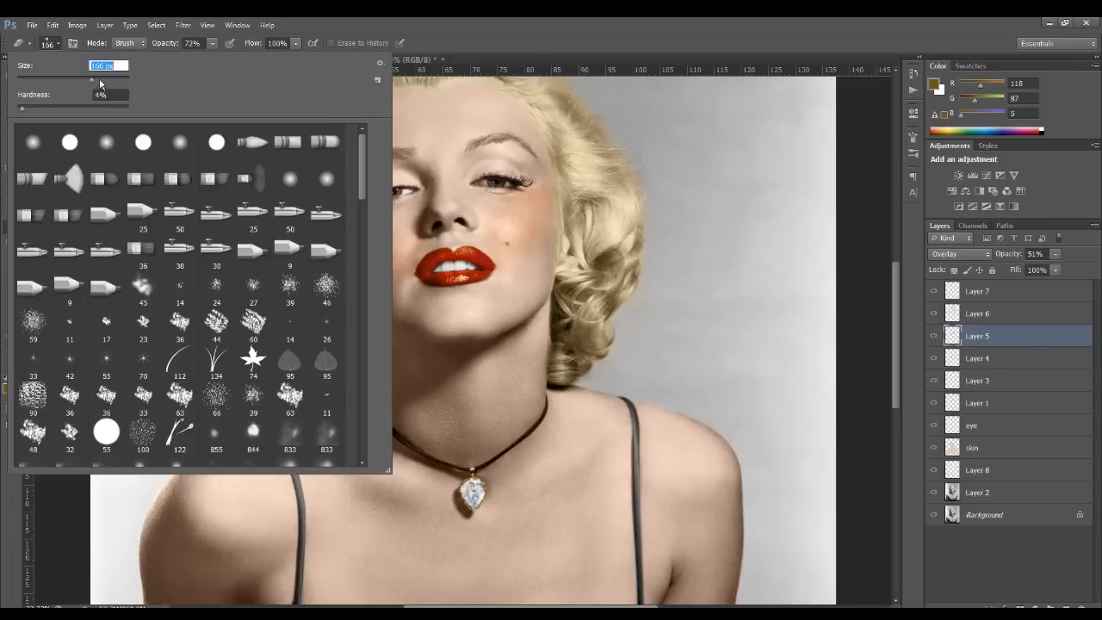
pyautogui.click(212, 43)
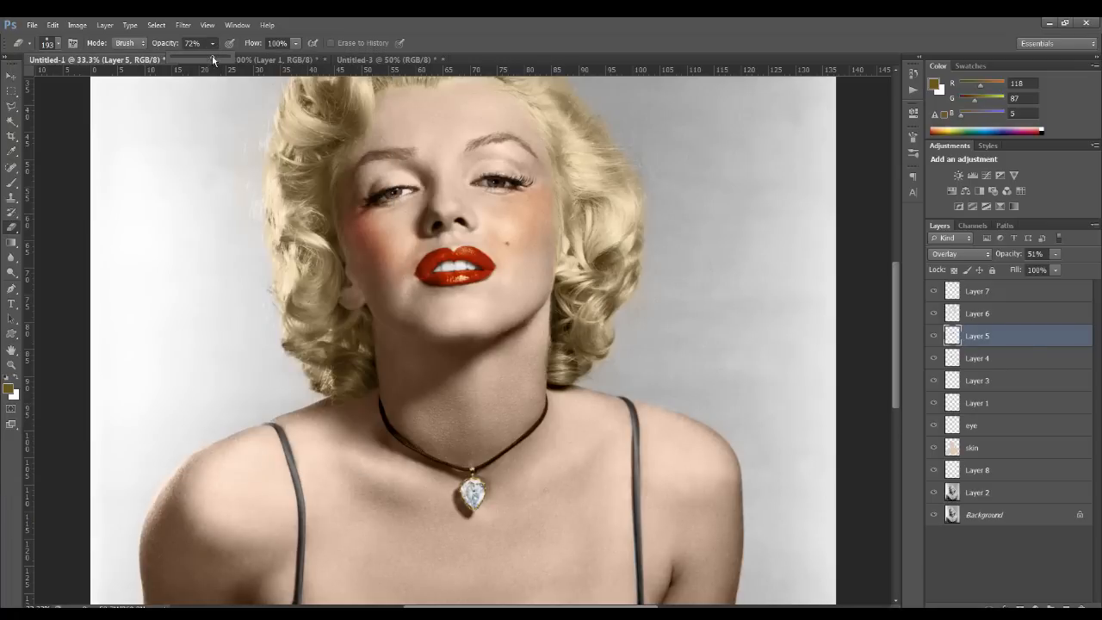
pyautogui.moveTo(213, 57); pyautogui.dragTo(203, 58)
# Darken the beauty mark beside the lips on Layer 5 with a soft 10 px black Brush at 94% opacity.
pyautogui.hotkey('ctrl', '+')
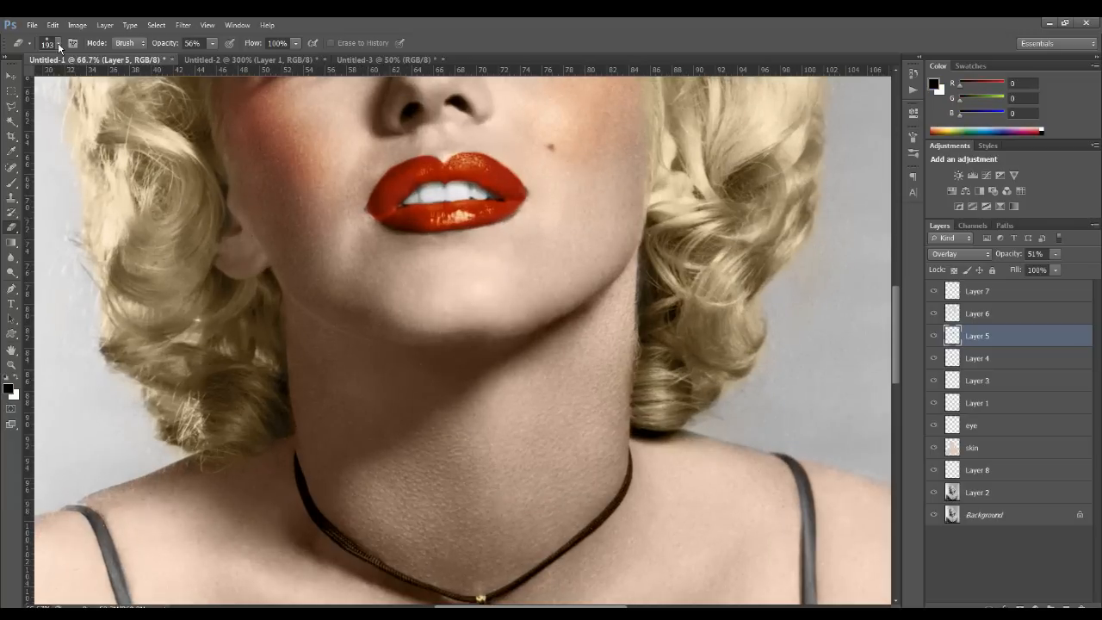
pyautogui.click(6, 378)
pyautogui.click(58, 43)
pyautogui.click(339, 26)
pyautogui.click(11, 182)
pyautogui.click(58, 43)
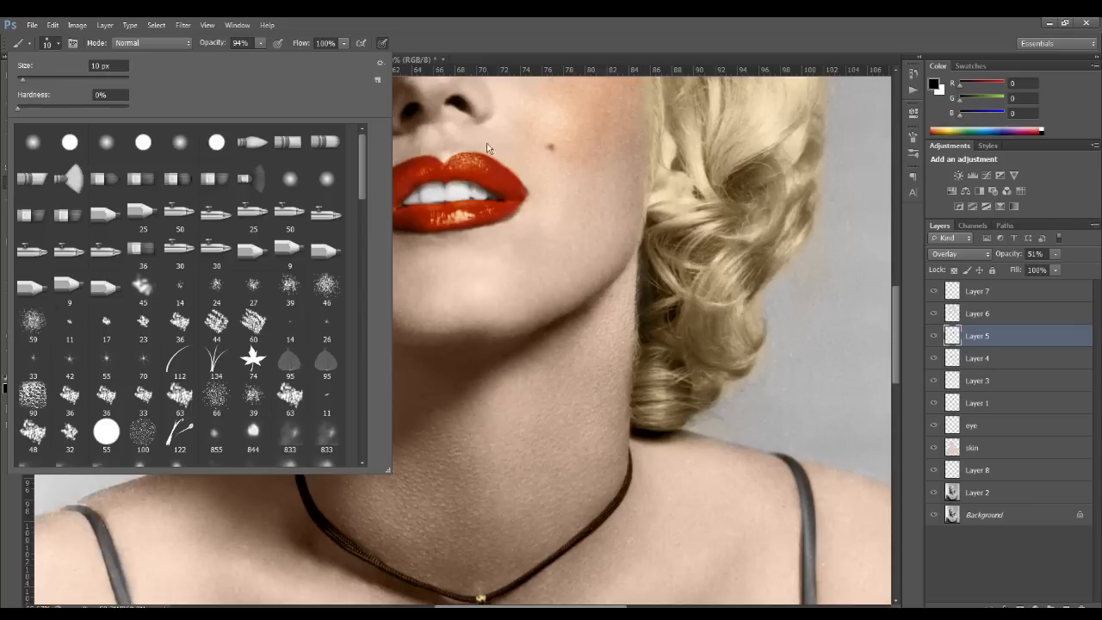
pyautogui.click(547, 148)
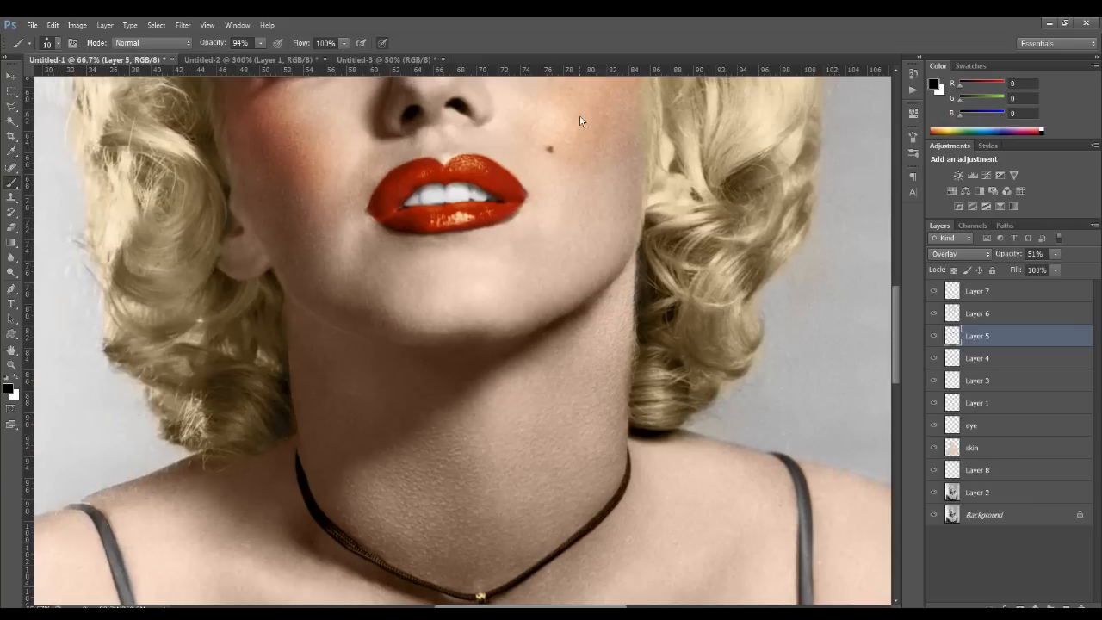
pyautogui.hotkey('ctrl', '-')
pyautogui.hotkey('ctrl', '-')
pyautogui.hotkey('ctrl', '-')
pyautogui.hotkey('ctrl', '-')
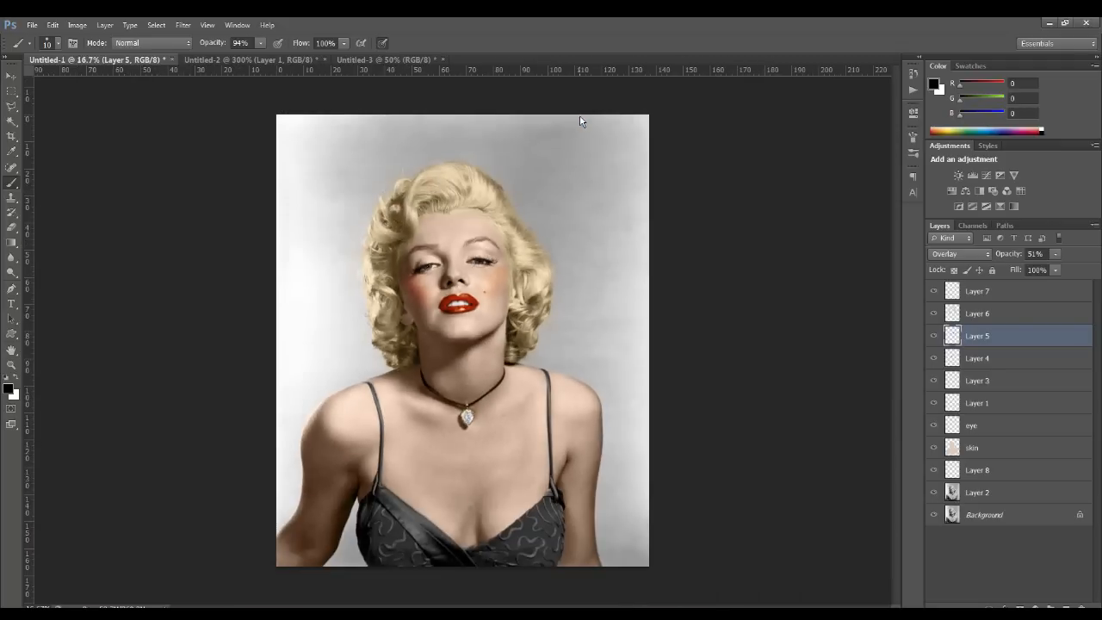